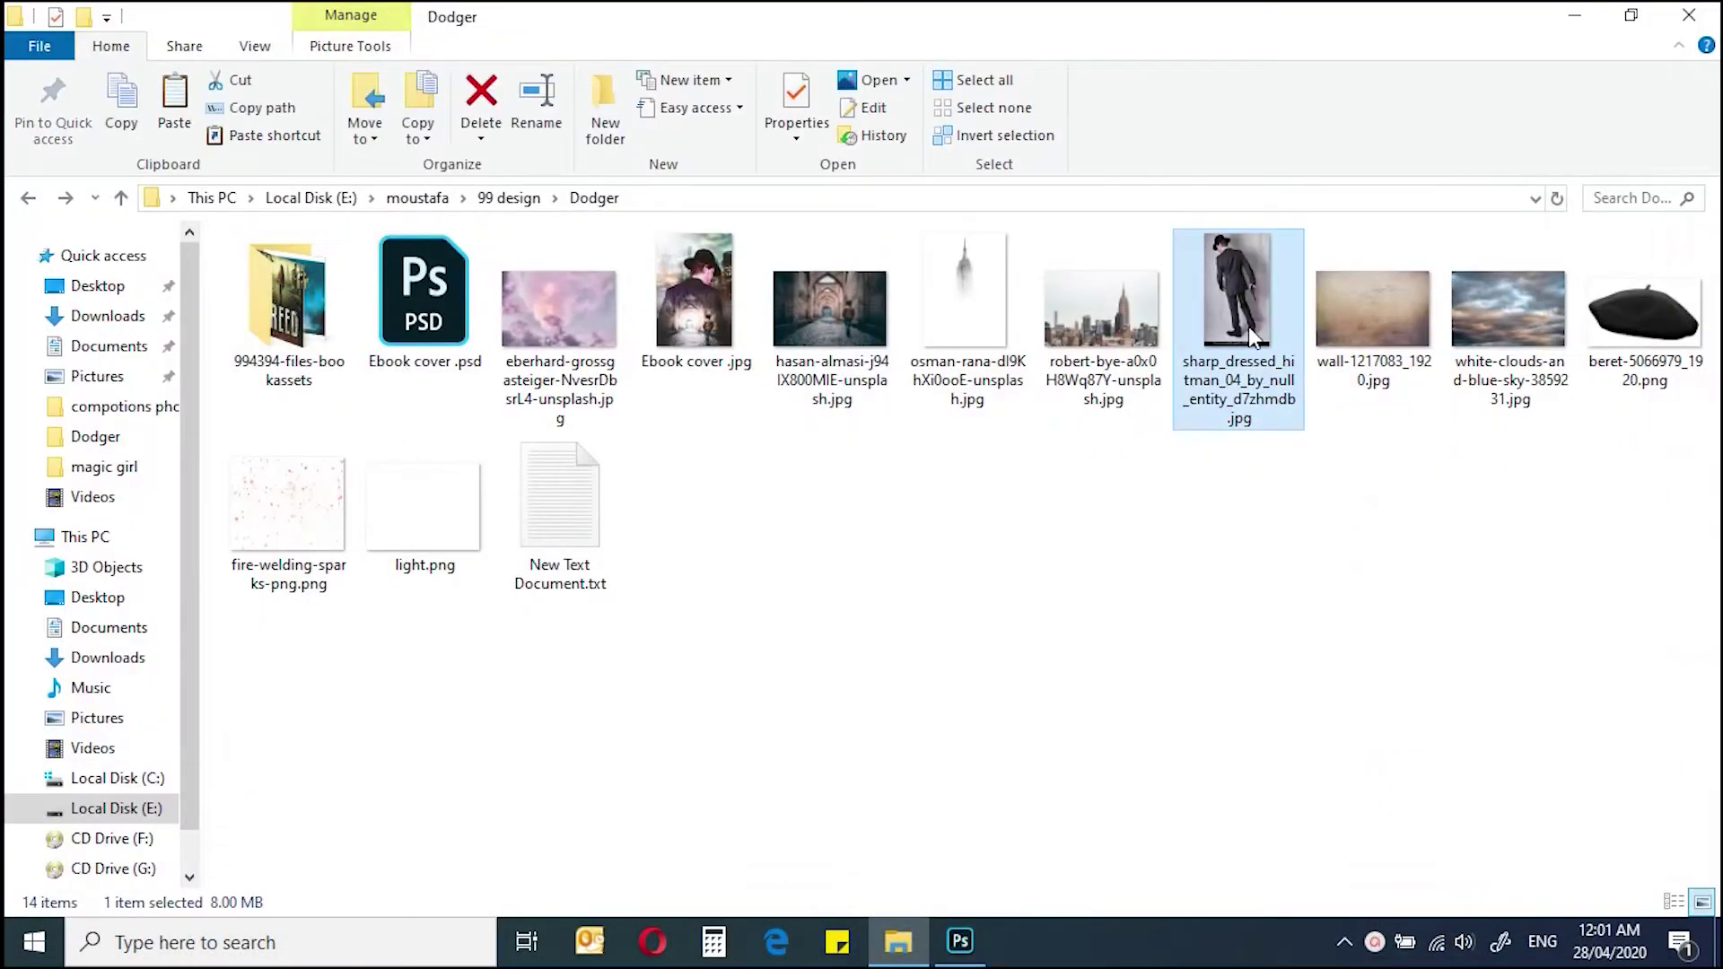
Step: Drag the sharp_dressed_hitman JPG from the Dodger folder onto the Ebook cover document
left_click_drag(1247, 326, 954, 959)
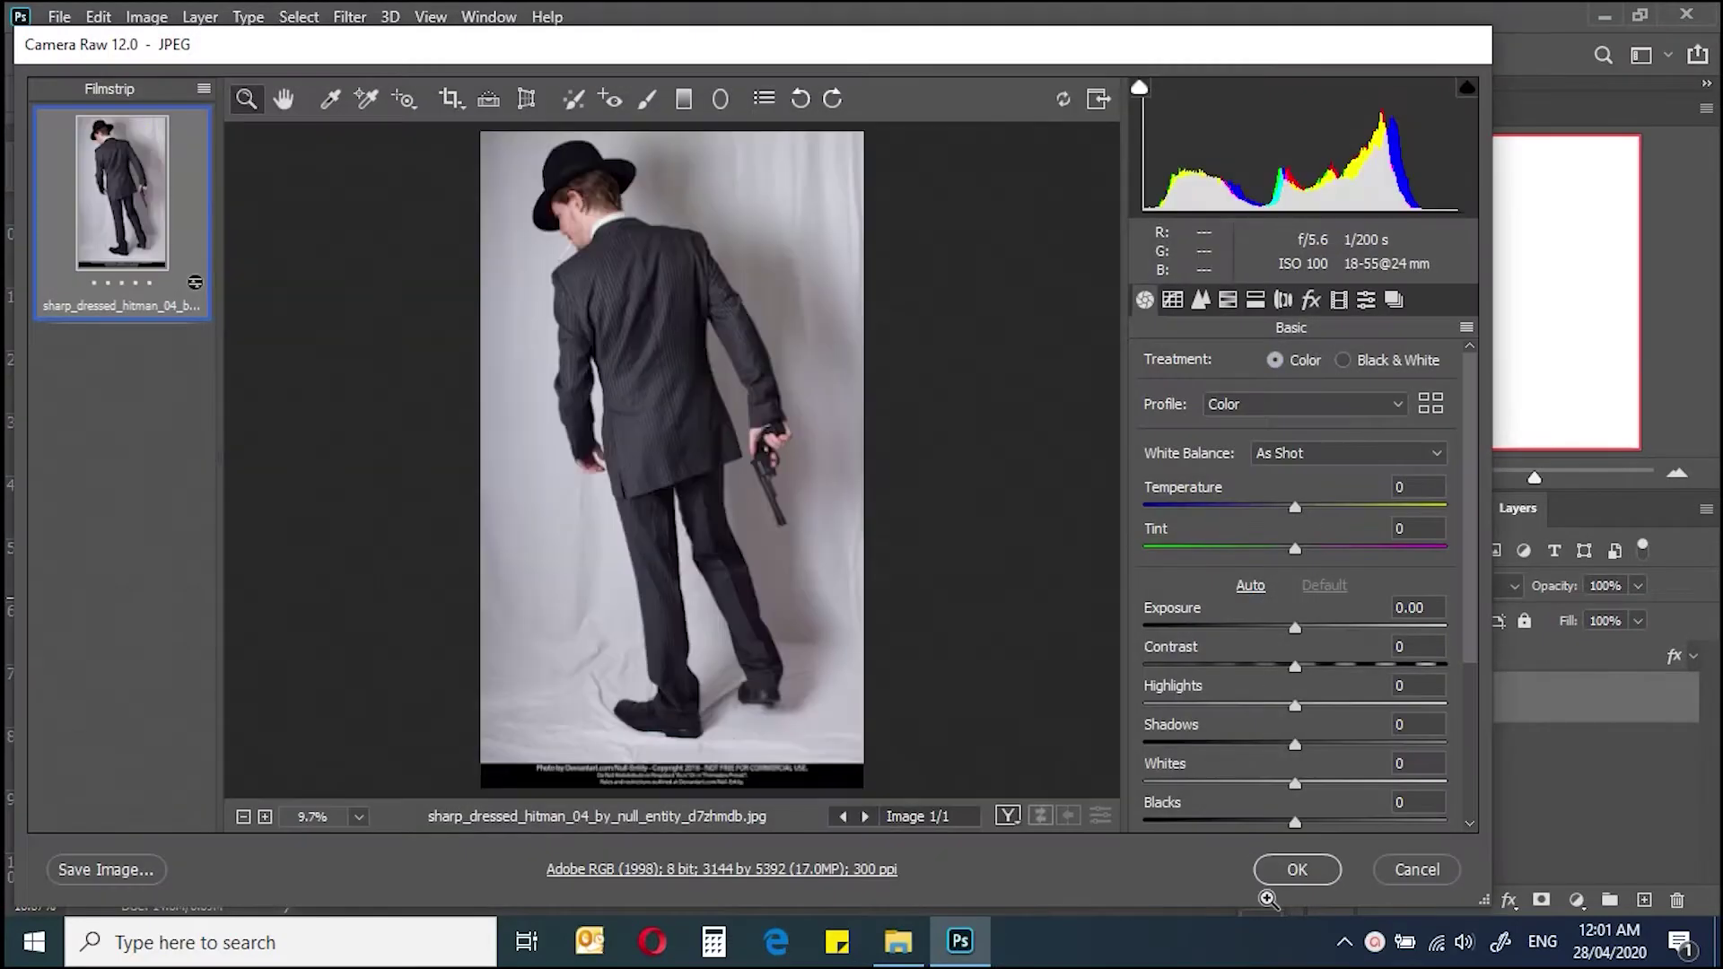
Step: Accept the suited man photo from Camera Raw and scale it down to fit the page
left_click(1297, 868)
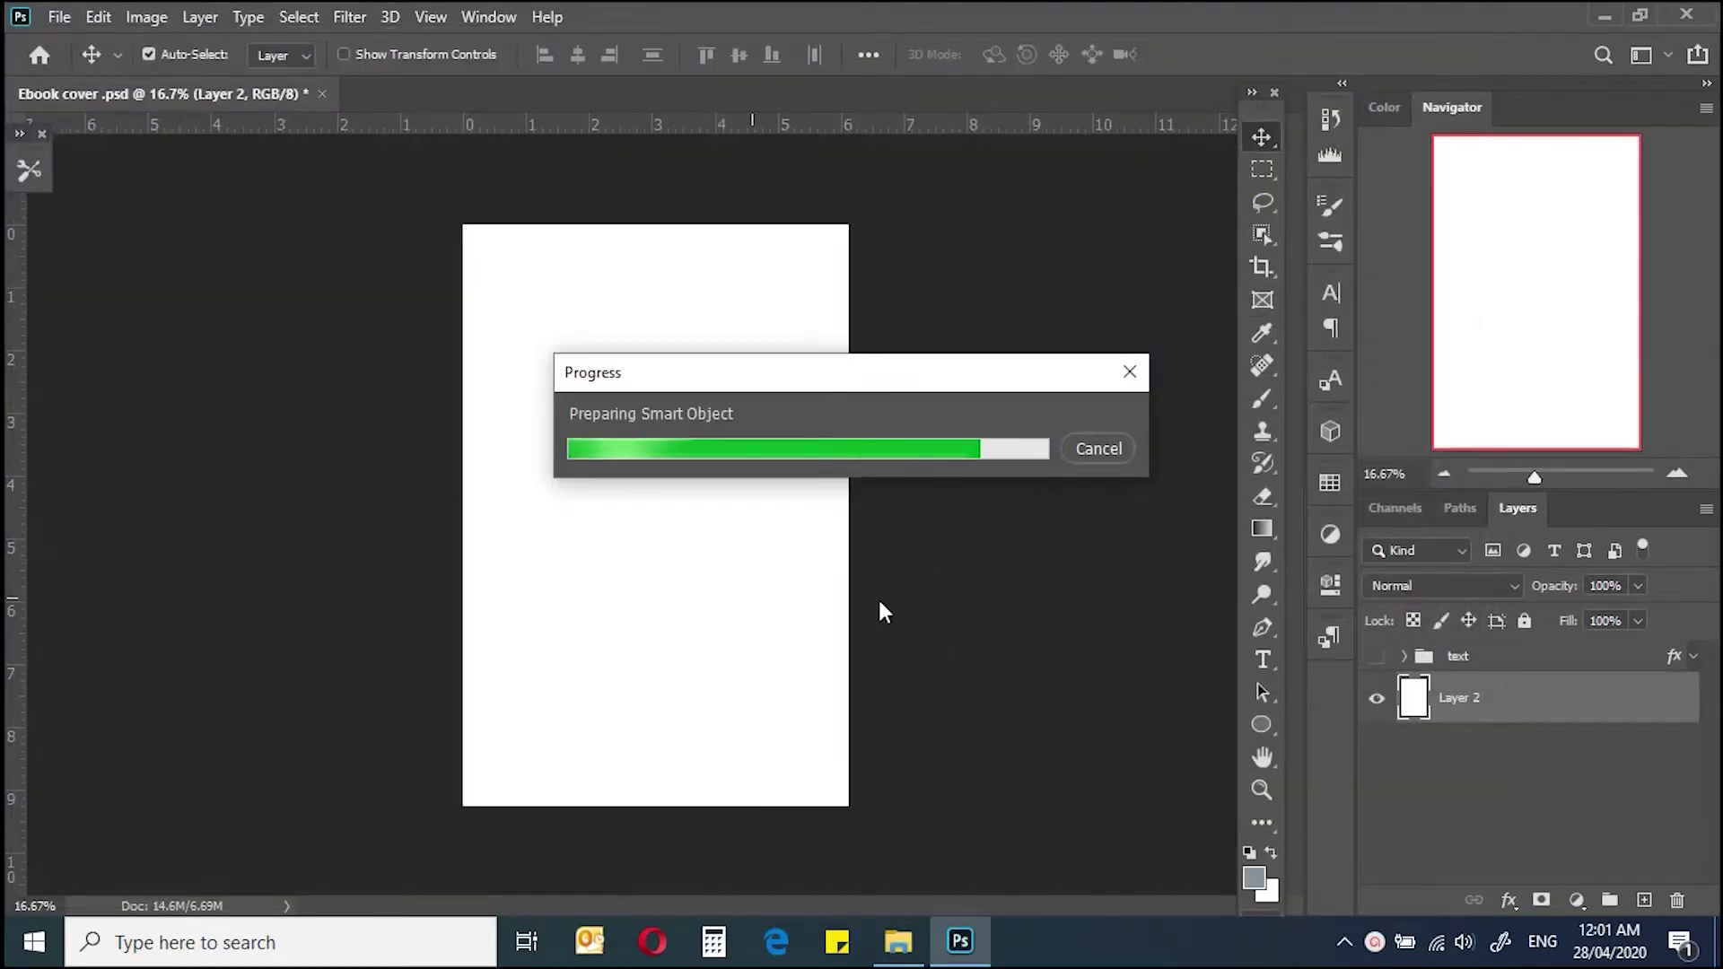
left_click_drag(824, 226, 806, 311)
key("Return")
Step: Box-select the man with the Object Selection tool
key("ctrl+plus")
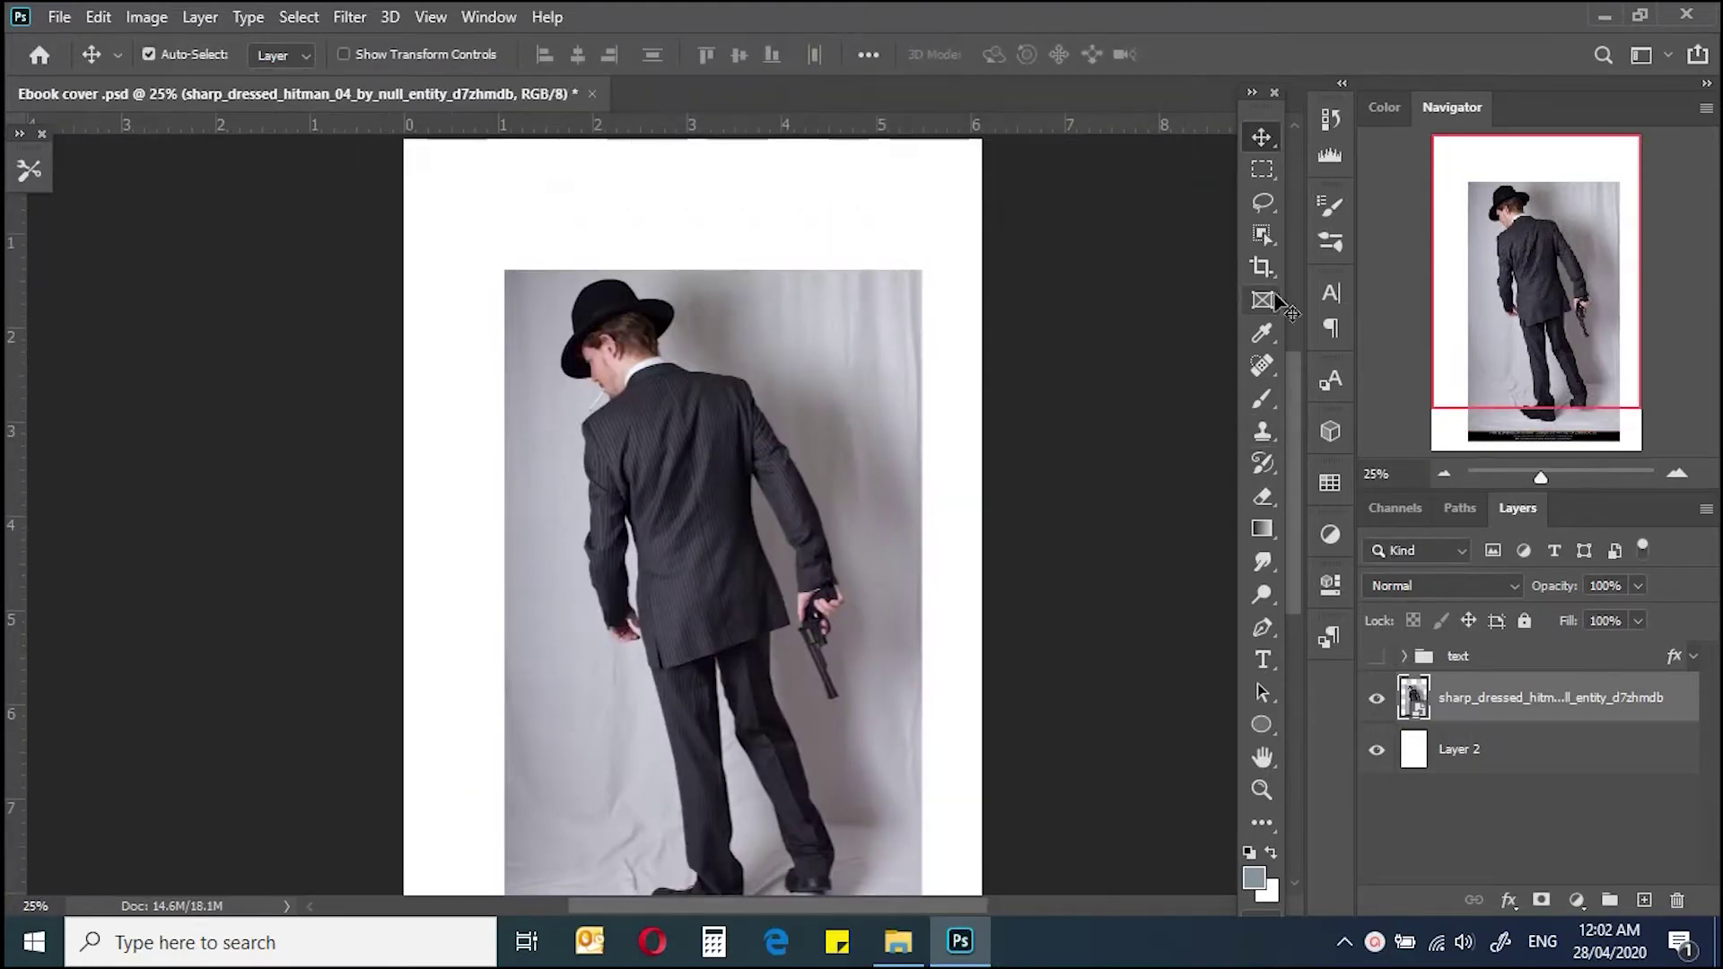
left_click(1262, 235)
left_click_drag(572, 217, 827, 585)
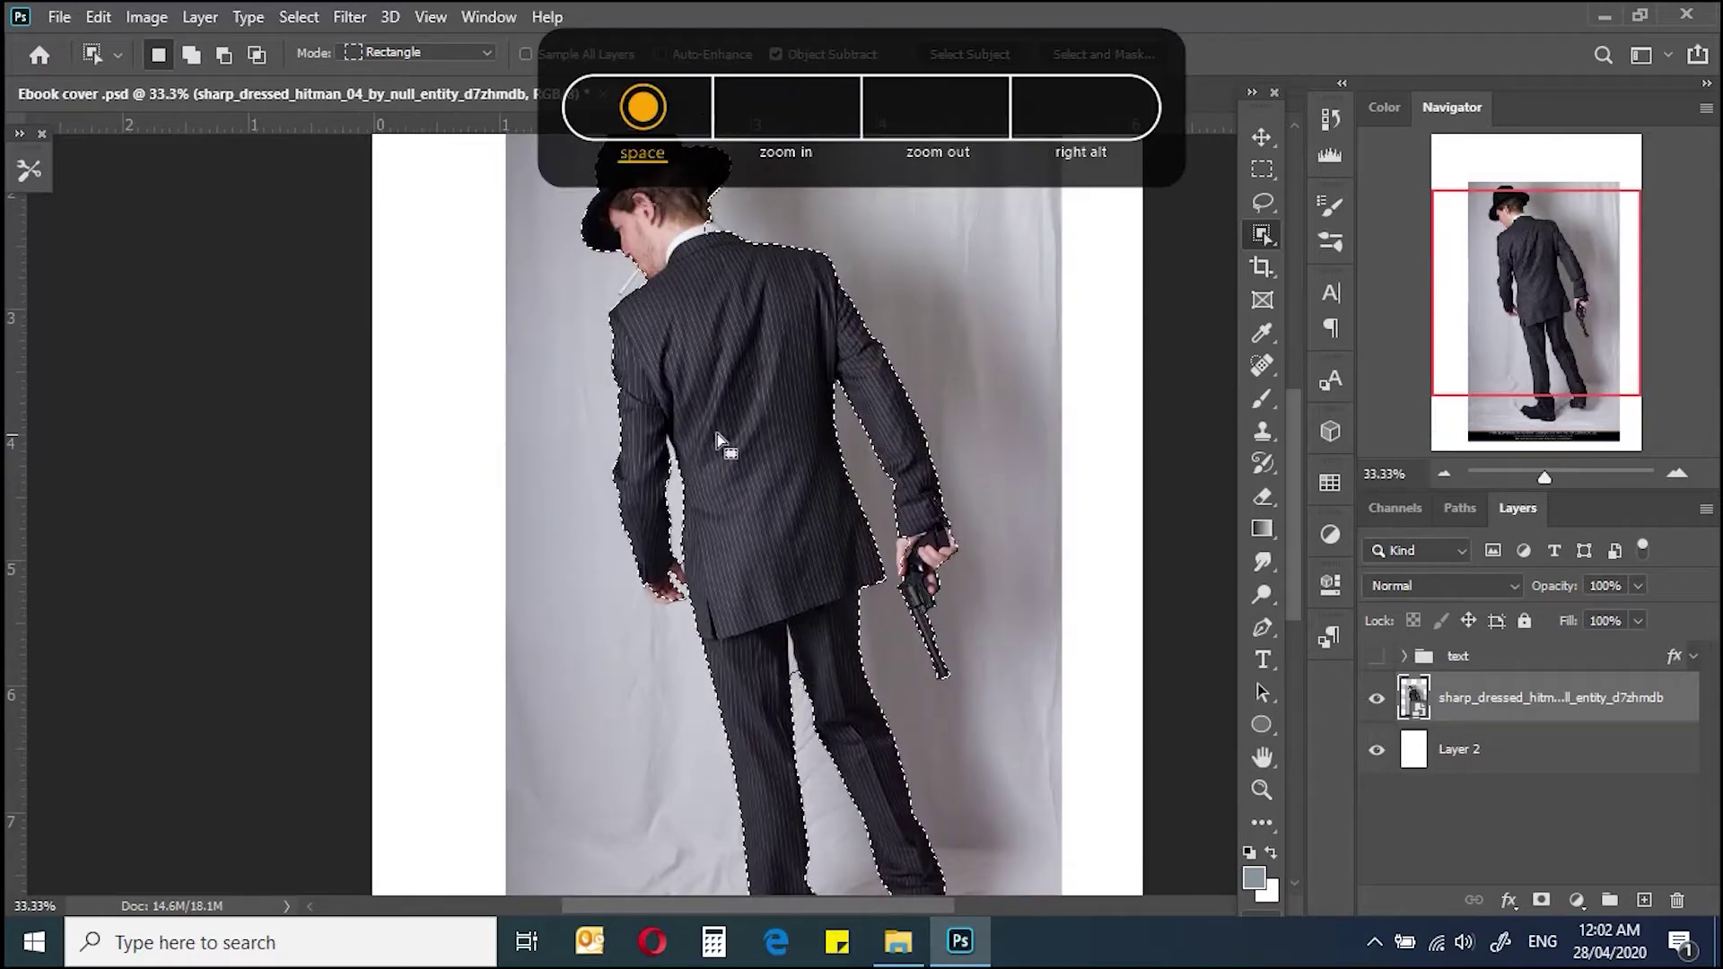
Step: Copy the selected man onto a new layer with Ctrl+J and hide the original photo
scroll(715, 434, "up", 3)
left_click_drag(715, 539, 848, 403)
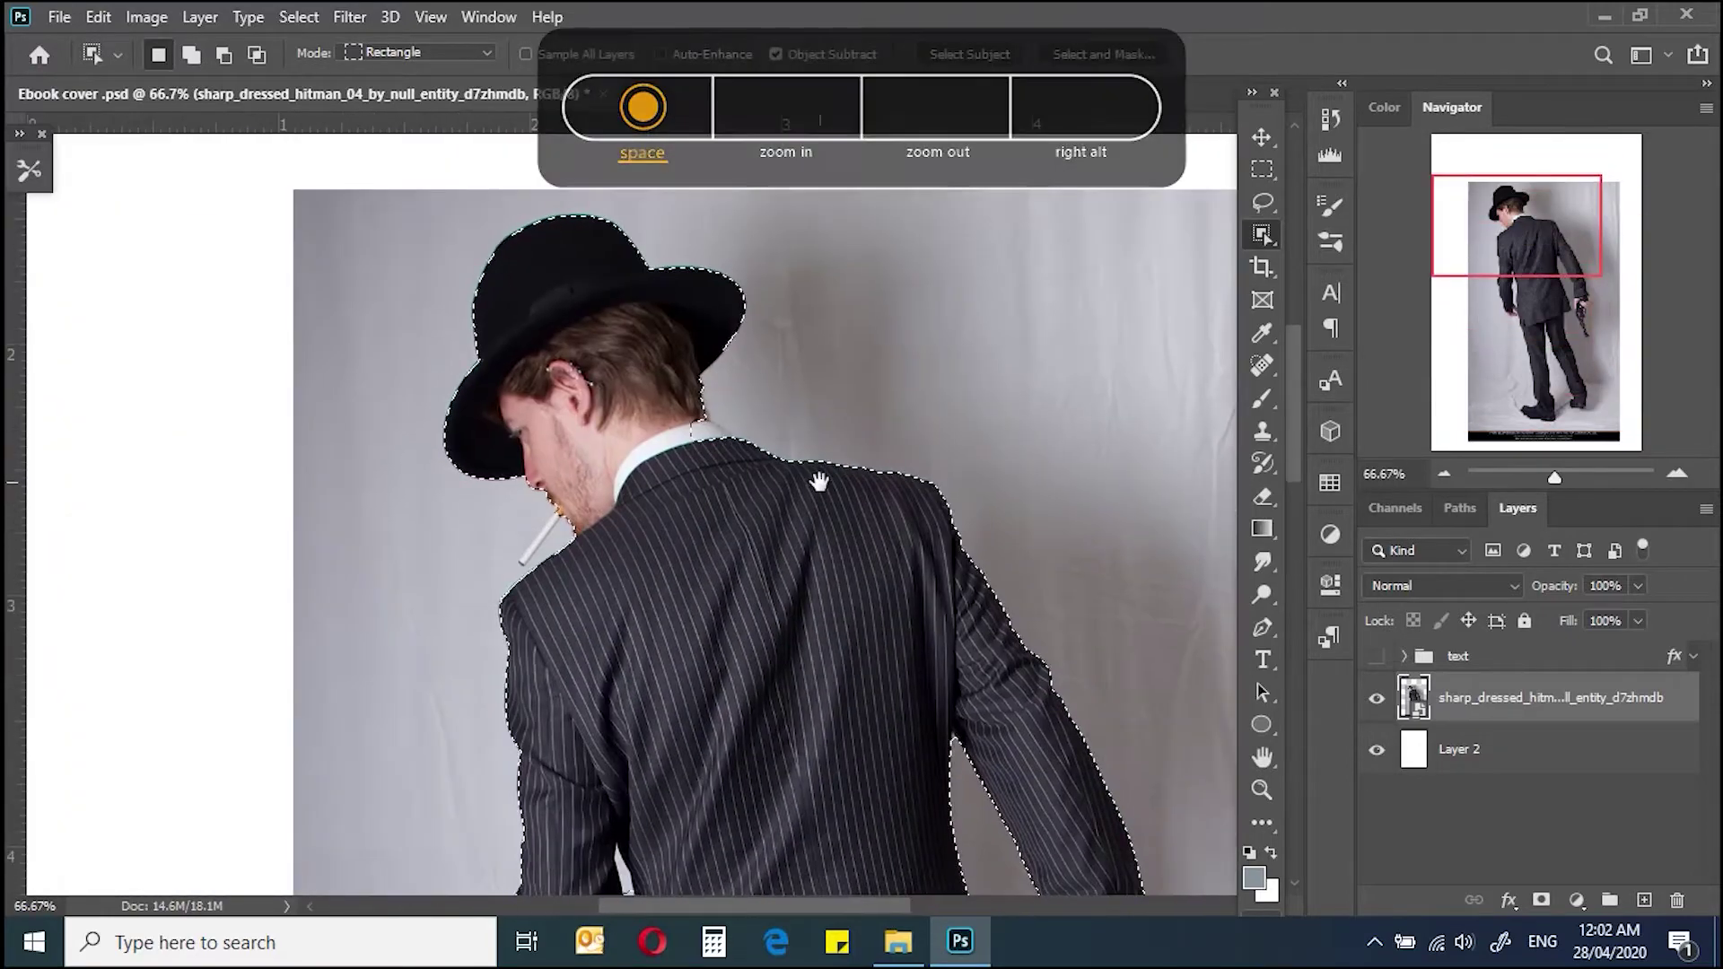
key("ctrl+j")
scroll(935, 308, "up", 3)
key("l")
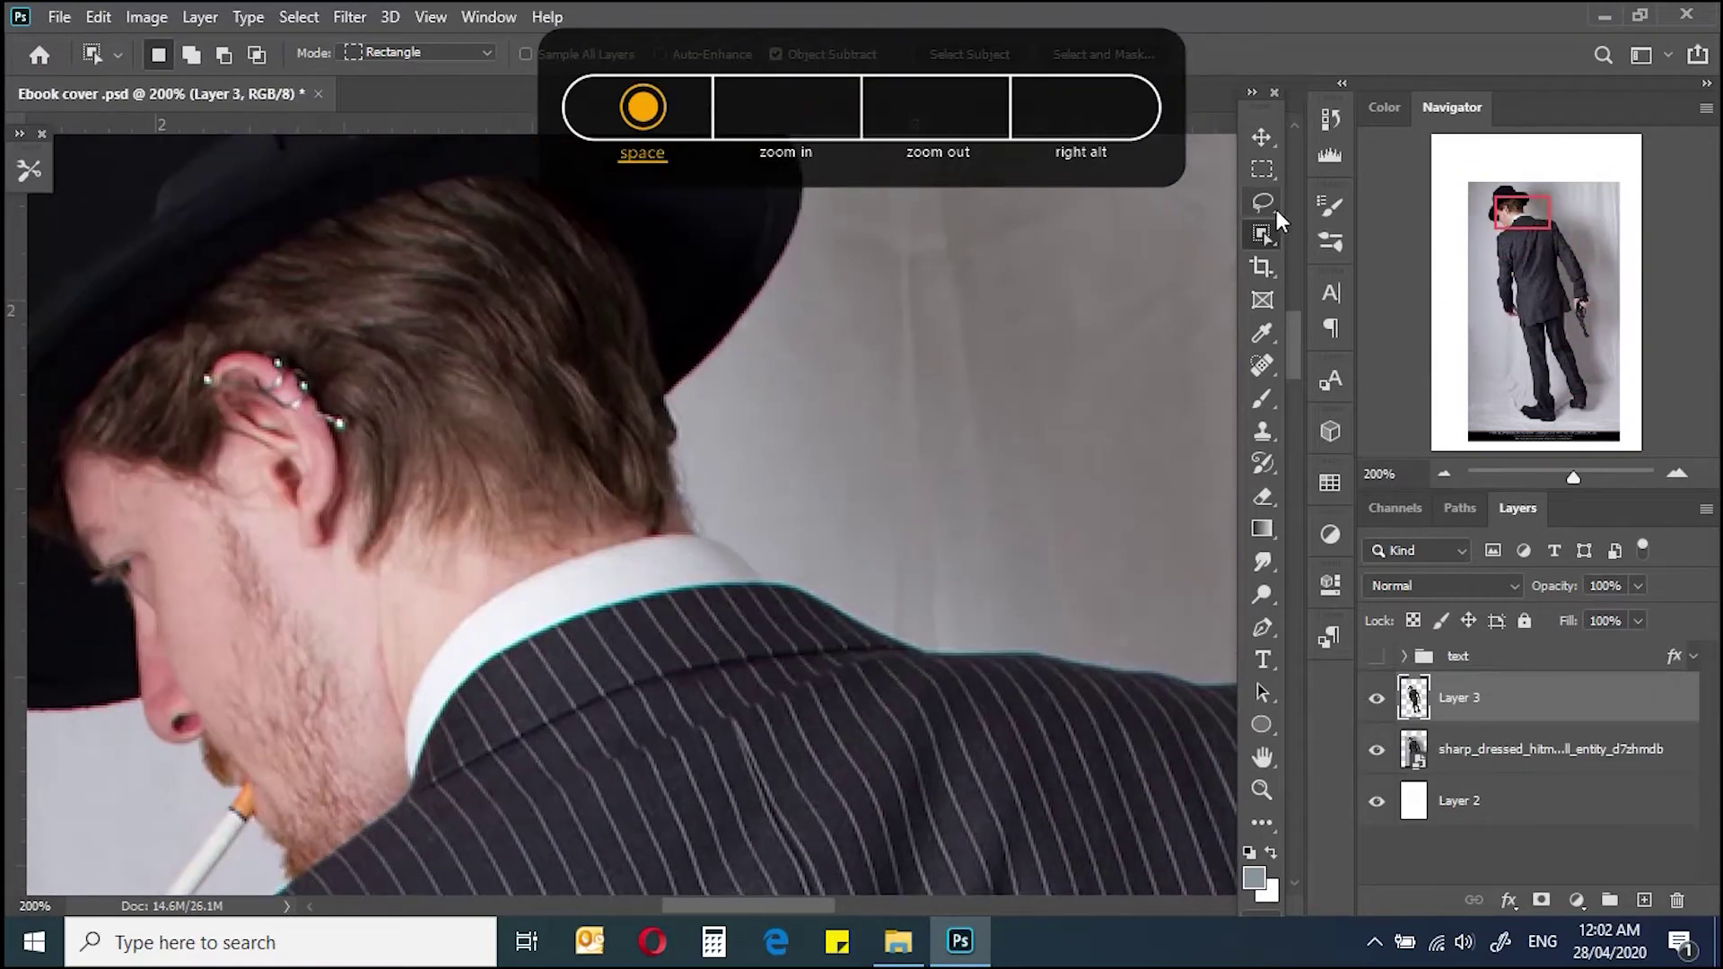
left_click(1377, 748)
Step: Lasso the missing collar edge, copy it to a layer, and merge the cut-out down onto it
key("alt+bracketleft")
left_click_drag(801, 500, 865, 545)
left_click_drag(761, 635, 818, 619)
key("ctrl+j")
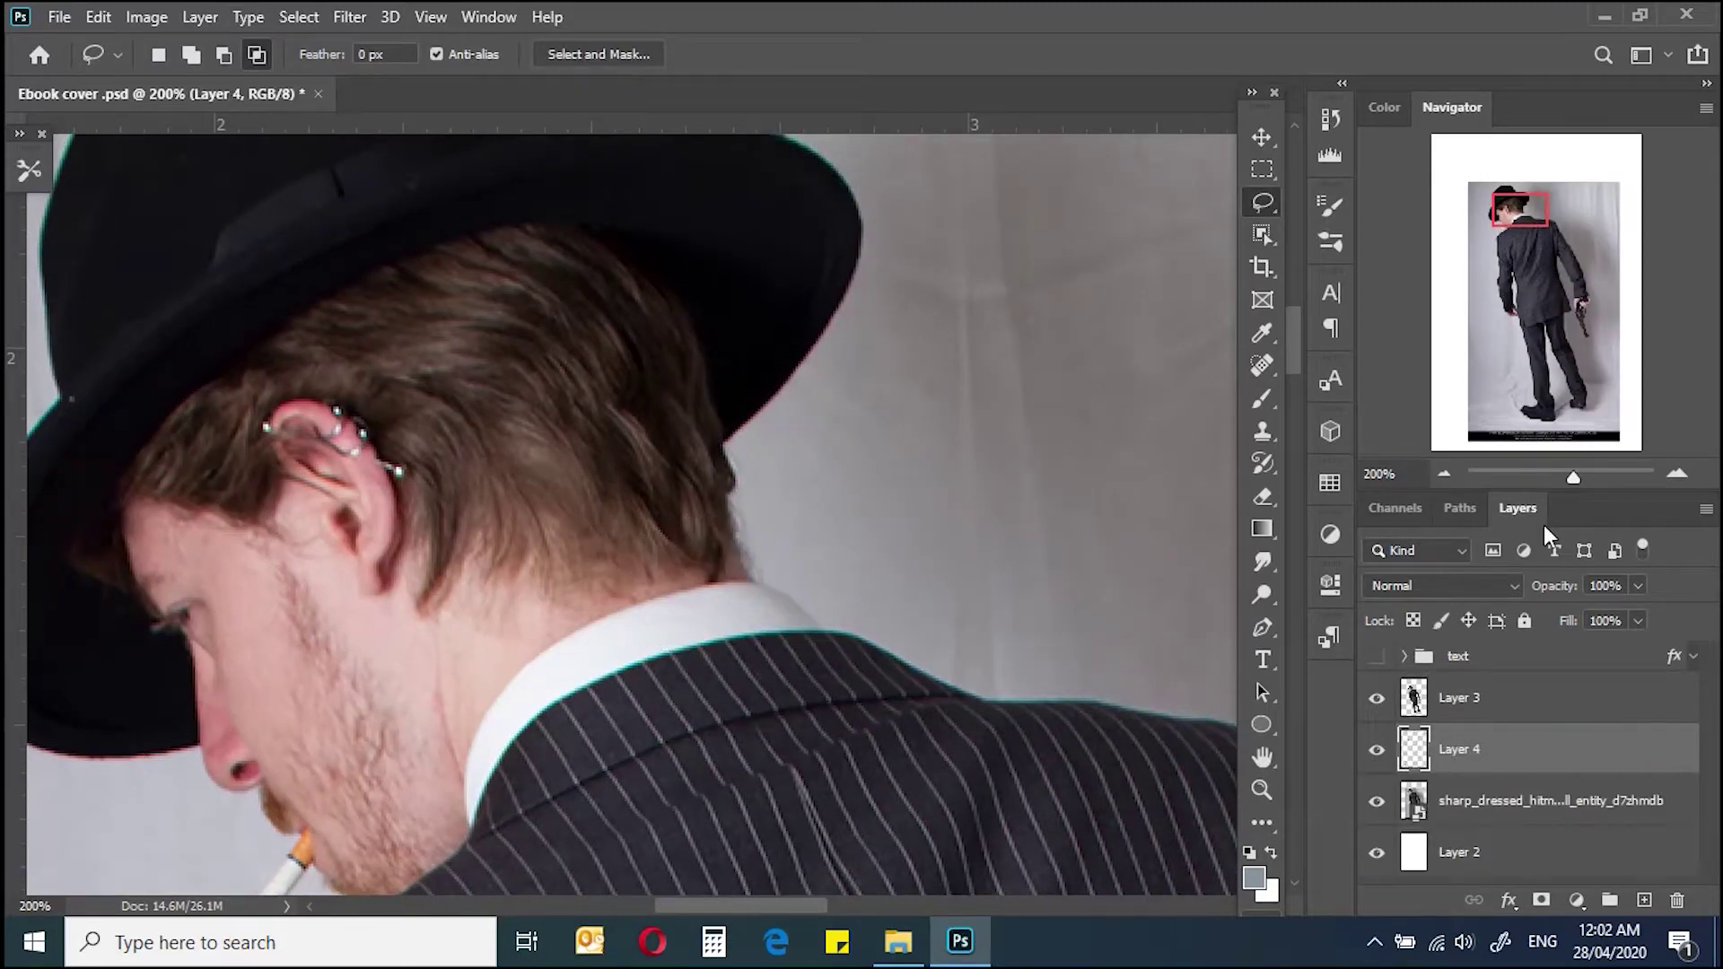
right_click(1455, 749)
left_click(1131, 742)
Step: Toggle the original photo to compare the cut-out's face and chin edges
key("ctrl+minus")
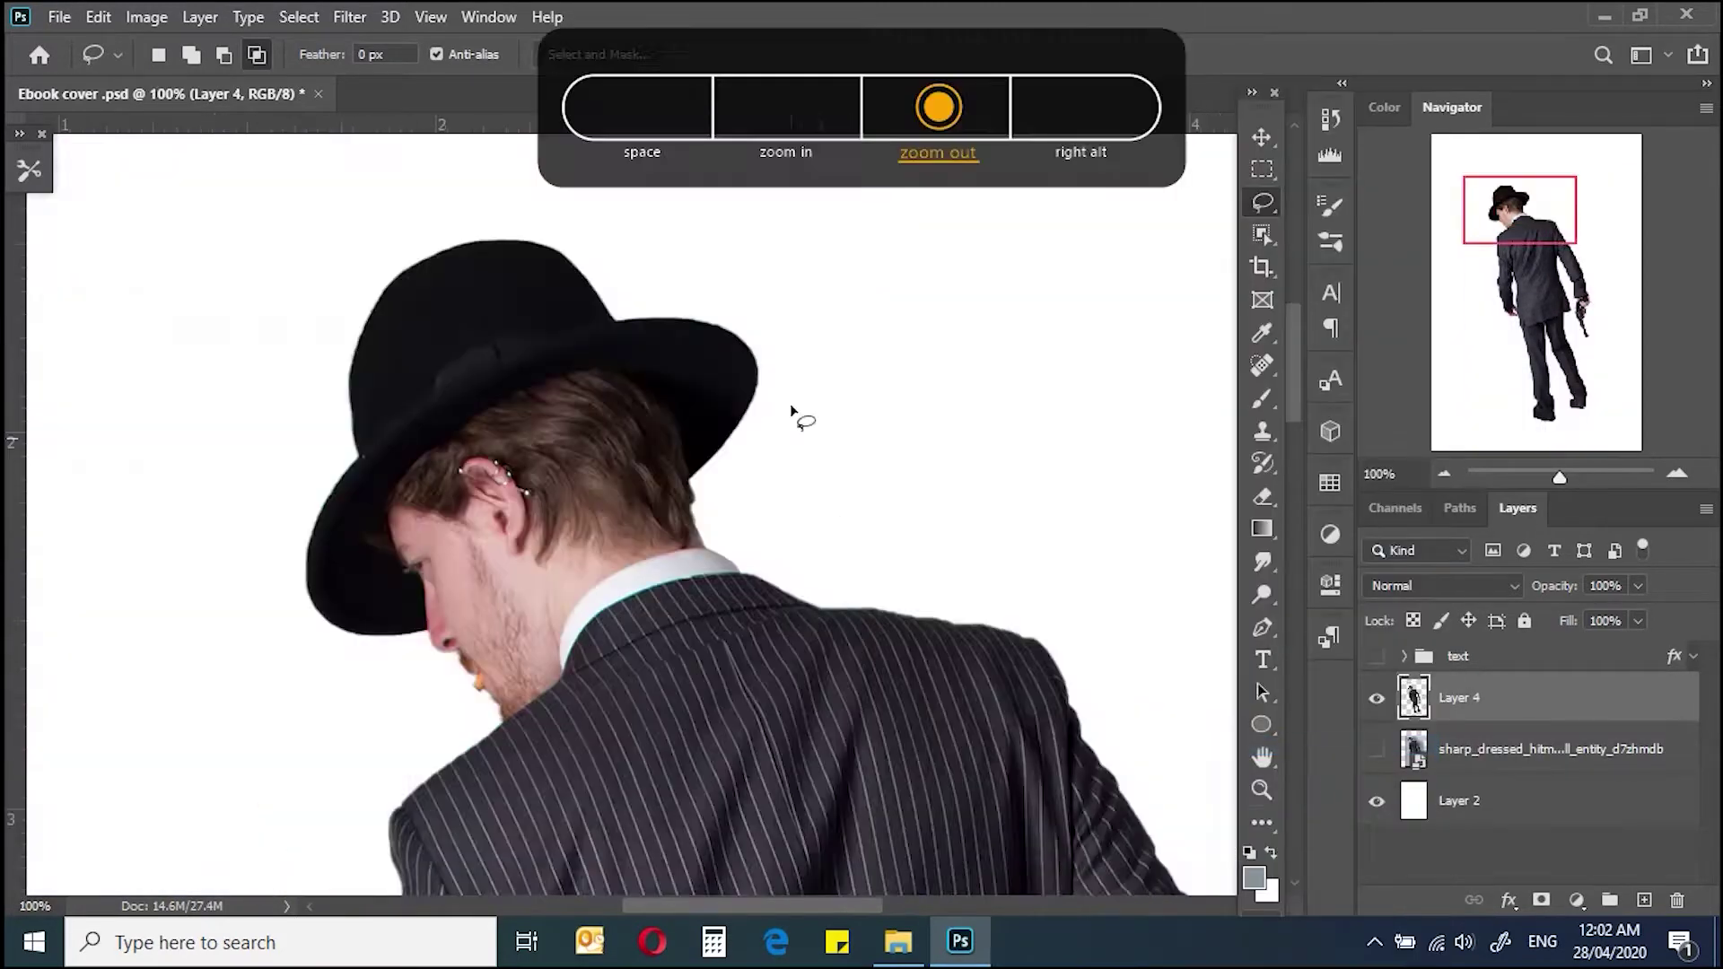
mouse_move(894, 510)
left_mouse_down()
mouse_move(911, 570)
mouse_move(758, 635)
left_mouse_up()
scroll(858, 692, "up", 2)
left_click(1376, 750)
double_click(1375, 749)
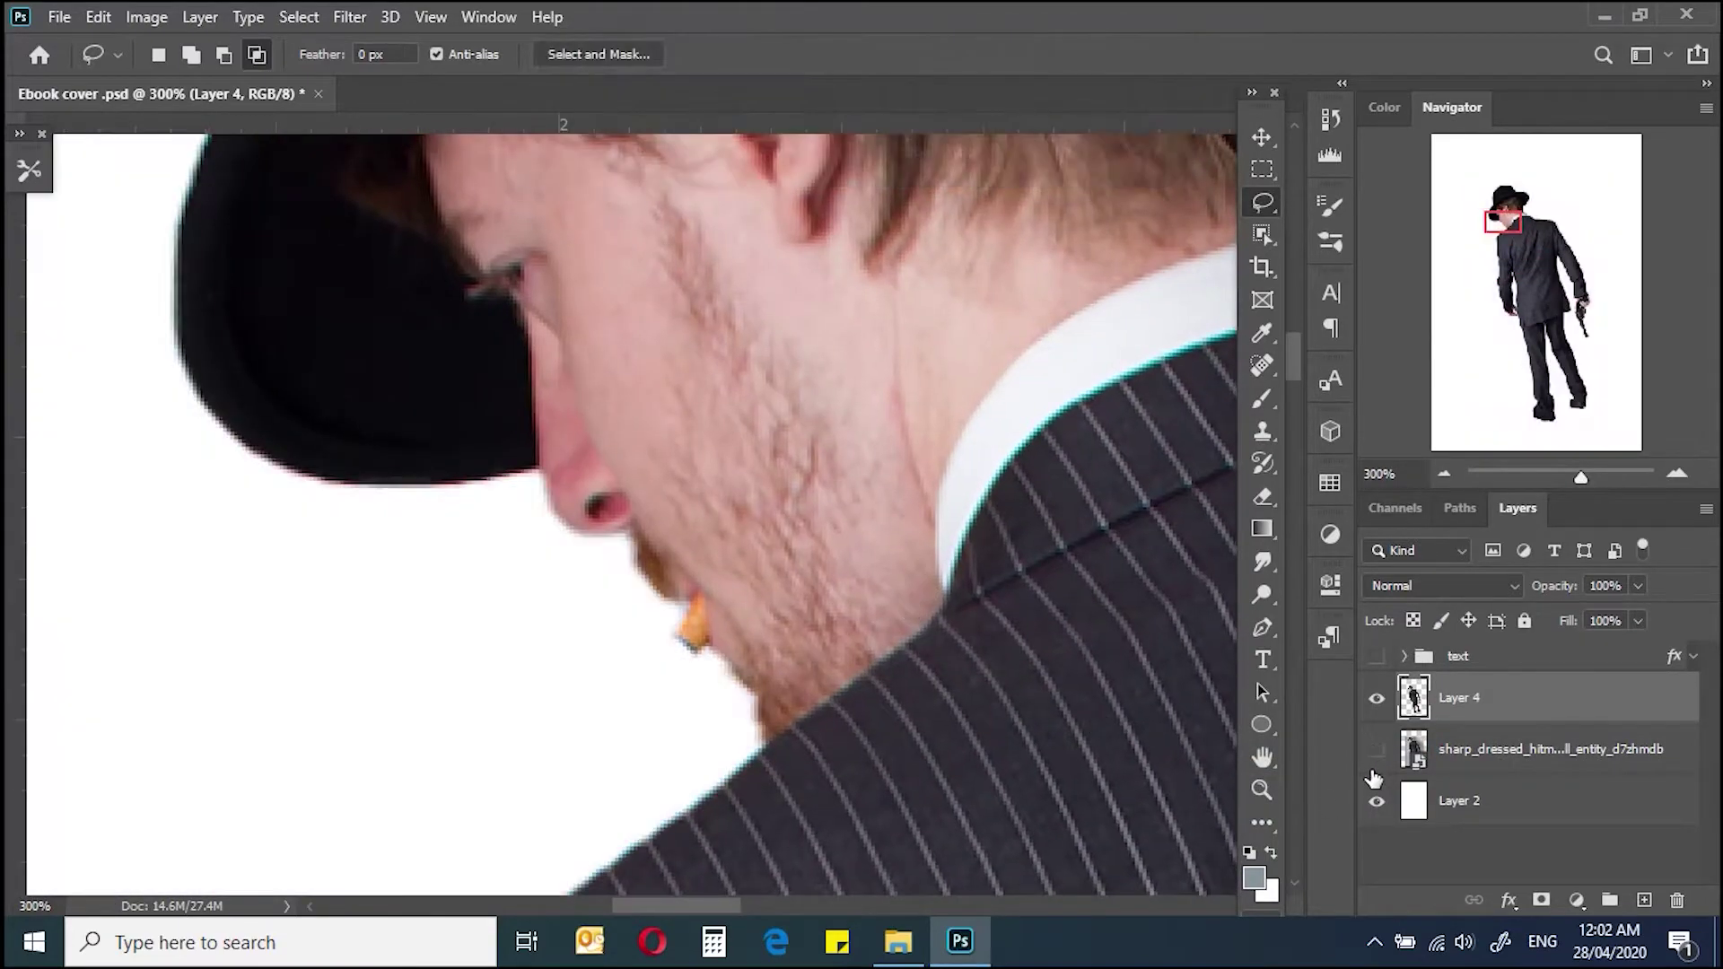
left_click(1375, 749)
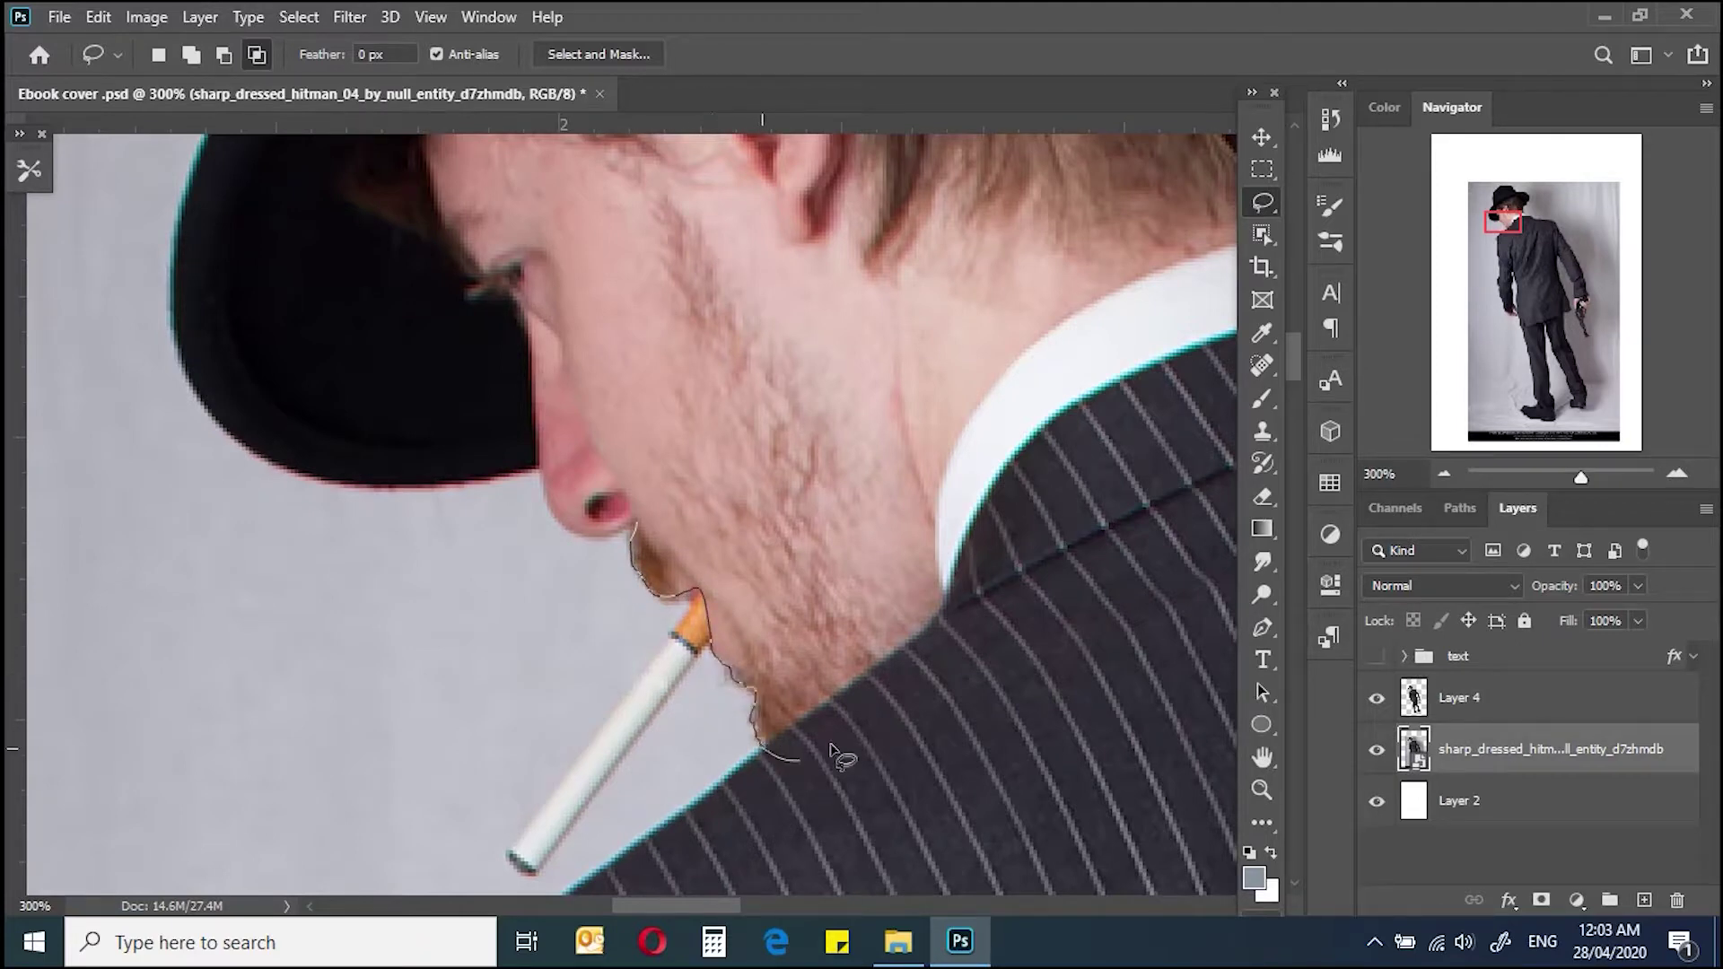
right_click(1472, 718)
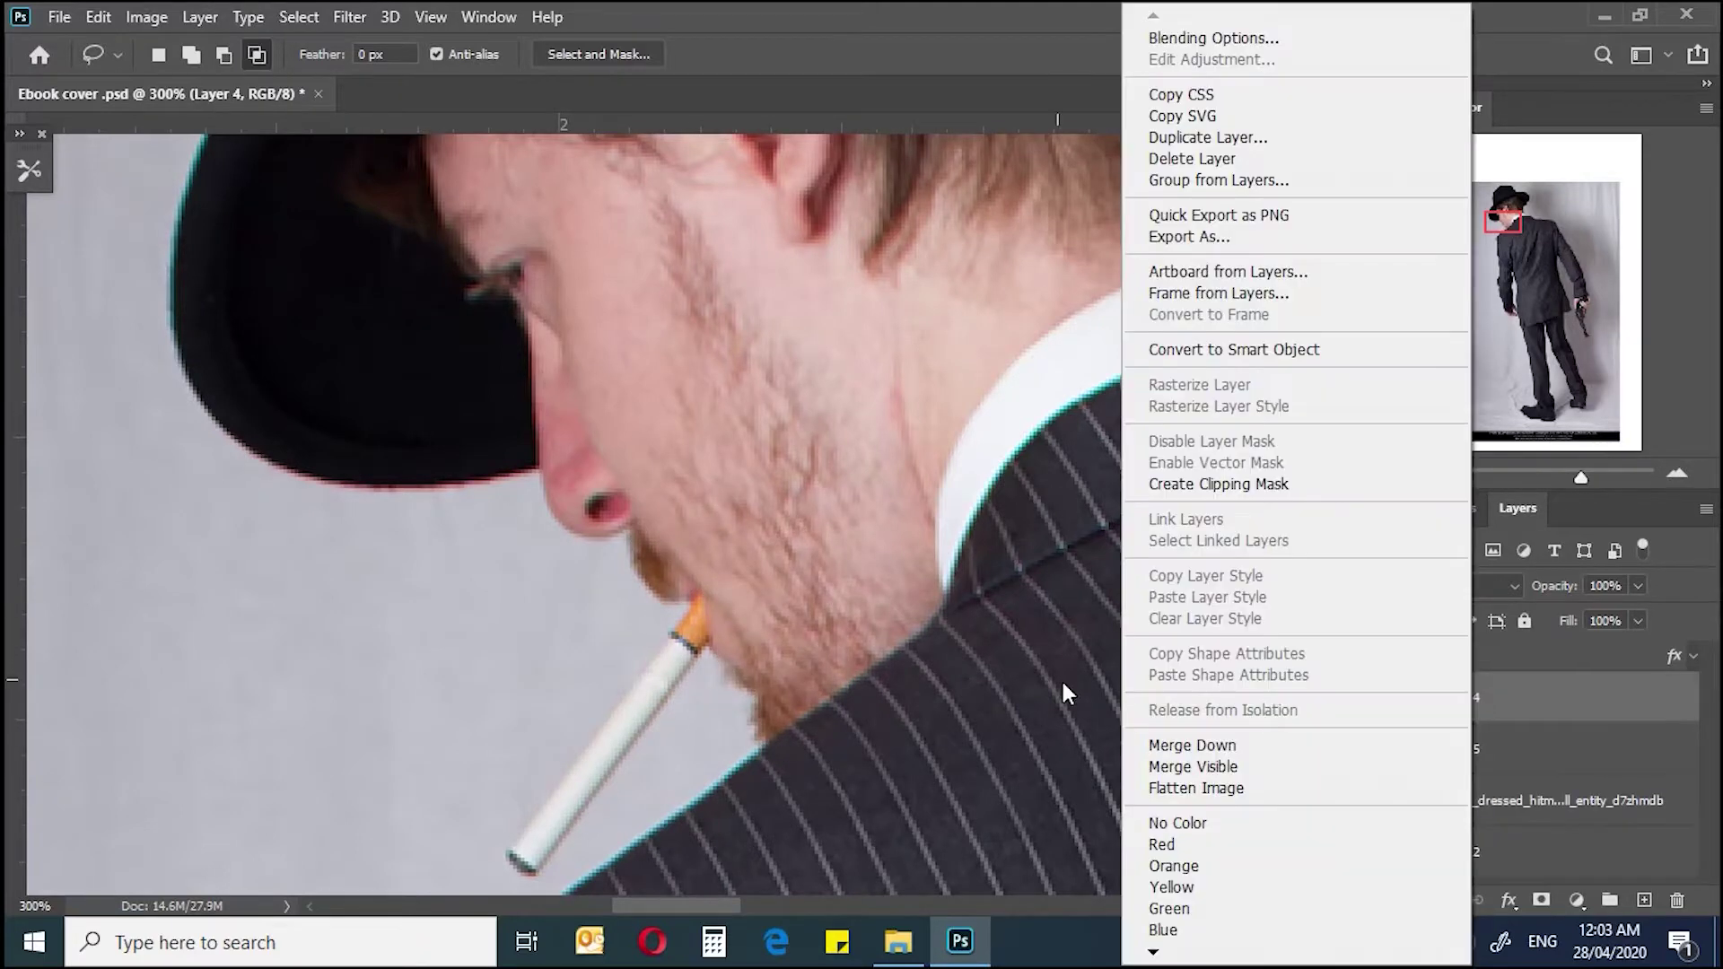
Step: Merge the chin and cigarette piece into the cut-out and check it against the original
left_click(1158, 870)
left_click(1375, 749)
double_click(1376, 749)
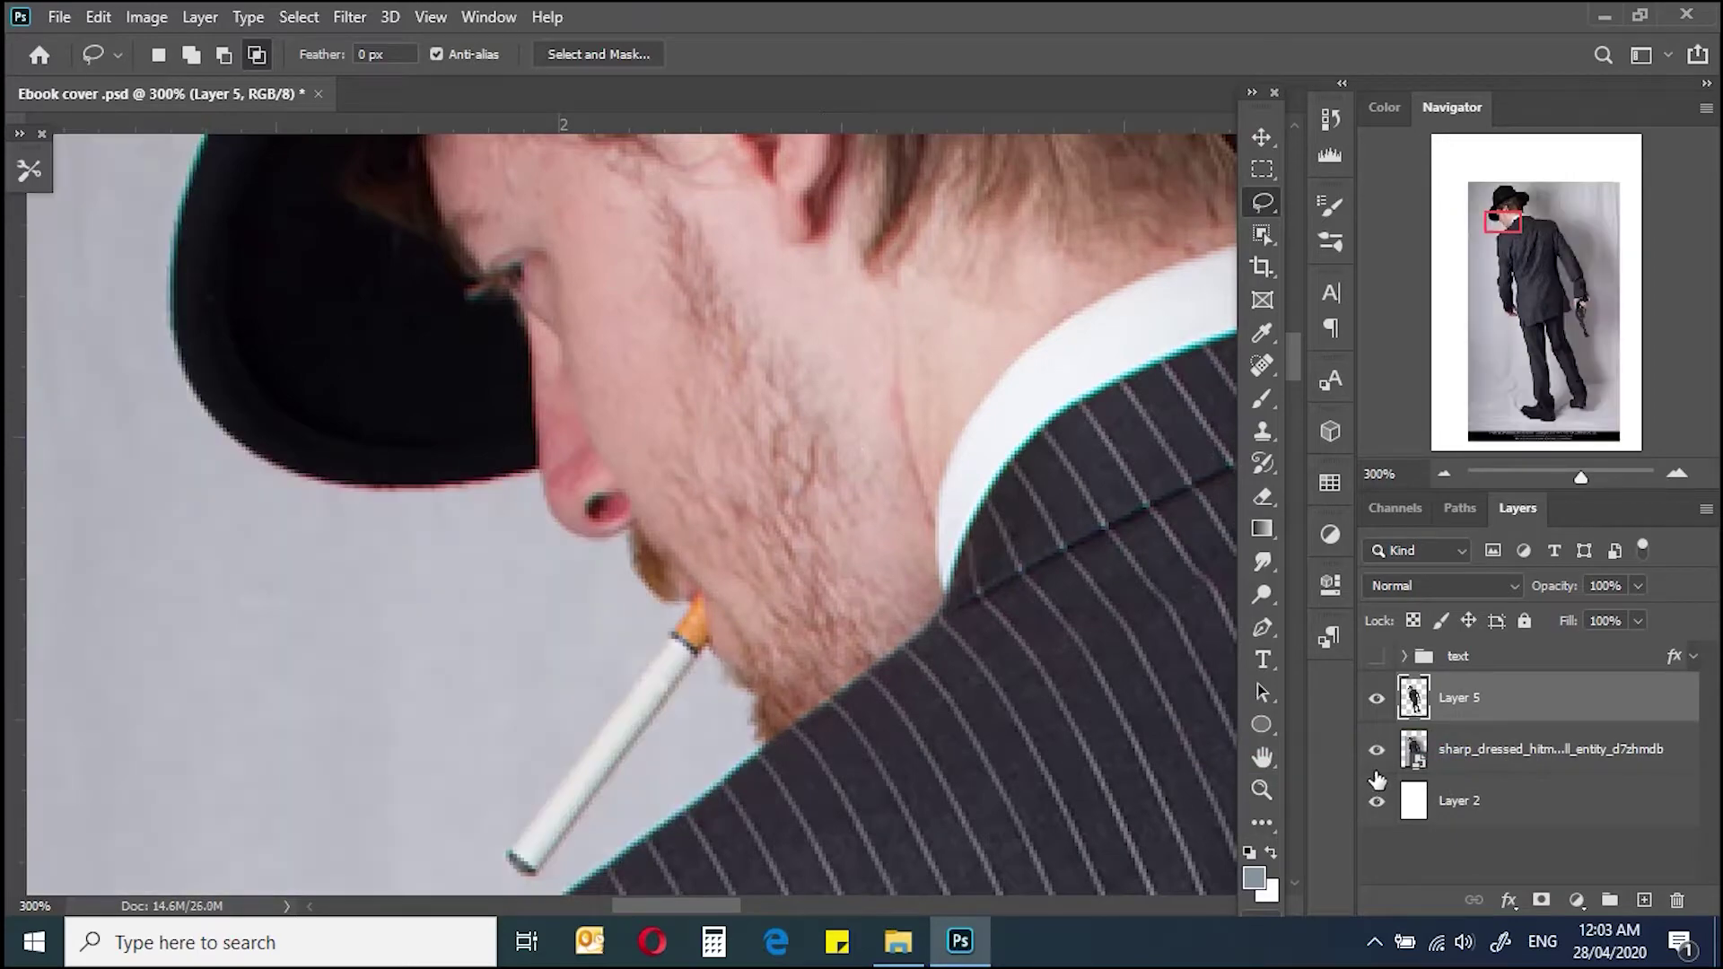
left_click(1375, 750)
key("ctrl+minus")
key("ctrl+minus")
left_click_drag(1026, 696, 846, 288)
Step: Lasso the left hand from the original, copy it, and merge the cut-out down onto it
left_click(1375, 750)
key("ctrl+minus")
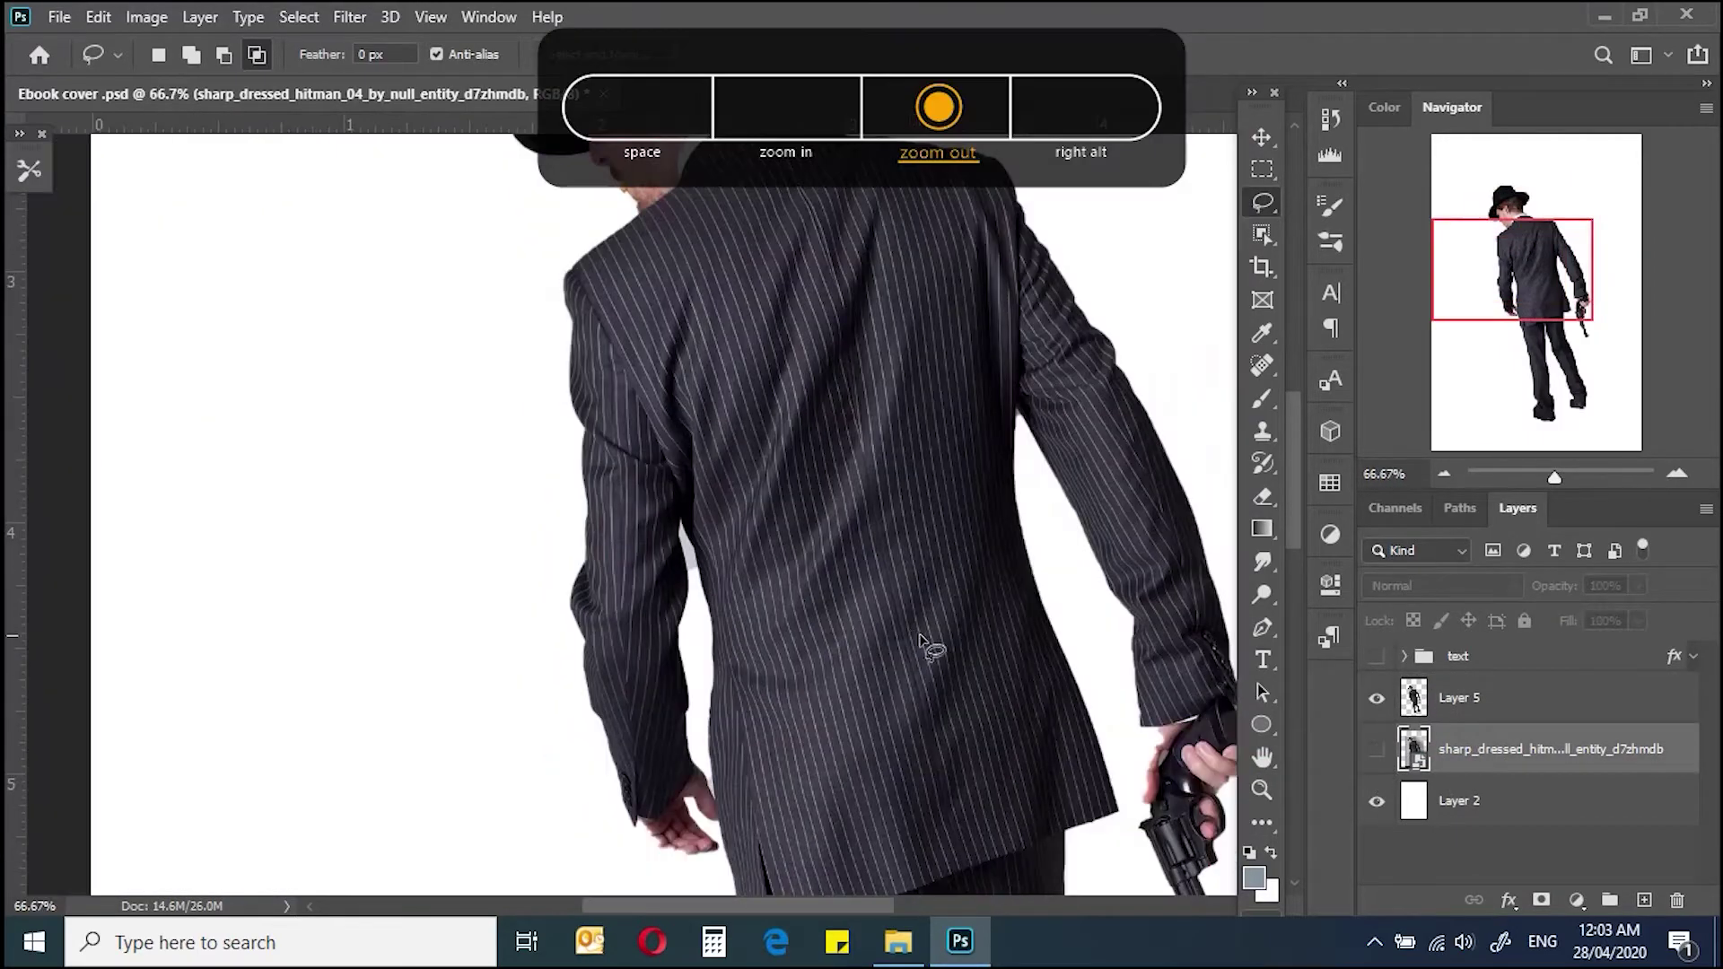
key("ctrl+plus")
key("ctrl+plus")
left_click(1376, 749)
key("ctrl+plus")
left_click_drag(654, 784, 795, 577)
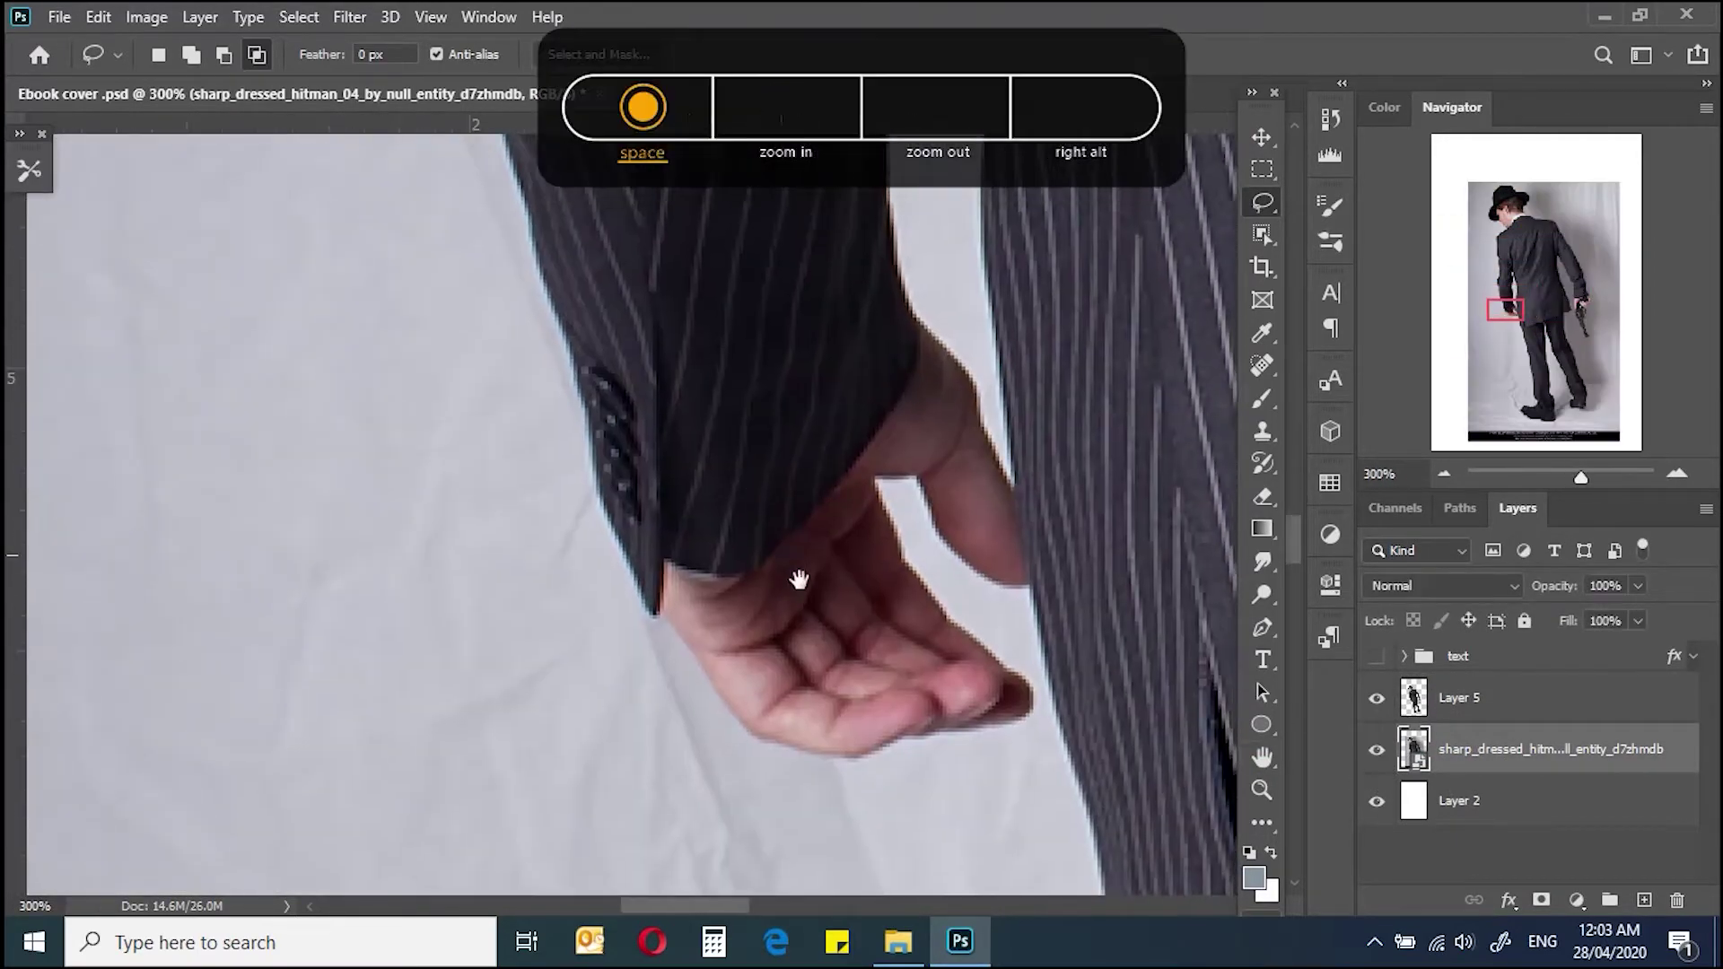
left_click_drag(671, 612, 729, 693)
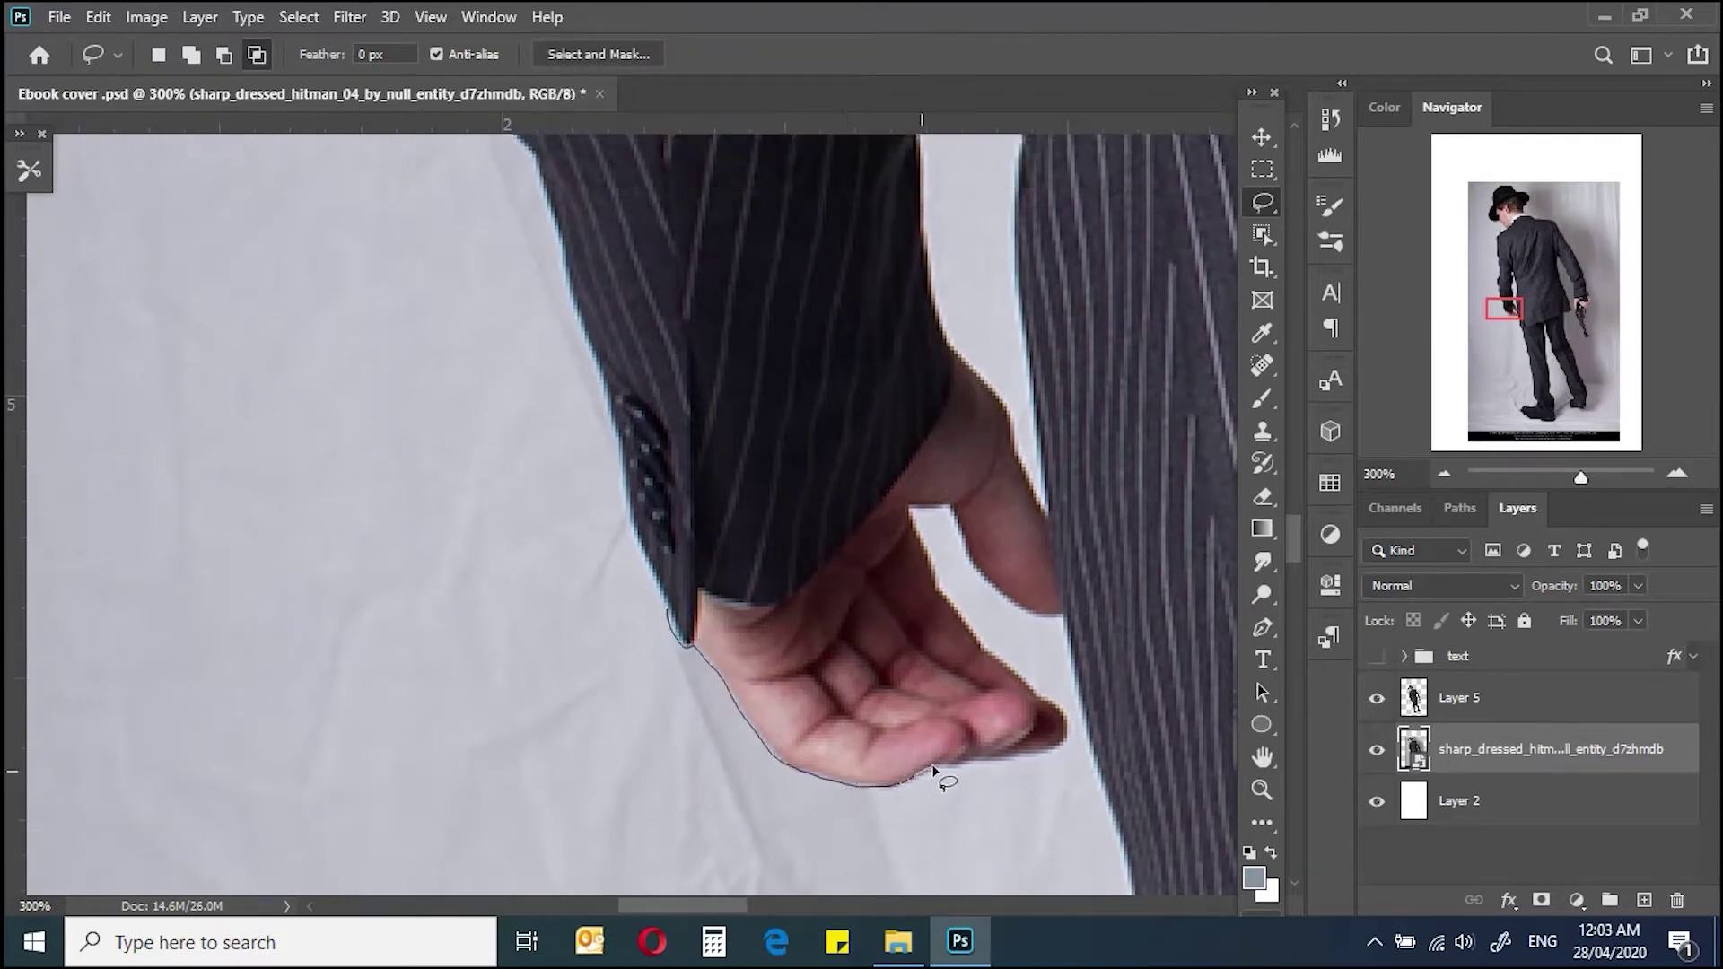
key("ctrl+j")
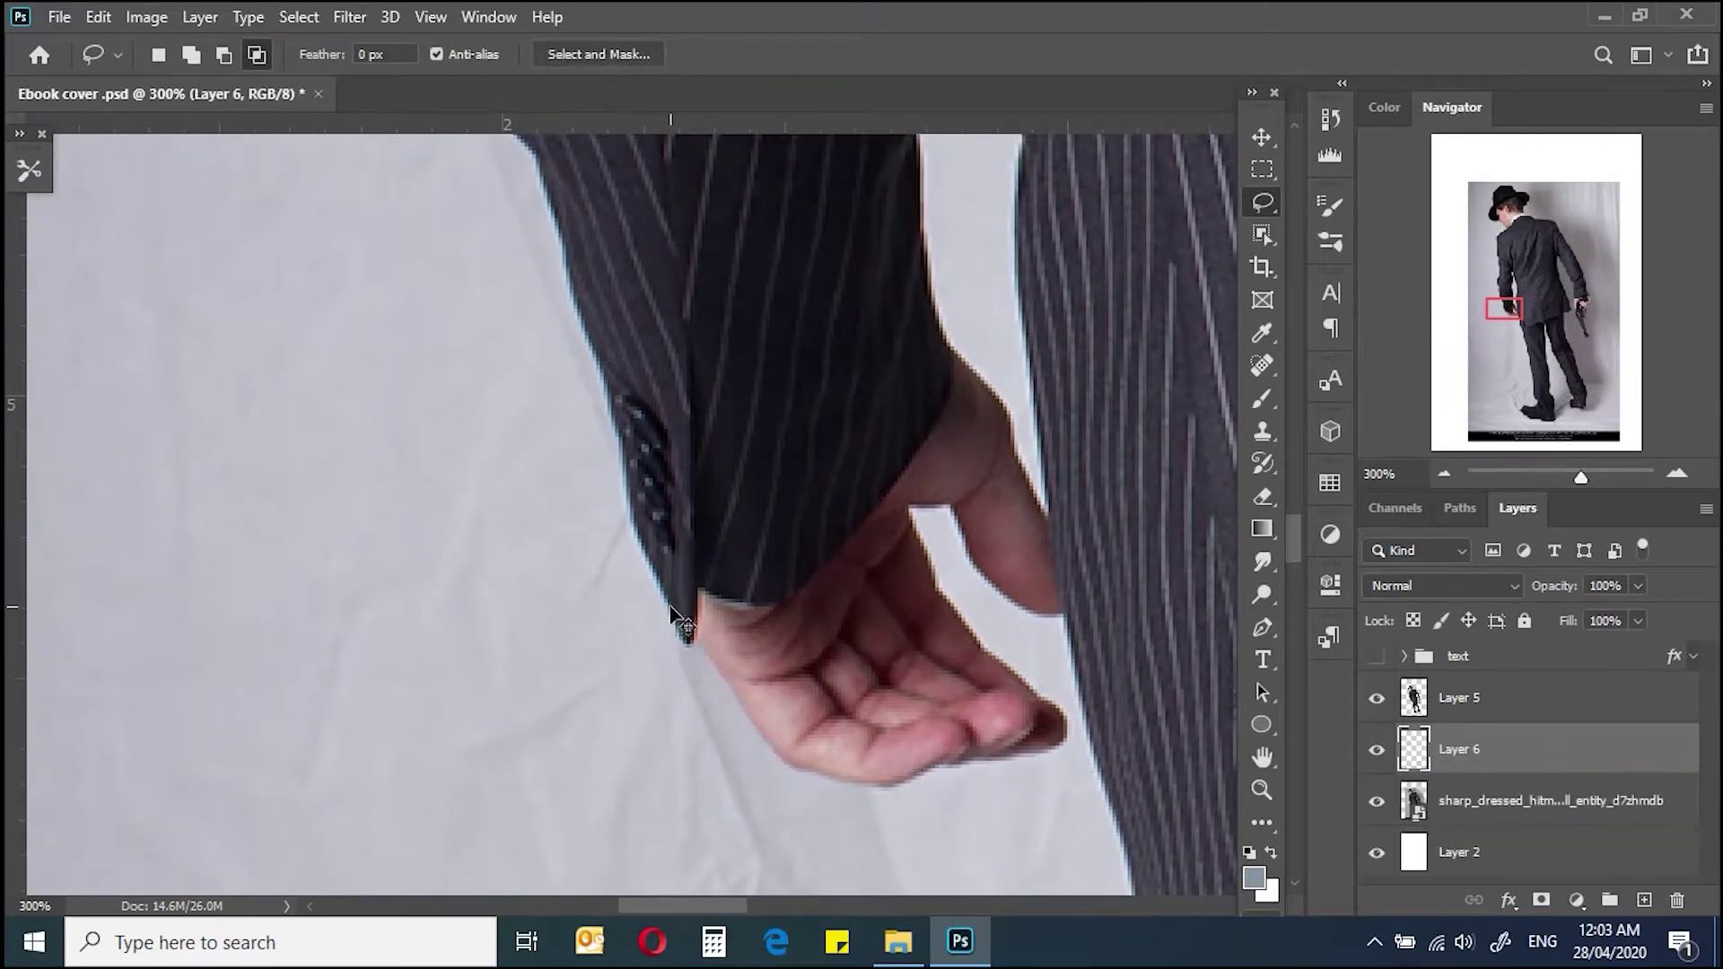
left_click(1489, 697)
right_click(1507, 700)
left_click(1167, 742)
Step: Lasso the gun hand, copy it to a layer, and merge it into the cut-out
left_click(1376, 749)
key("ctrl+minus")
key("ctrl+minus")
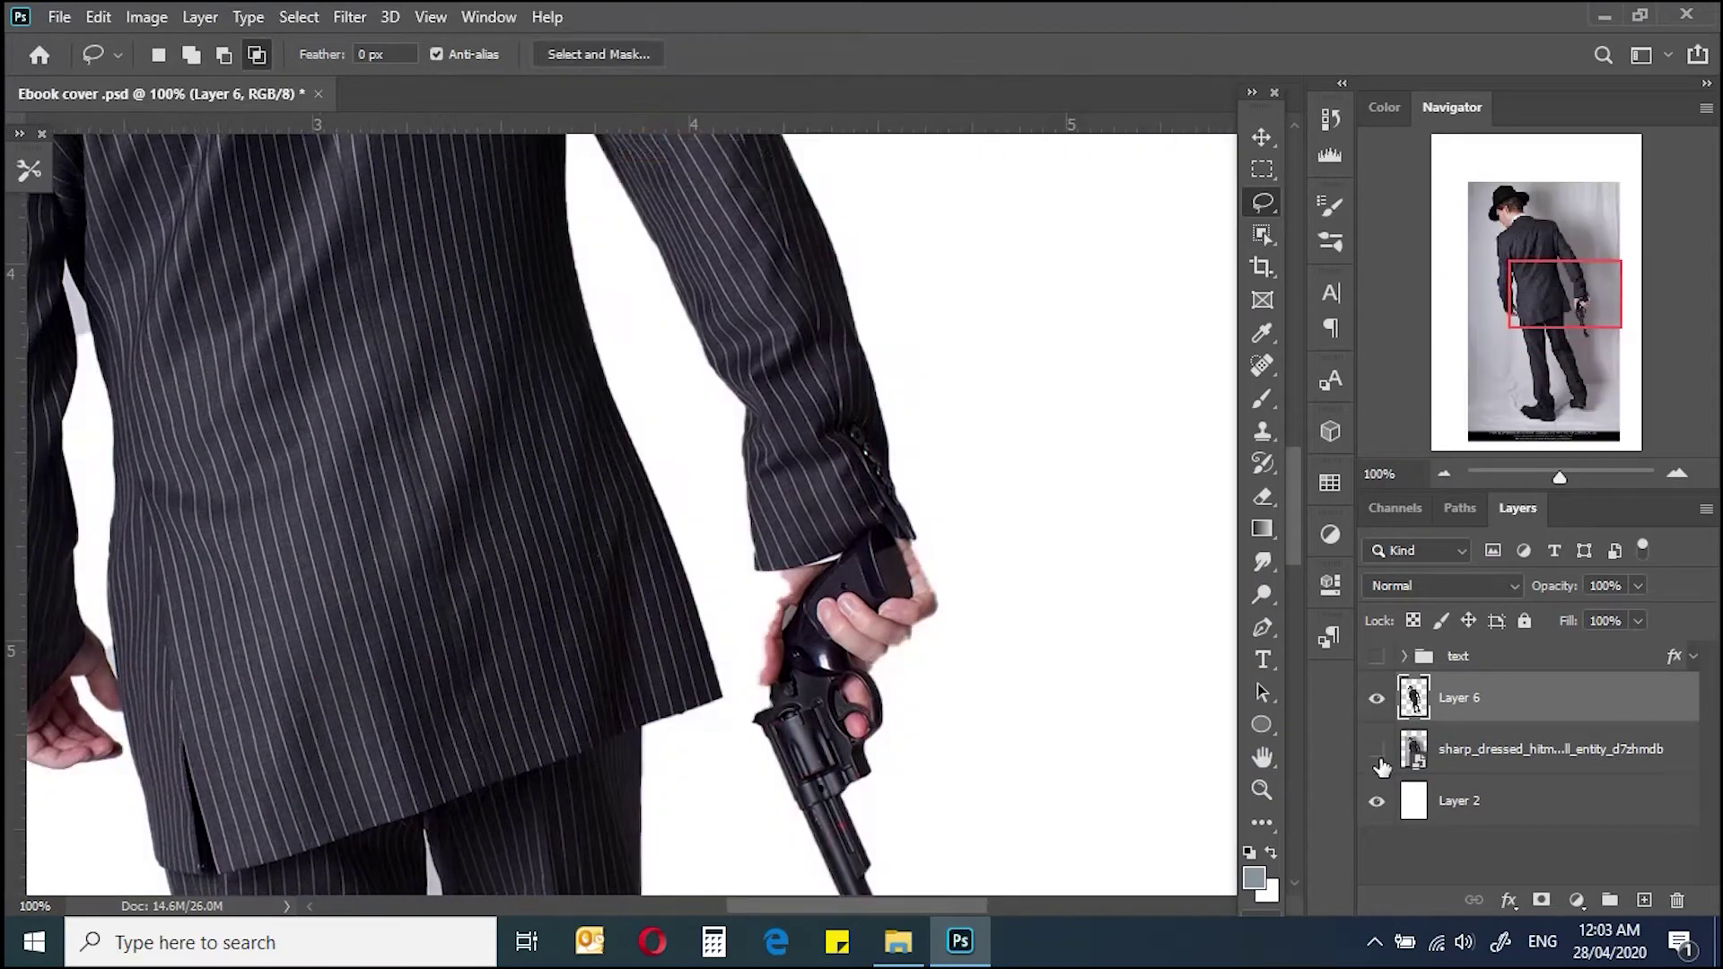
left_click(1376, 749)
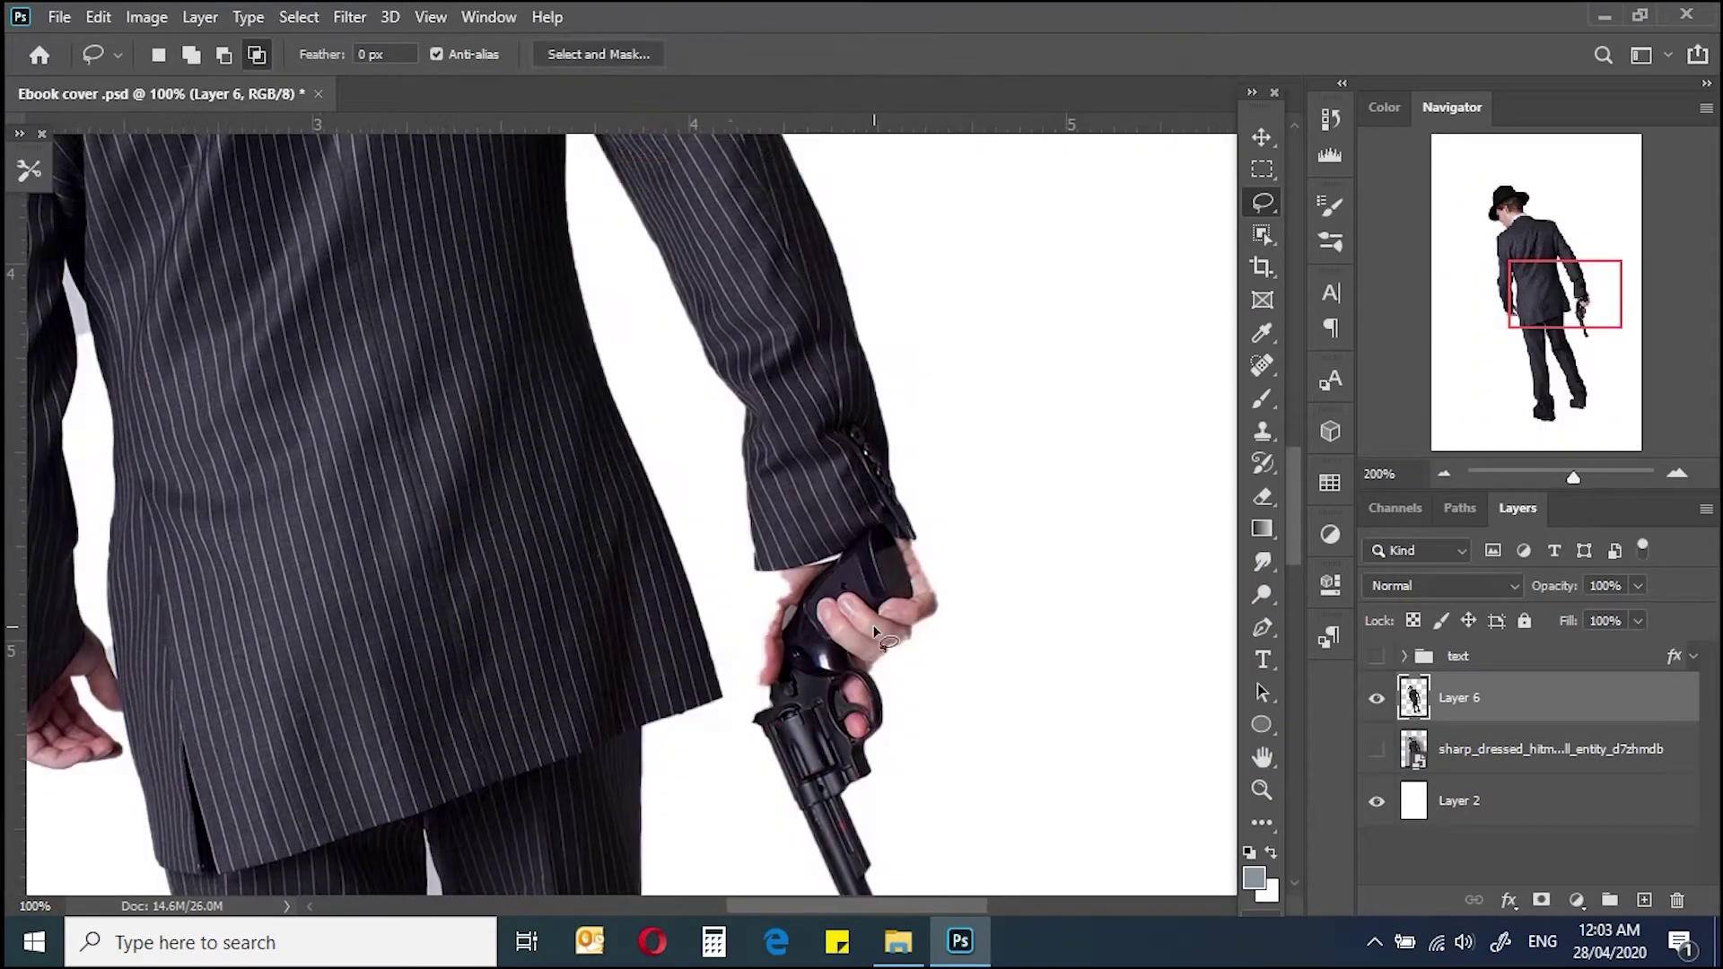
key("ctrl+plus")
left_click_drag(813, 535, 872, 557)
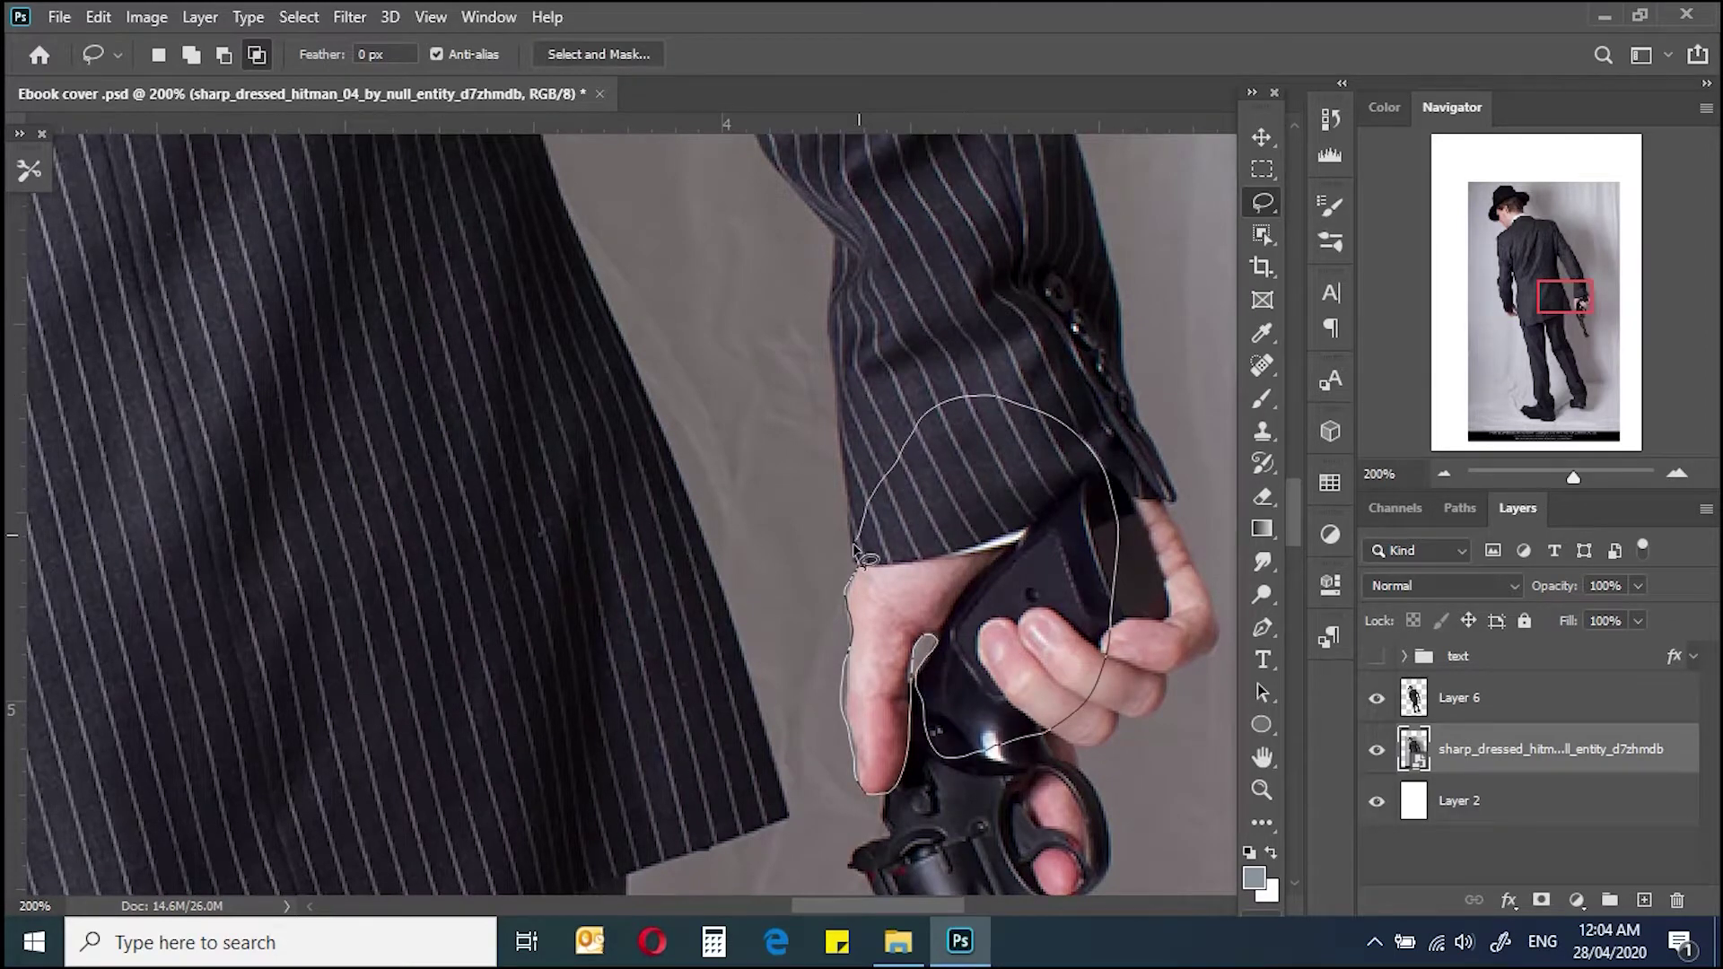
key("ctrl+j")
key("ctrl+e")
Step: Group the finished cut-out together with the original photo layer
left_click(1376, 749)
key("ctrl+minus")
left_click_drag(753, 691, 789, 502)
scroll(885, 570, "up", 1)
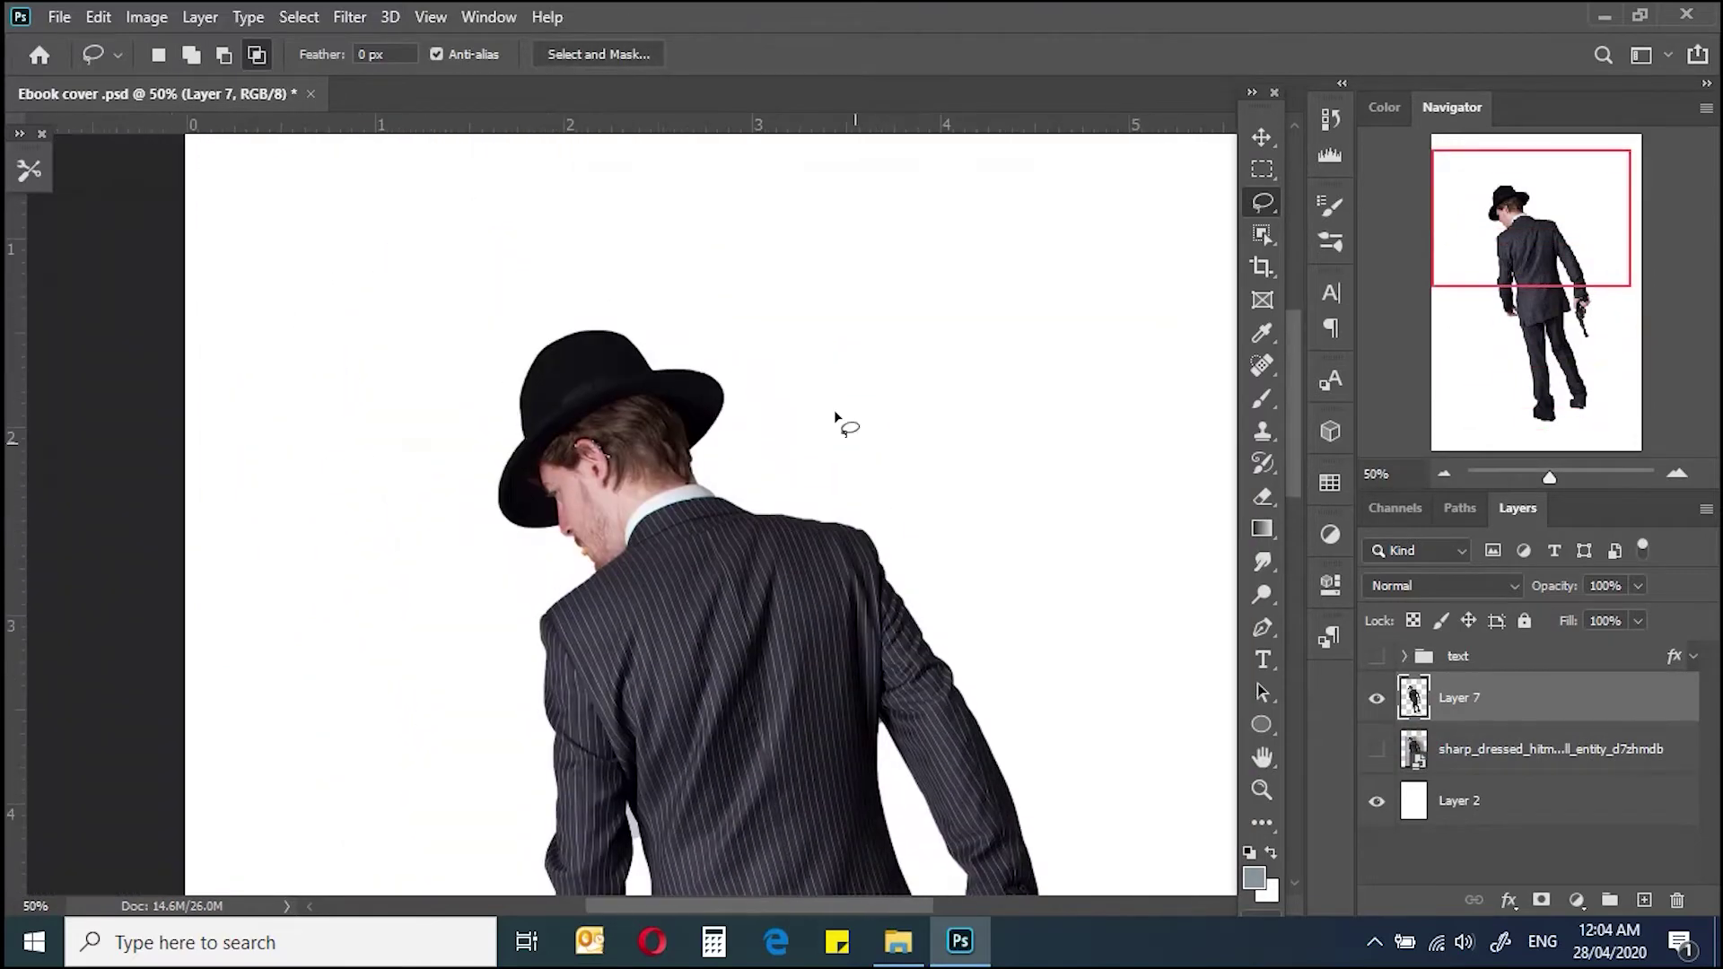
scroll(822, 437, "up", 1)
scroll(821, 437, "down", 1)
double_click(1262, 756)
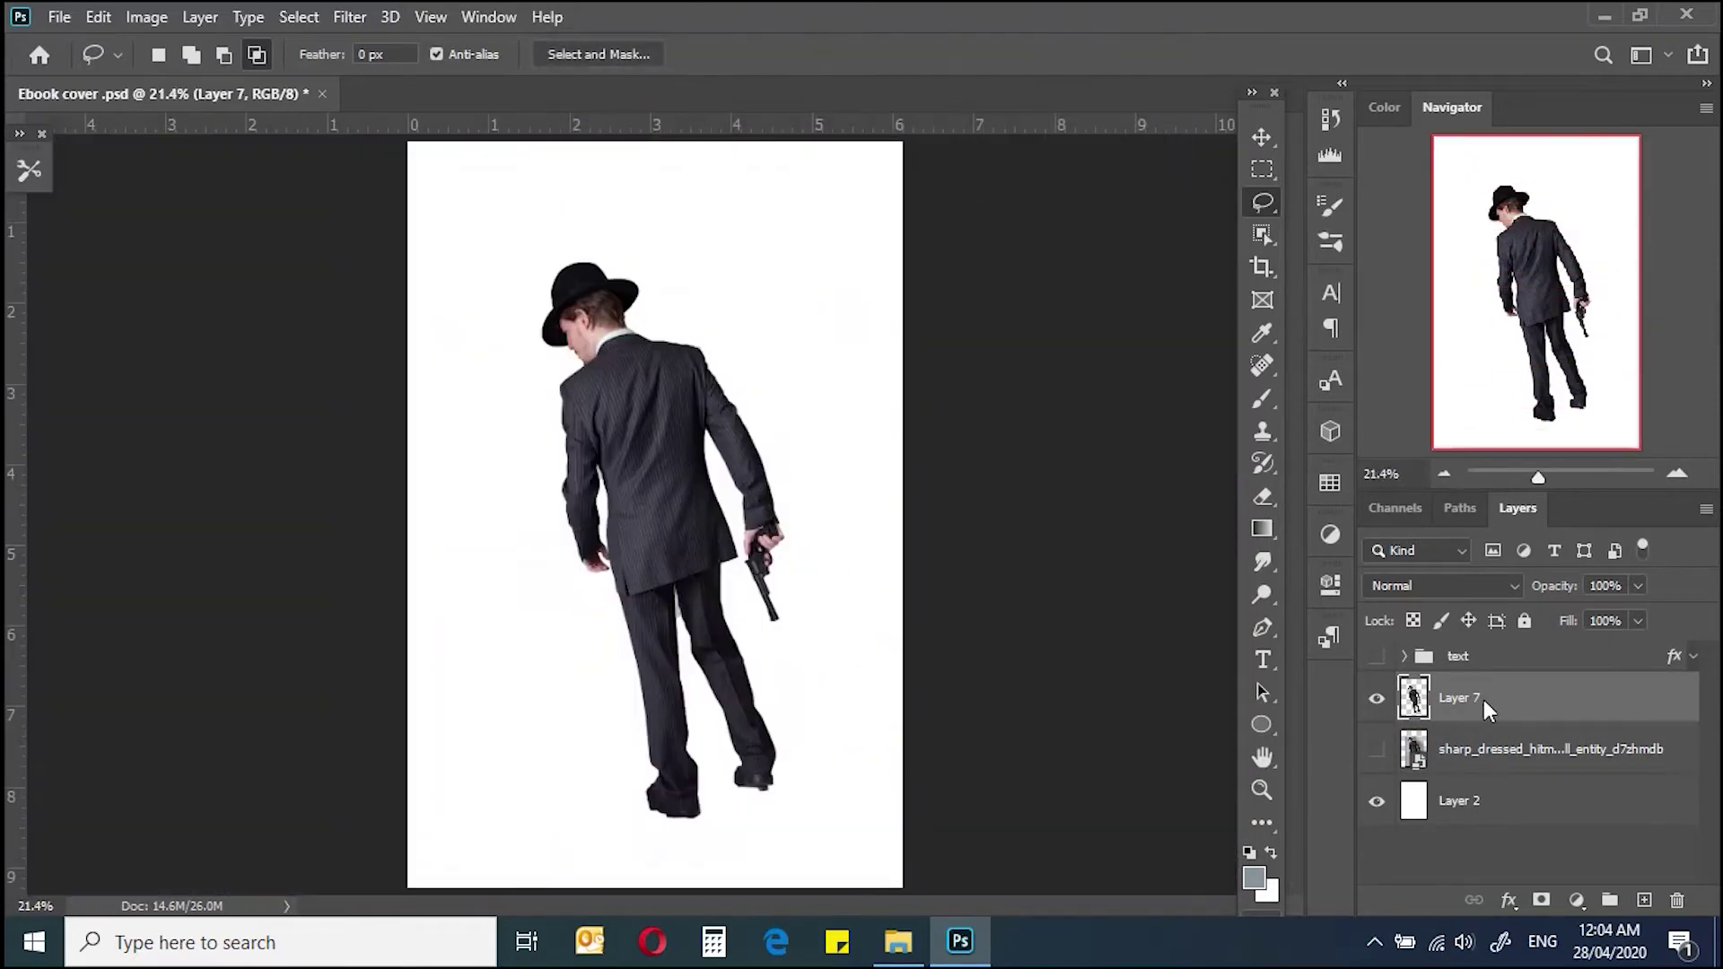
left_click(1522, 746, "shift")
key("ctrl+g")
type("man")
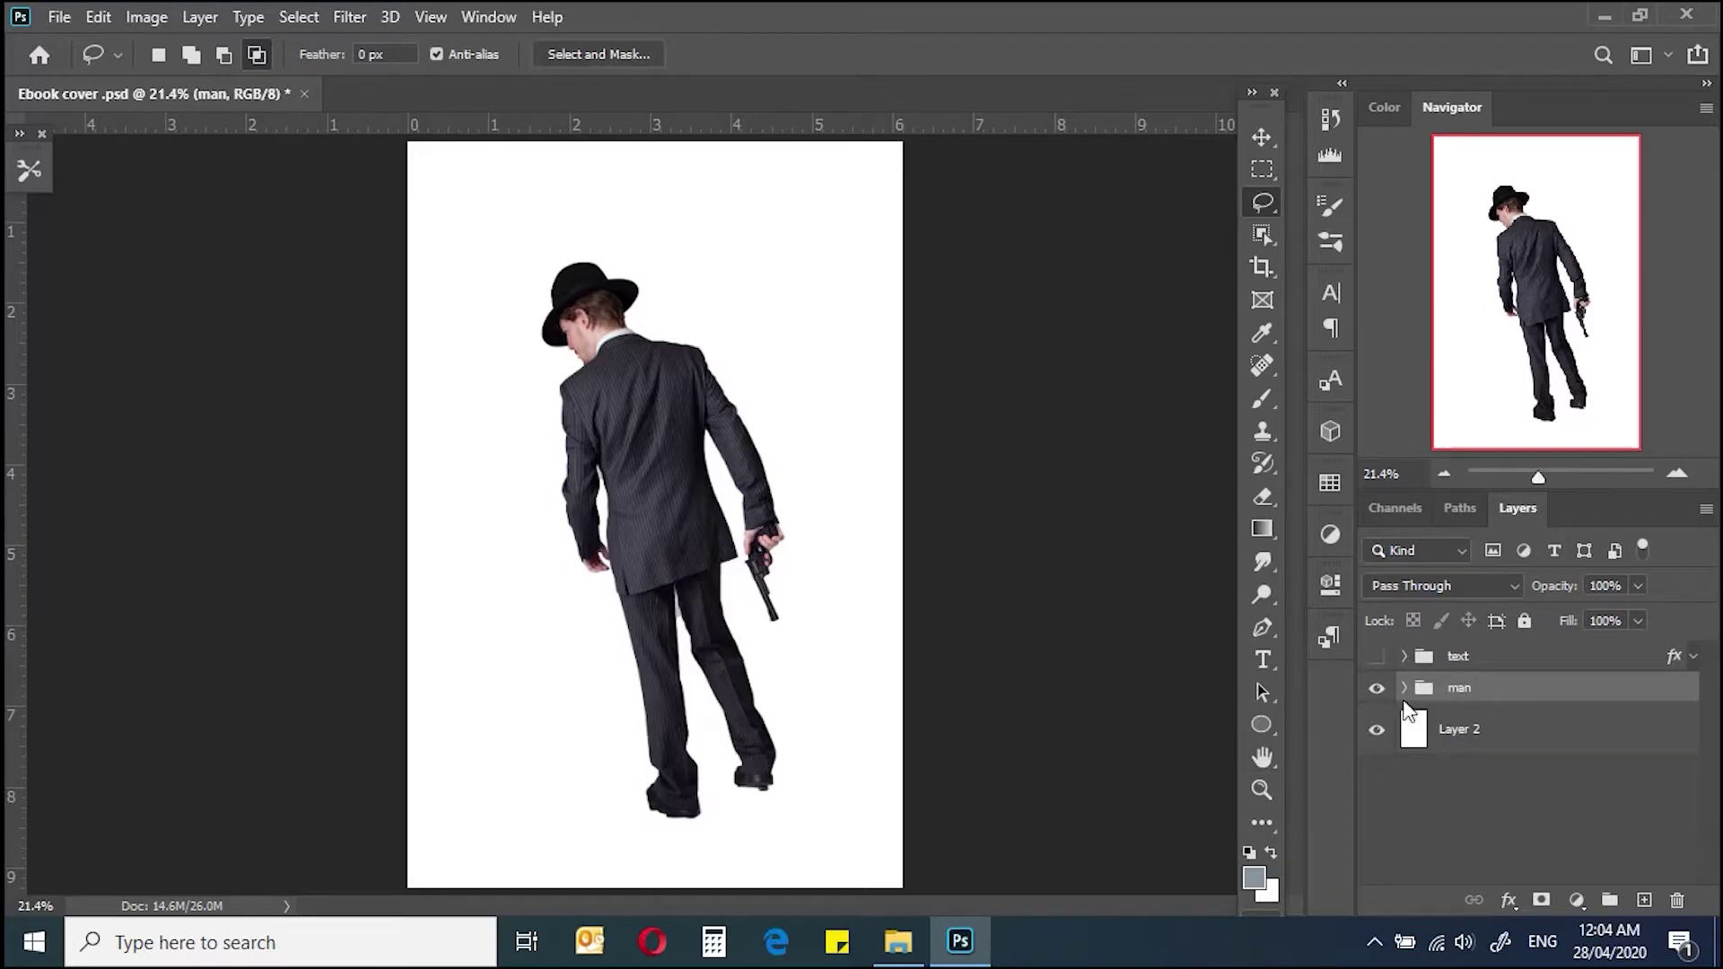
Step: Hide the man group, place the eberhard-grossgasteiger pink clouds photo, and group it
left_click(1377, 689)
left_click(898, 941)
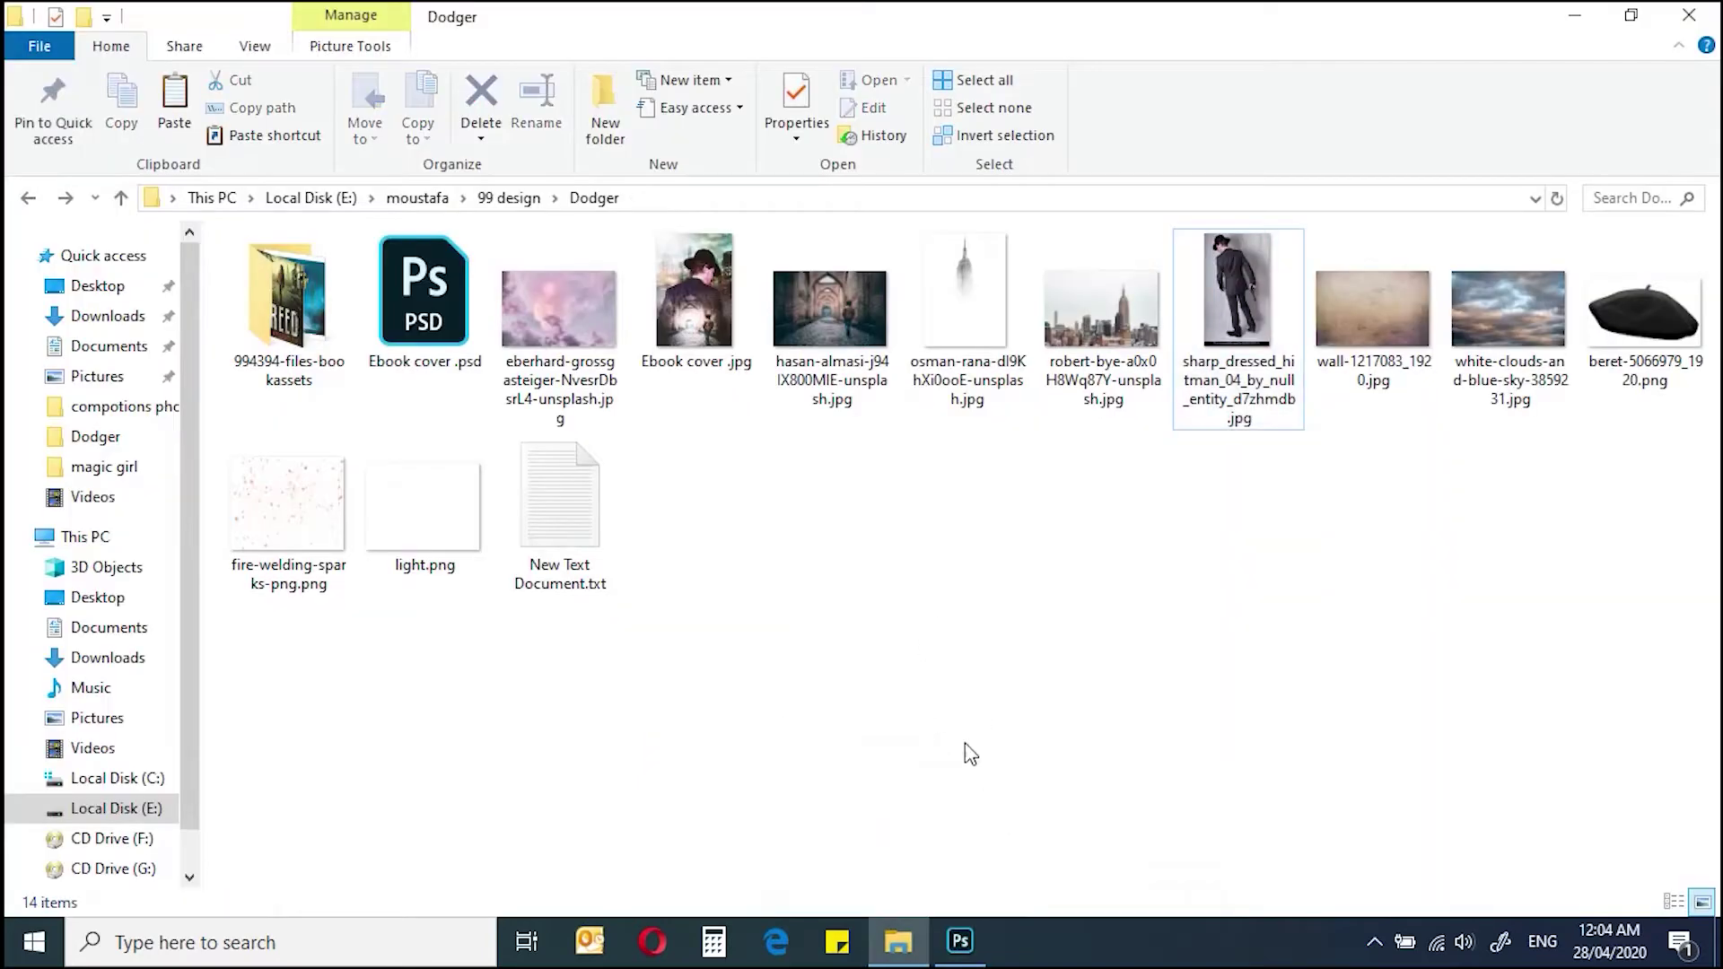
left_click(571, 335)
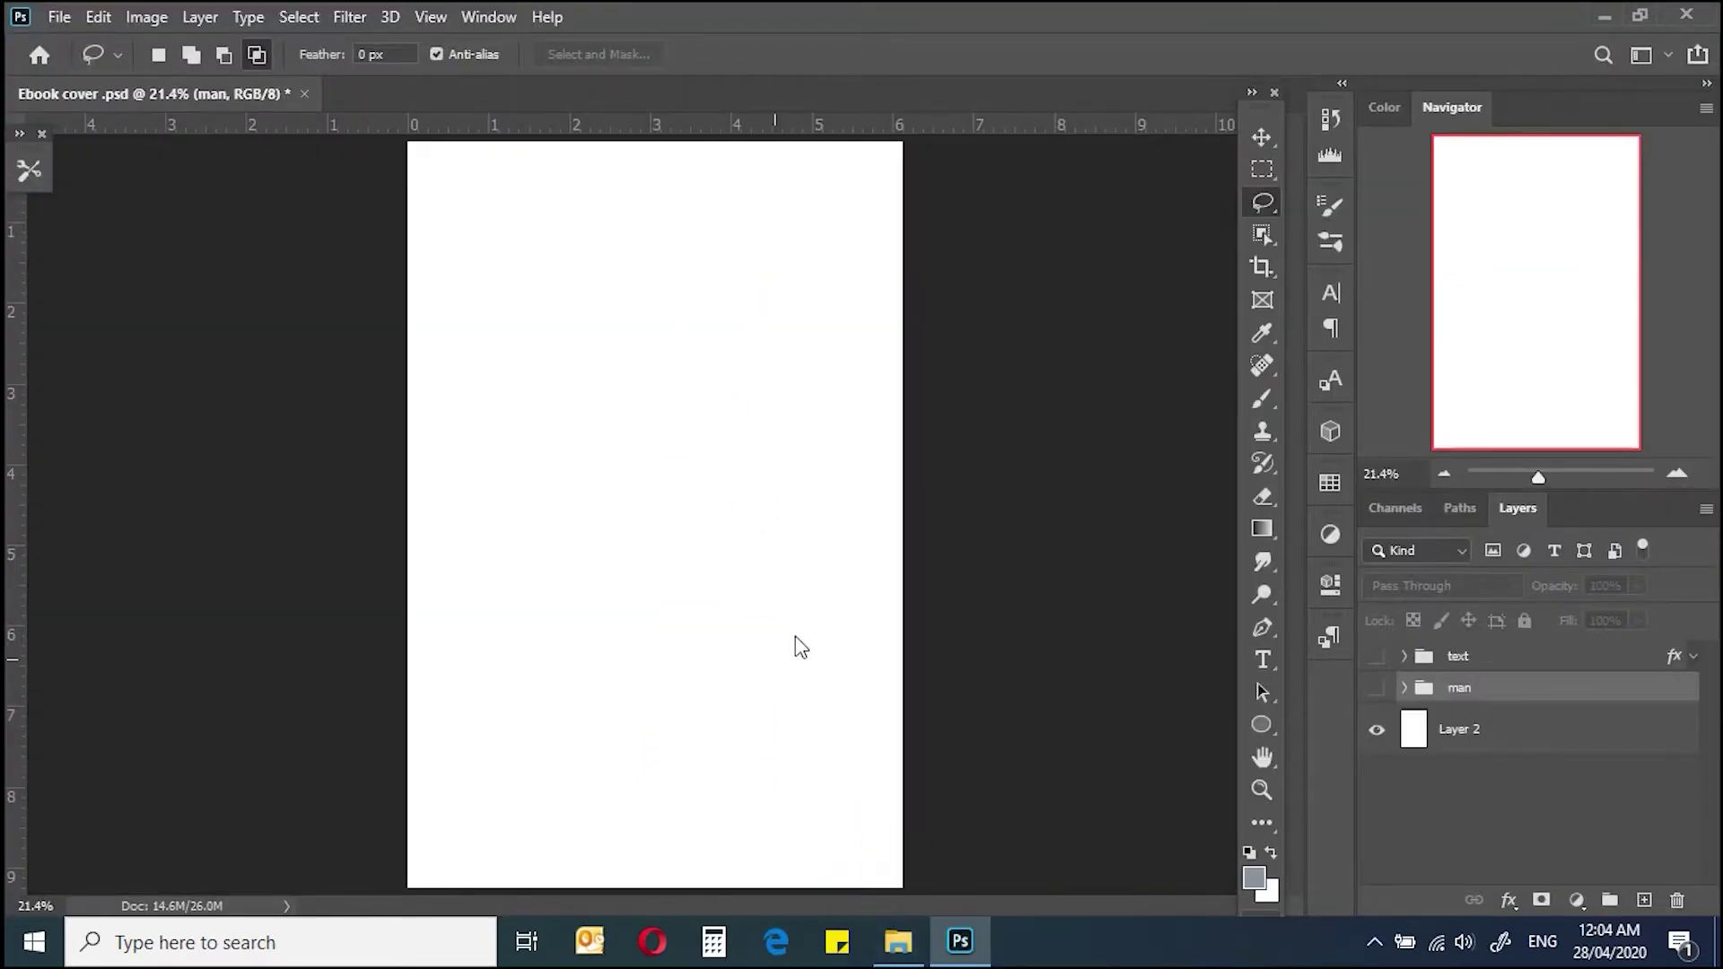
left_click_drag(942, 929, 793, 644)
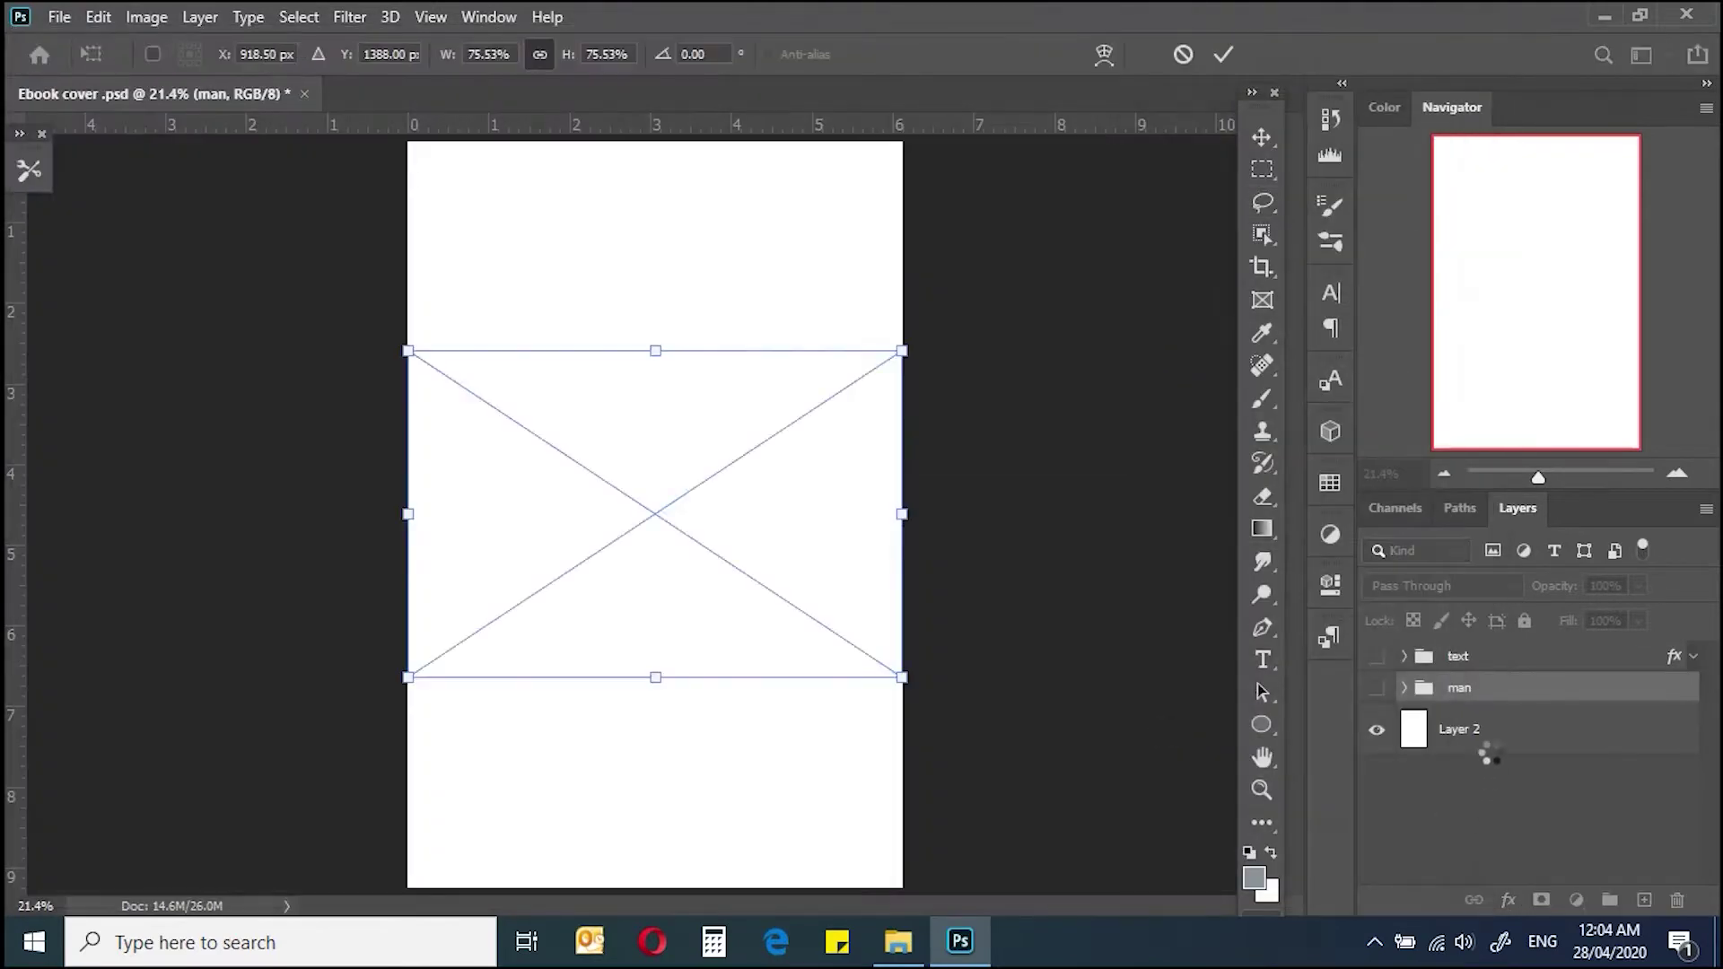
key("Return")
key("ctrl+g")
type("background")
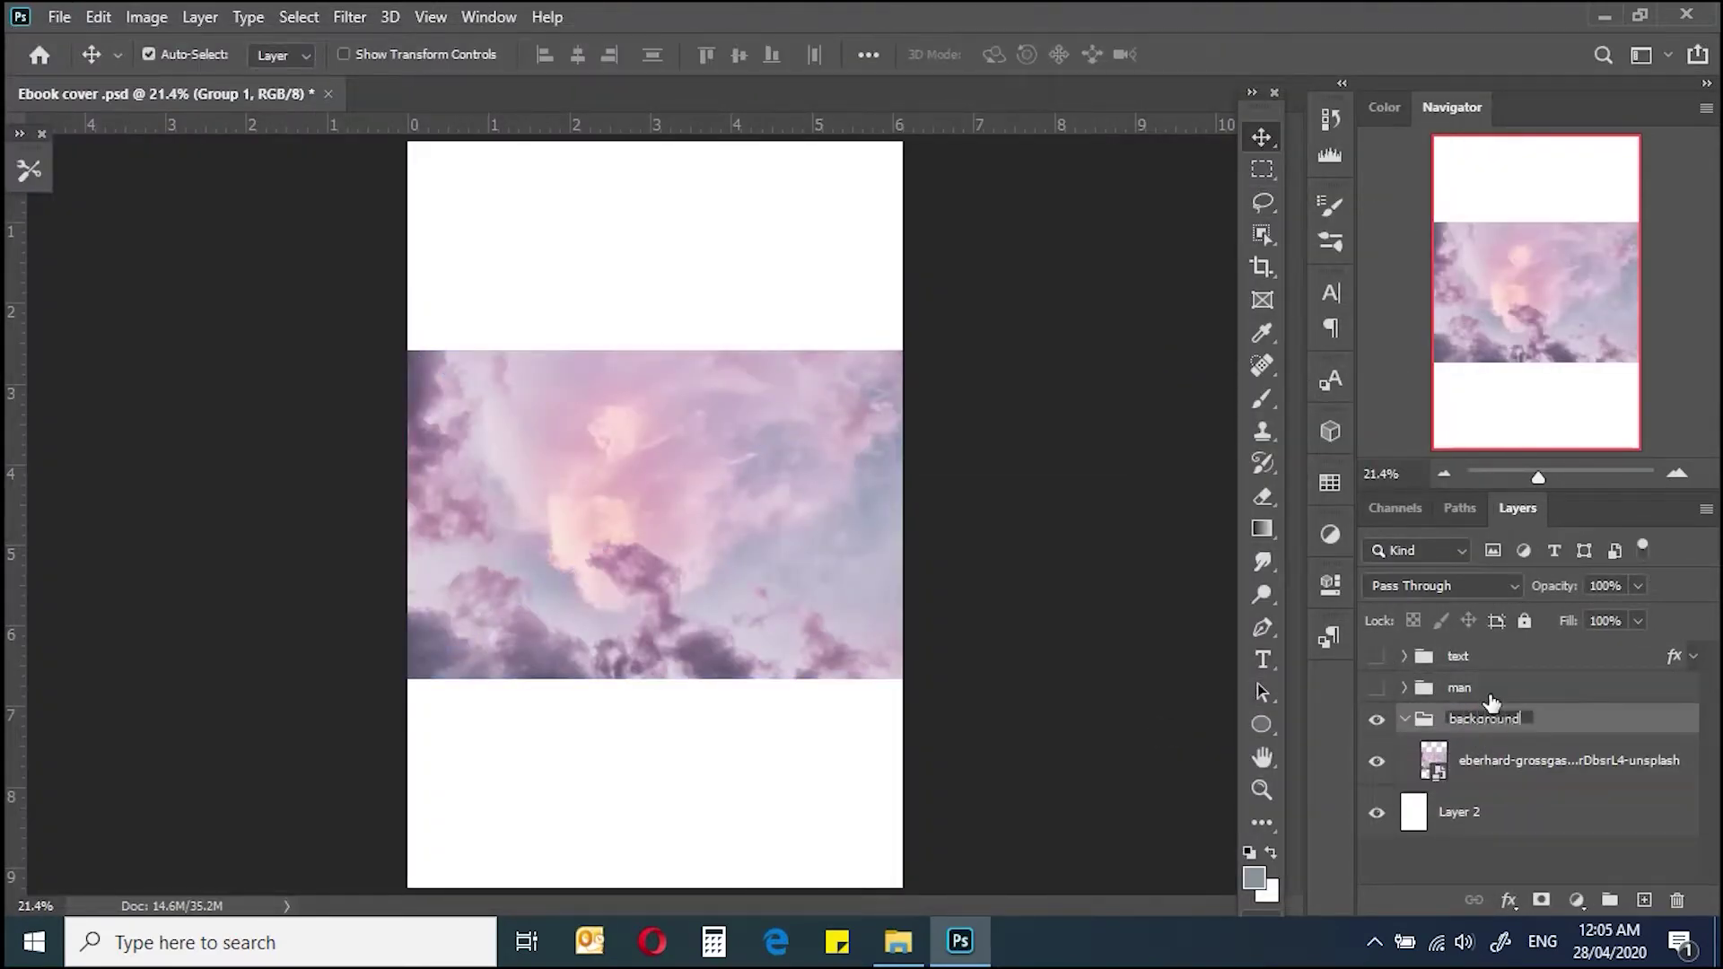
Step: Place the Empire State Building photo, shrunk into the page's top left corner
left_click_drag(839, 504, 834, 295)
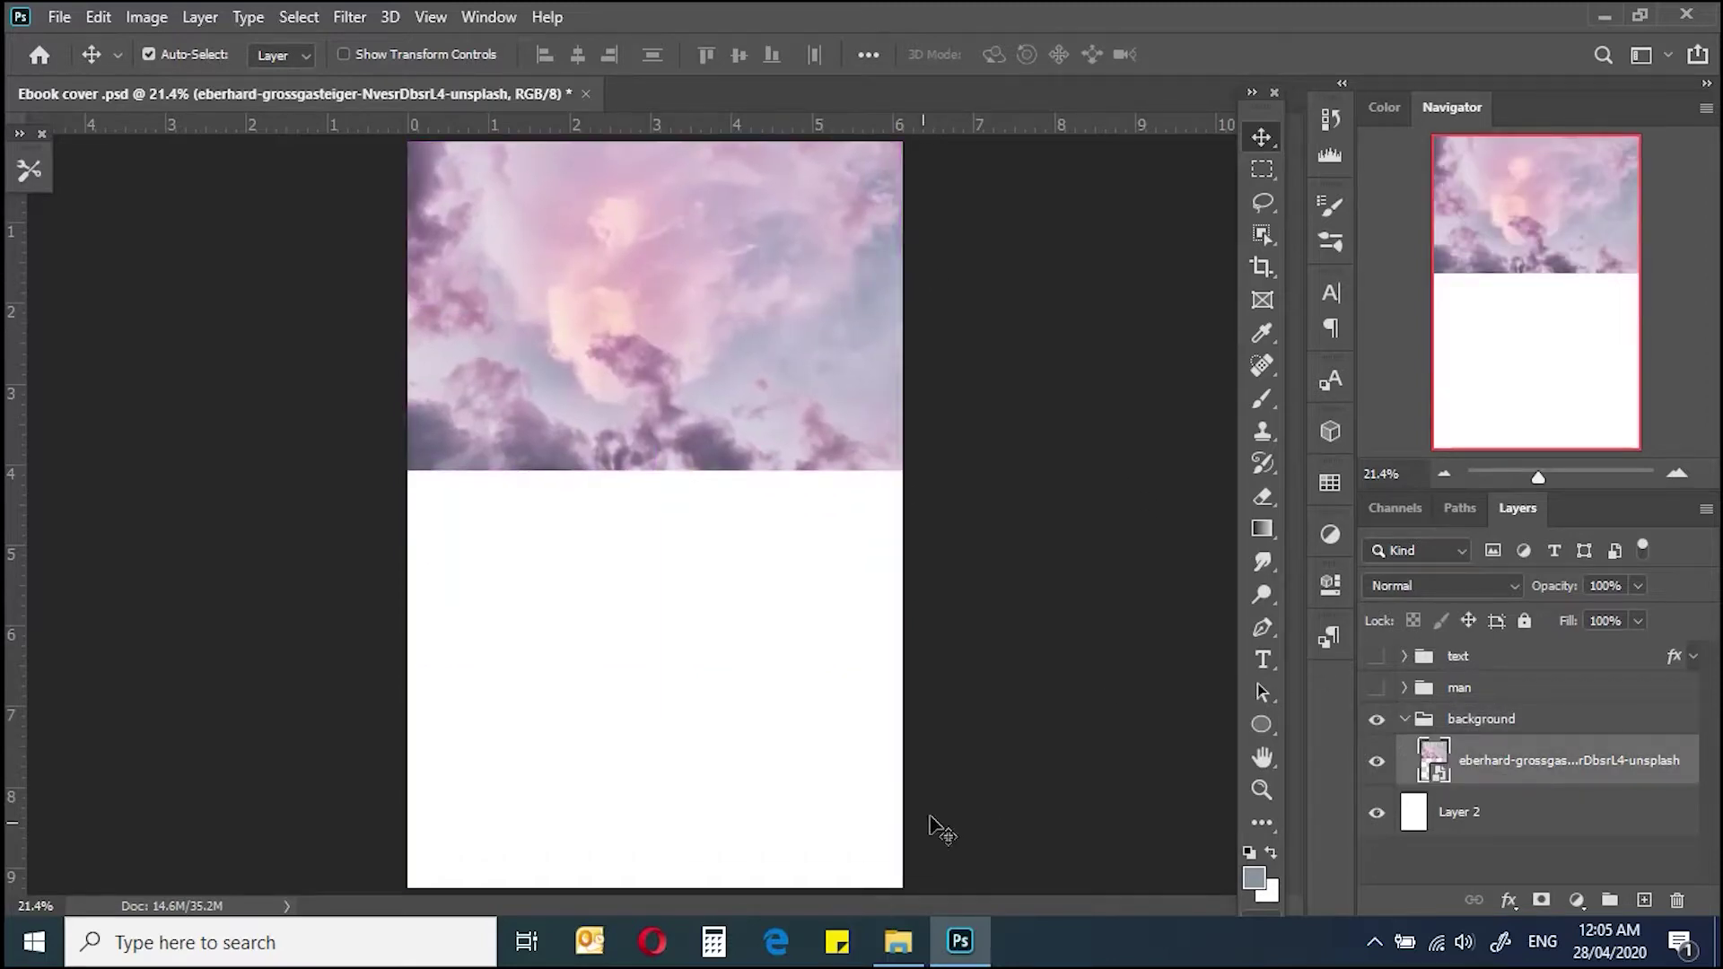
left_click(985, 725)
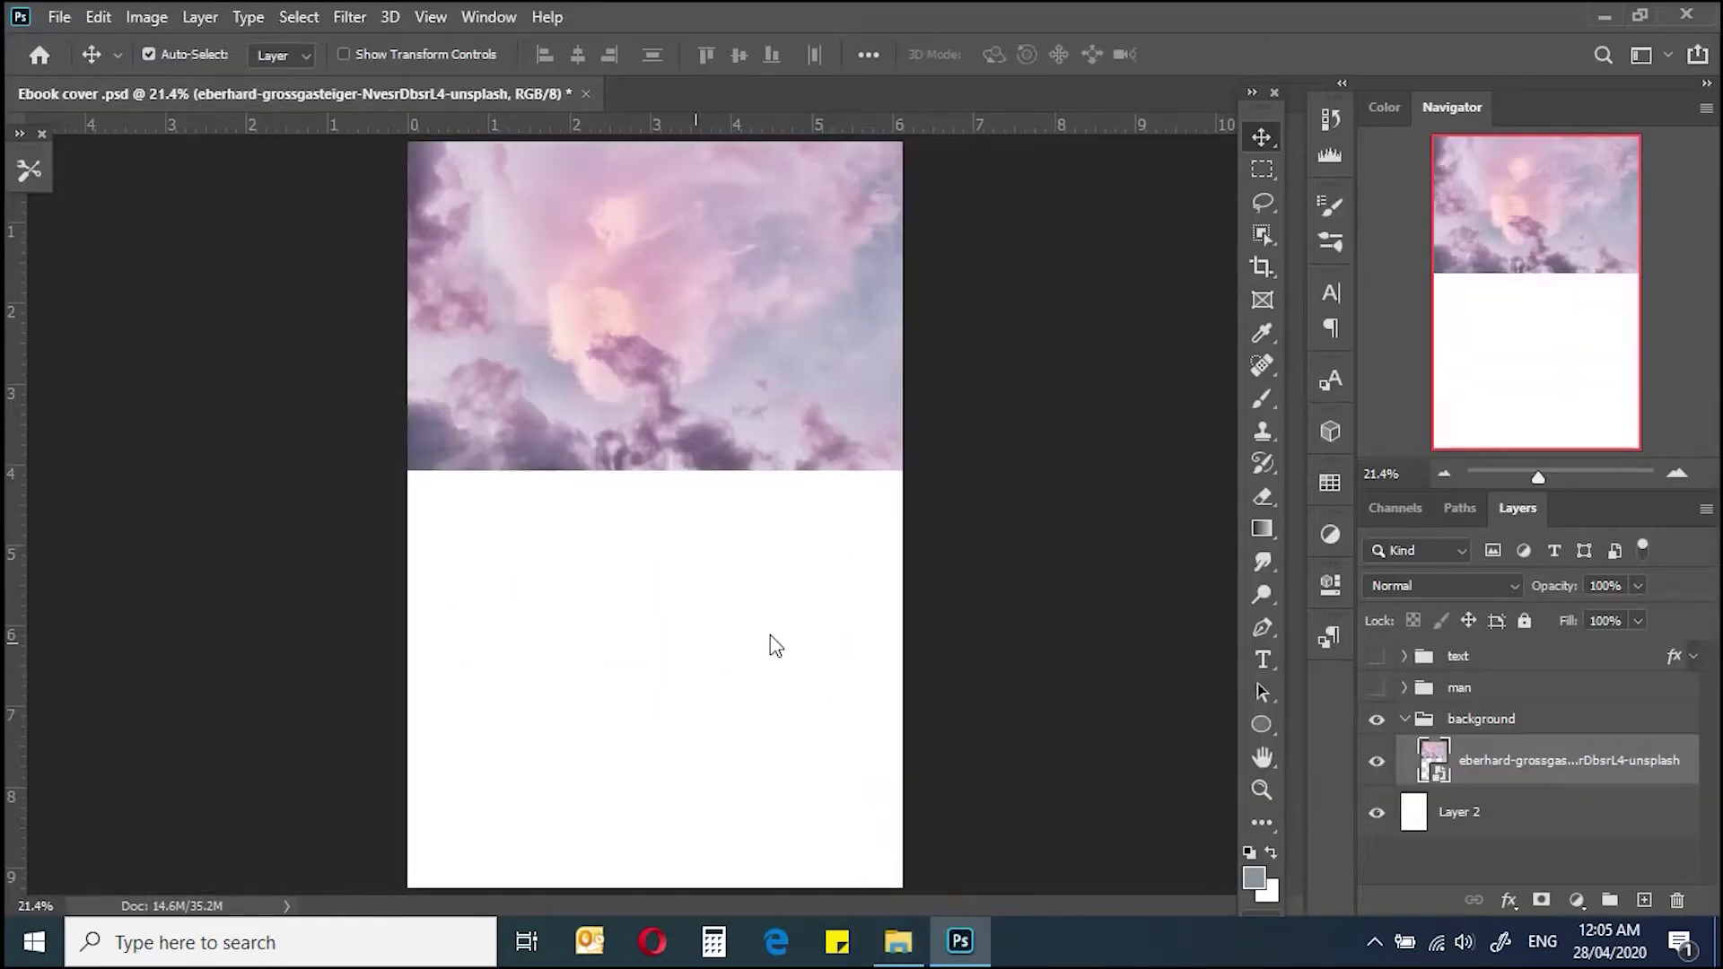
left_click_drag(1022, 335, 769, 646)
left_click(1278, 865)
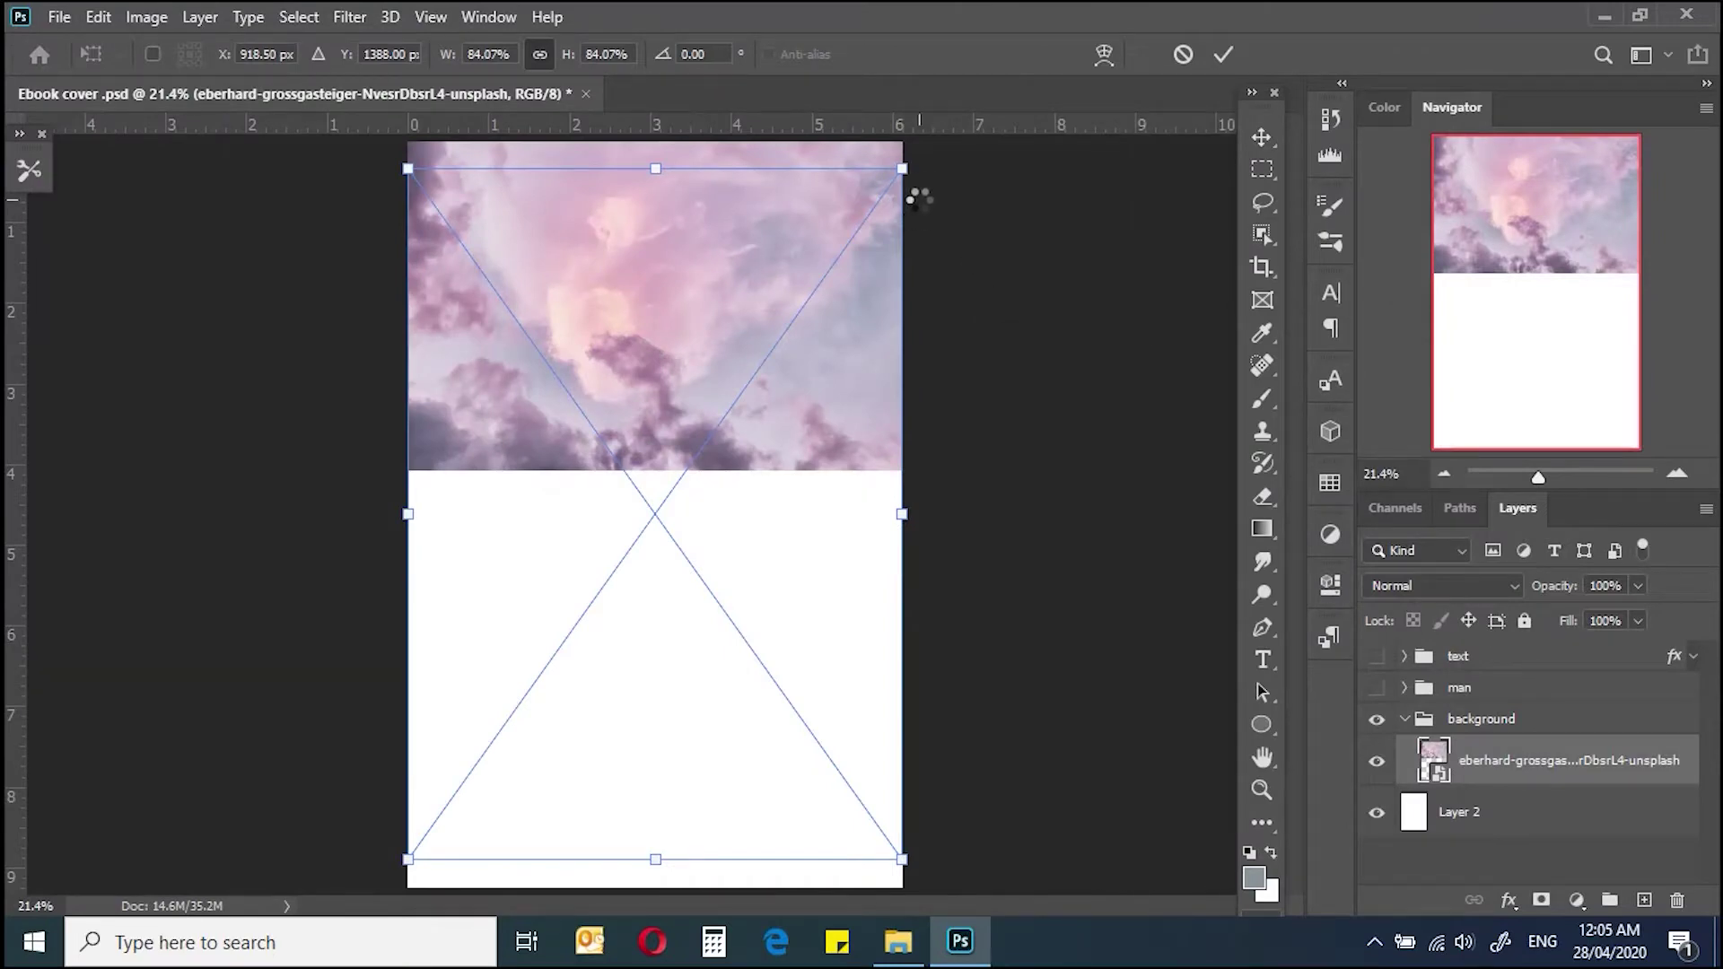
left_click_drag(902, 169, 816, 291)
left_click_drag(760, 436, 598, 287)
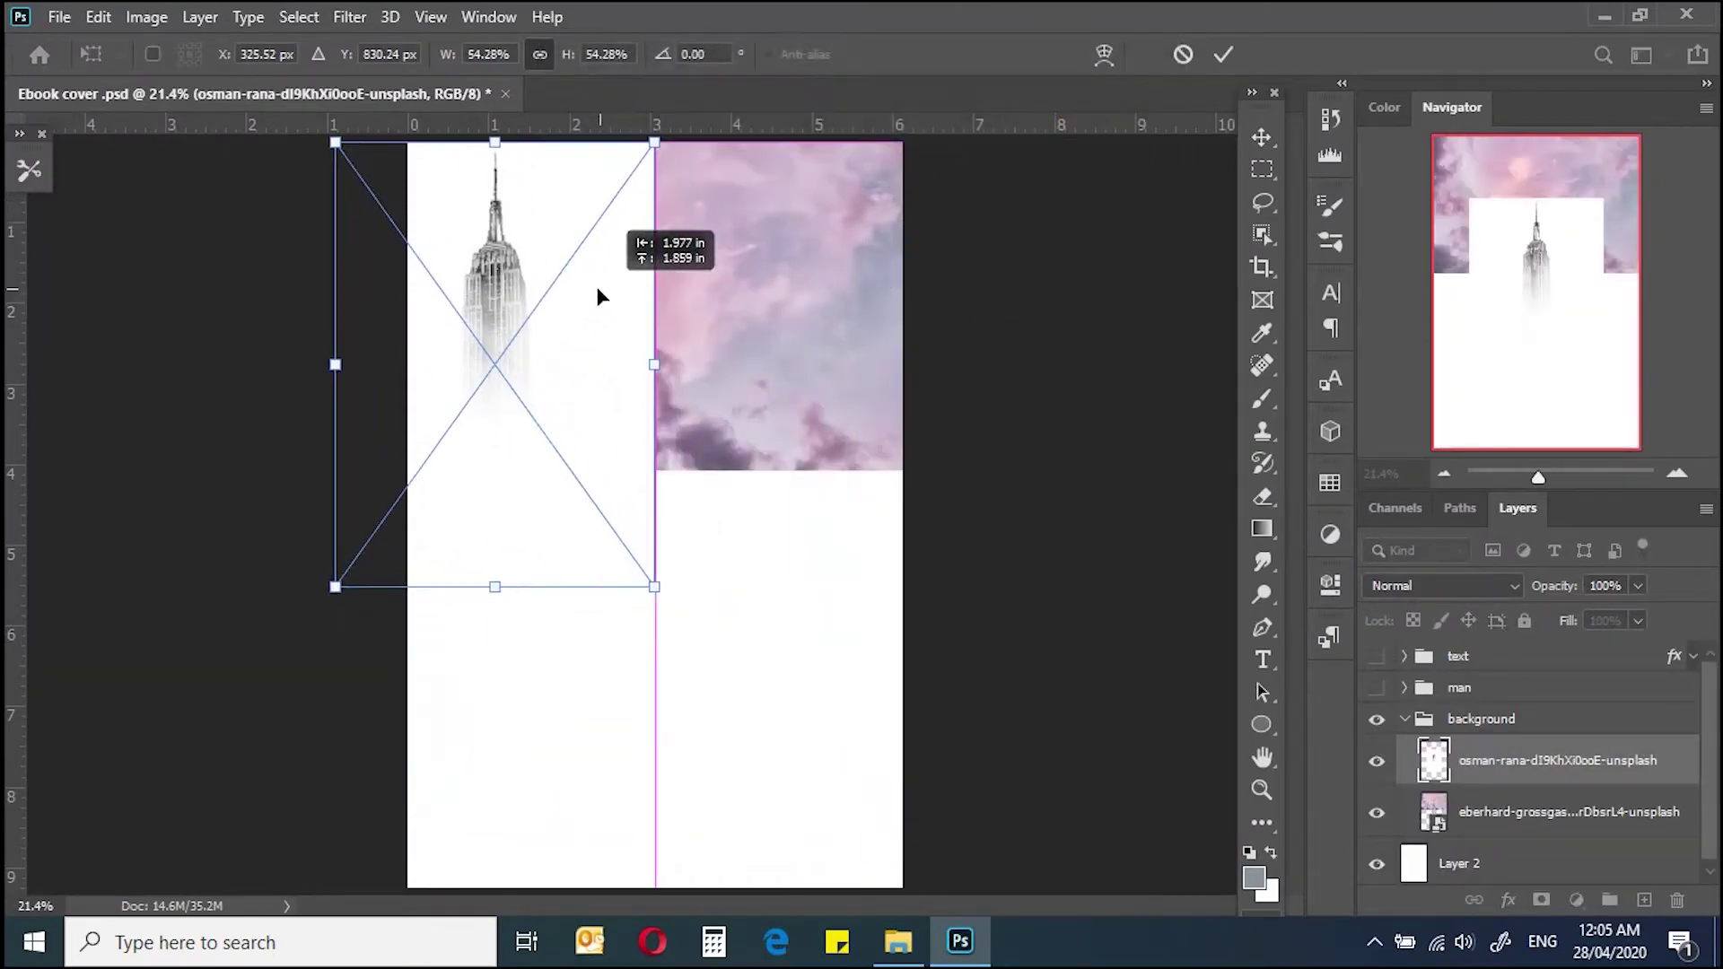
left_click(1223, 54)
Step: Place the city skyline photo top right and reorder pink clouds, Empire State and skyline layers
left_click(898, 940)
left_click_drag(1102, 305, 855, 639)
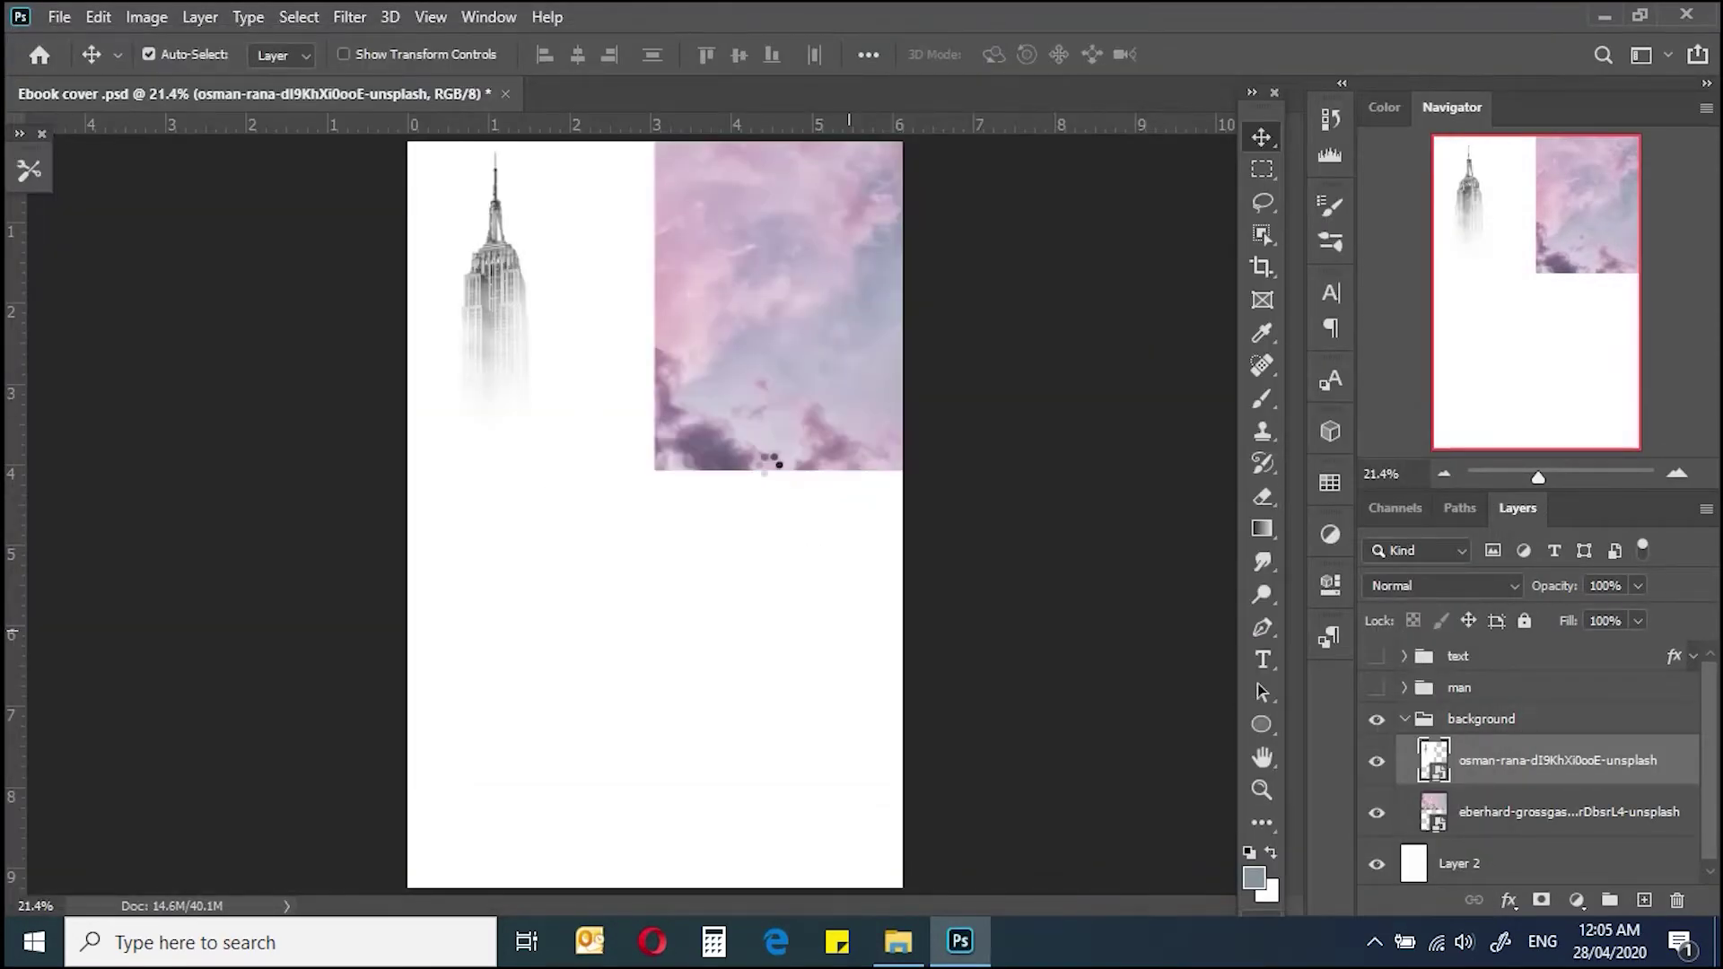
left_click_drag(838, 475, 969, 256)
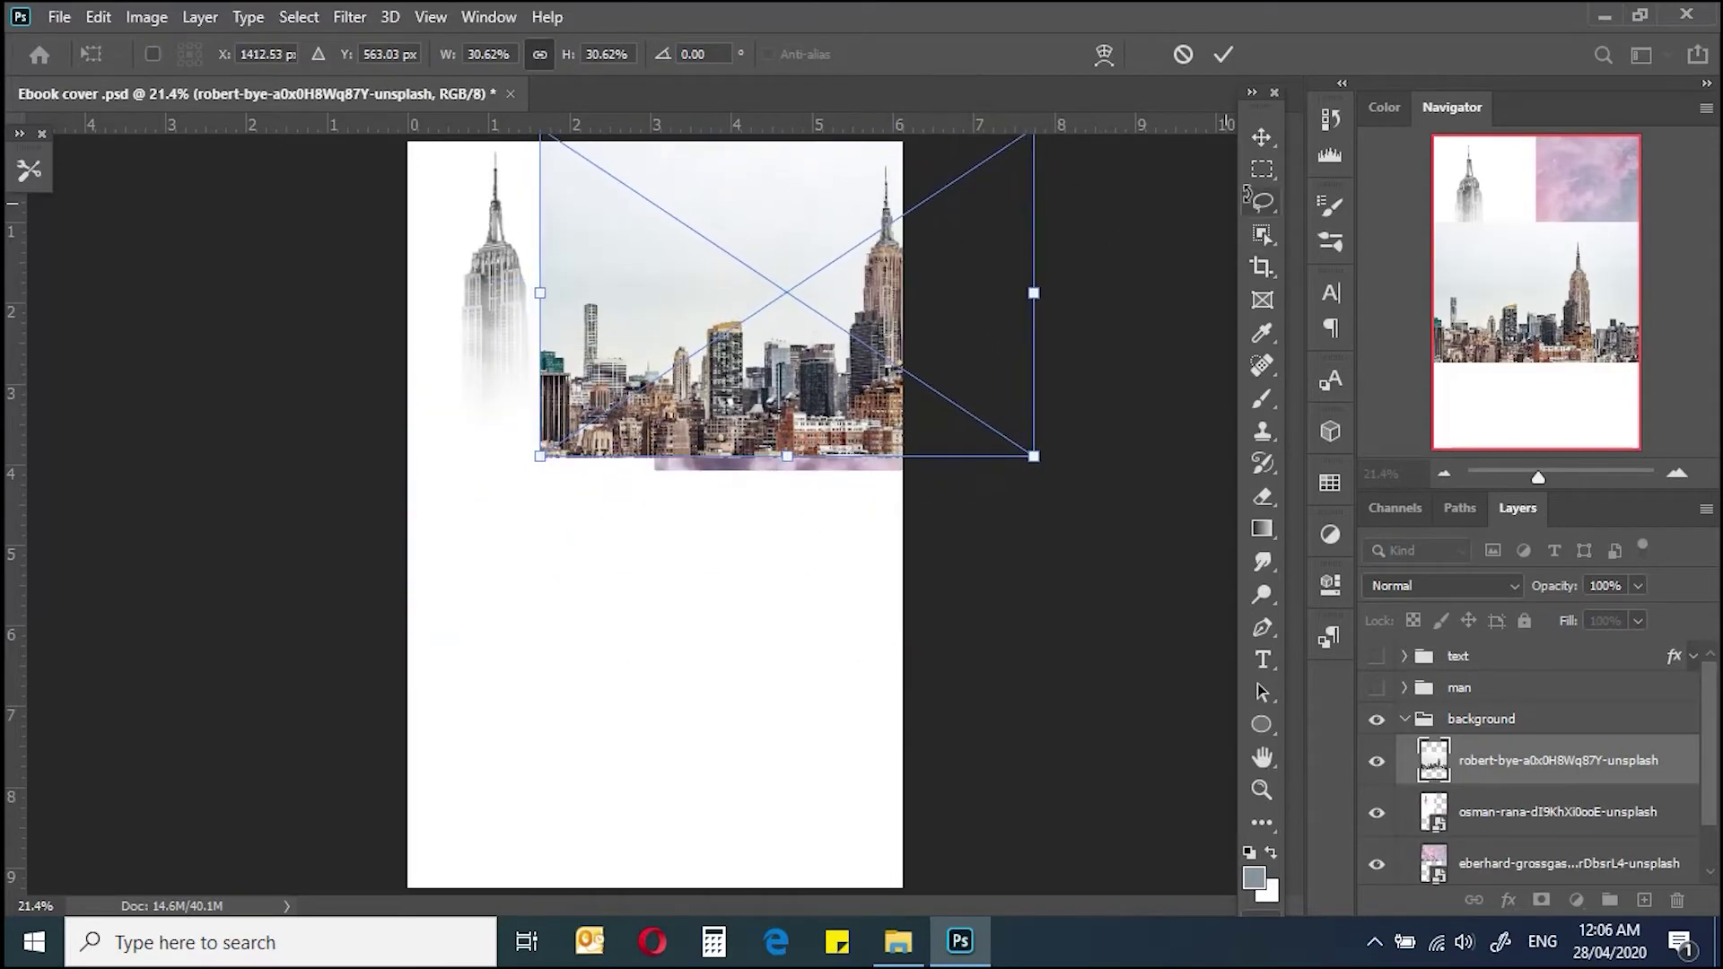
left_click(1525, 863)
left_click_drag(1526, 863, 1526, 740)
left_click(1447, 859)
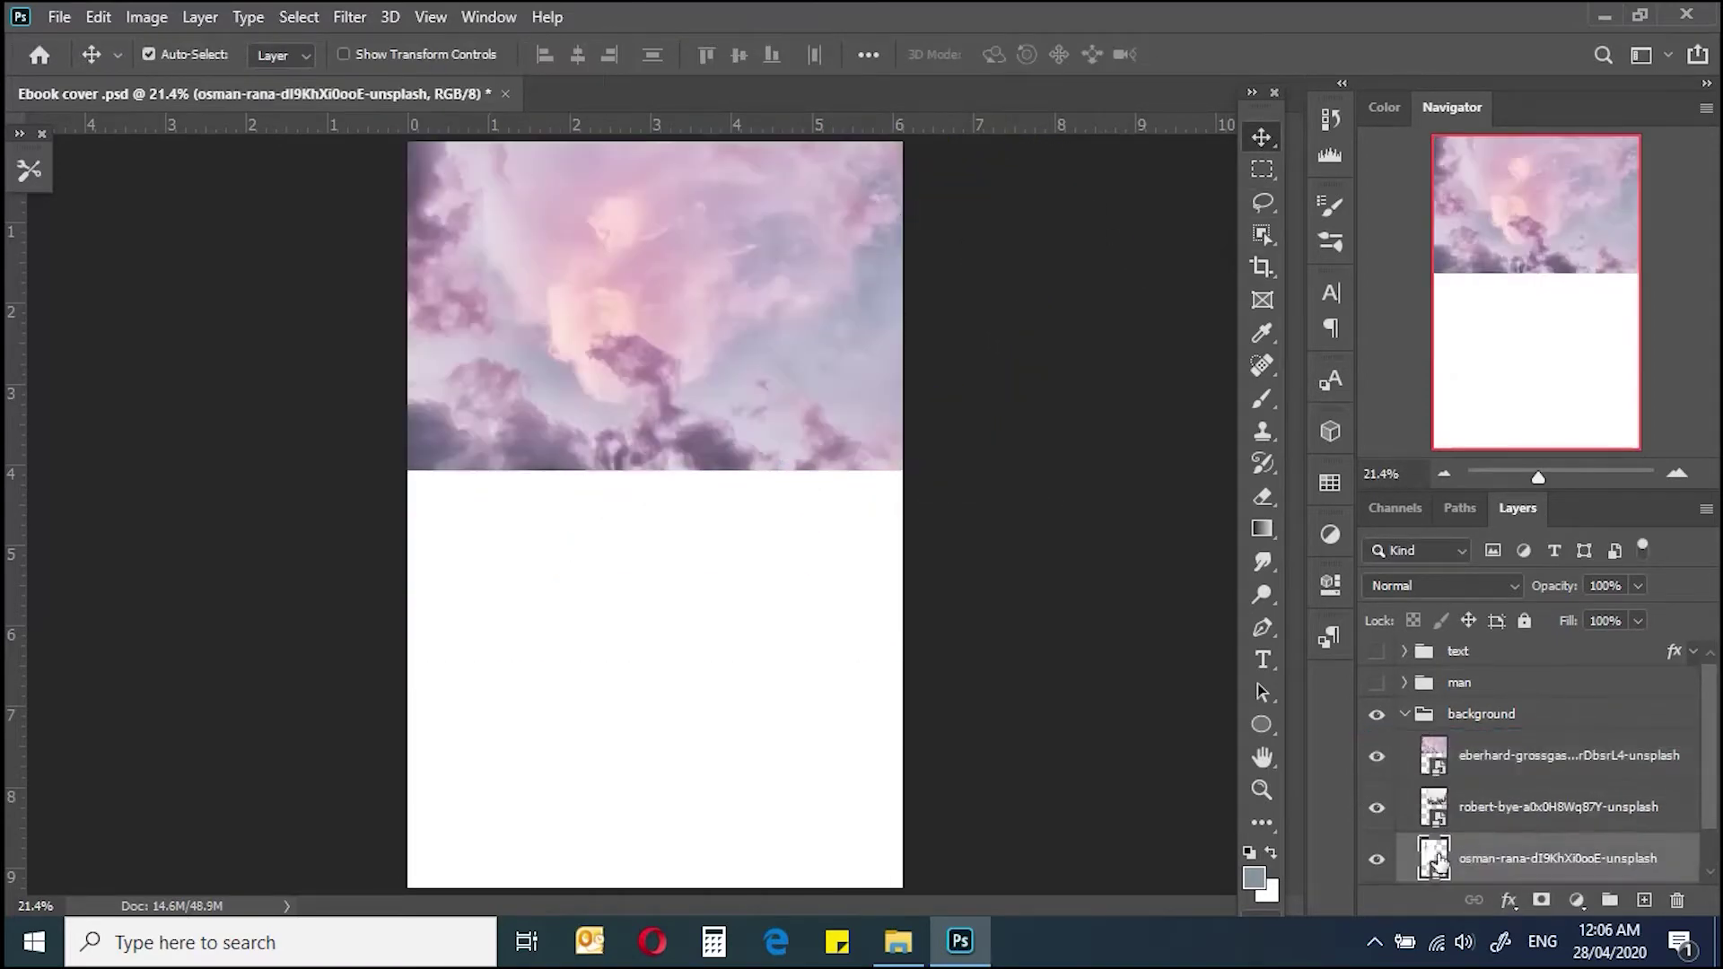
left_click_drag(1447, 859, 1443, 812)
left_click(1526, 858)
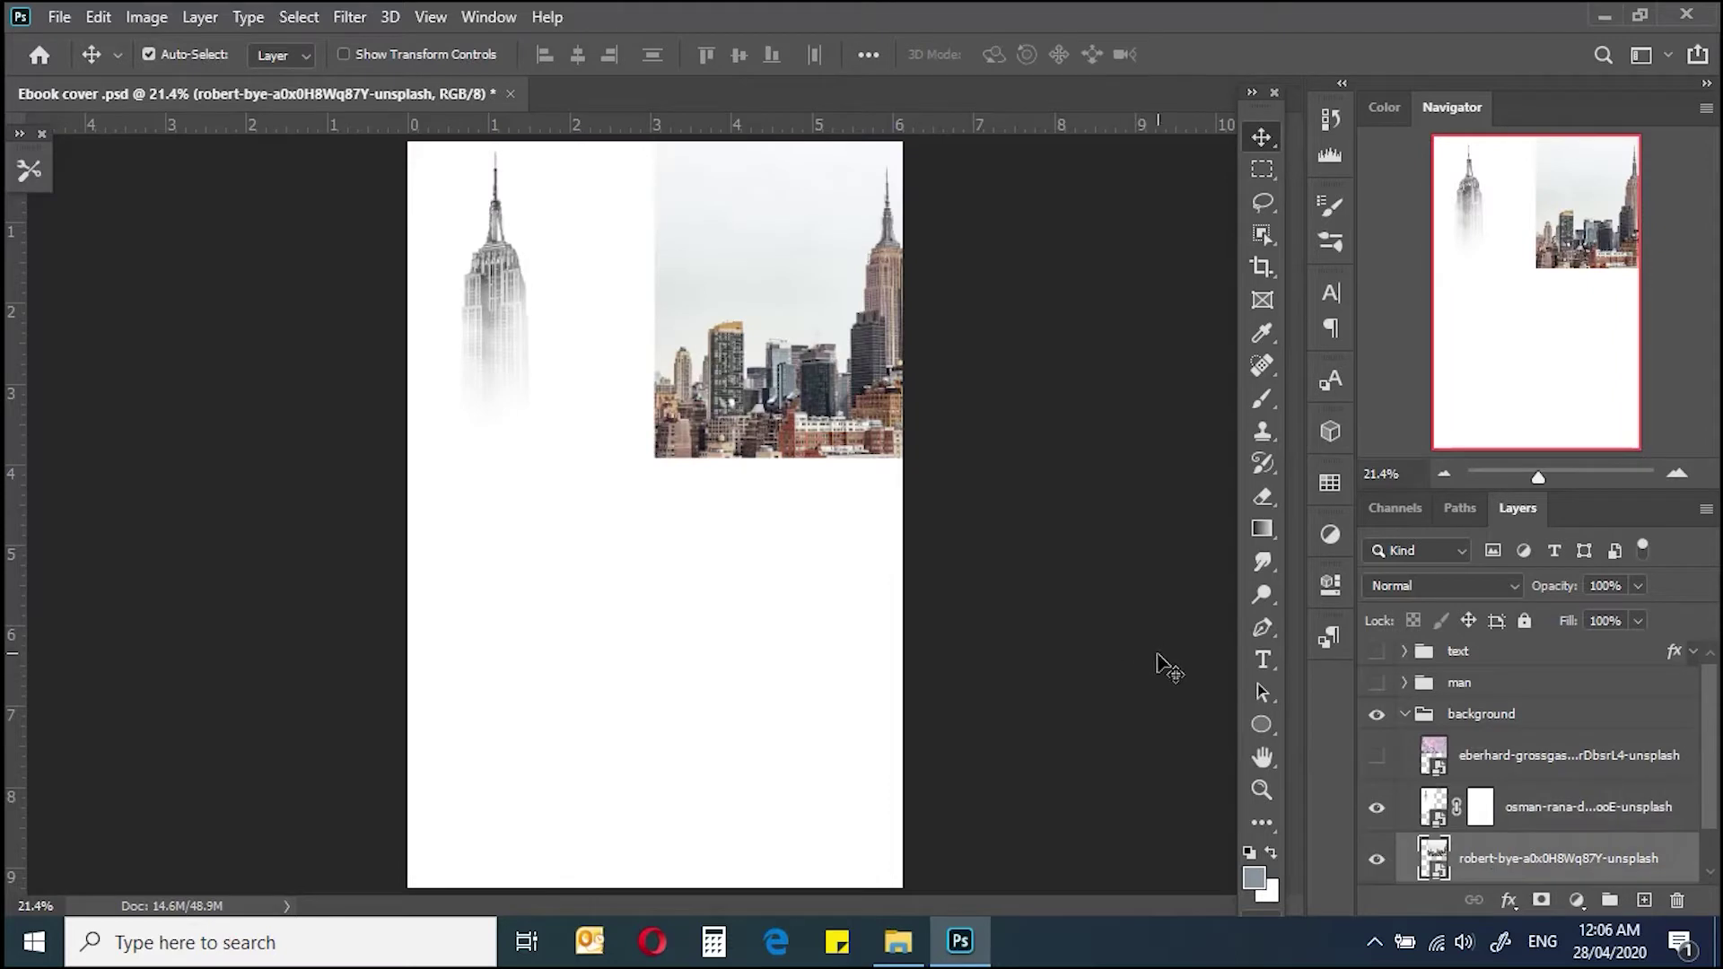
Step: Scale down and reposition the skyline photo with Free Transform
key("ctrl+t")
left_click_drag(915, 481, 947, 462)
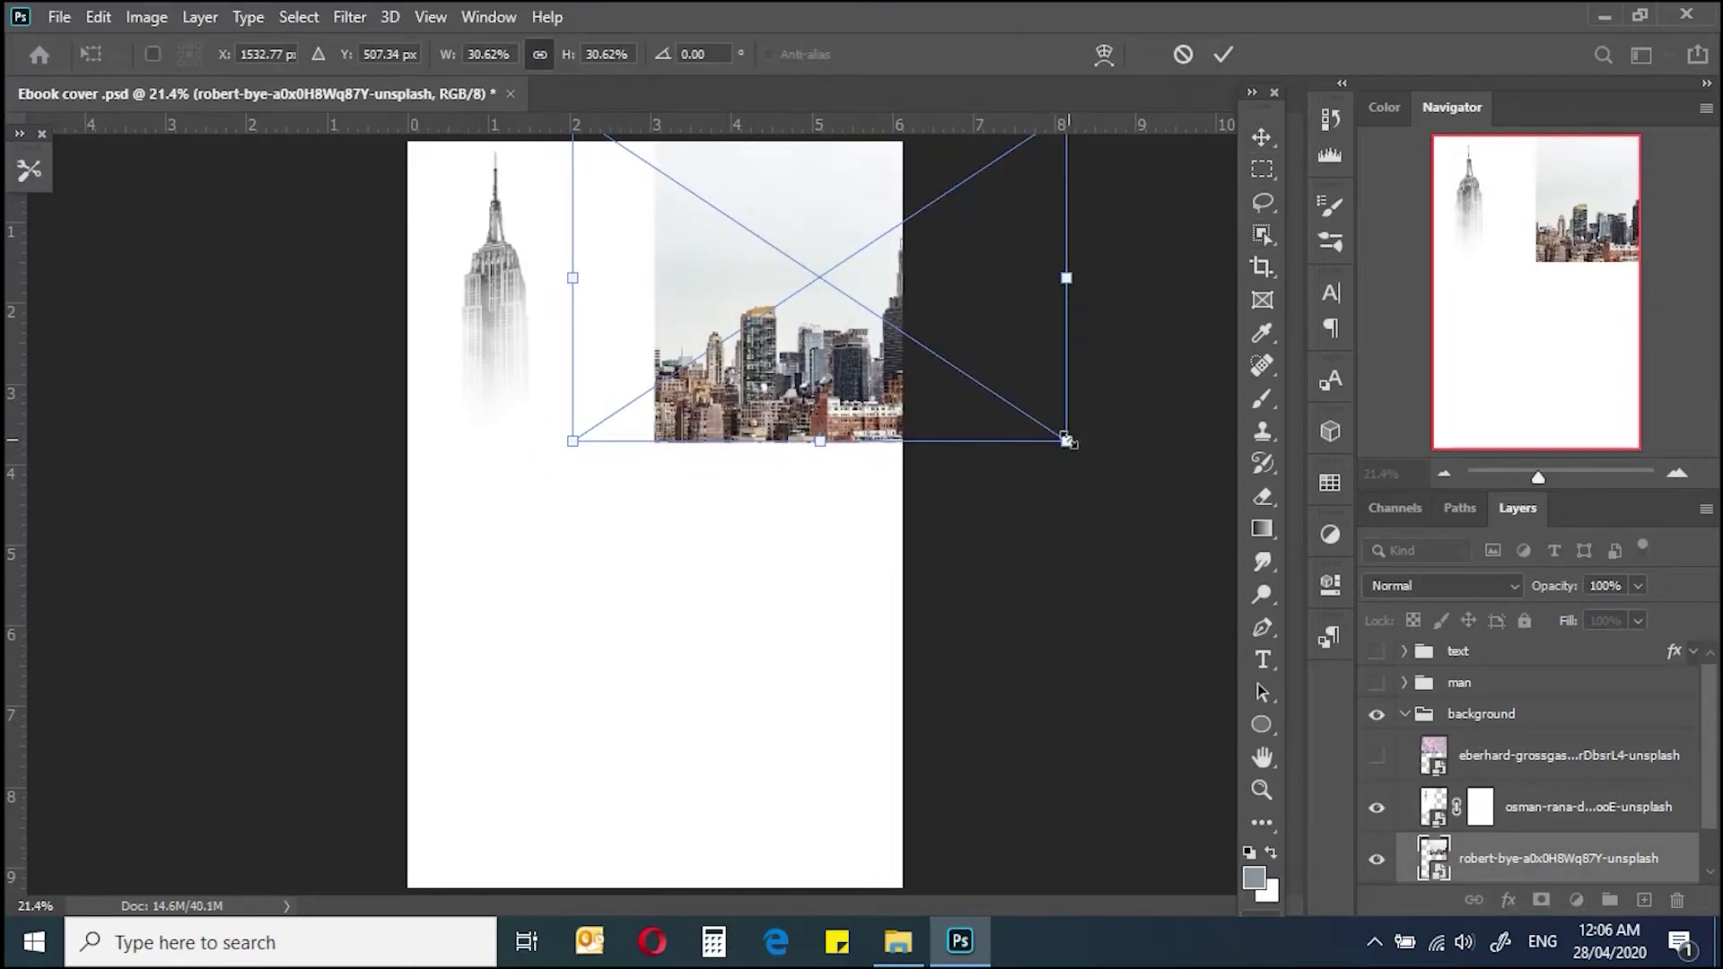
left_click_drag(1068, 439, 1111, 469)
left_click_drag(907, 216, 876, 203)
key("Return")
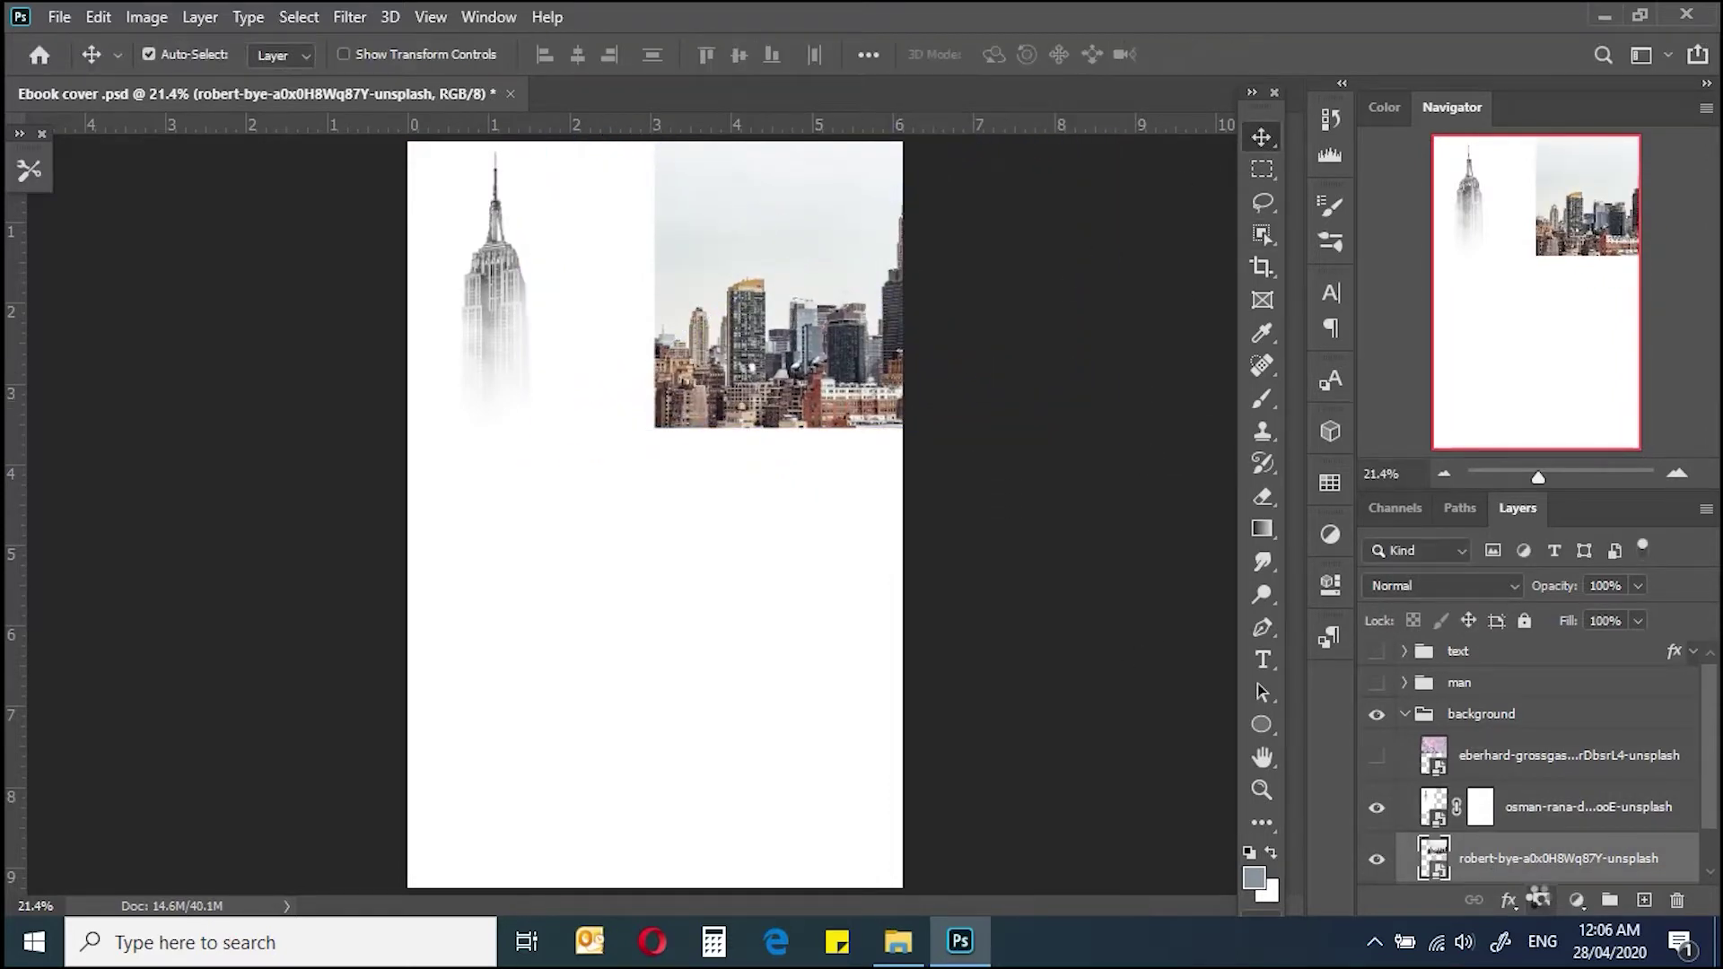
Step: Add a layer mask to the skyline and set up a black brush
left_click(1537, 900)
key("b")
key("d")
right_click(1059, 422)
double_click(875, 547)
Step: Softly paint away the skyline's left edge on the masks with a 433 px brush, undoing stray strokes
left_click_drag(688, 263, 599, 98)
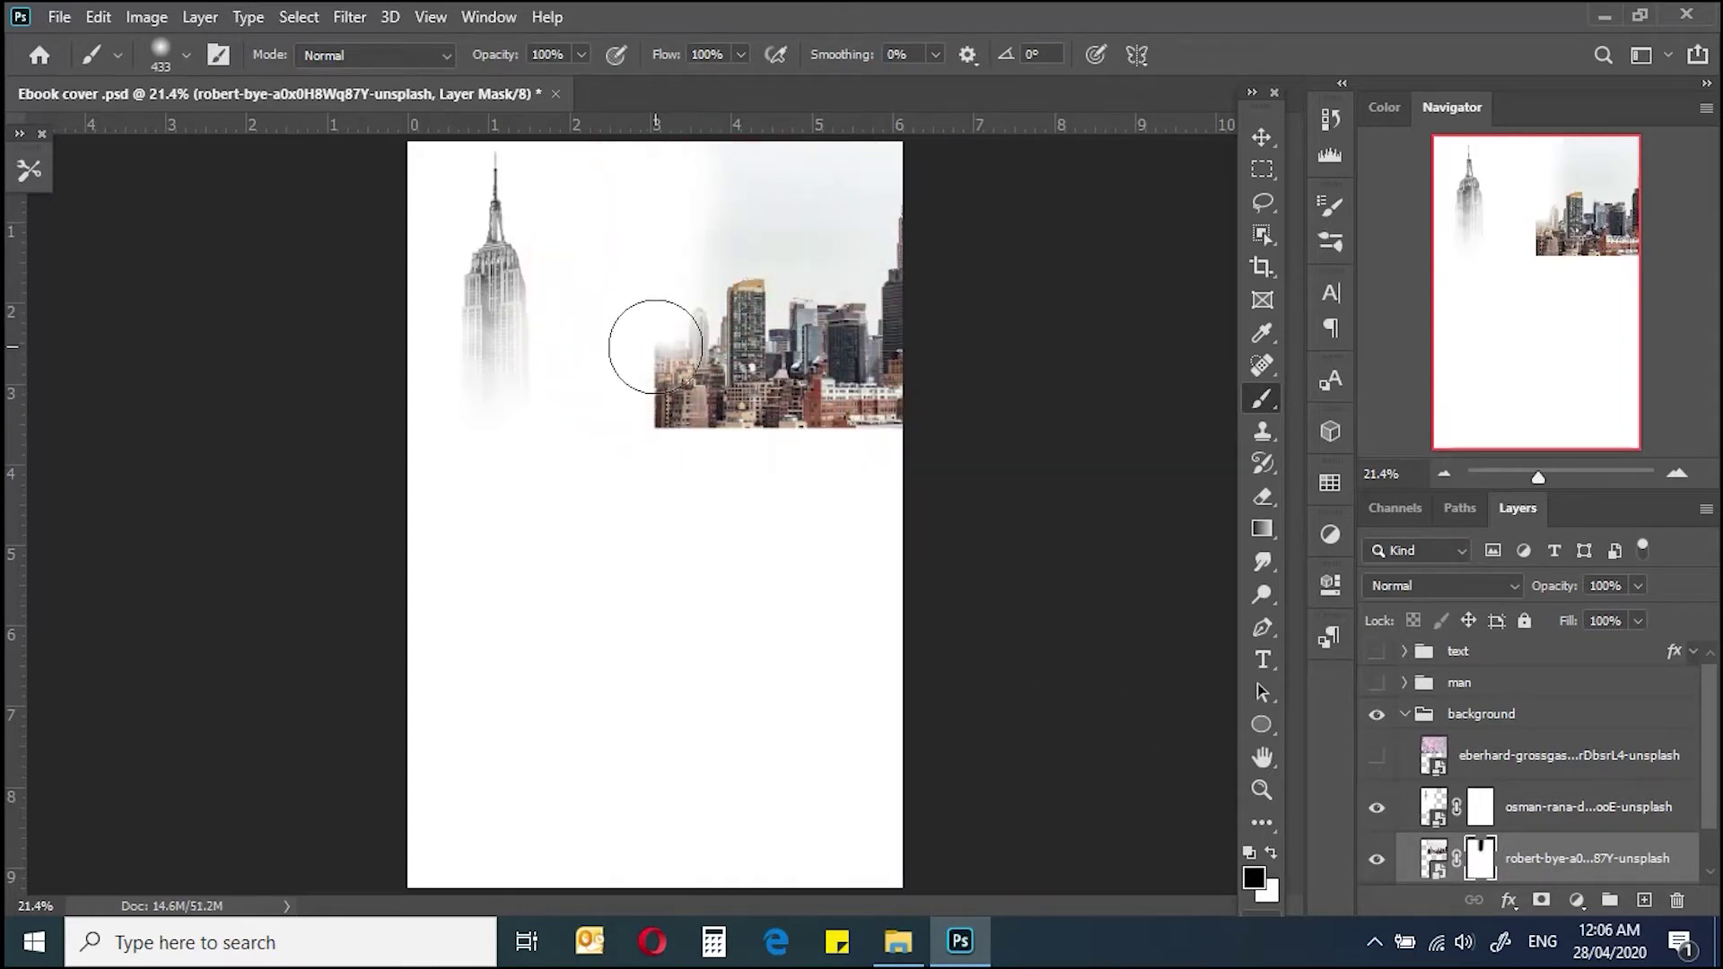
left_click(1330, 119)
left_click(1126, 577)
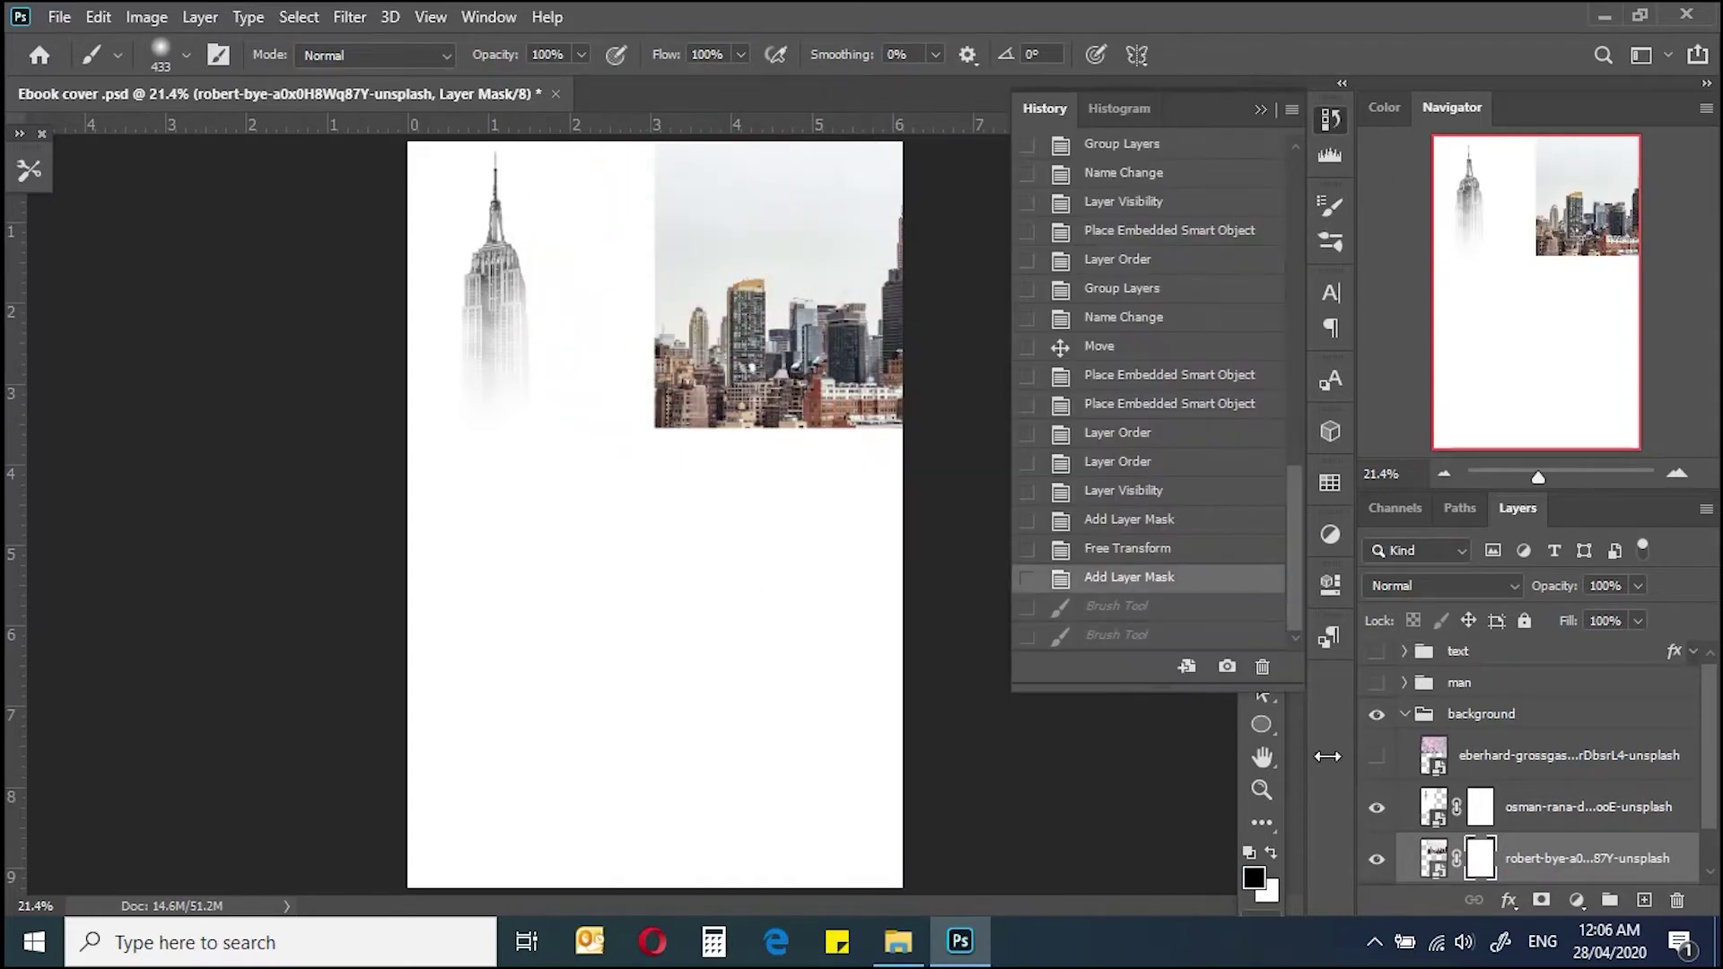
left_click(1126, 634)
mouse_move(682, 152)
left_mouse_down()
mouse_move(646, 230)
mouse_move(687, 355)
left_mouse_up()
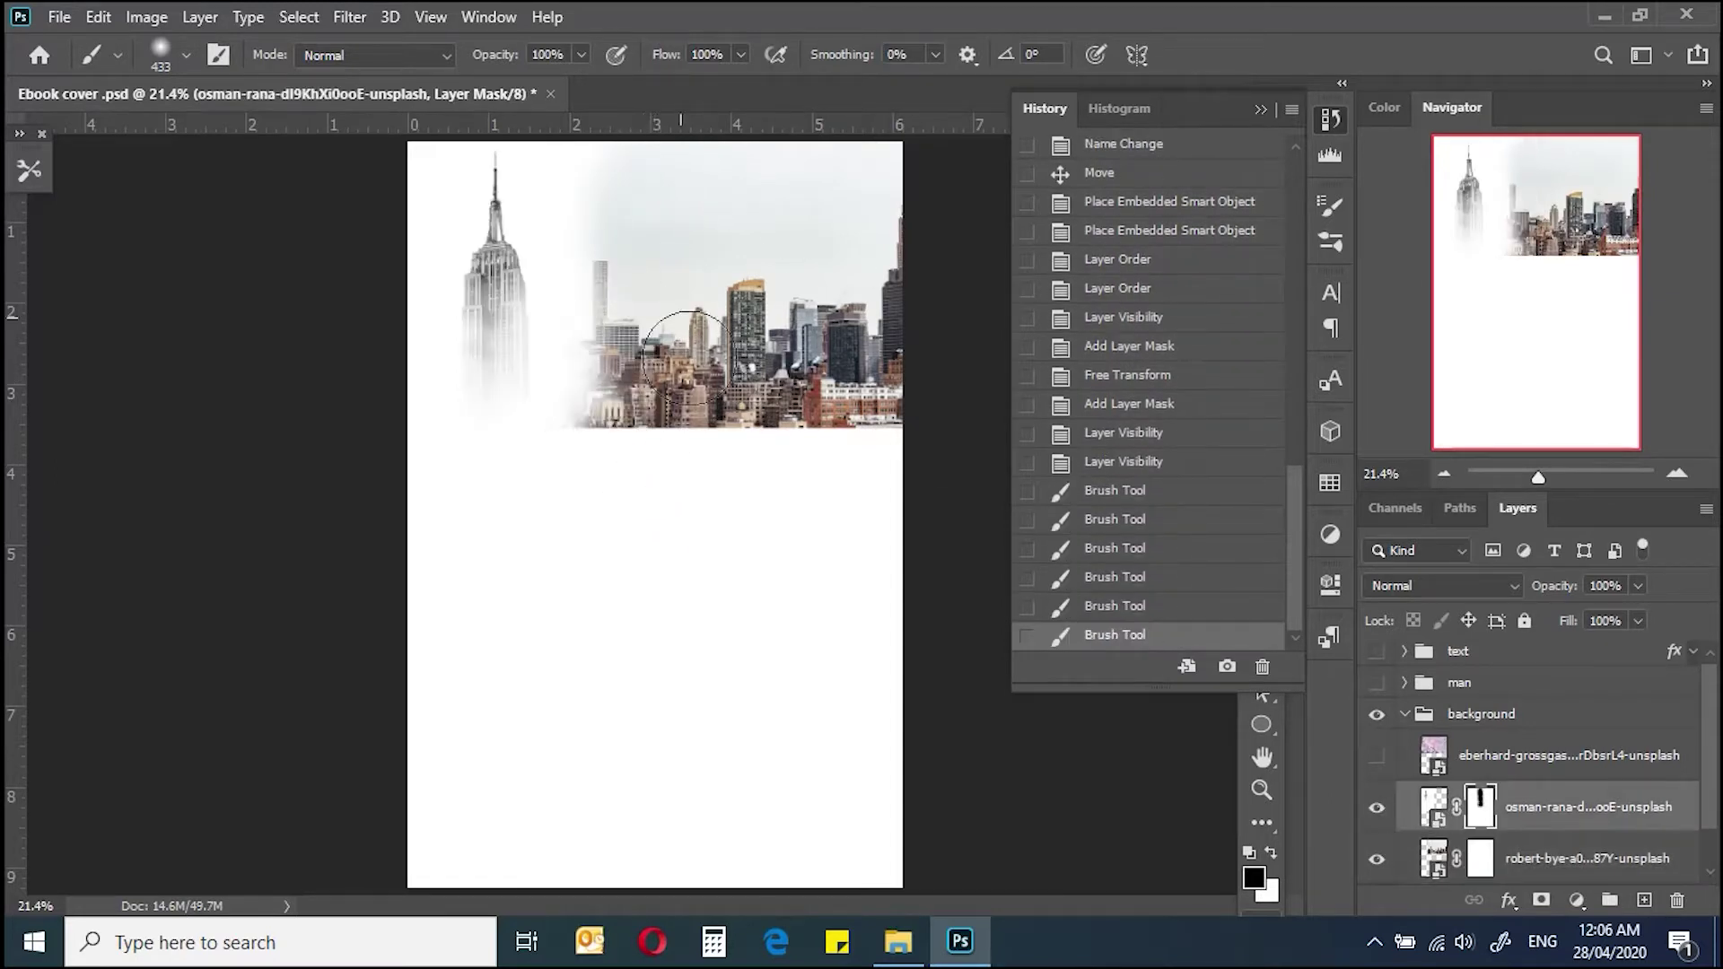
left_click(1257, 111)
left_click(1480, 858)
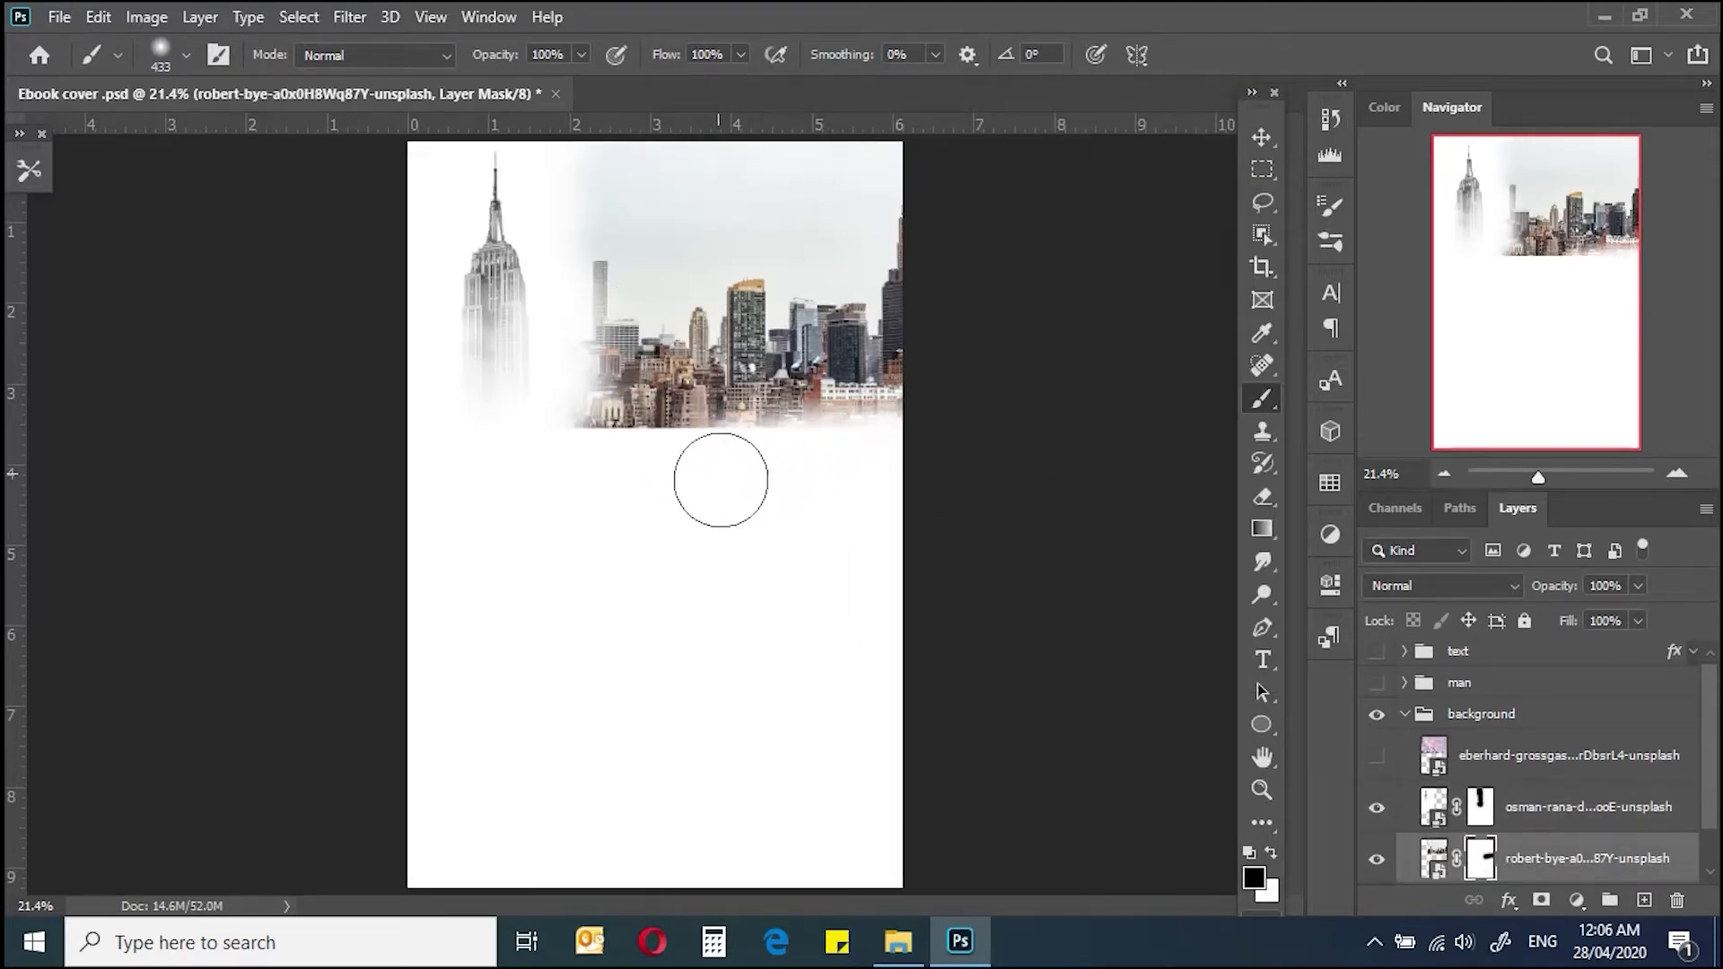
Step: Show the pink clouds layer again and bring white-clouds.jpg into the cover
left_click(1377, 755)
left_click(1570, 755)
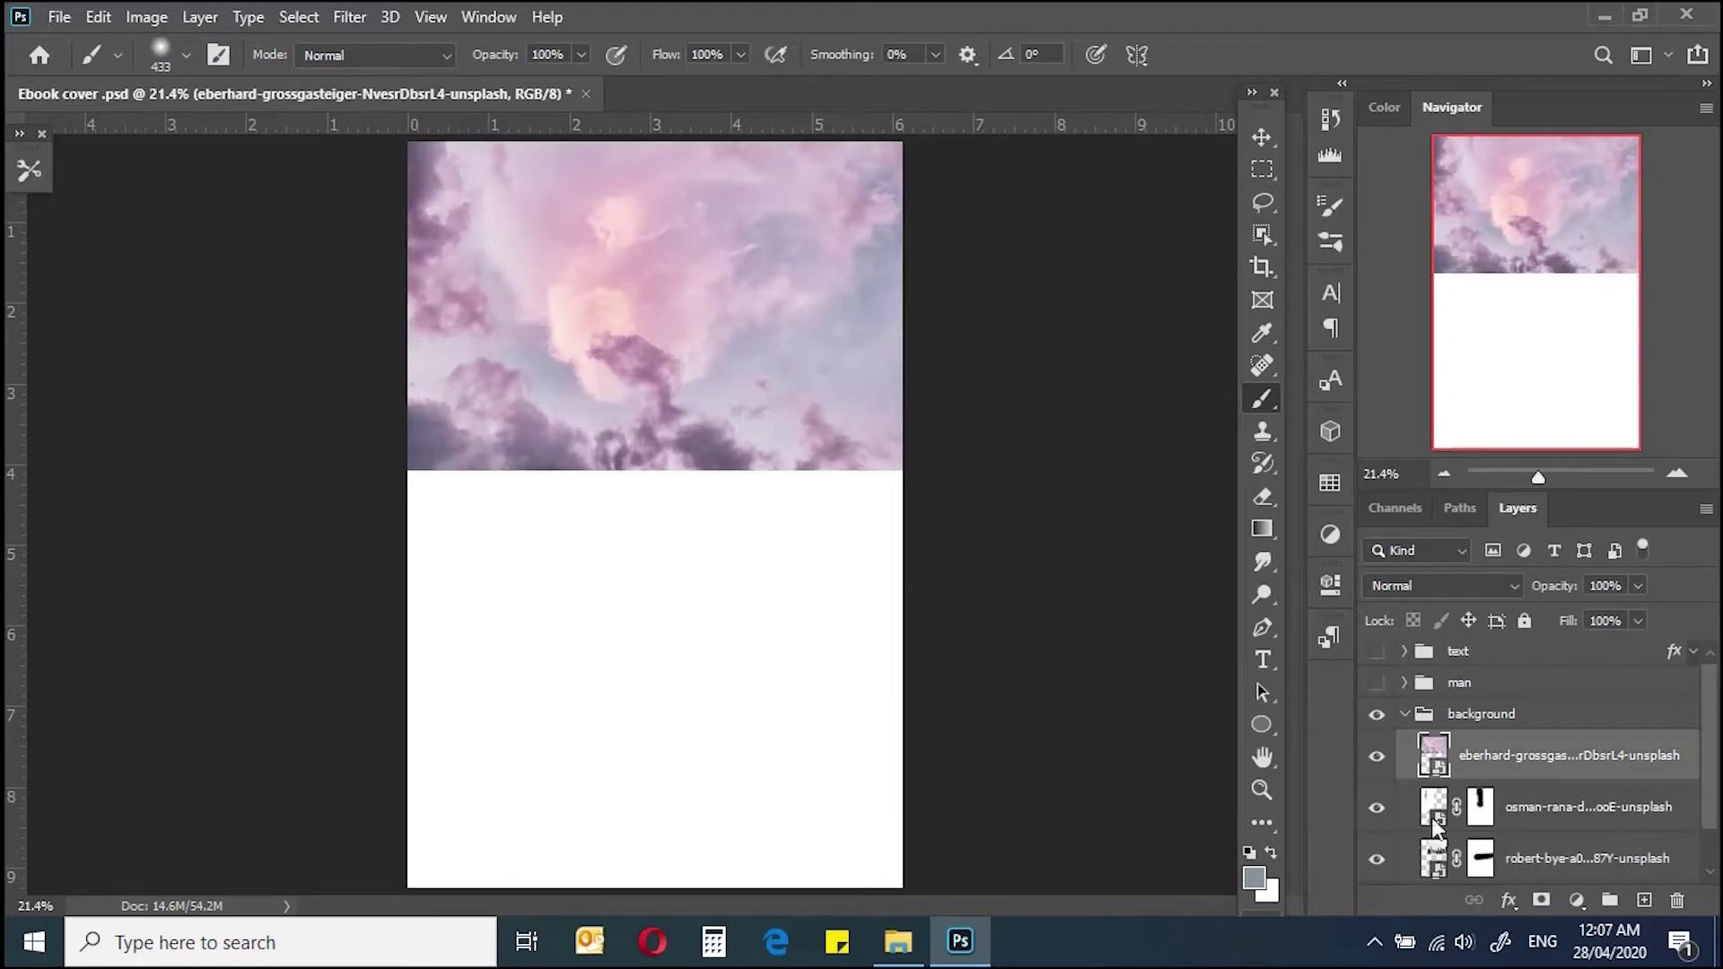
left_click(1588, 807)
left_click(901, 857)
left_click_drag(1485, 364, 745, 617)
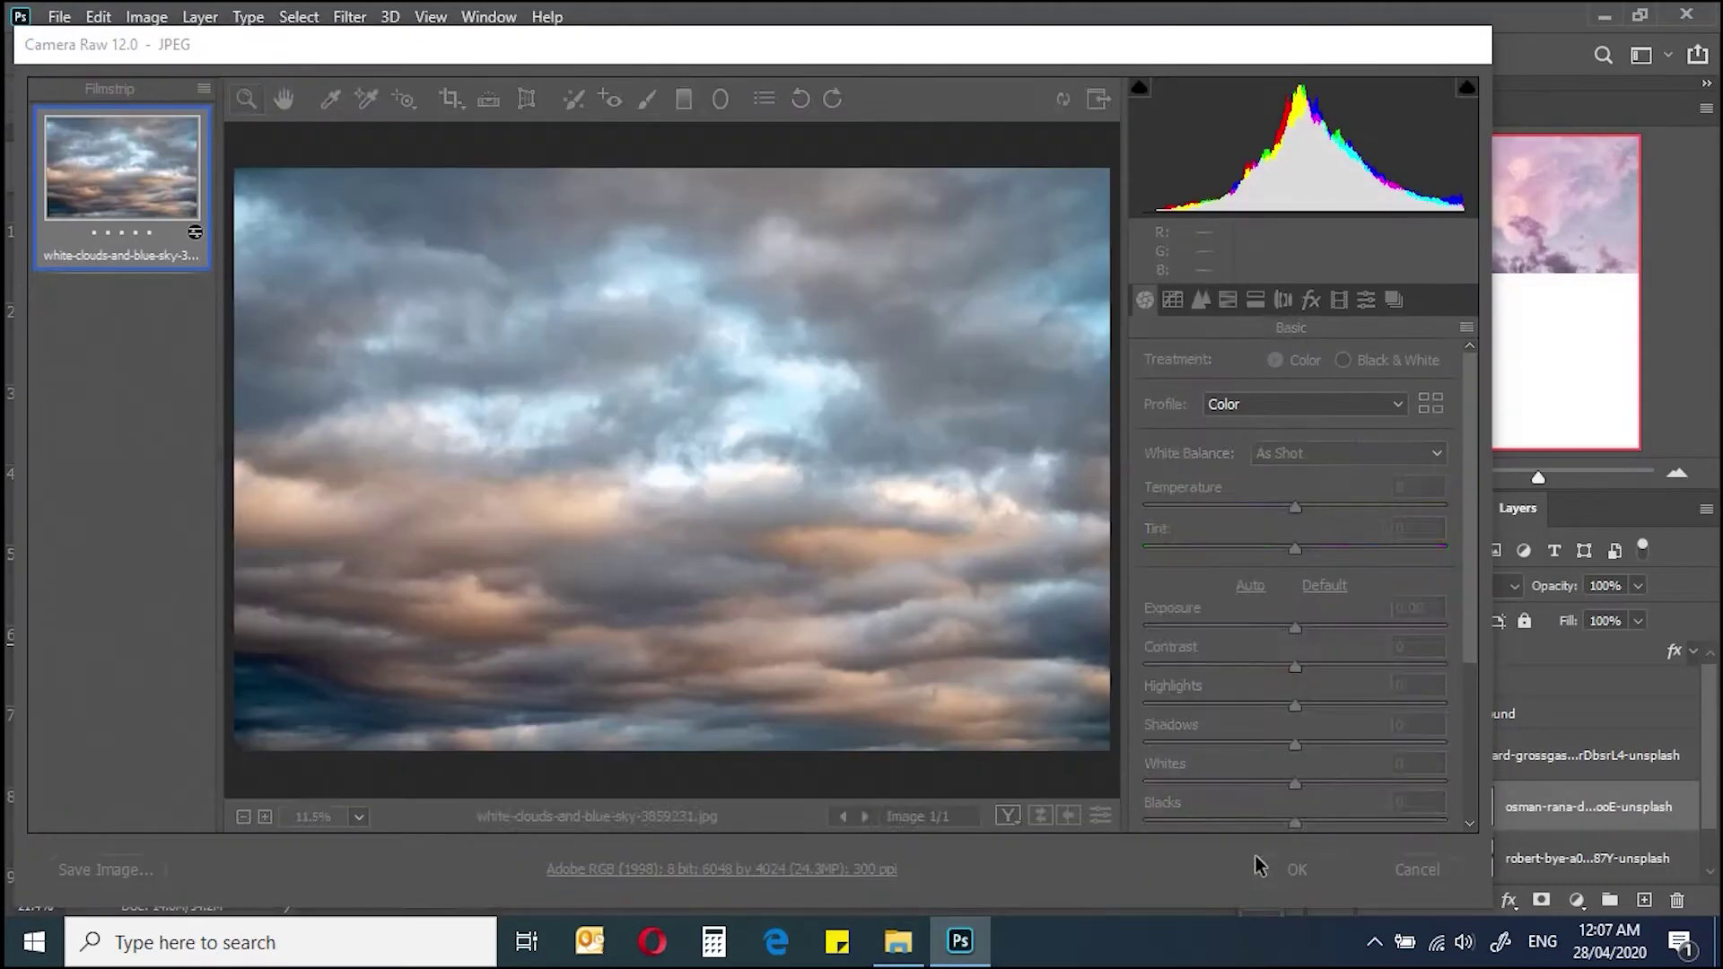
left_click(1284, 868)
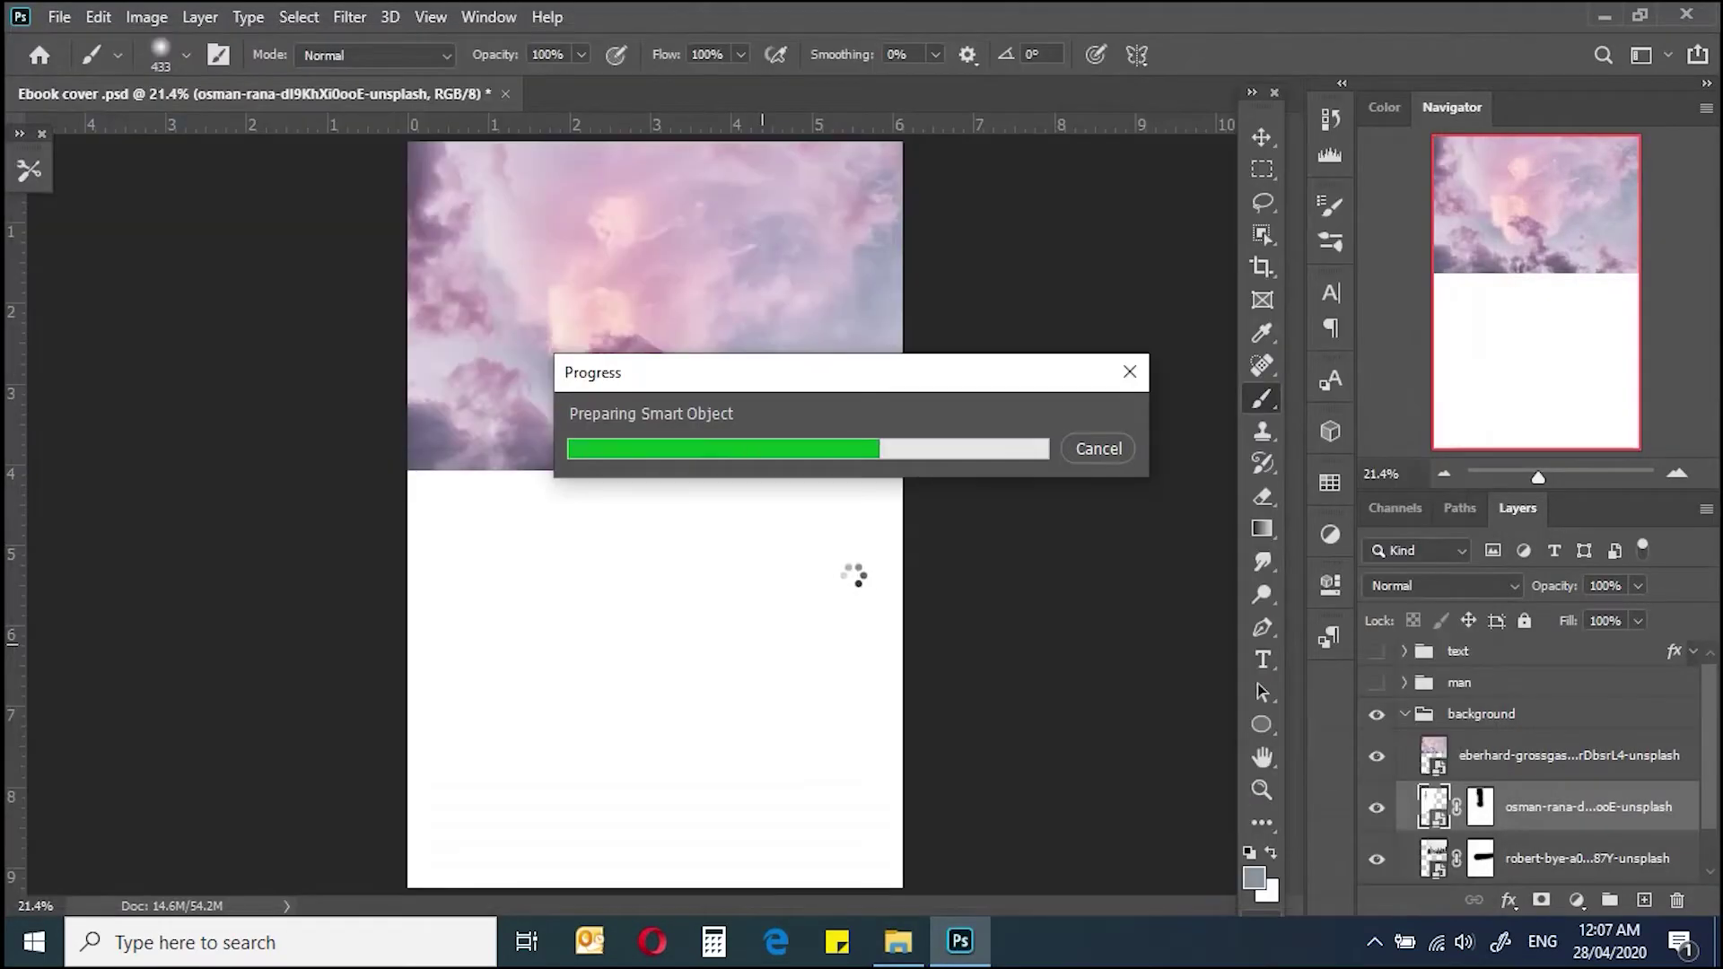
Step: Place the white-clouds photo at the top and set its blend mode to Multiply
left_click_drag(853, 514, 858, 353)
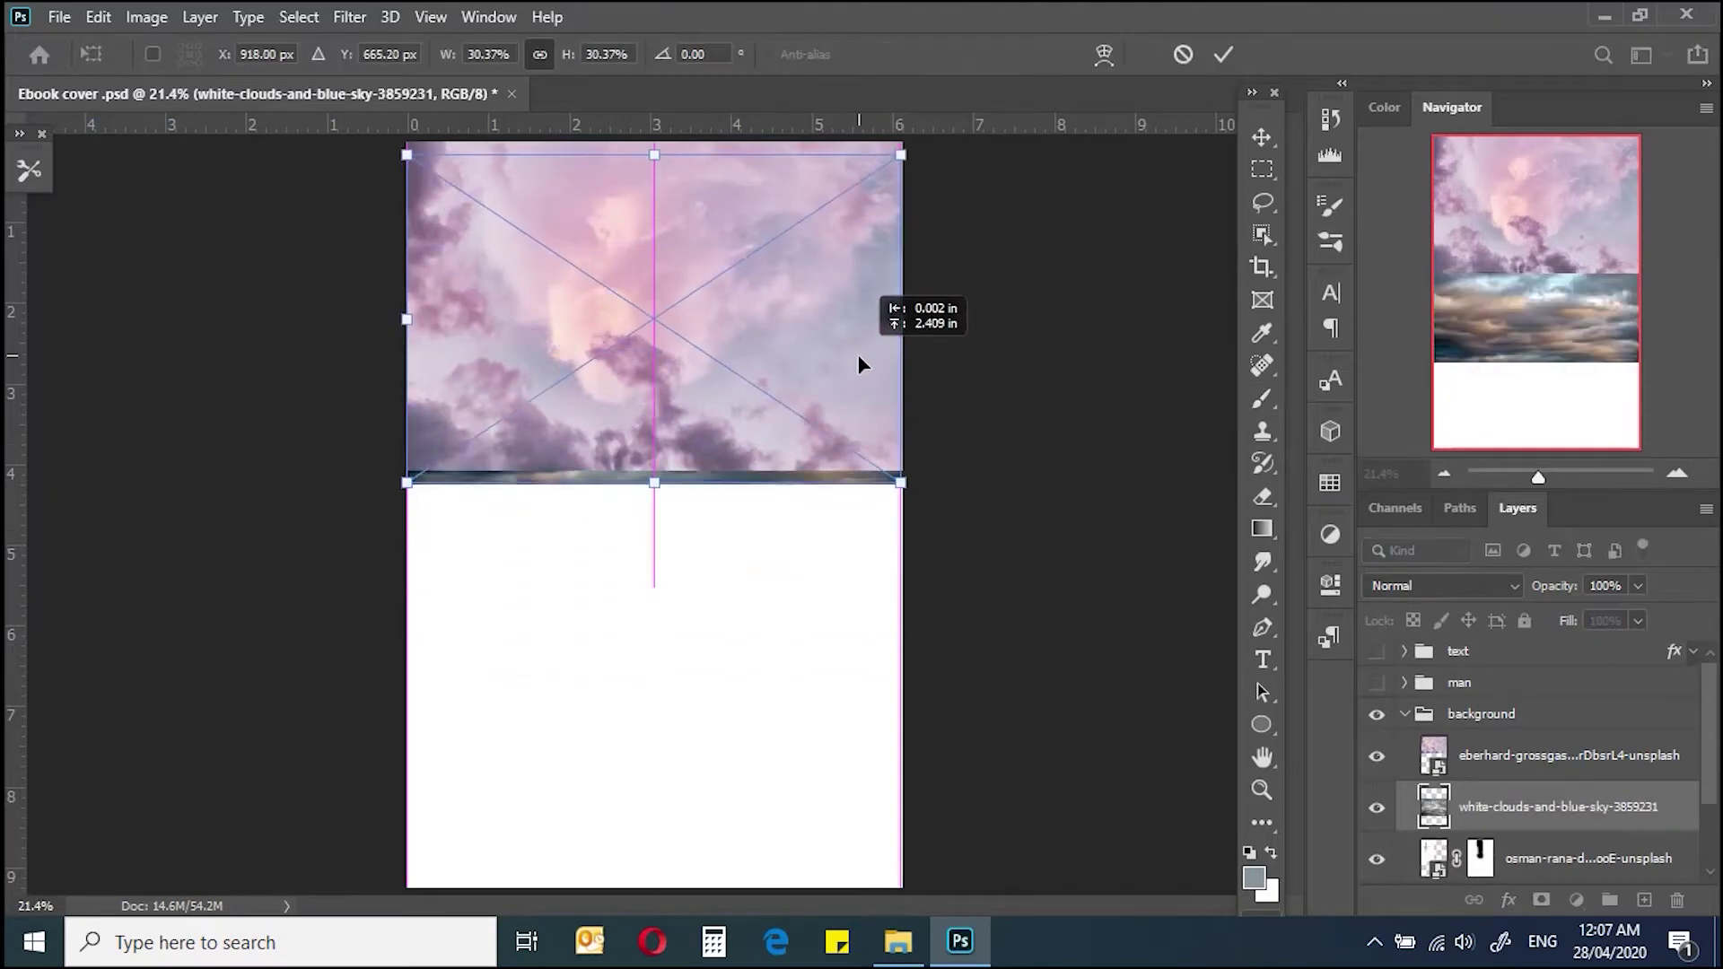
key("Return")
left_click(1376, 755)
left_click(1436, 585)
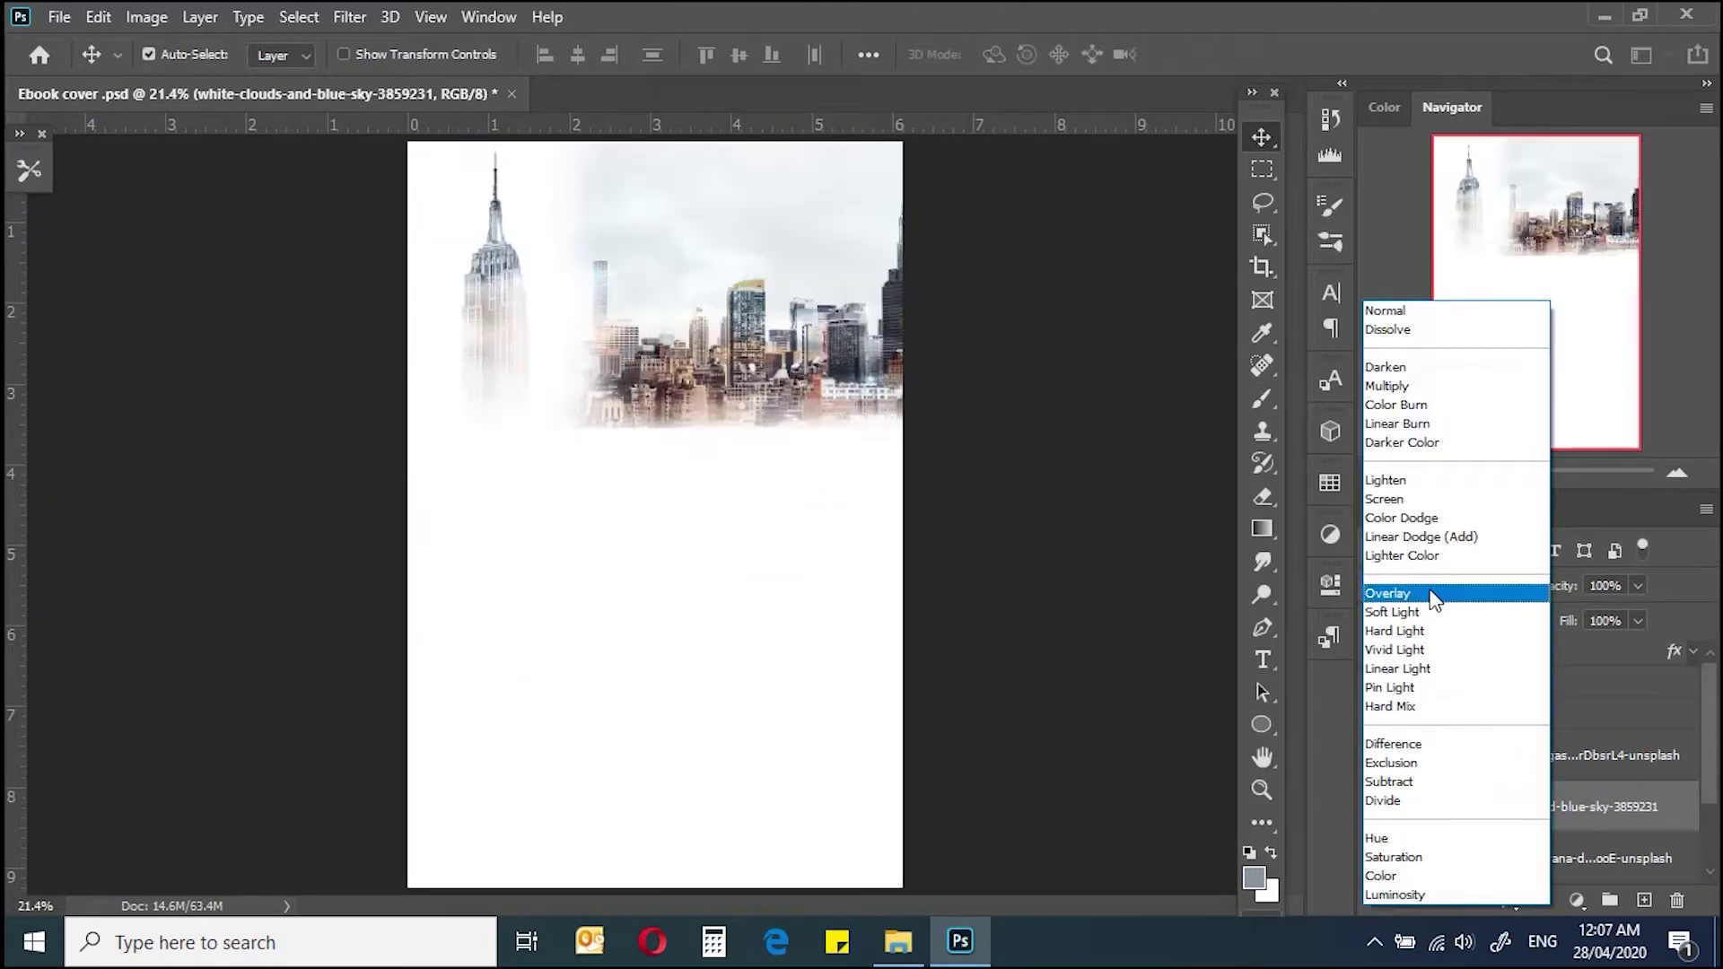
left_click(1400, 389)
Step: Set the pink clouds layer to Divide and collapse the background group
left_click(1376, 755)
left_click(1561, 755)
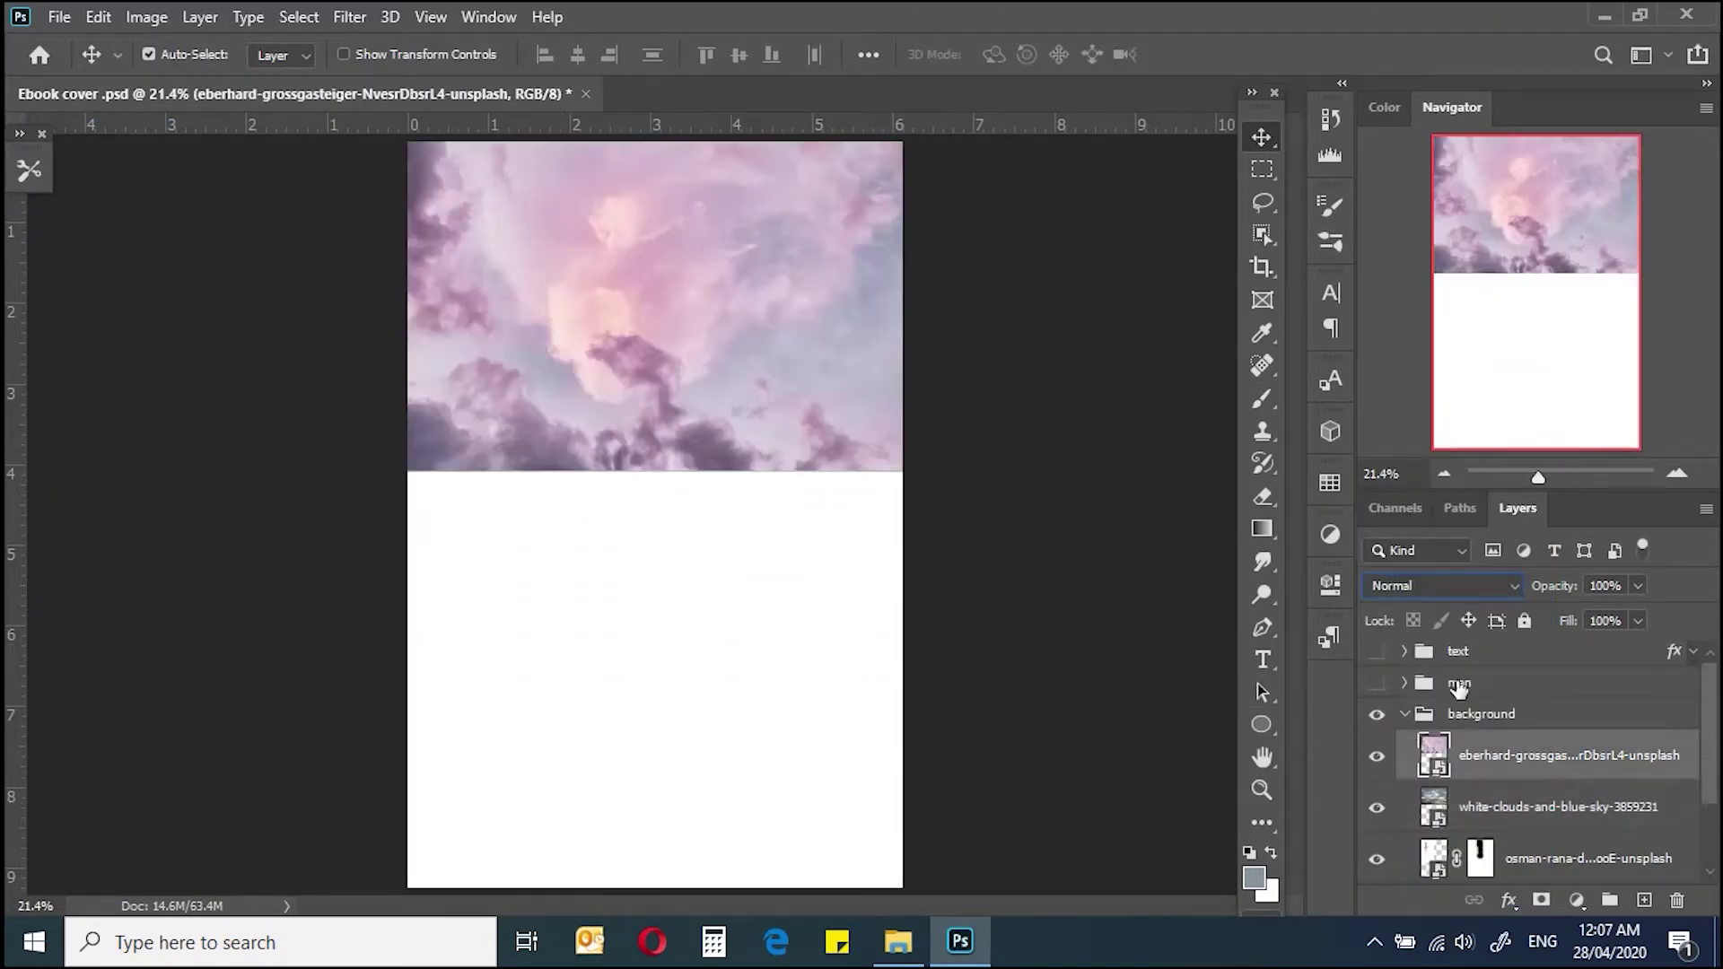
left_click(1436, 585)
left_click(1400, 804)
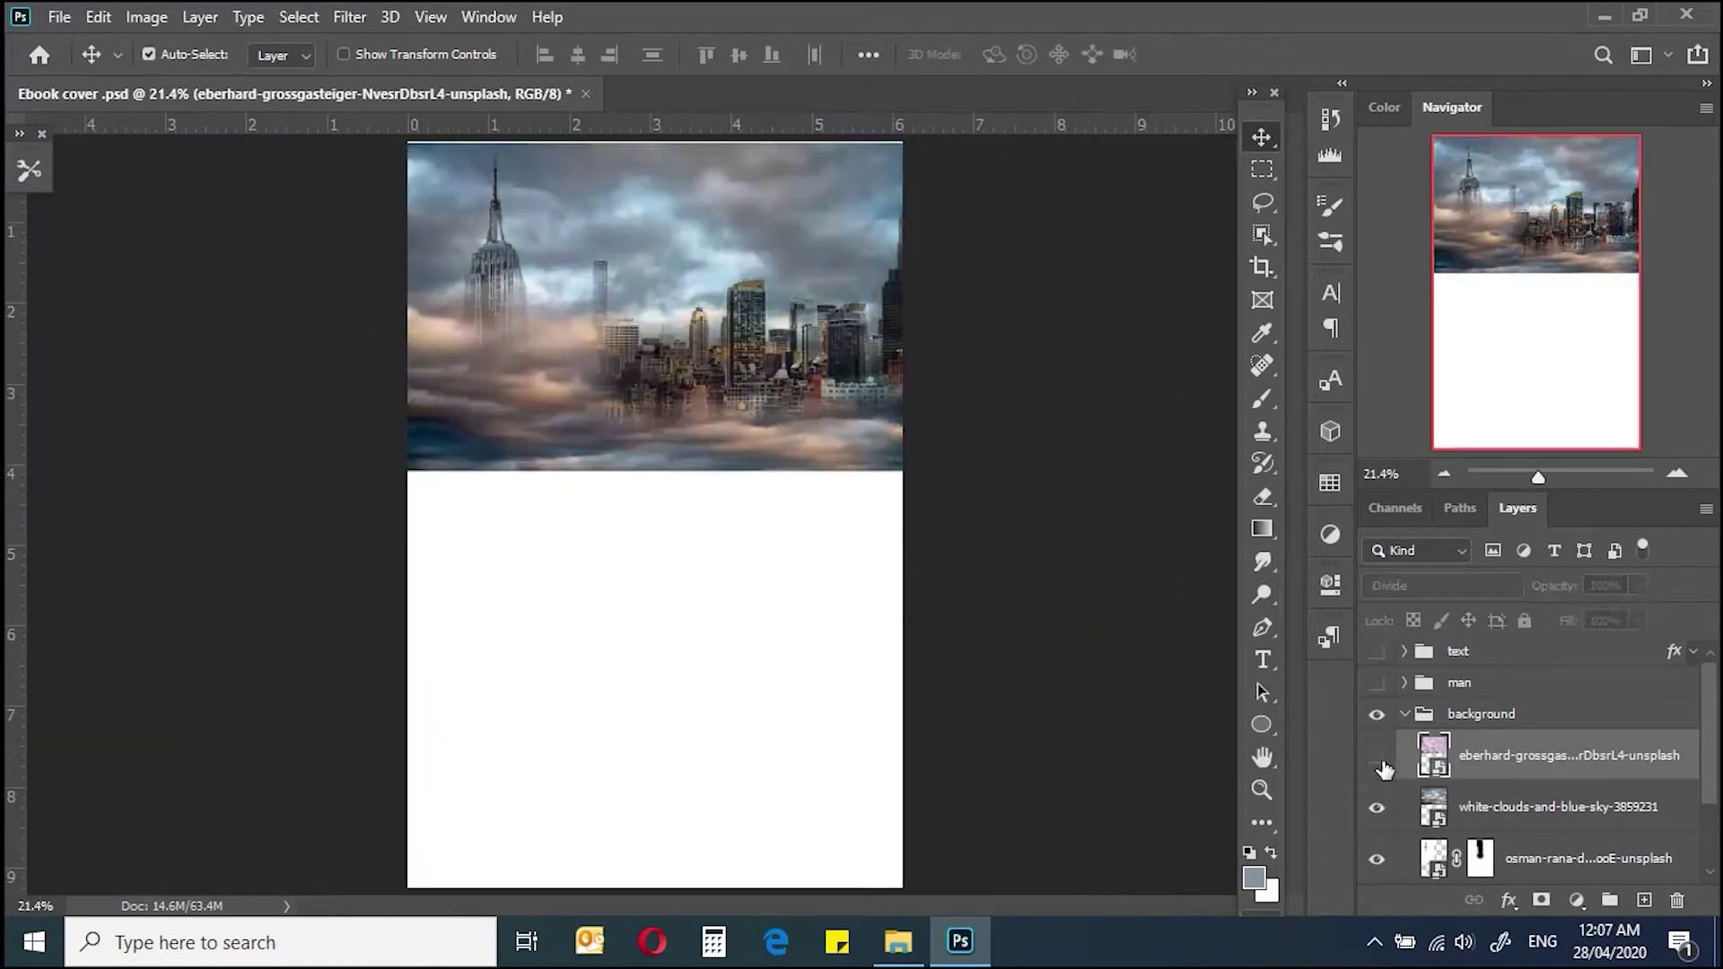
left_click(1562, 806)
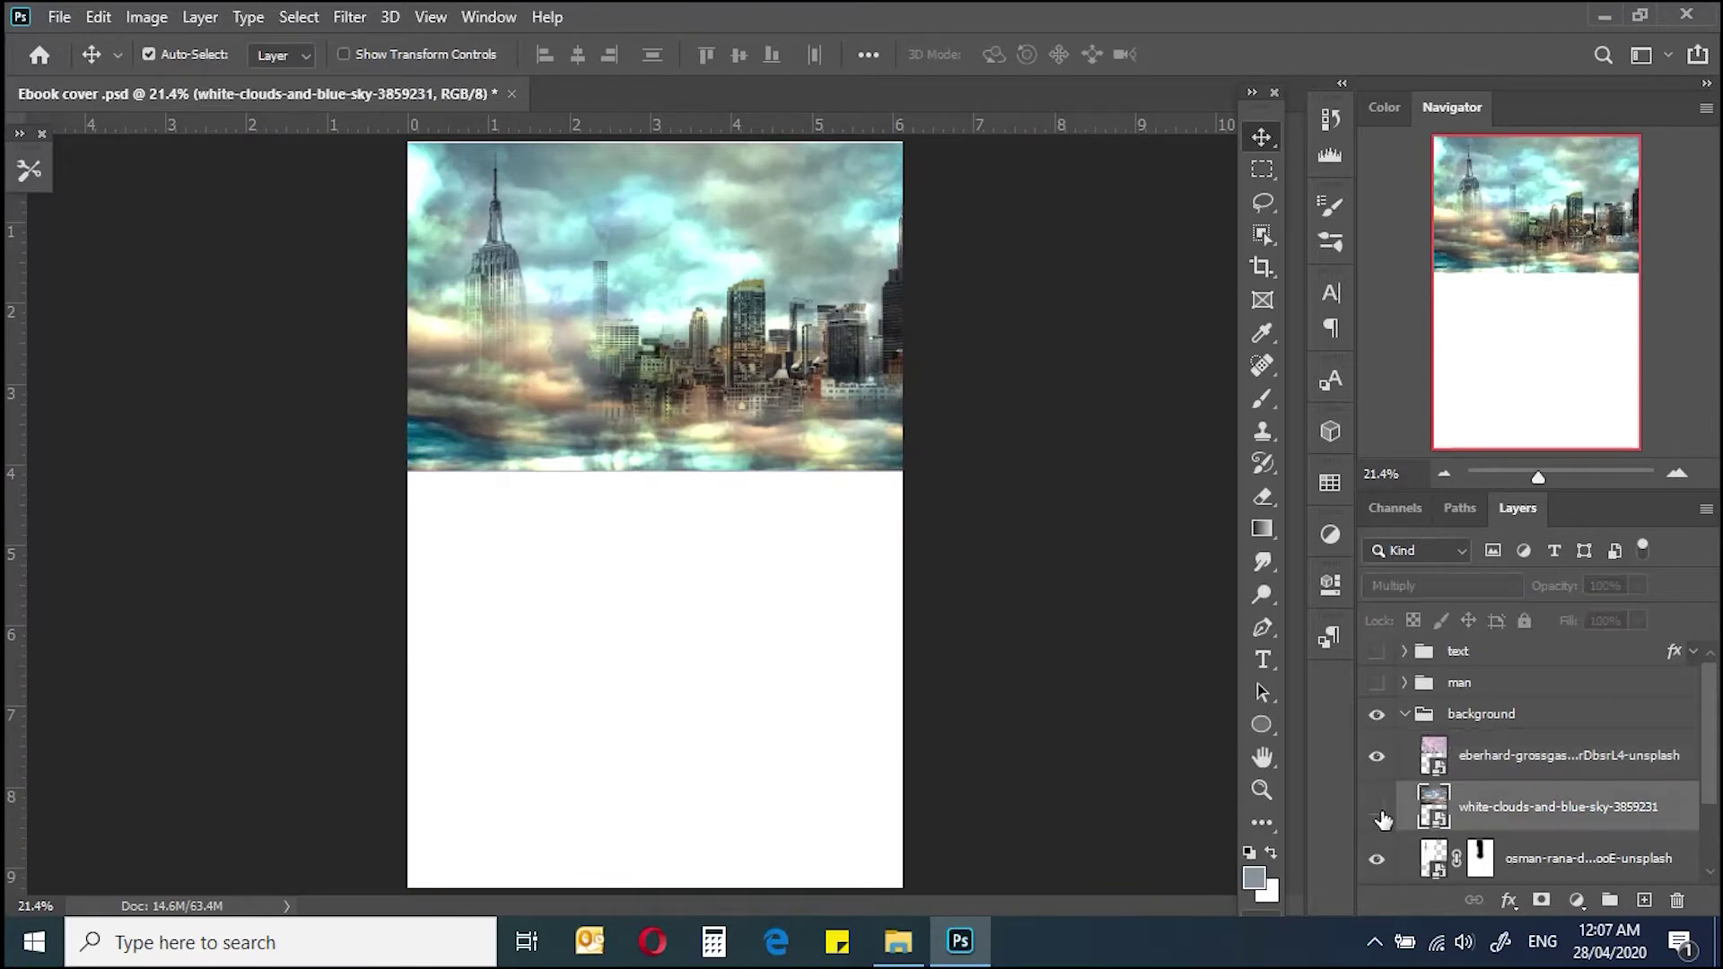
left_click(1405, 714)
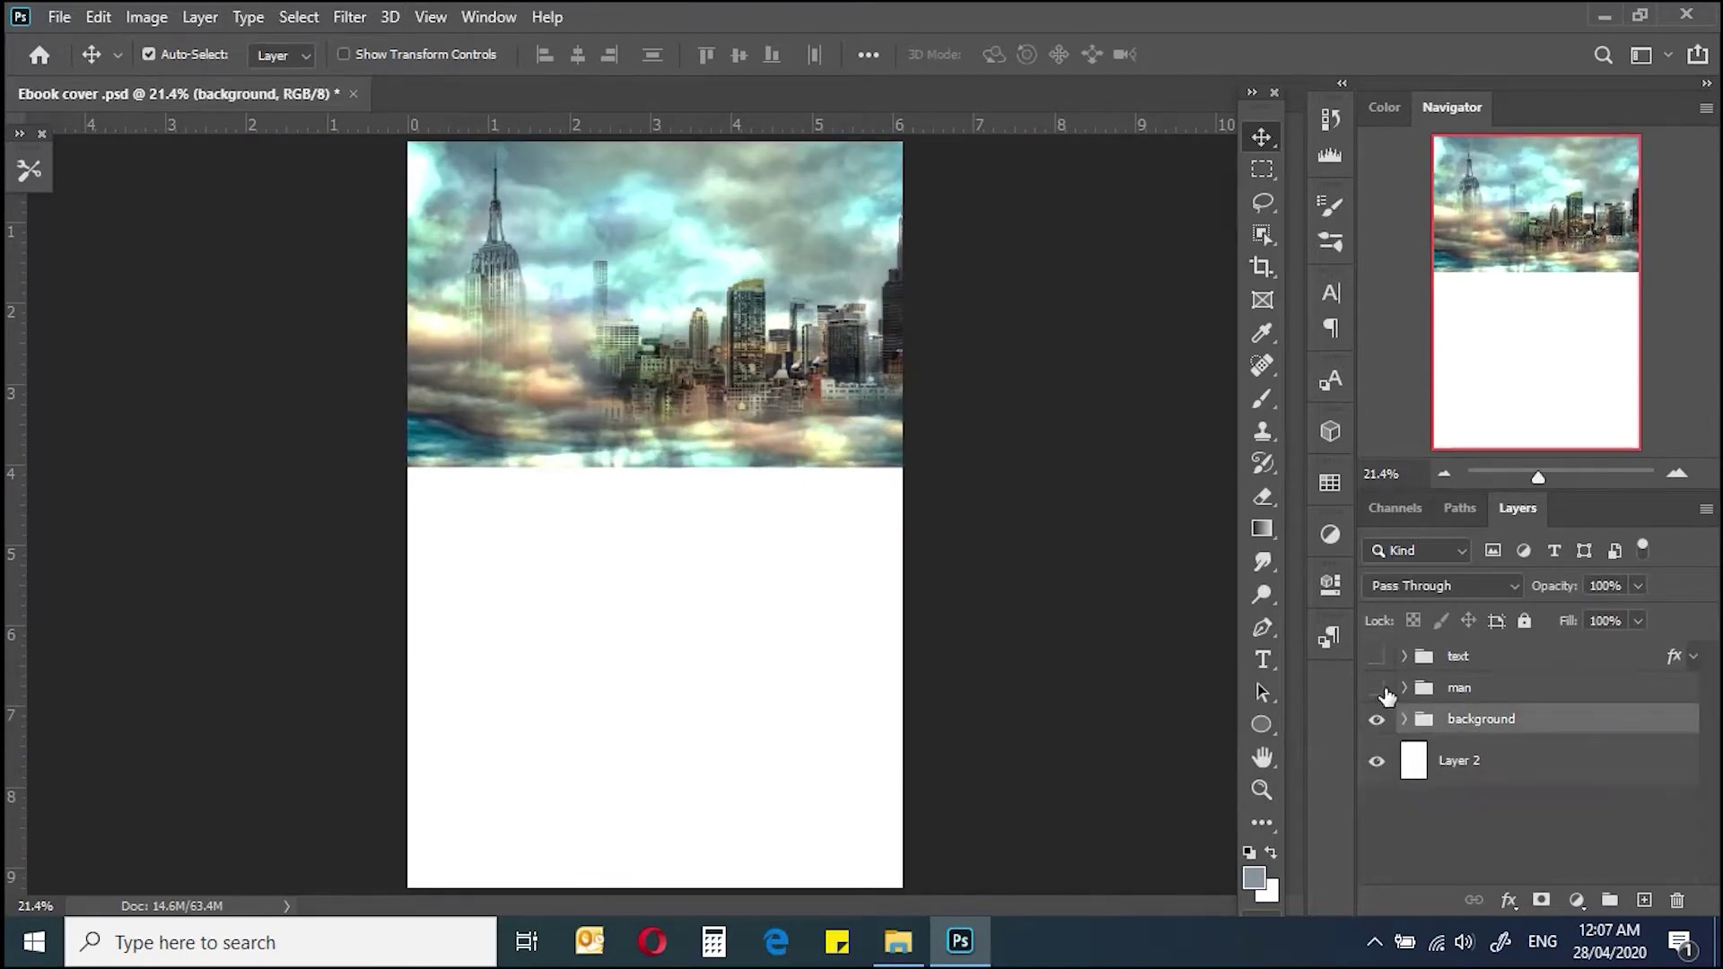
Step: Show the man group and enlarge the man's layer to about 174%
left_click(1376, 682)
left_click(1405, 682)
left_click(1480, 728)
key("ctrl+t")
left_click_drag(783, 261, 881, 199)
Step: Flip the man horizontally, tilt him to 171° and enlarge him to about 291%
scroll(862, 303, "down", 2)
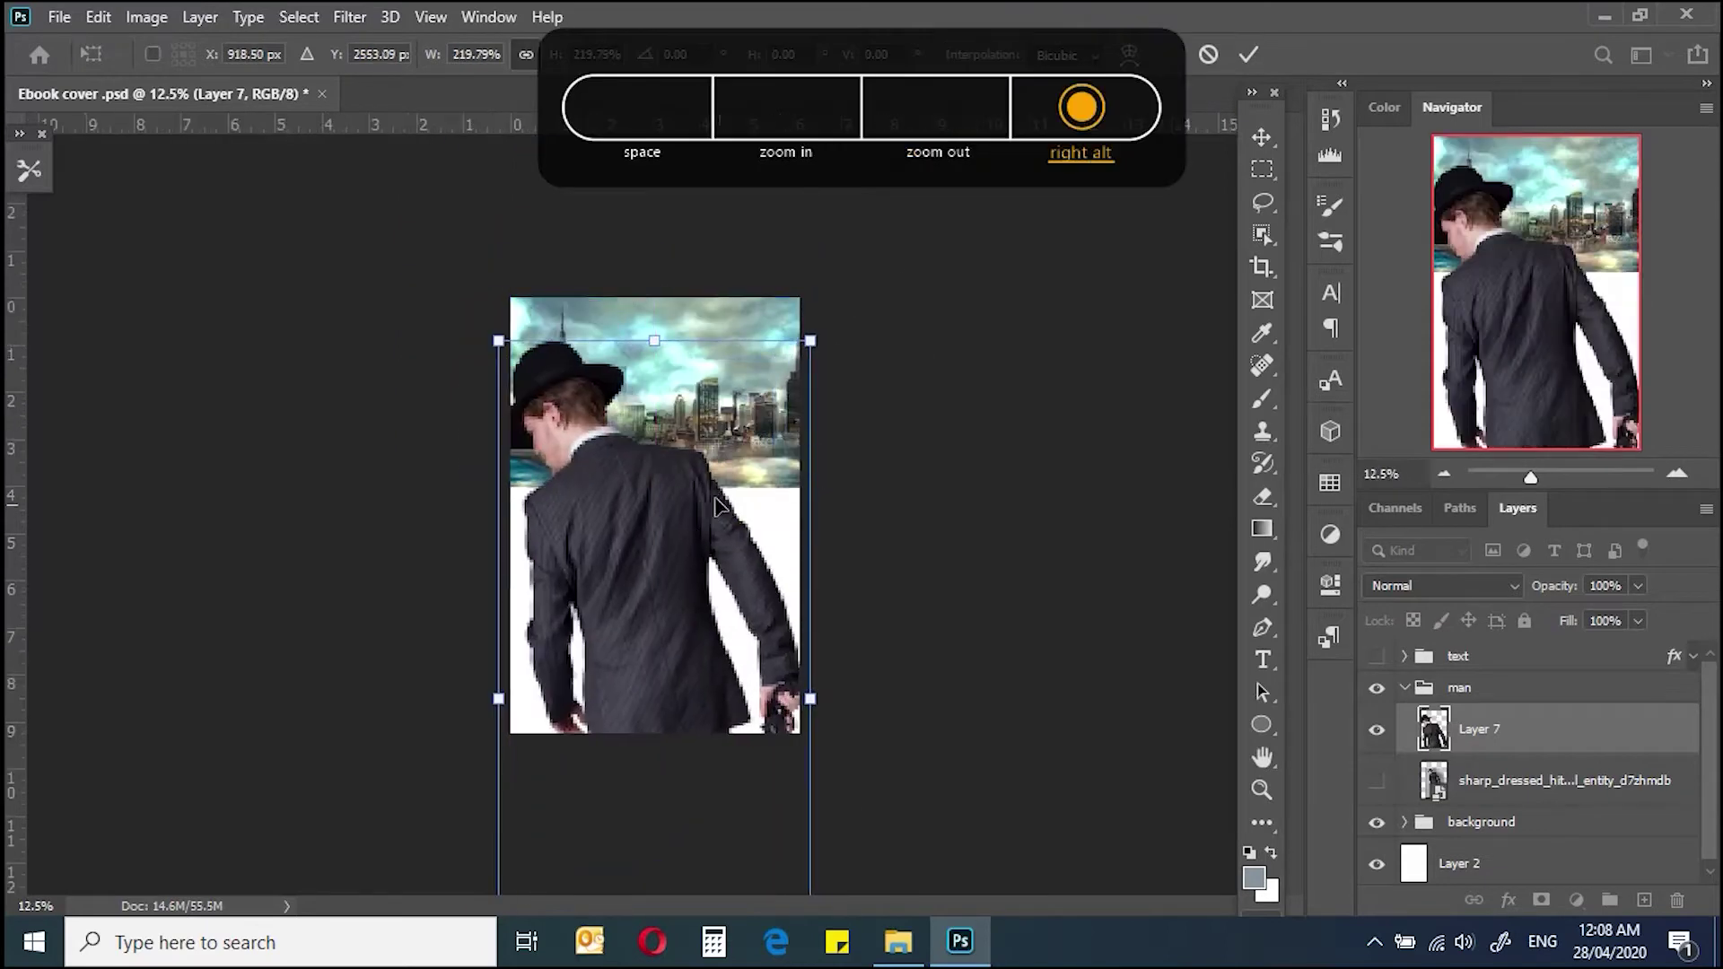
left_click_drag(862, 303, 907, 466)
left_click_drag(682, 556, 731, 614)
left_click_drag(844, 547, 849, 536)
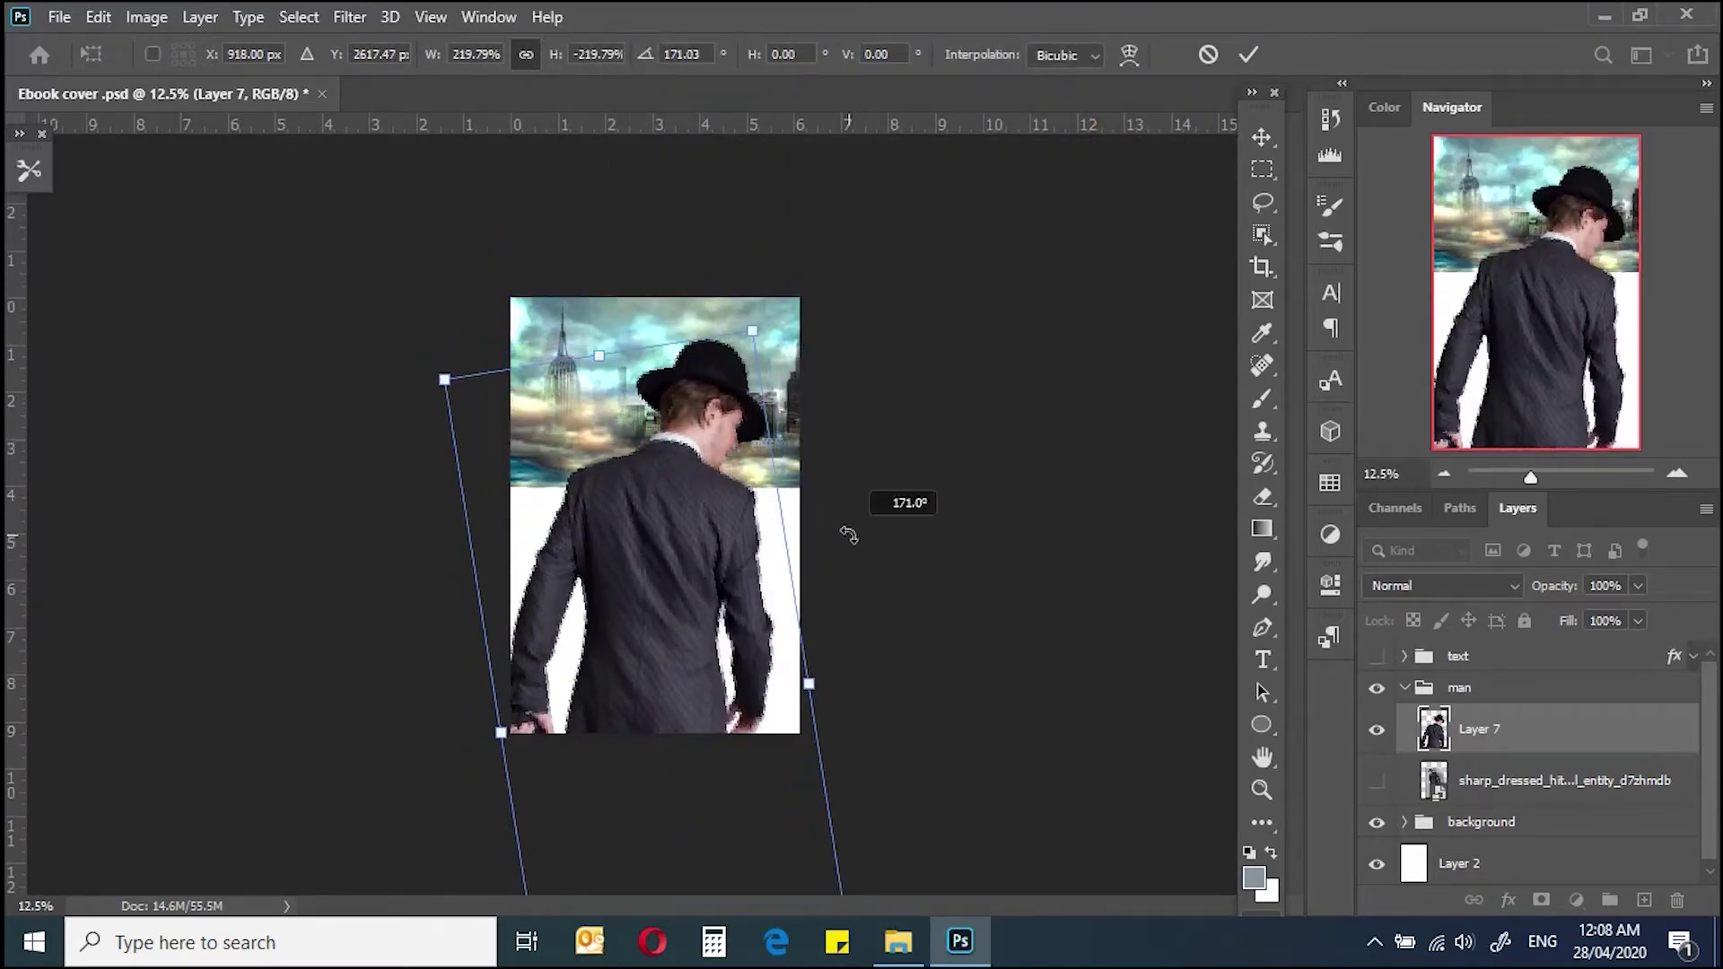
left_click_drag(752, 332, 734, 542)
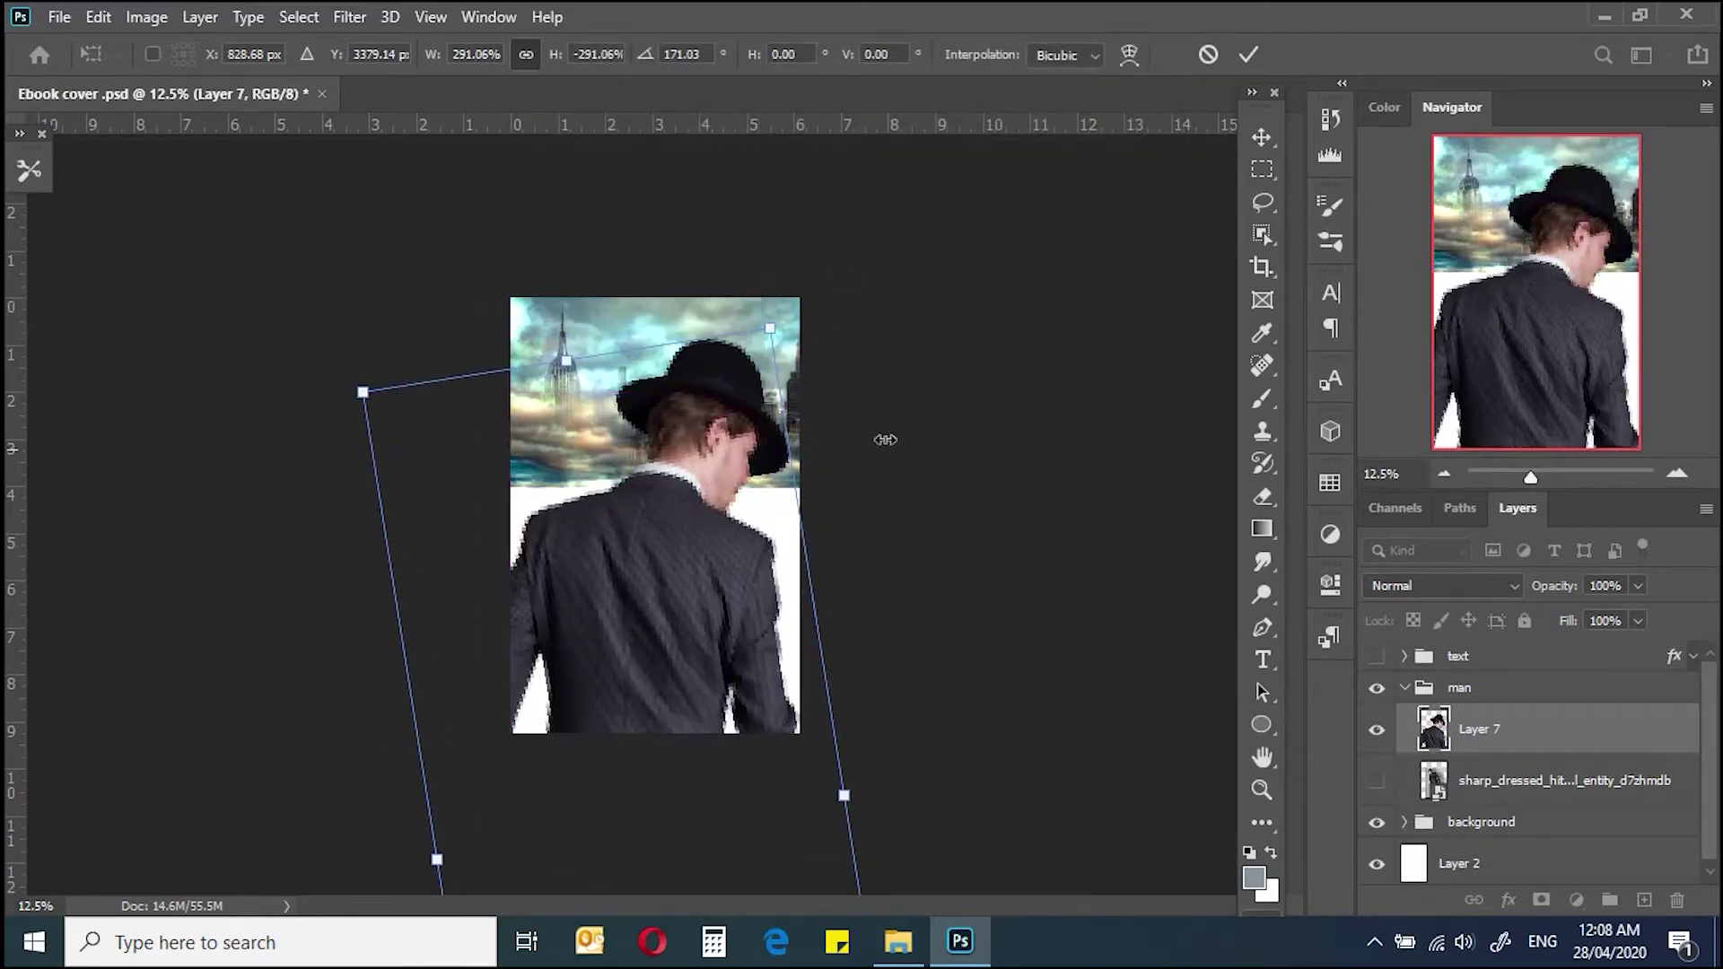
key("Return")
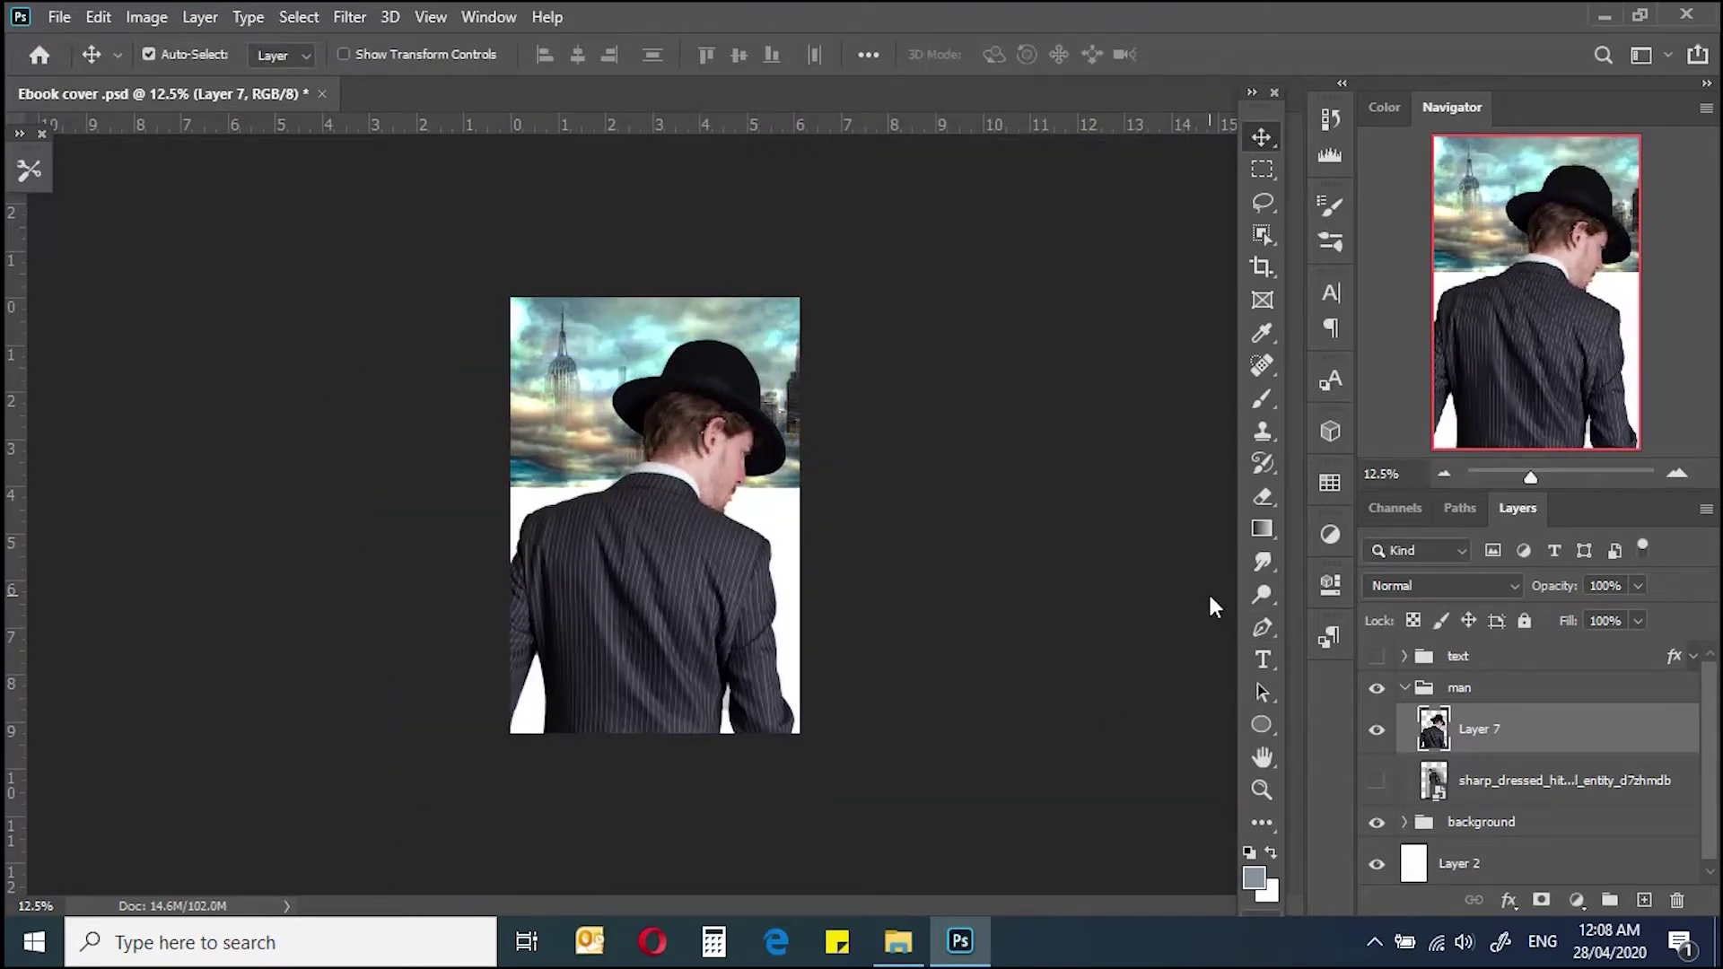
Step: Collapse the man group and bring the hasan-almasi alley photo into the cover
left_click(1404, 688)
left_click(898, 940)
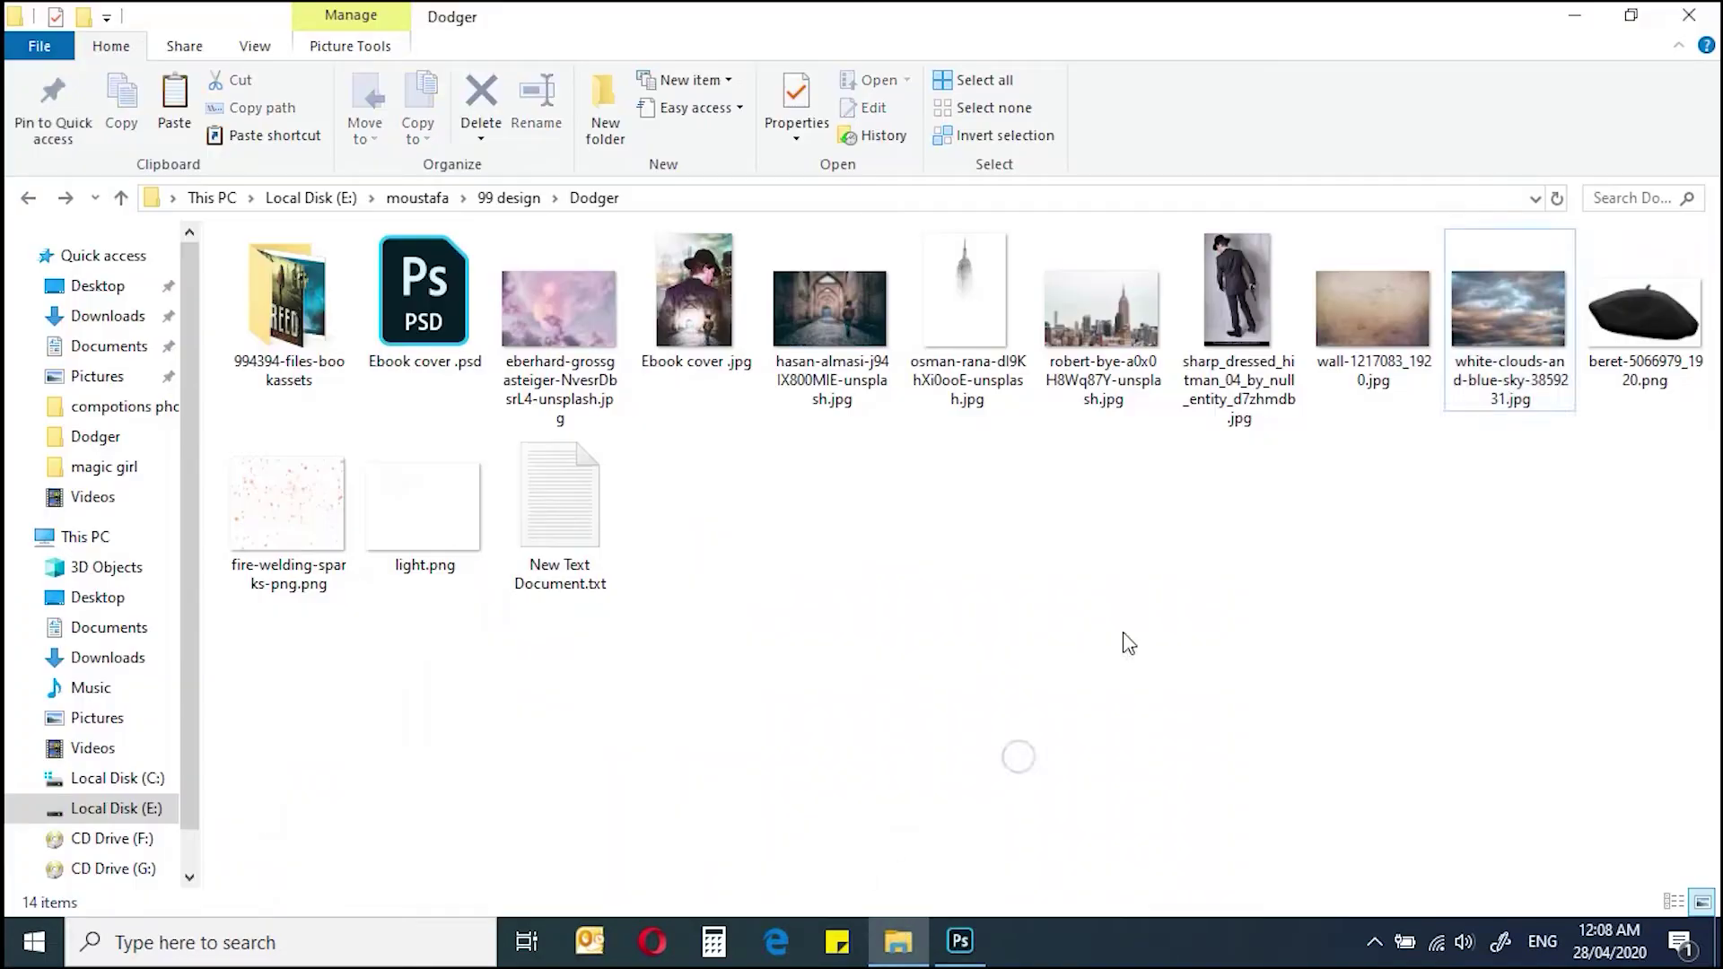
left_click(960, 940)
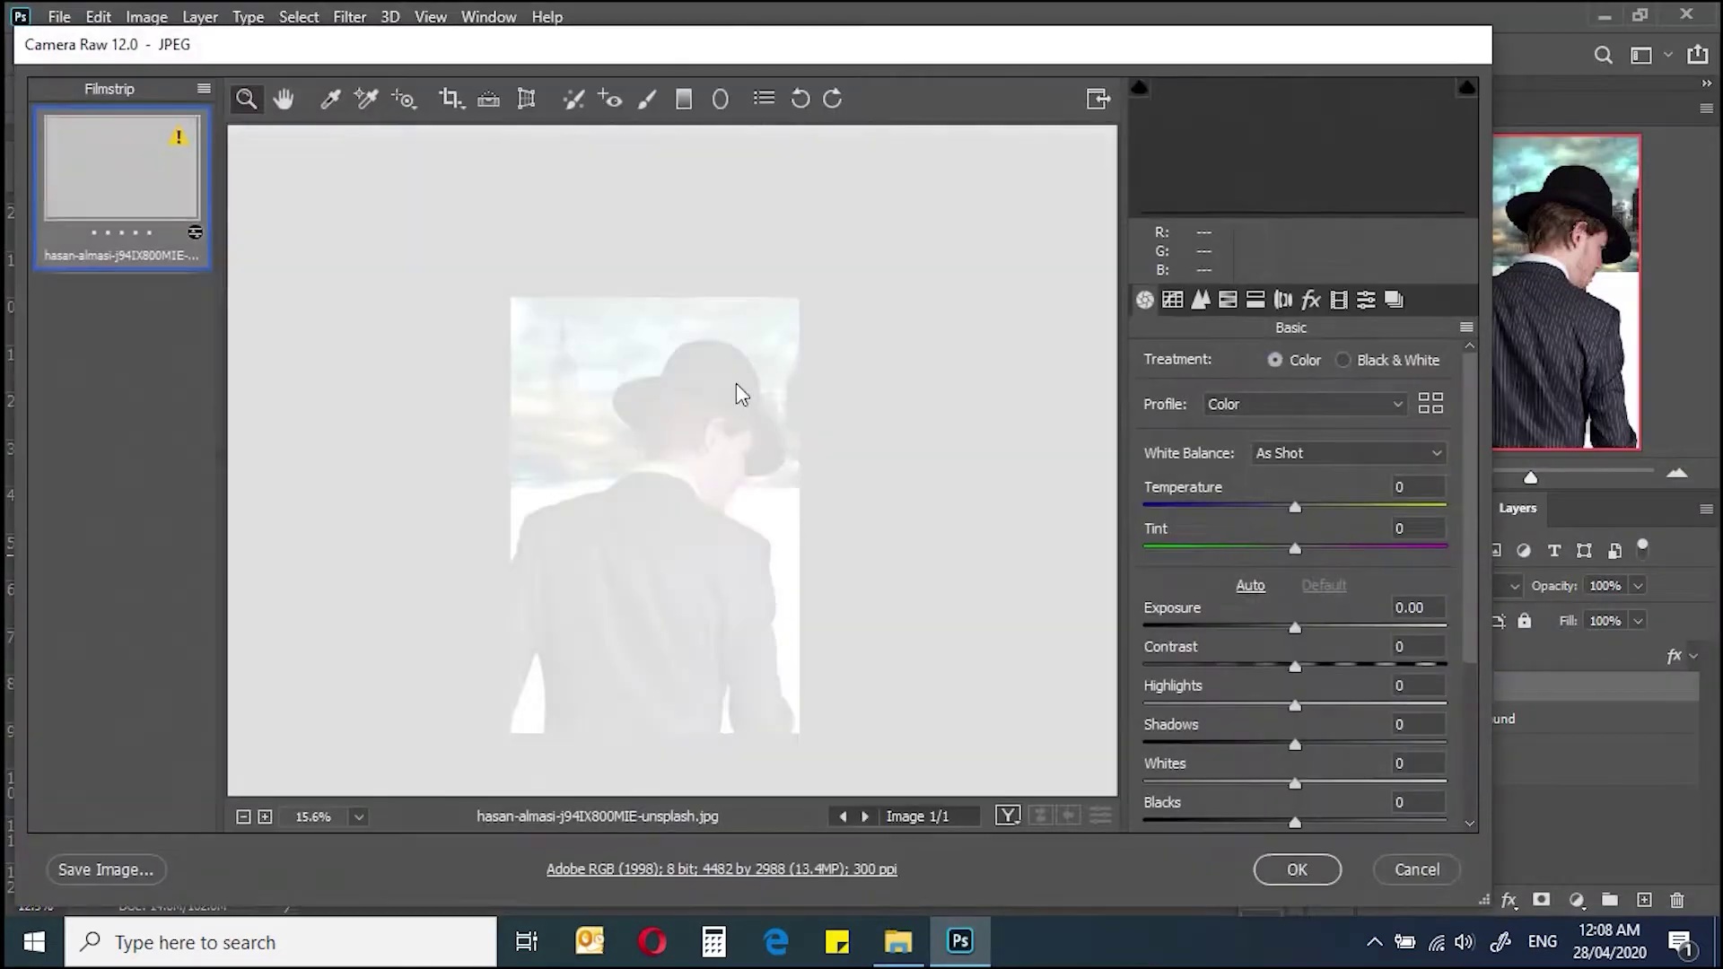
Step: Place the alley photo onto the man's back and put it in a new youngboy group
key("Return")
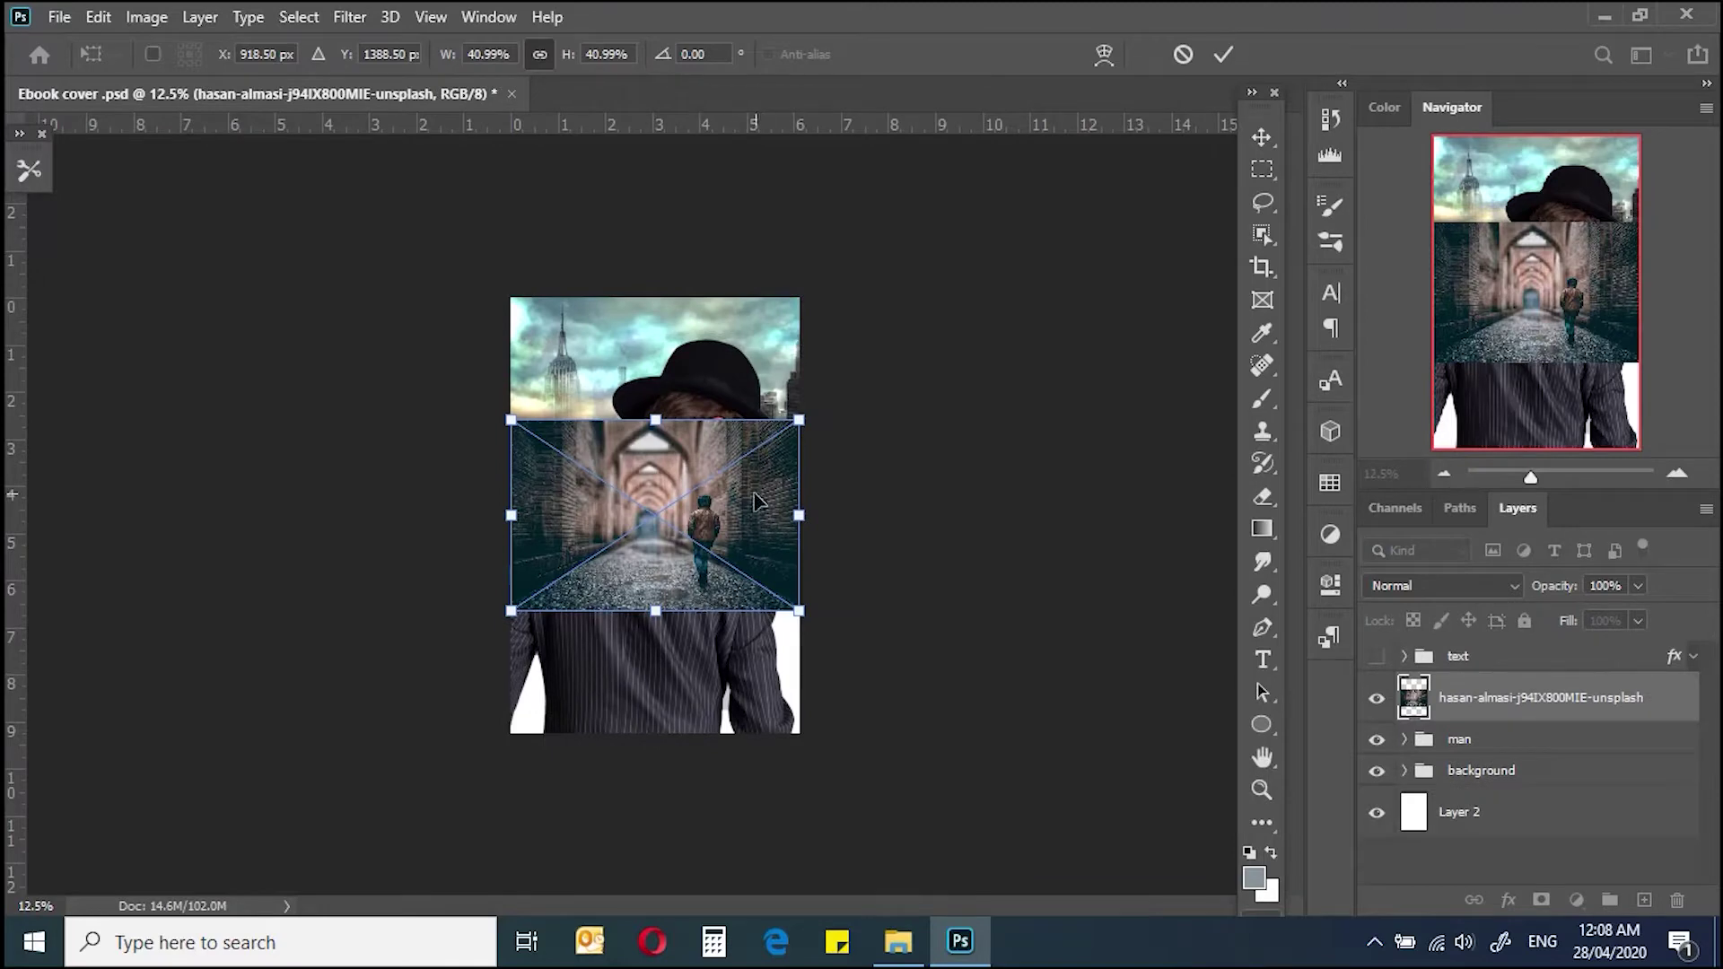
left_click_drag(754, 501, 763, 640)
key("Return")
key("ctrl+g")
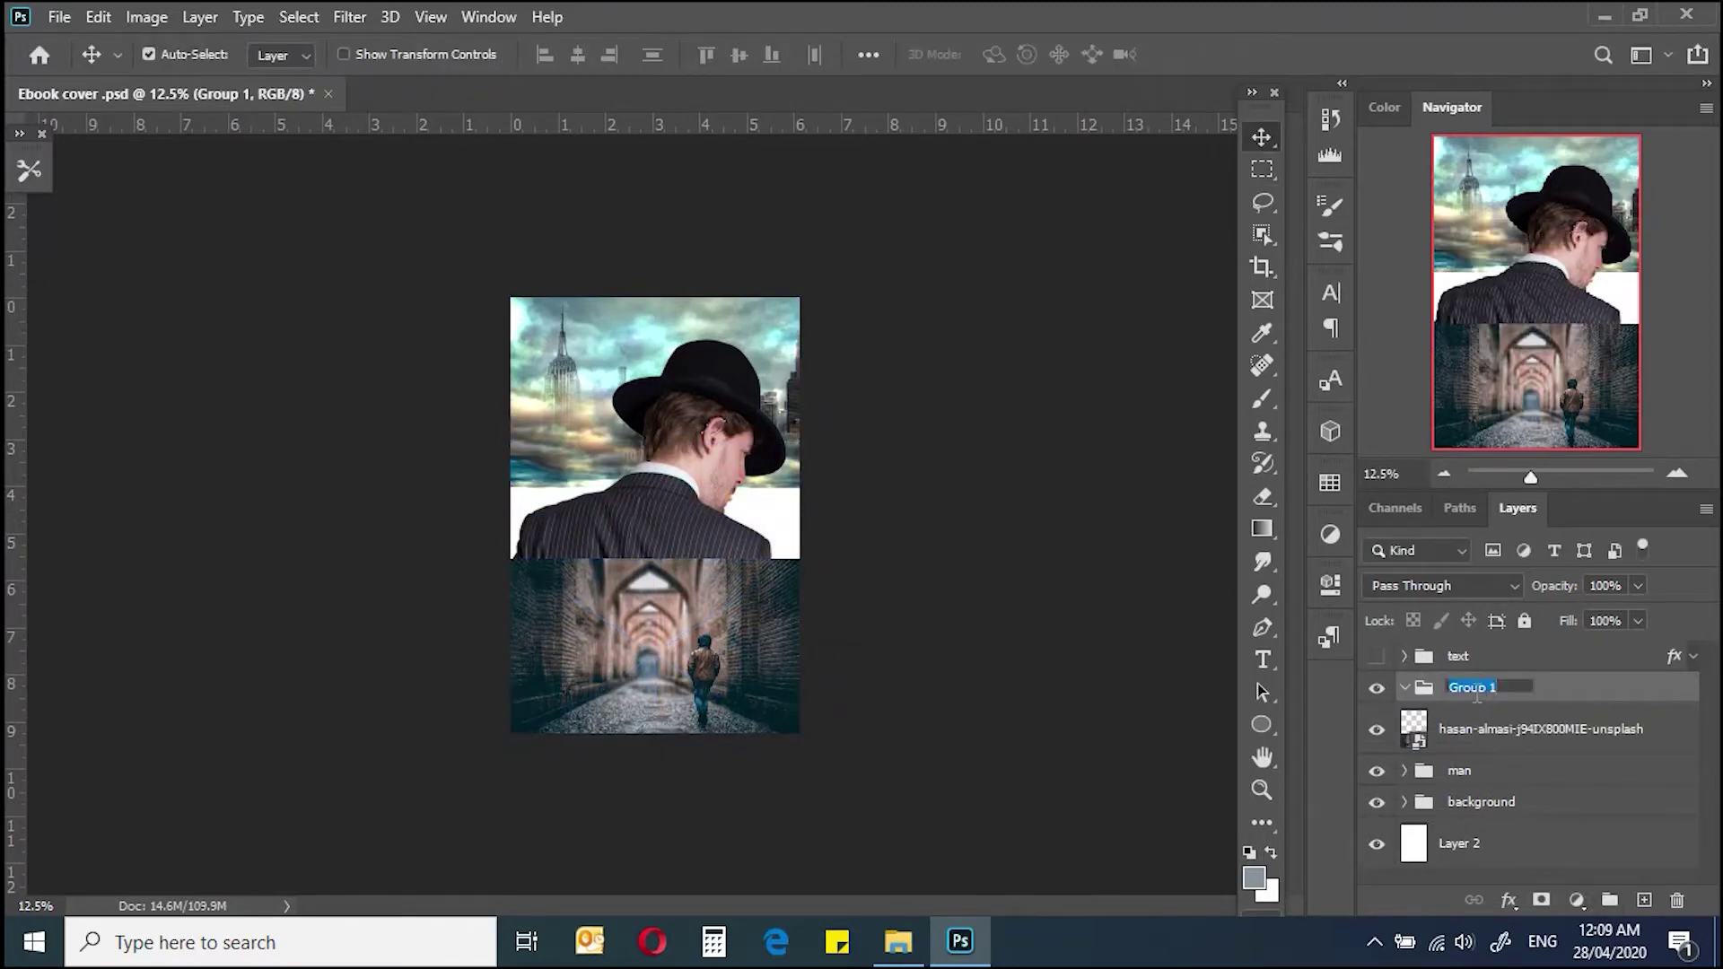
left_click(1378, 730)
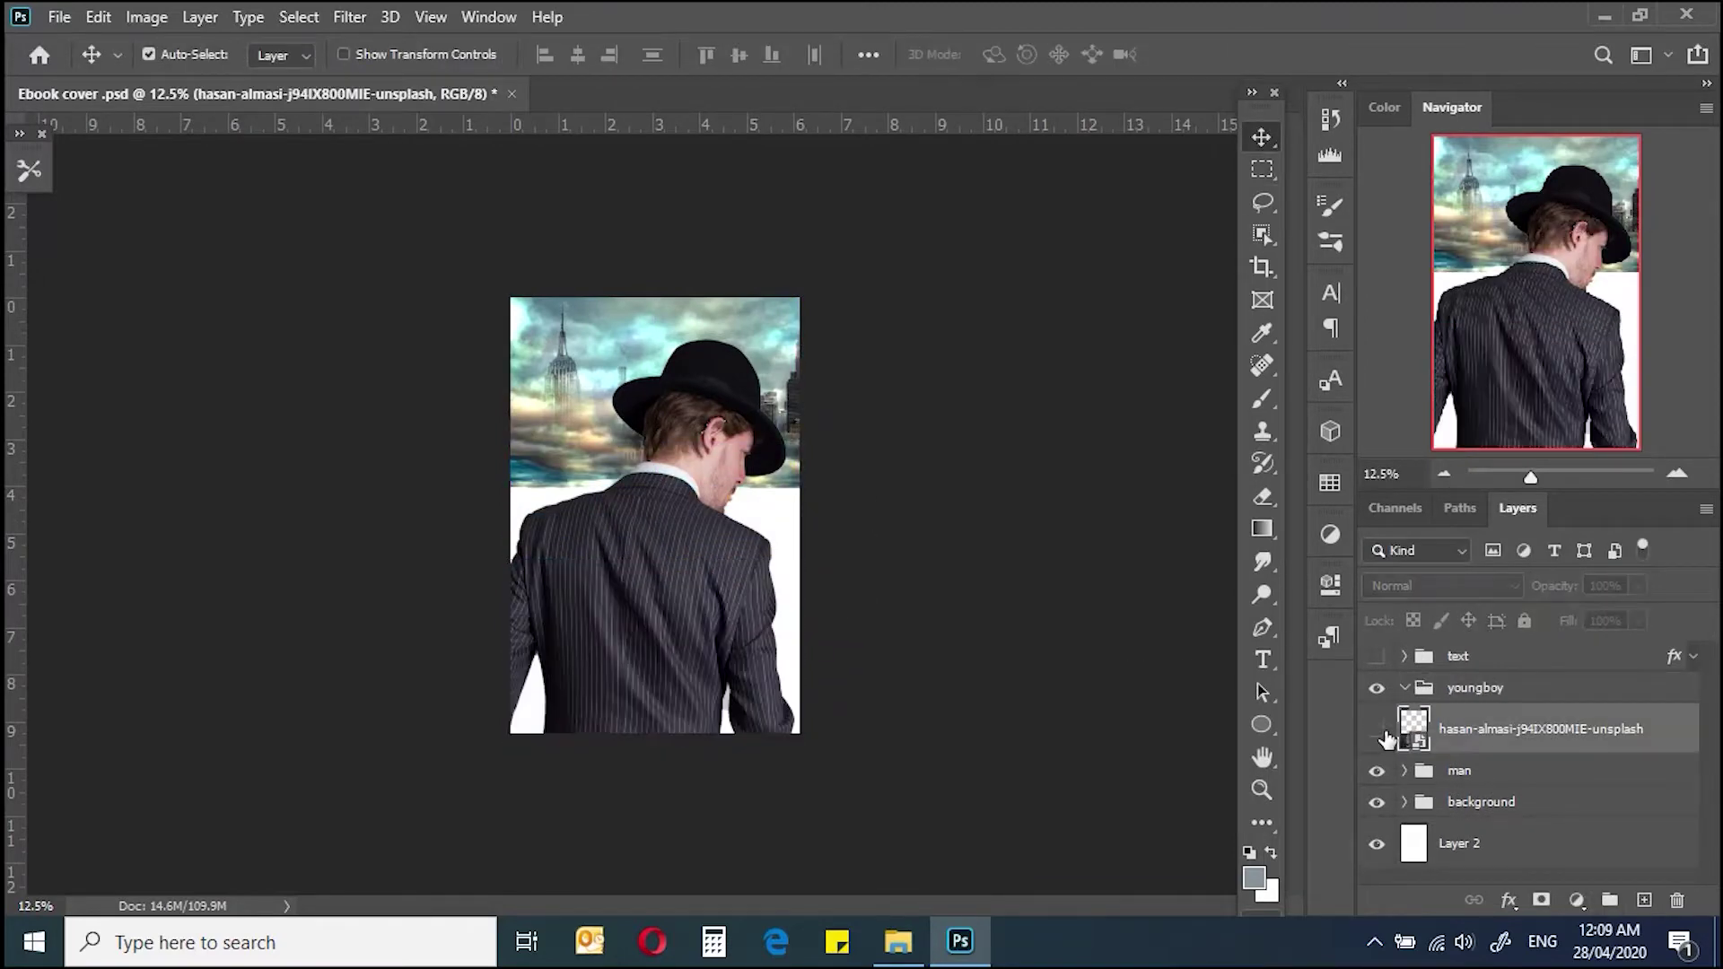
left_click(1378, 731)
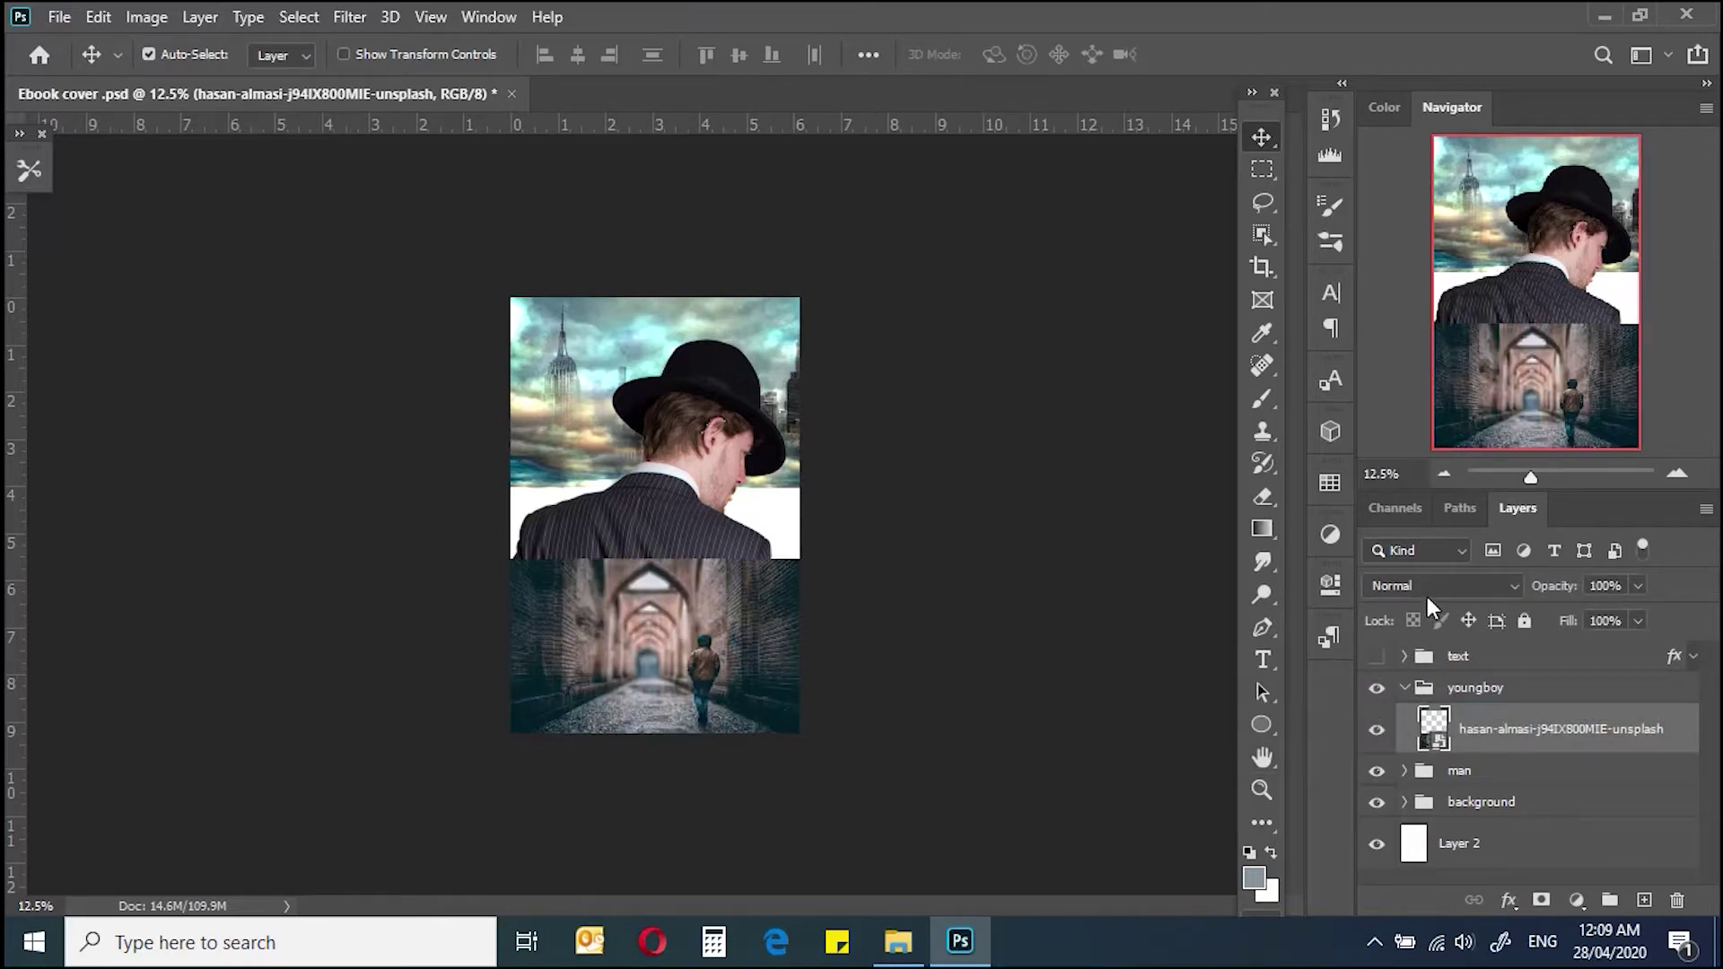
Step: Set the alley photo's blend mode to Lighten and fit the cover on screen
left_click(1436, 585)
left_click(1387, 480)
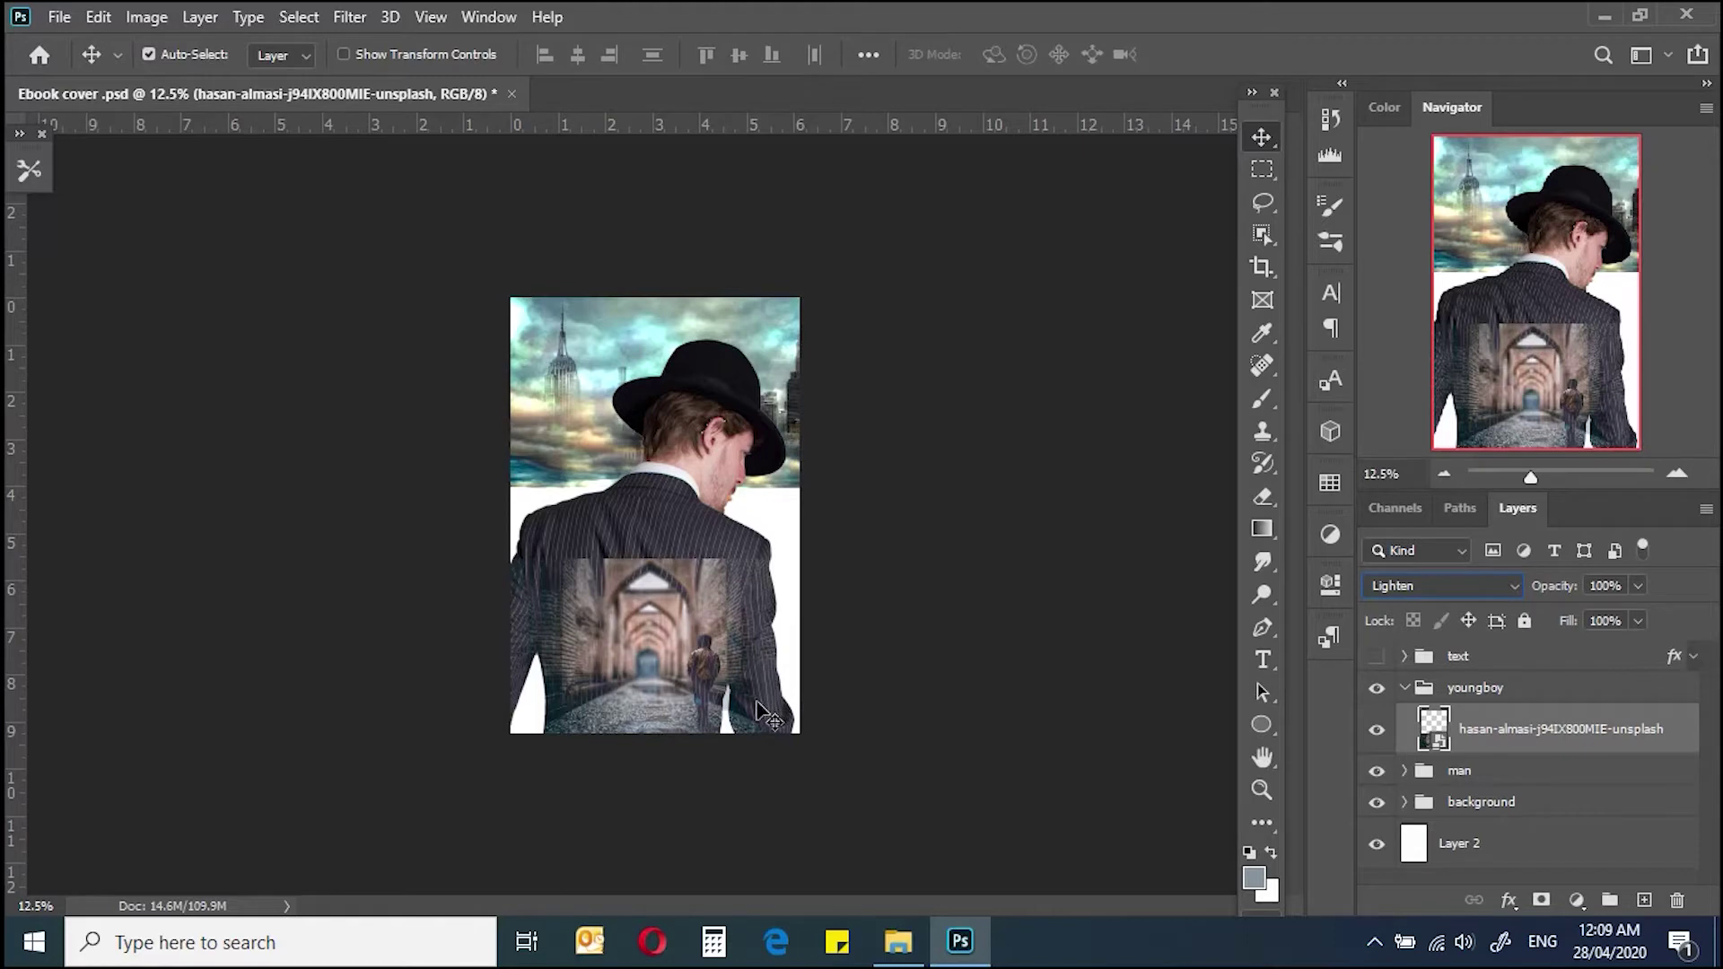
key("ctrl+0")
left_click(1405, 687)
left_click(1478, 727)
type("smoke")
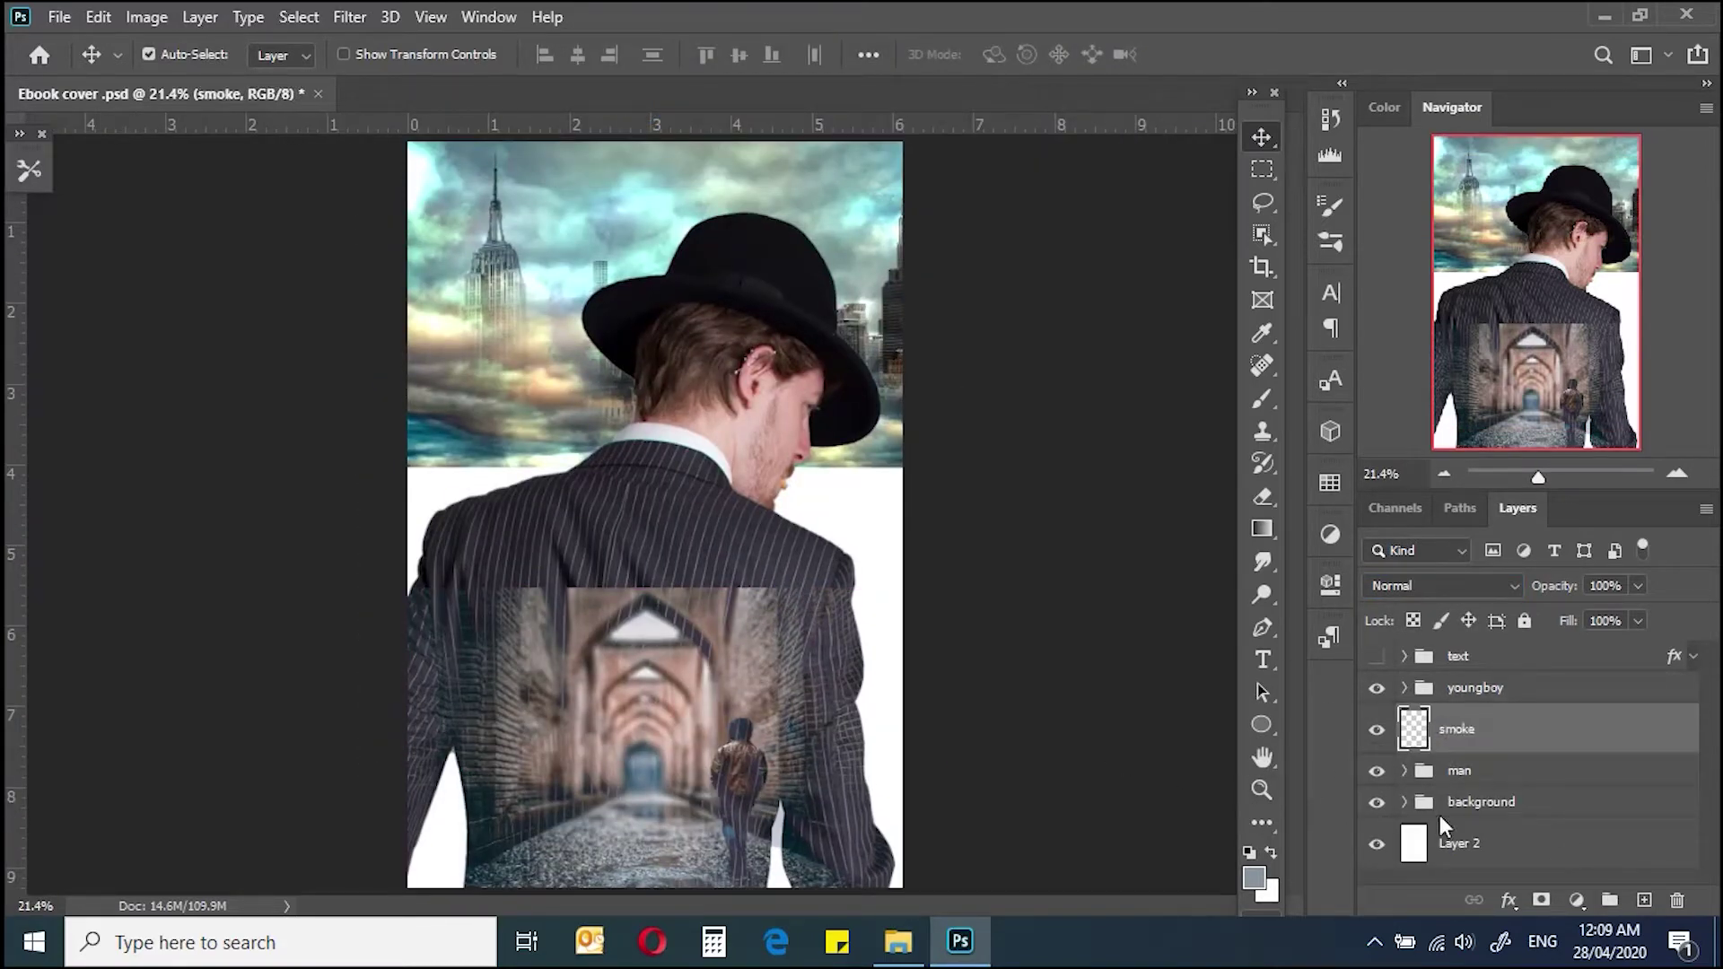
Step: Hide the youngboy group and load a smoke brush preset for the background group
left_click(1441, 806)
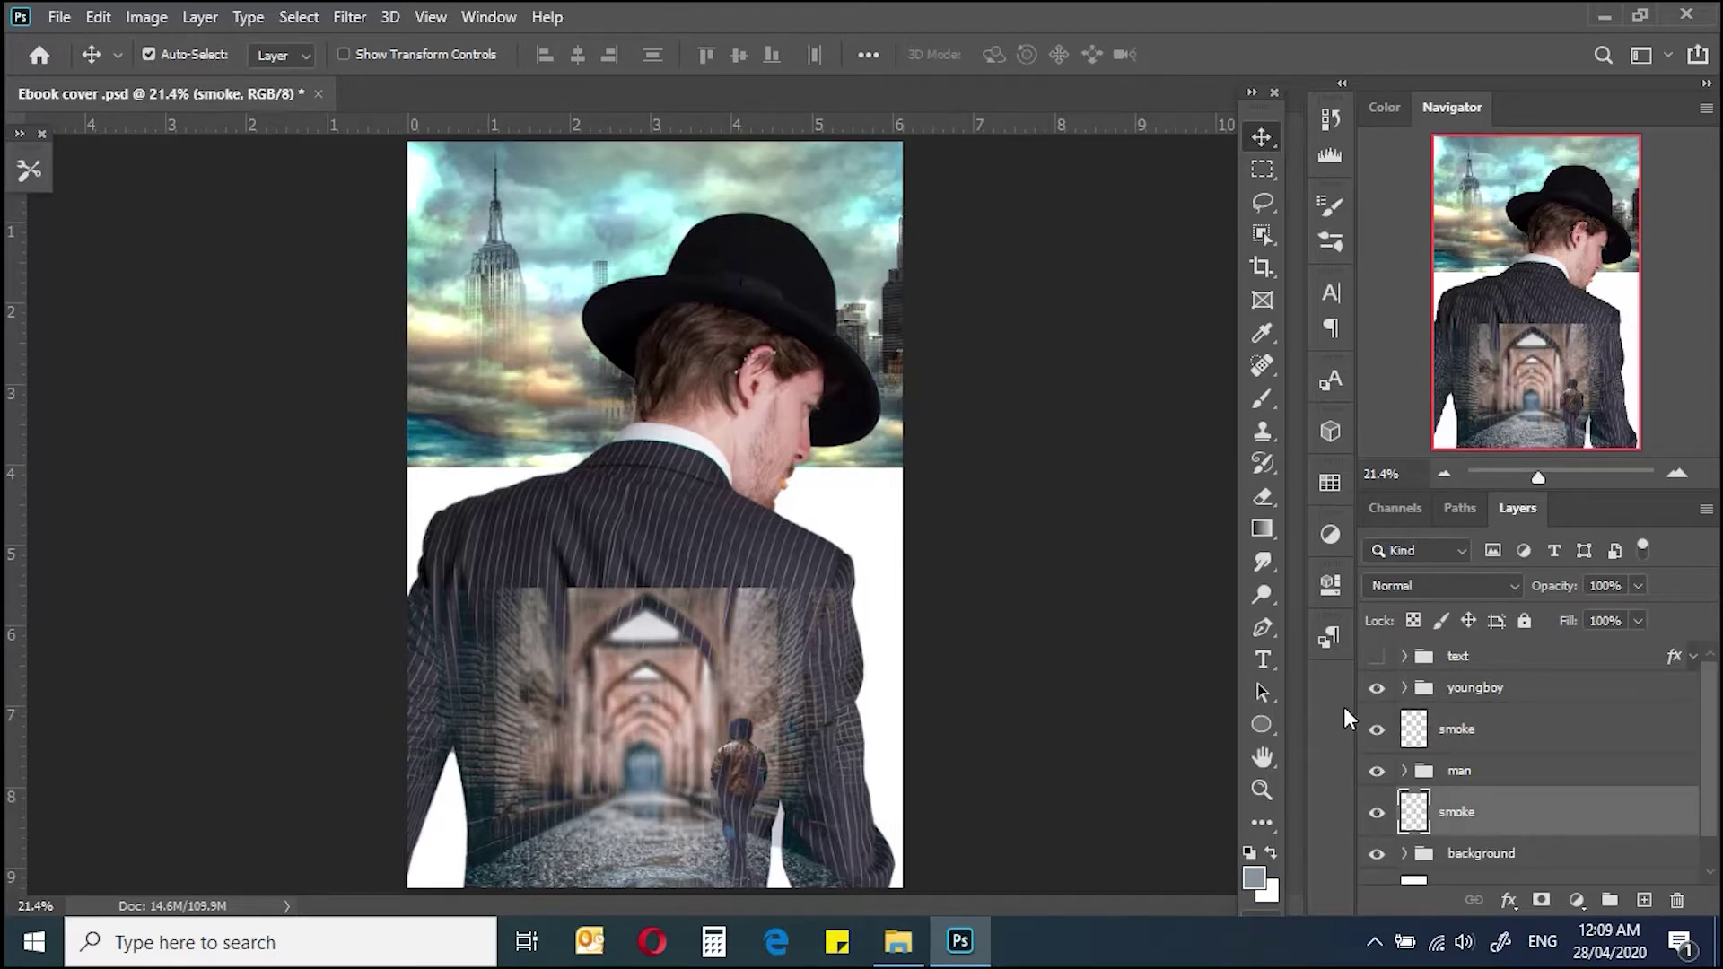
left_click(1375, 687)
left_click(29, 170)
scroll(315, 473, "down", 5)
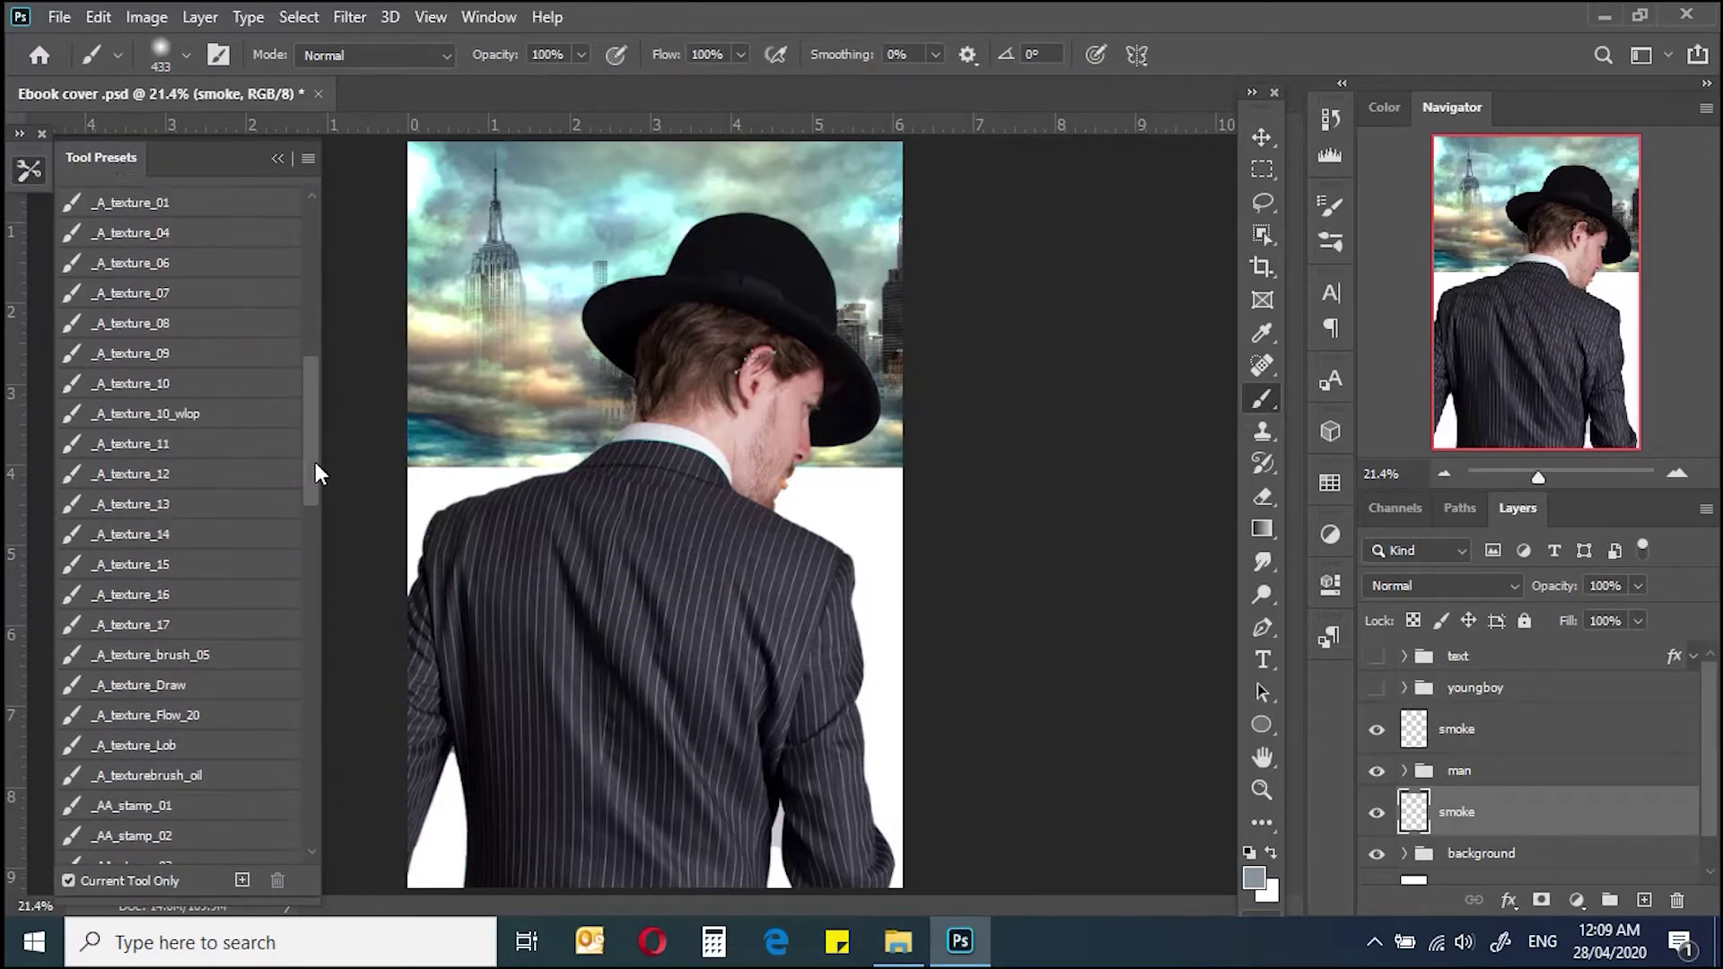
scroll(215, 731, "down", 5)
left_click(32, 176)
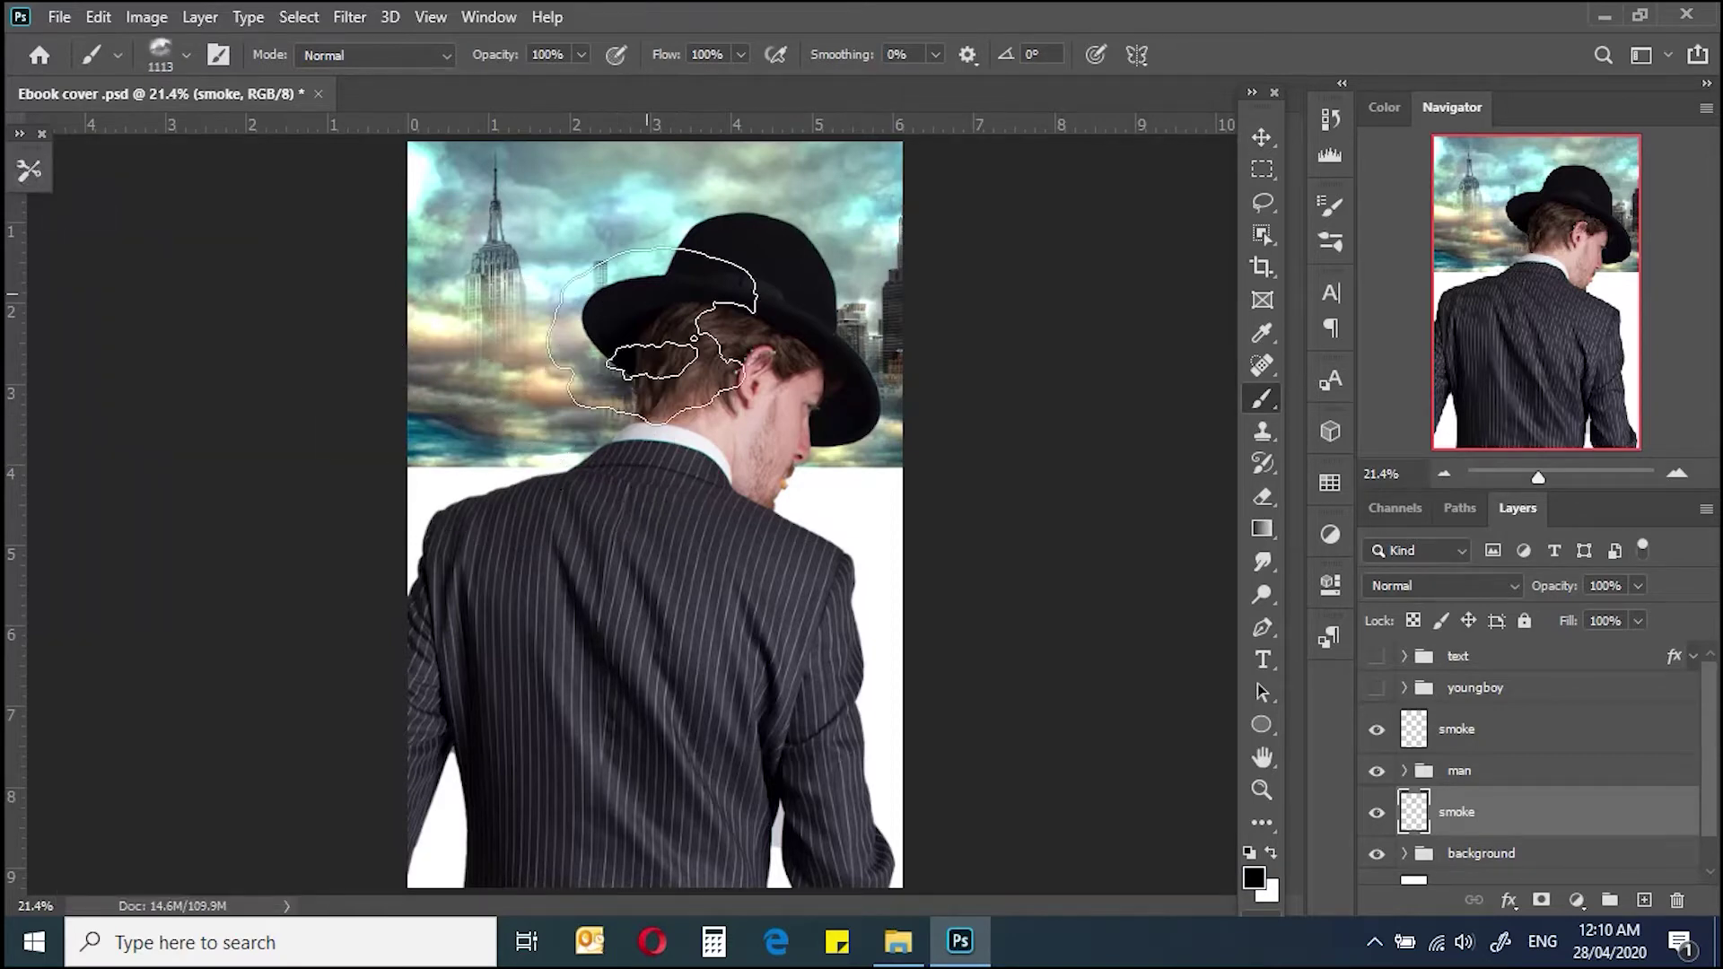
Step: Paint grey smoke across the shoulders and beside the man's face, sampling grey from the sky
left_click_drag(443, 558, 1021, 538)
left_click(895, 445, "alt")
left_click(962, 508)
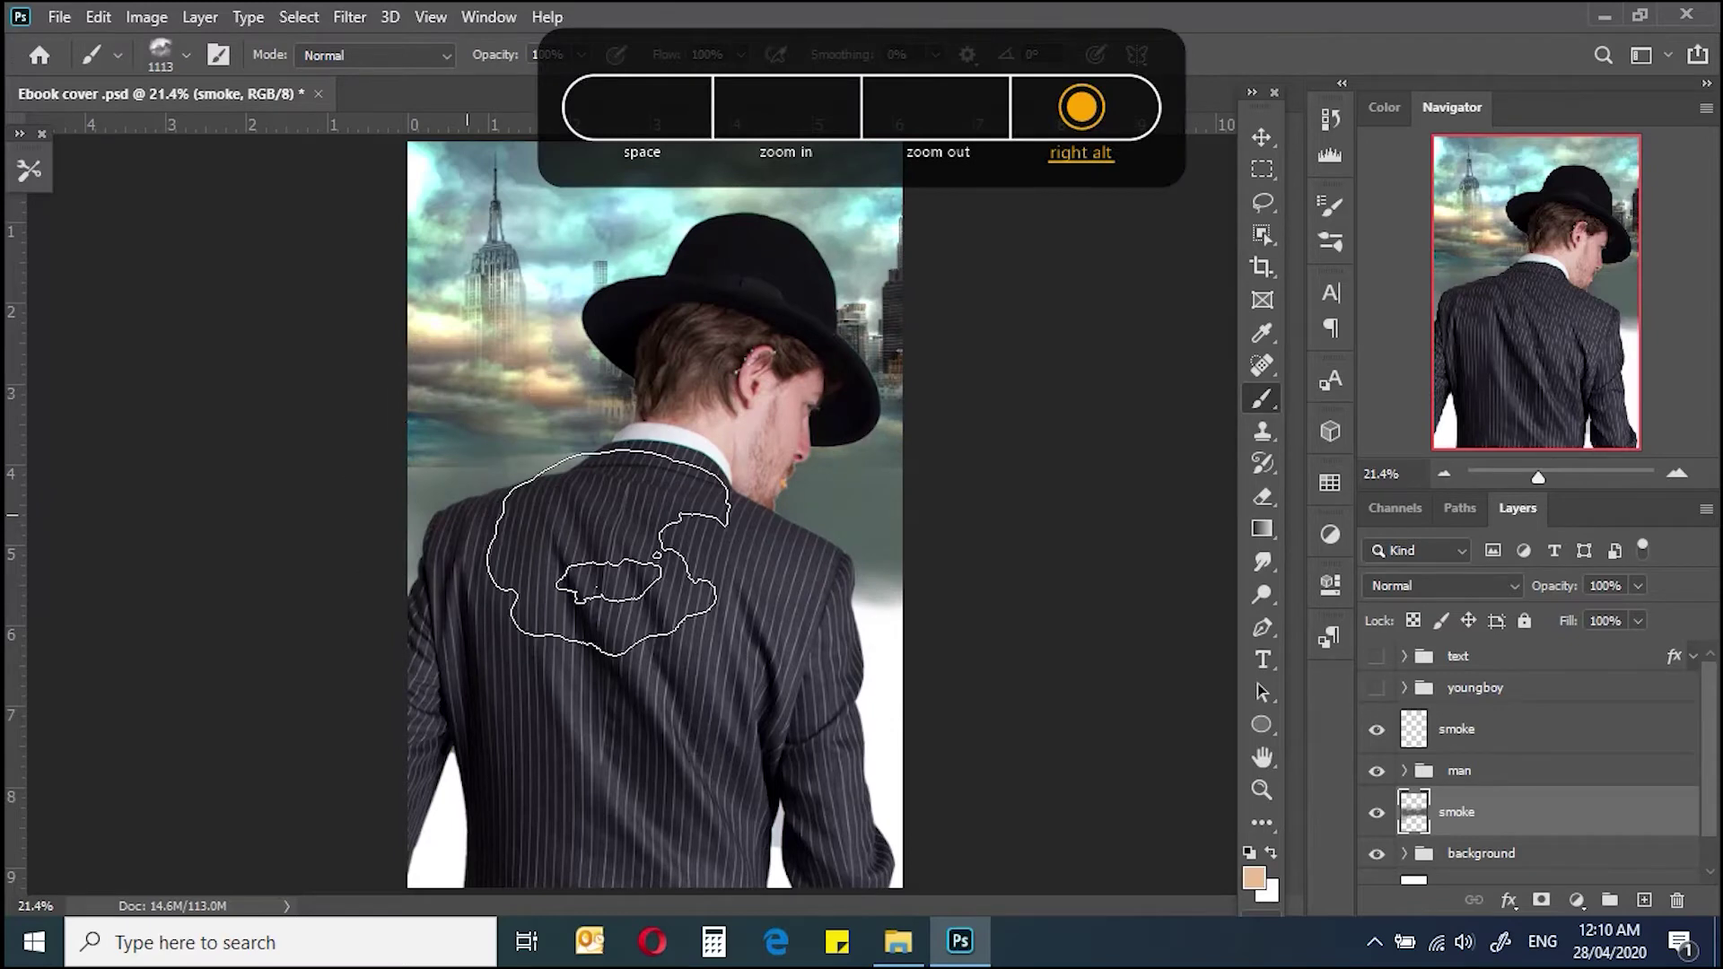
left_click(892, 530, "alt")
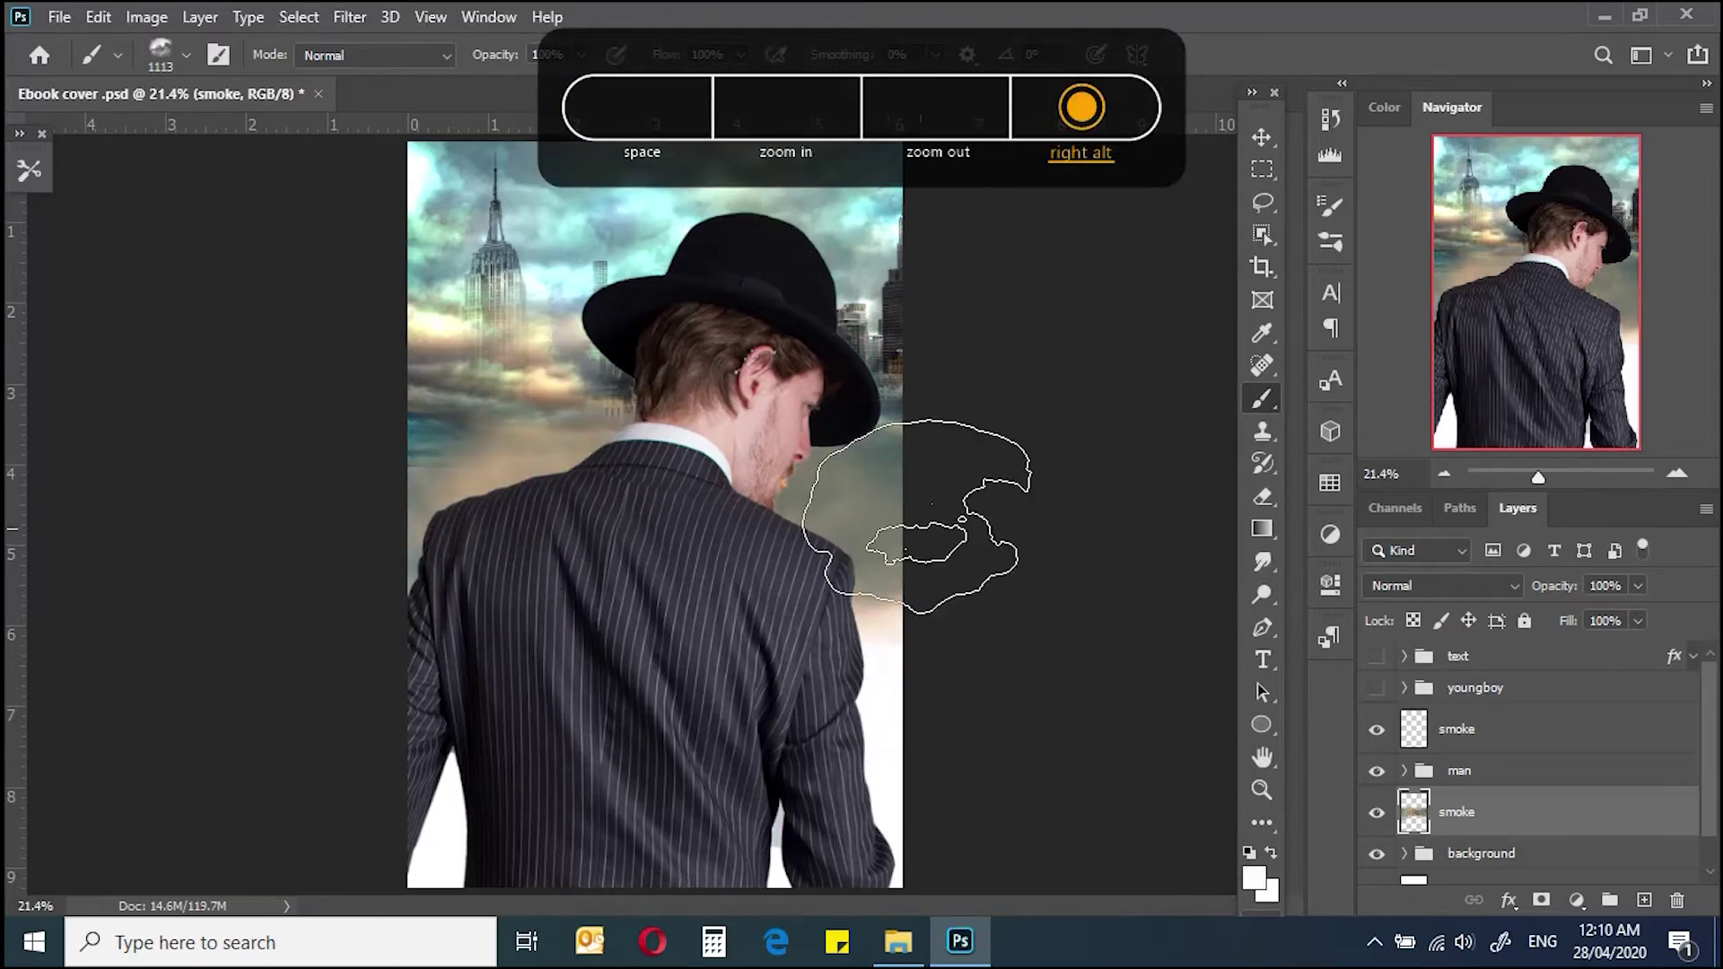
Step: On the upper smoke layer, brush grey fog over the lower and bottom-left suit
left_click(616, 557, "alt")
left_click(1472, 728)
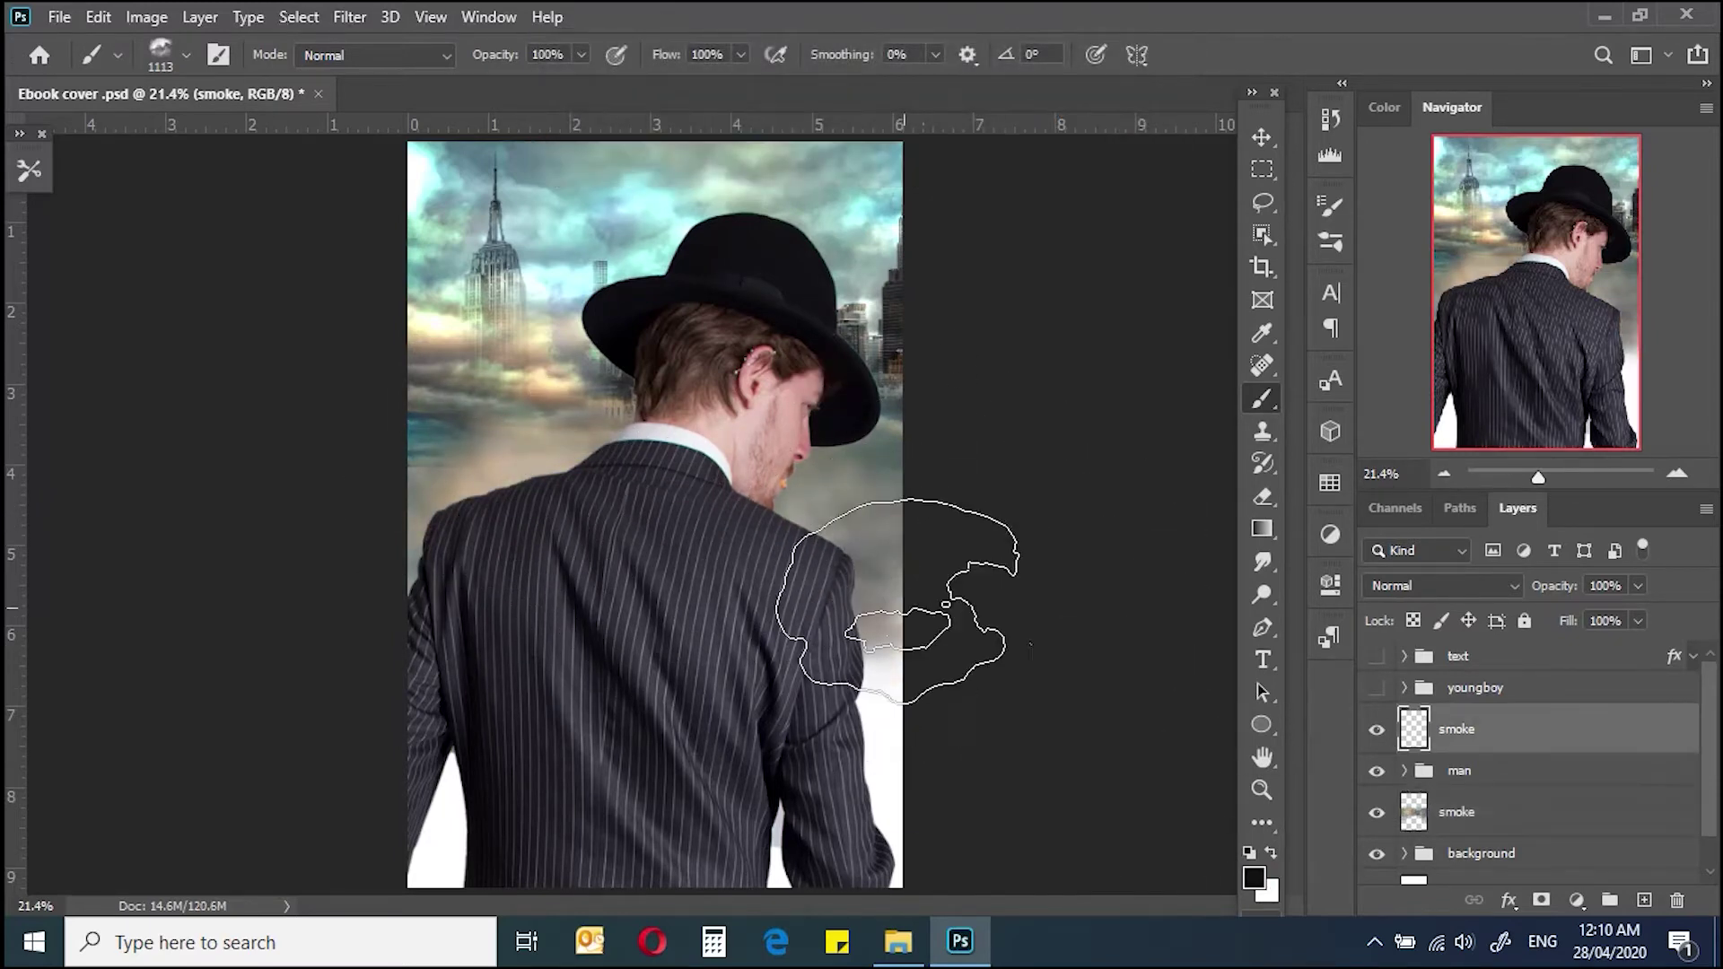
left_click(897, 759, "alt")
mouse_move(577, 846)
left_mouse_down()
mouse_move(751, 808)
mouse_move(855, 662)
left_mouse_up()
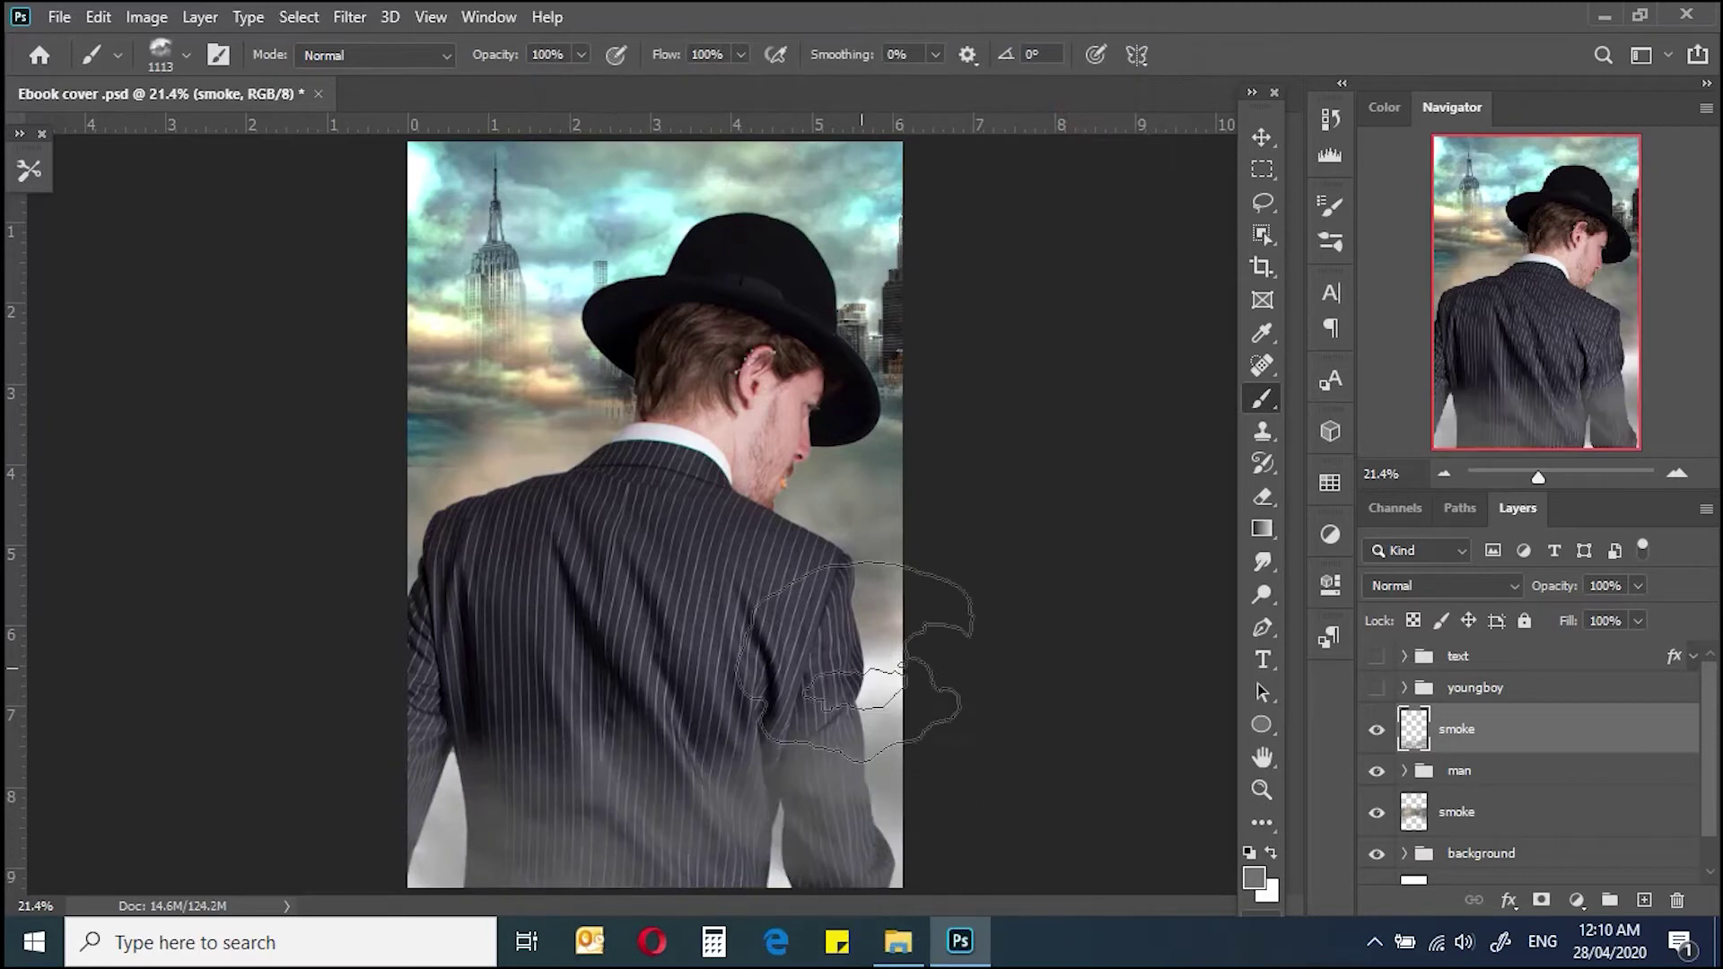
left_click_drag(504, 791, 444, 802)
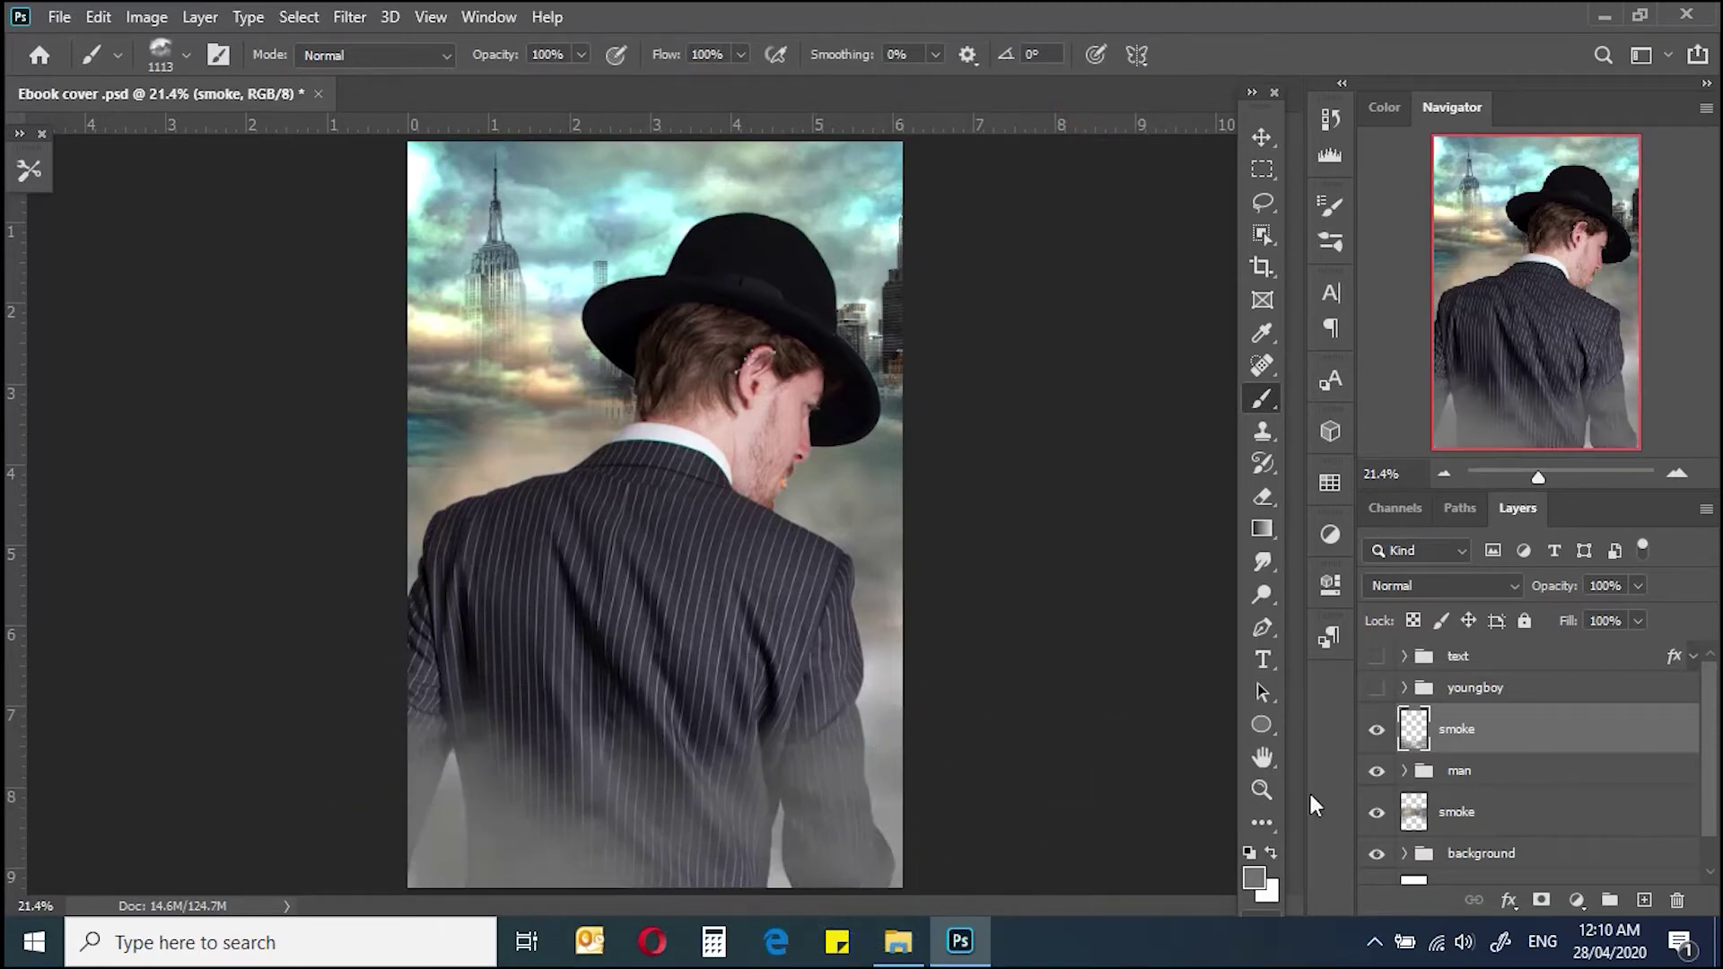
Step: Switch to the lower smoke layer, then show and expand the youngboy group
key("alt+bracketleft")
key("alt+bracketleft")
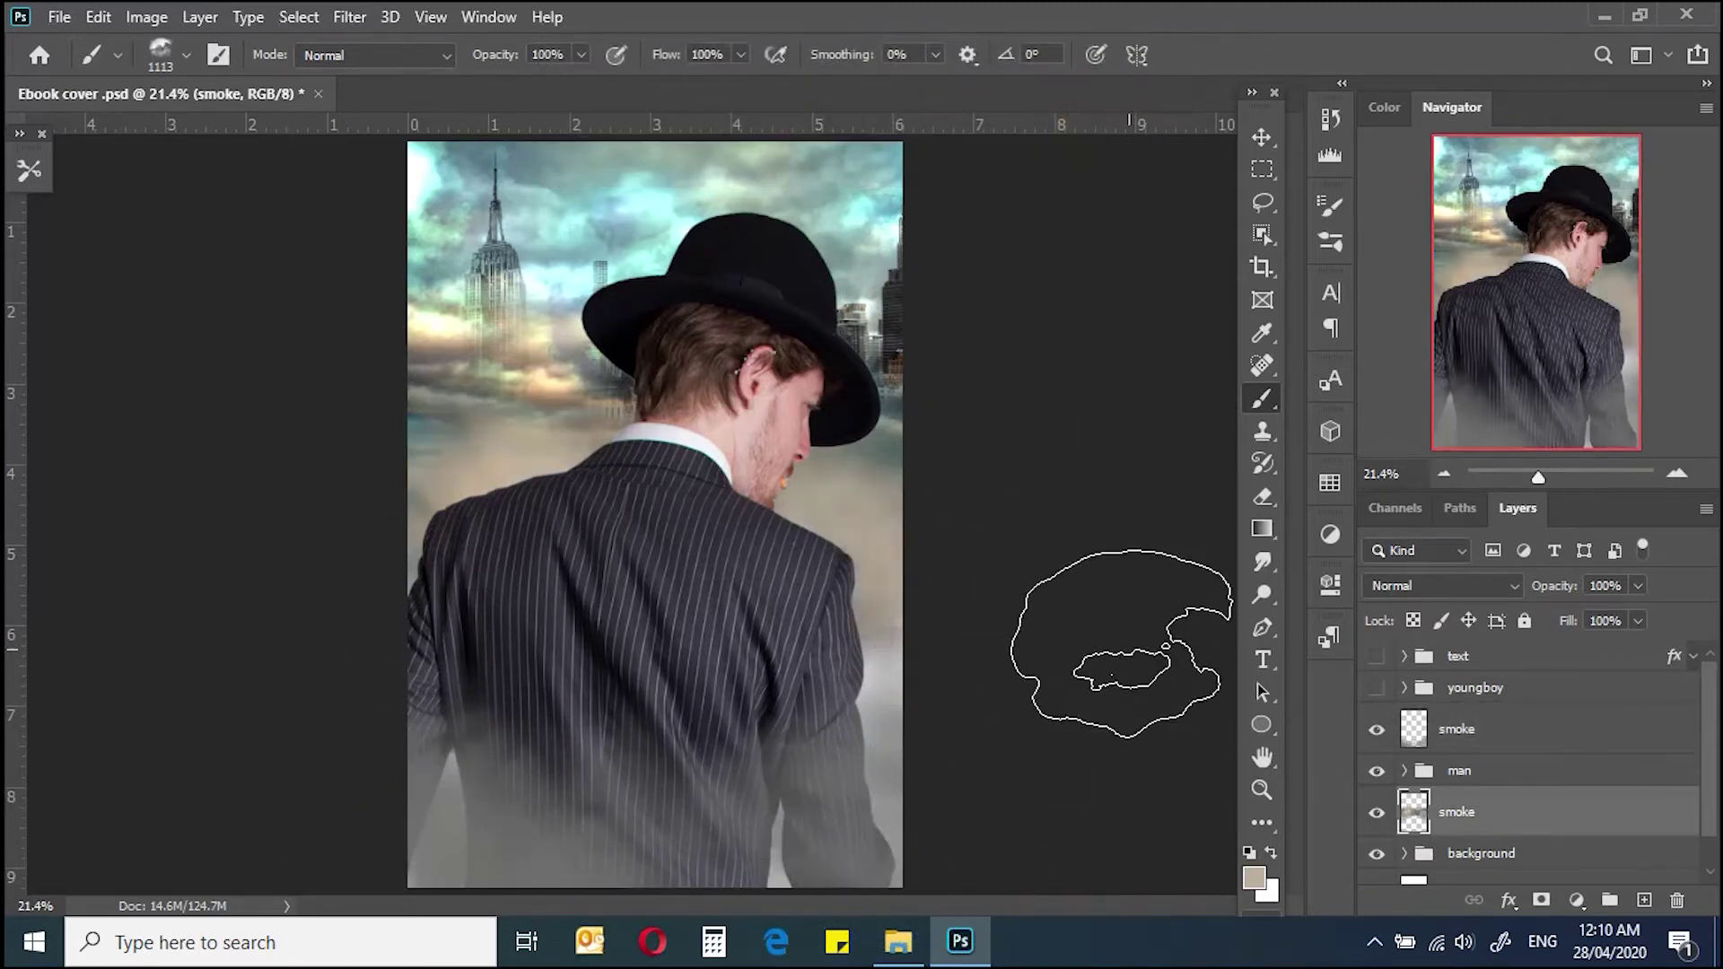
left_click(1436, 729)
left_click(1376, 688)
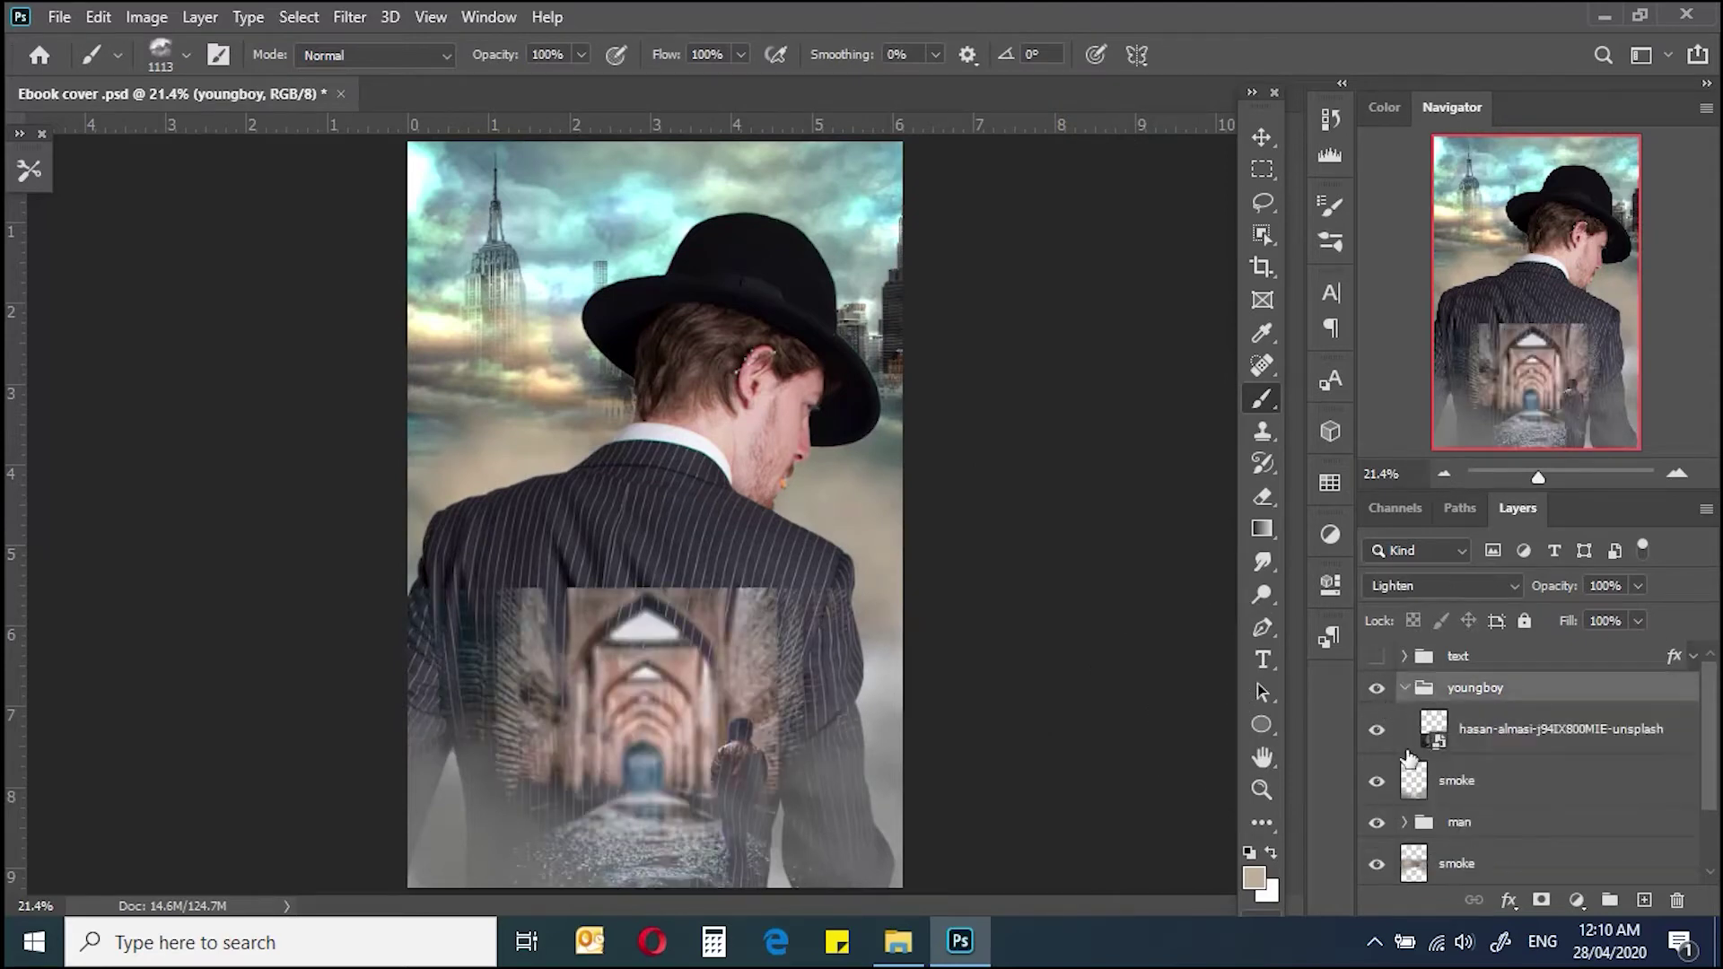
Step: Enlarge the corridor image on the man's back with Free Transform
left_click(1561, 729)
key("ctrl+t")
left_click_drag(903, 585, 928, 557)
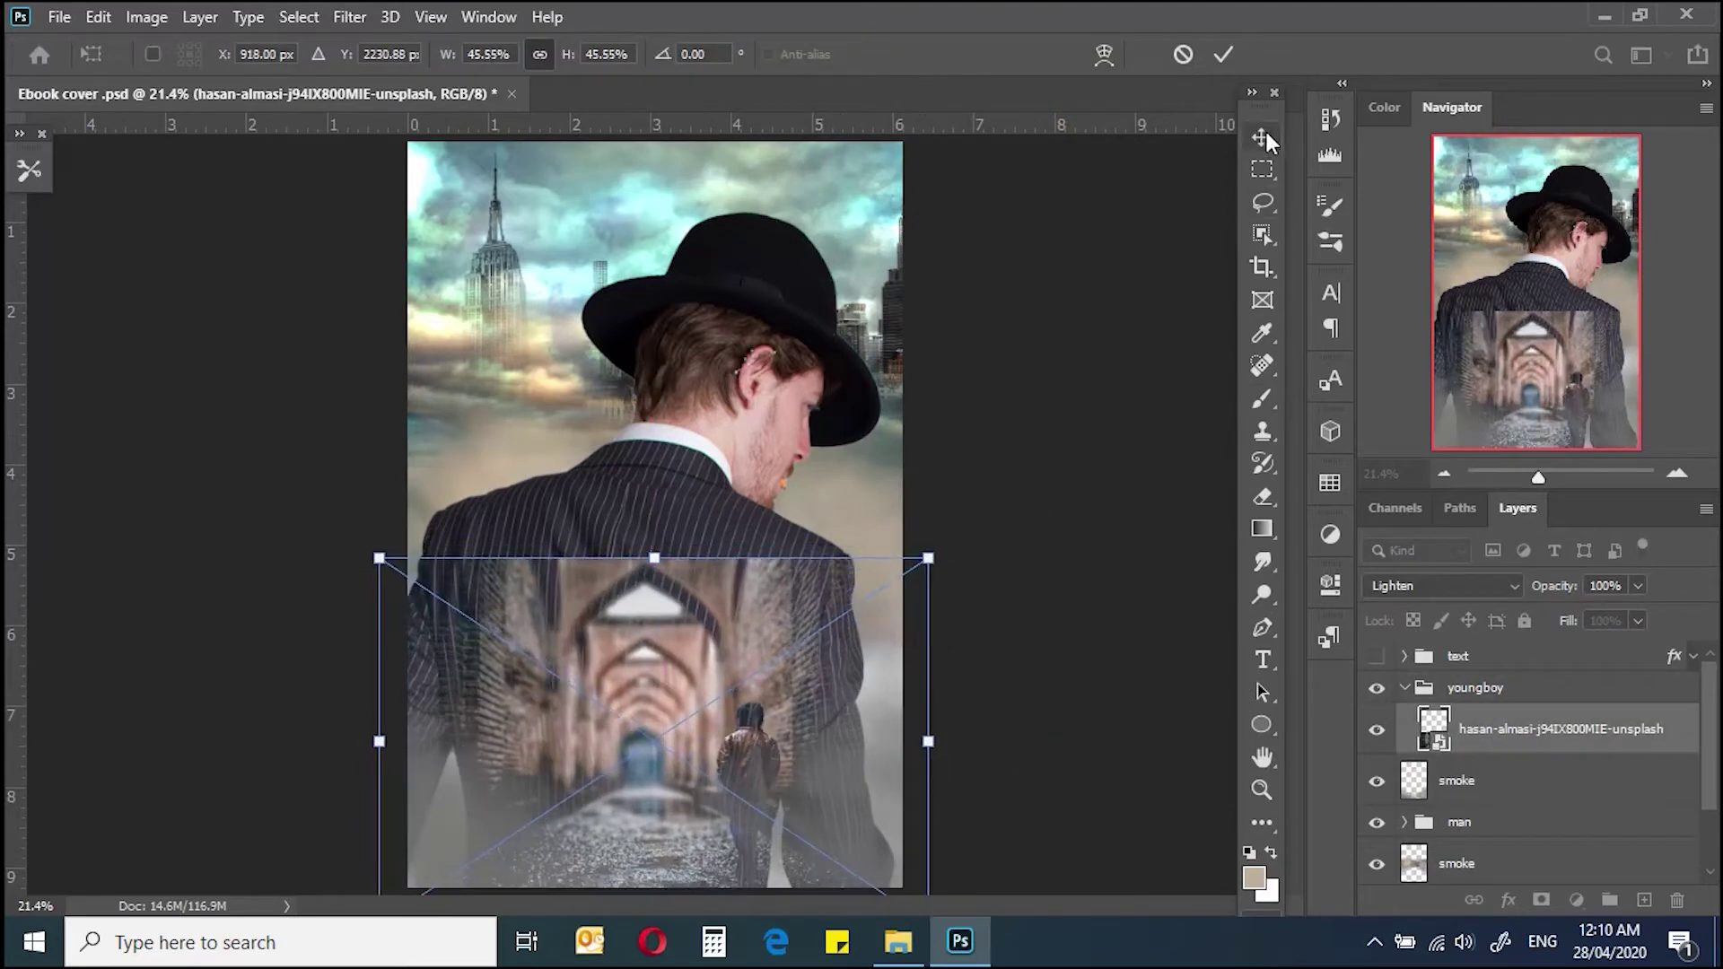
key("Return")
Step: Duplicate the man's layer, run High Pass on the copy, and blend it as Overlay
key("alt+bracketleft")
key("alt+bracketleft")
key("alt+bracketleft")
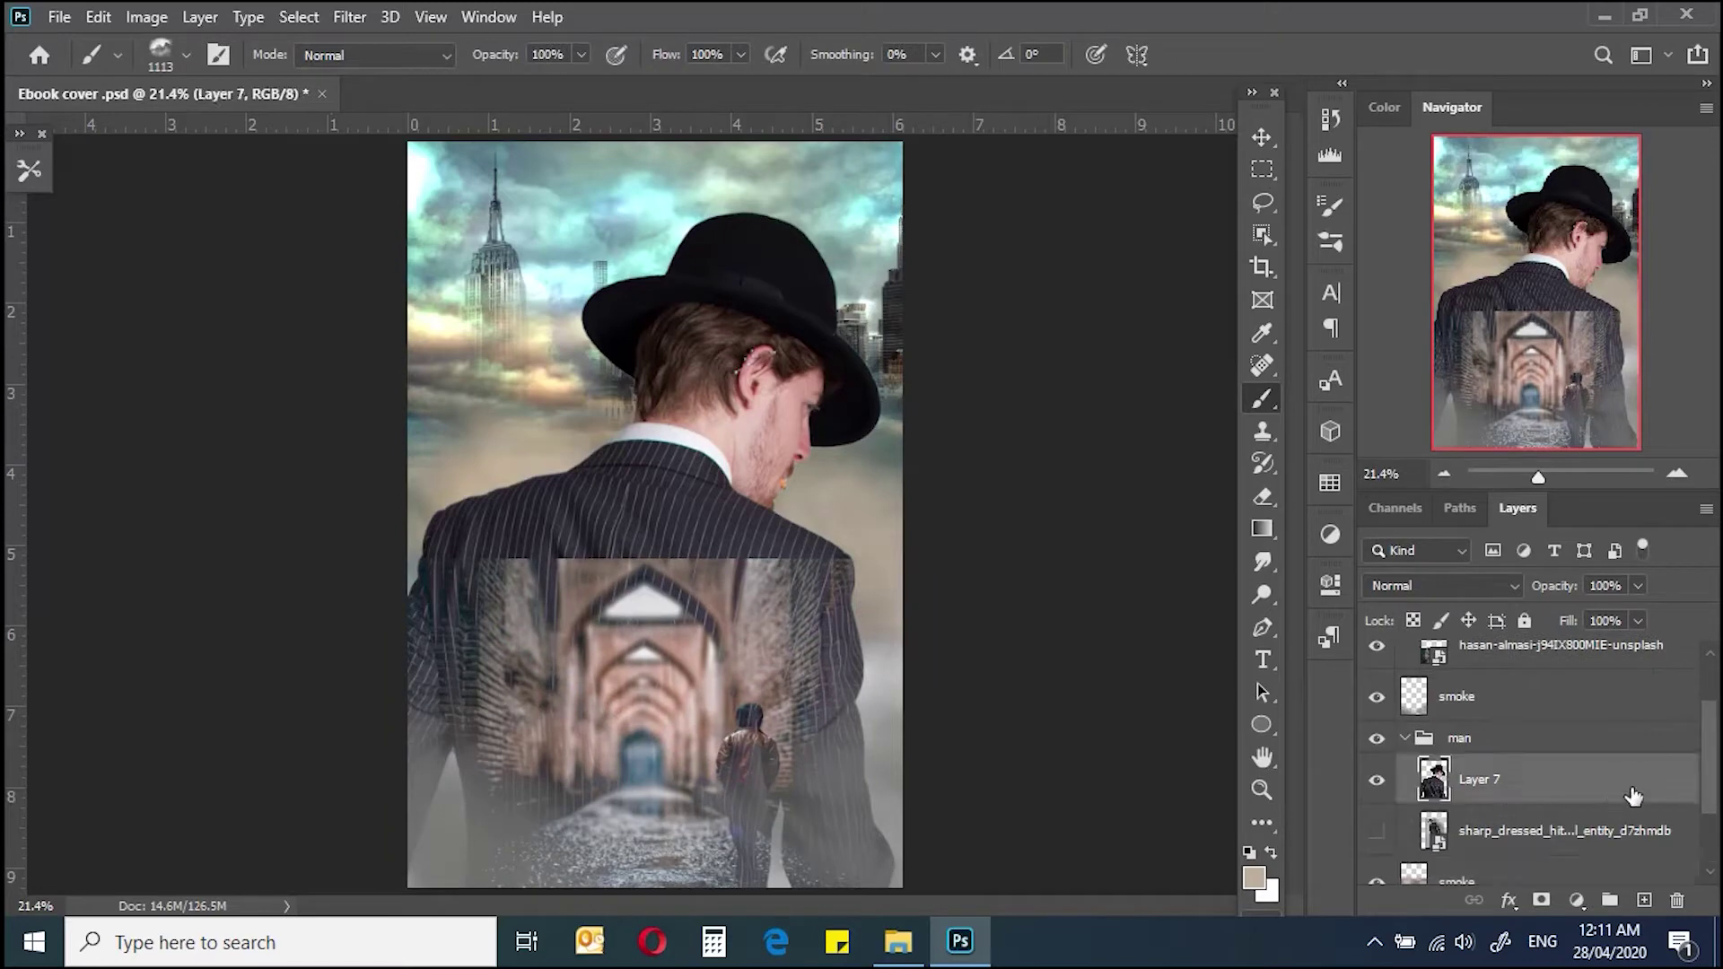
left_click(349, 16)
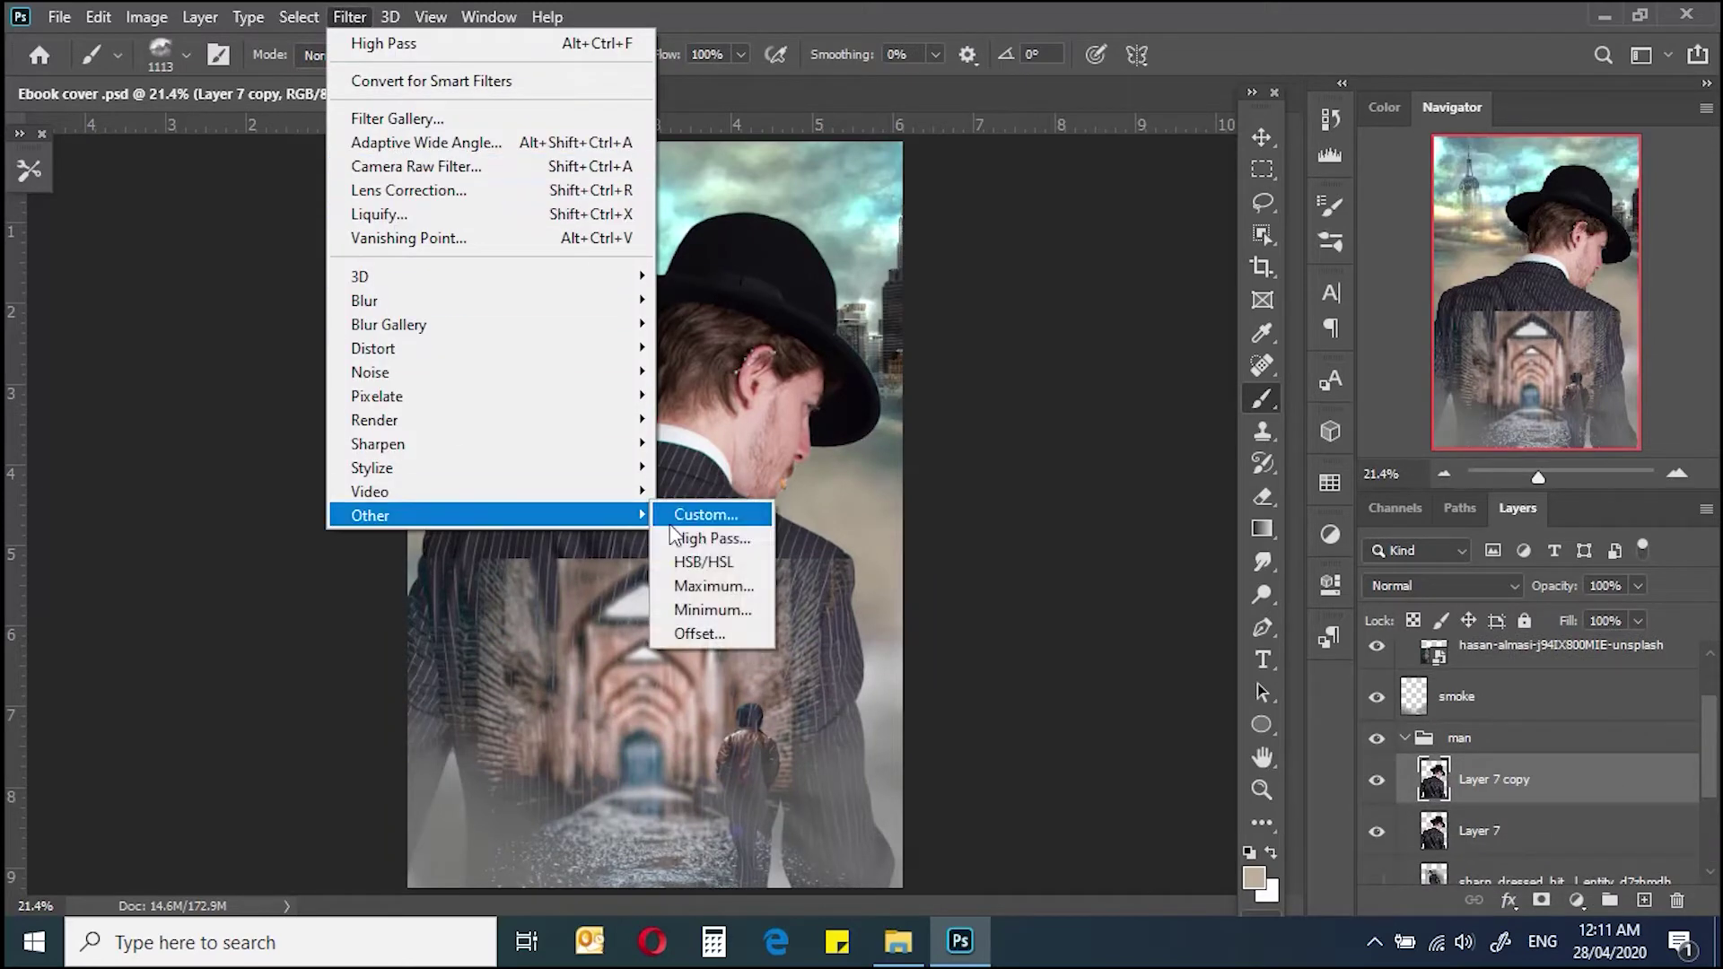
left_click(717, 535)
left_click(1315, 305)
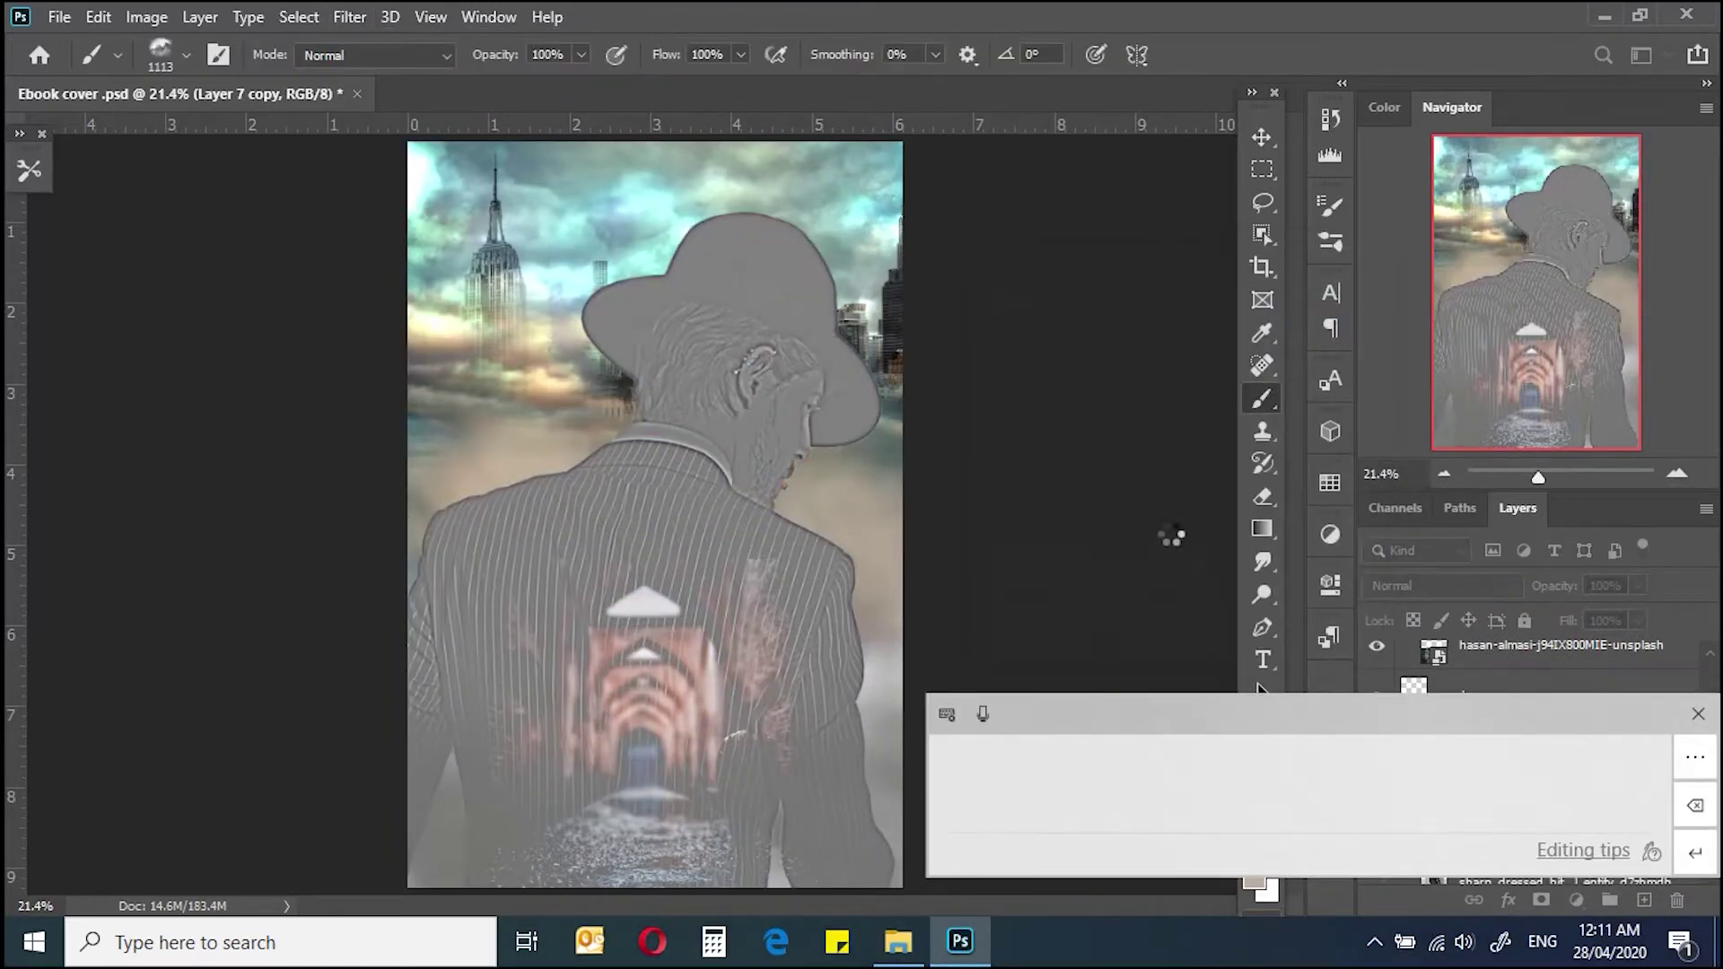
key("shift+alt+o")
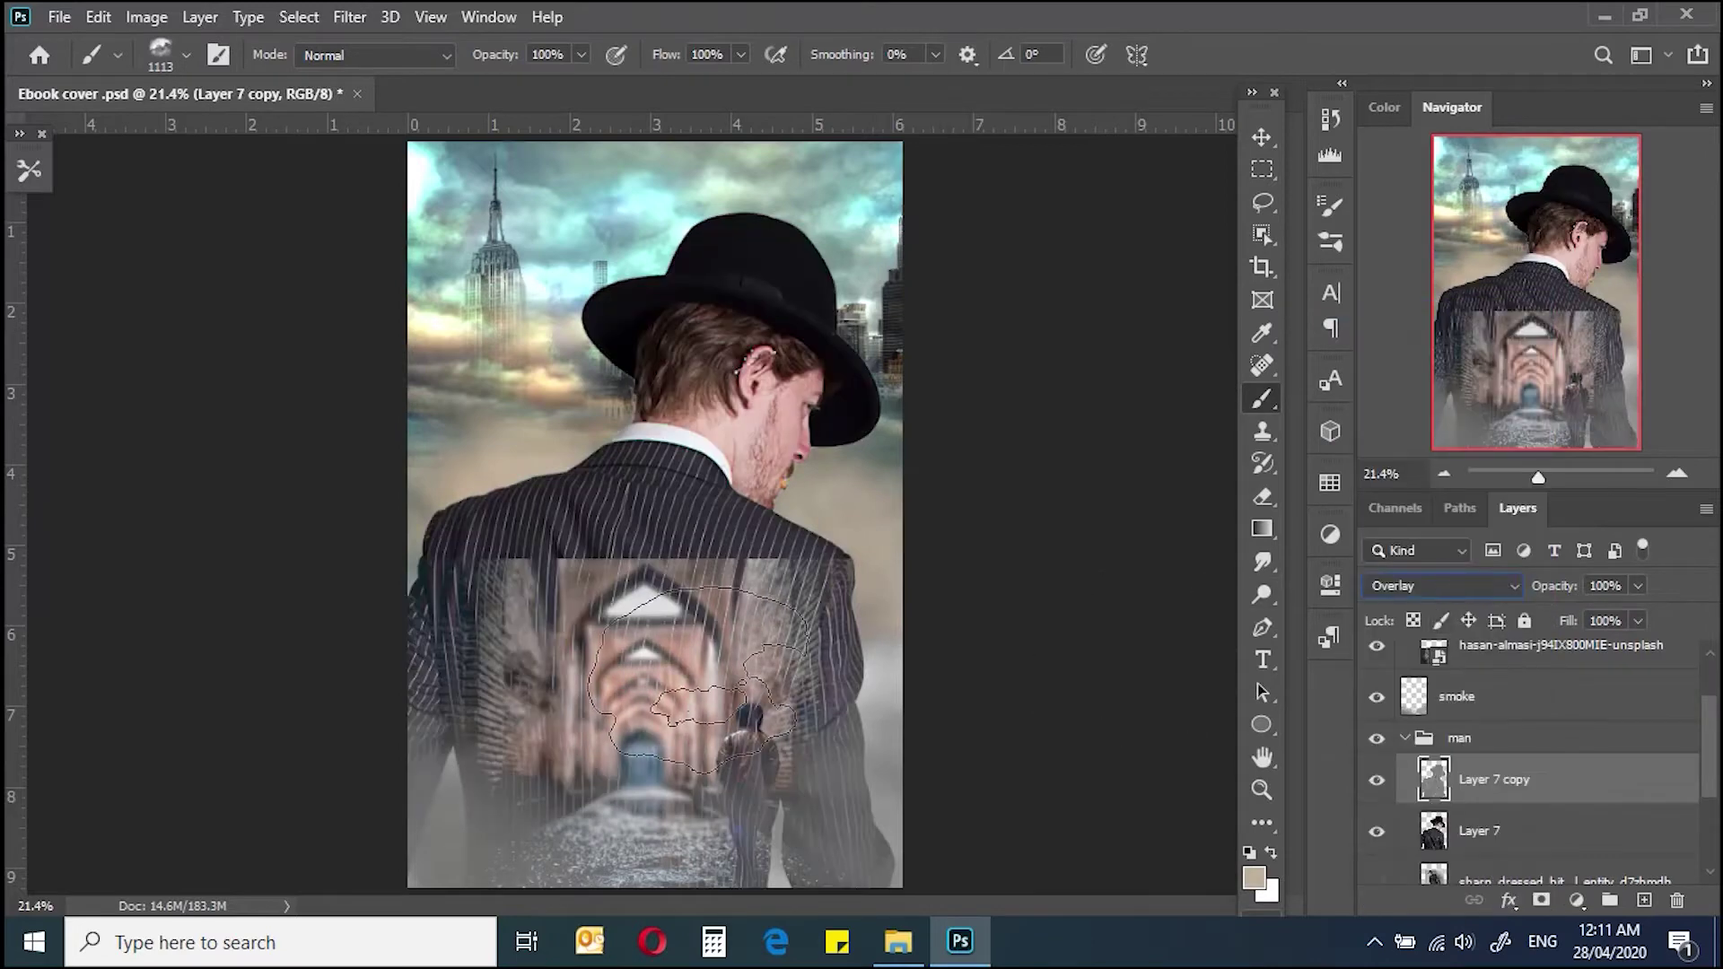
right_click(789, 475)
double_click(911, 516)
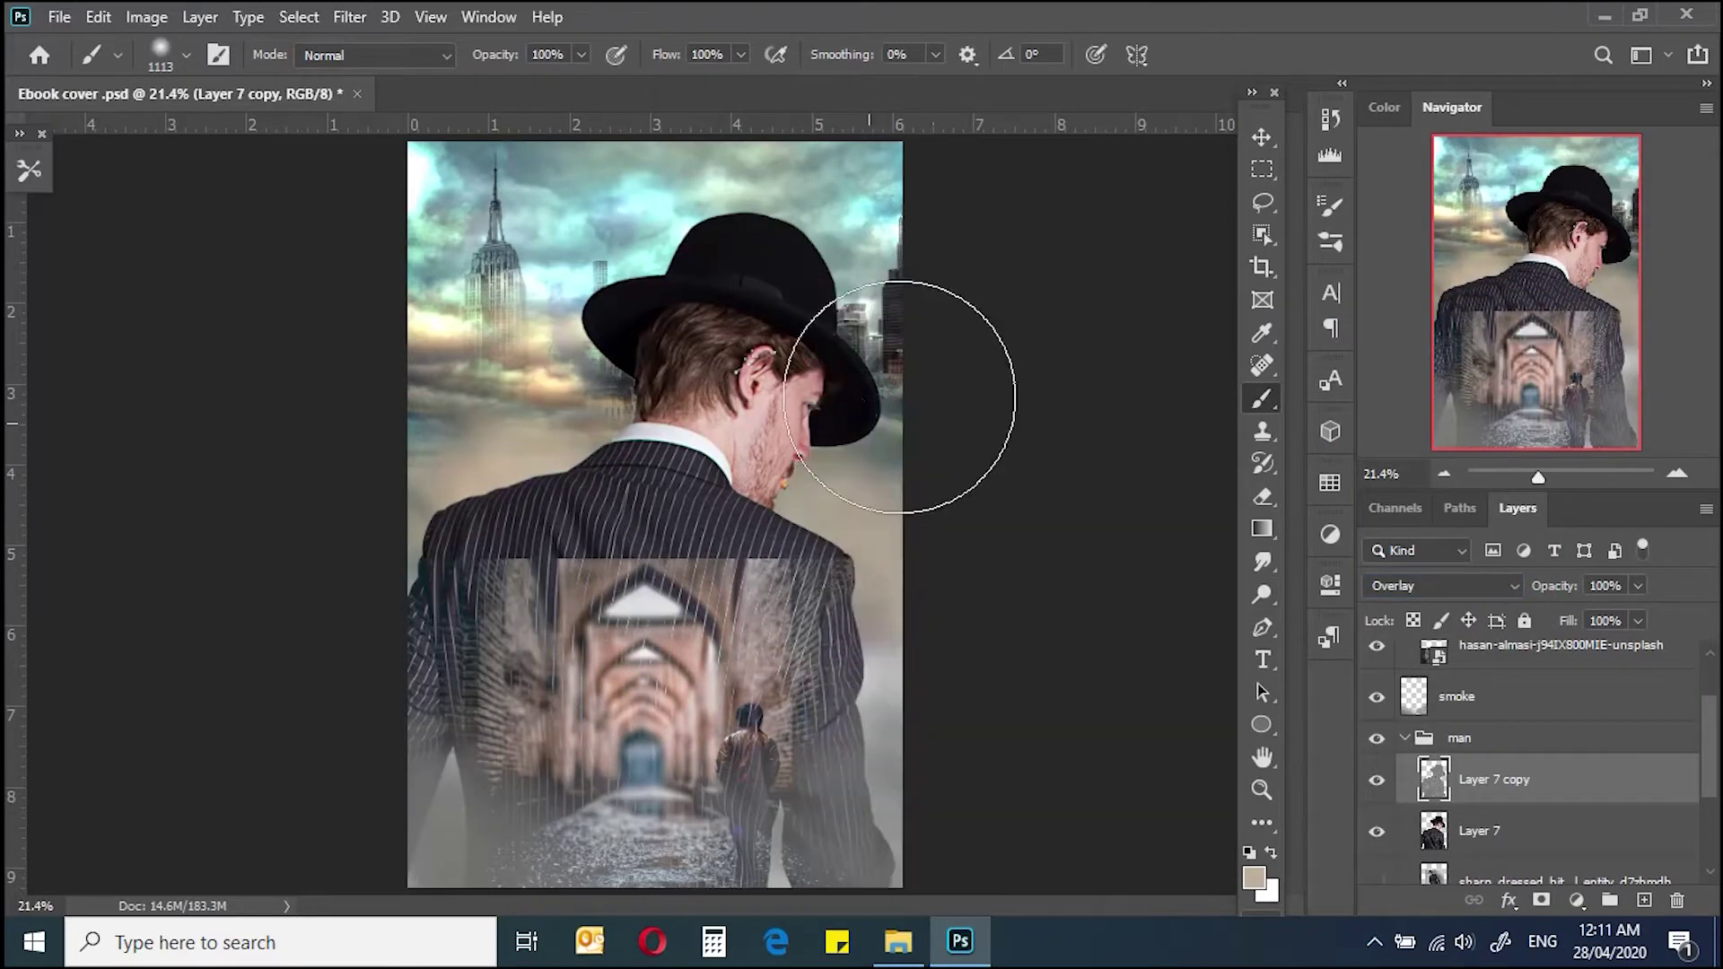
Step: Target the corridor layer's mask and enlarge the soft brush to about 328 px
left_click(1537, 660)
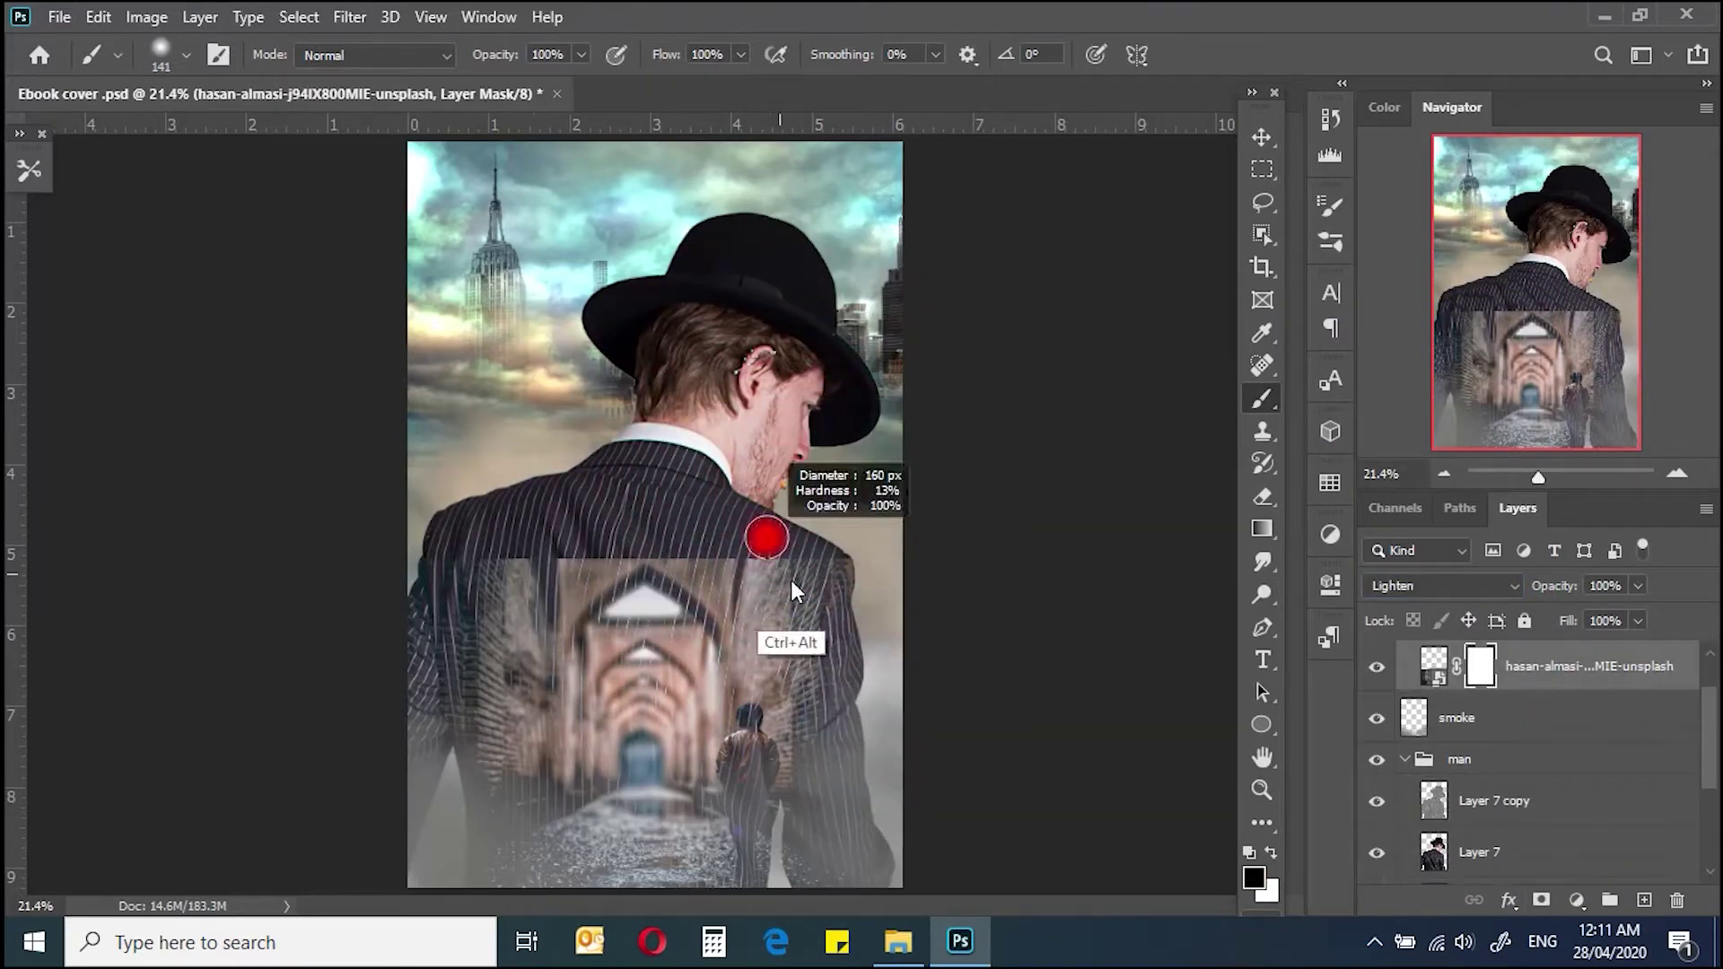
left_click_drag(793, 590, 799, 509)
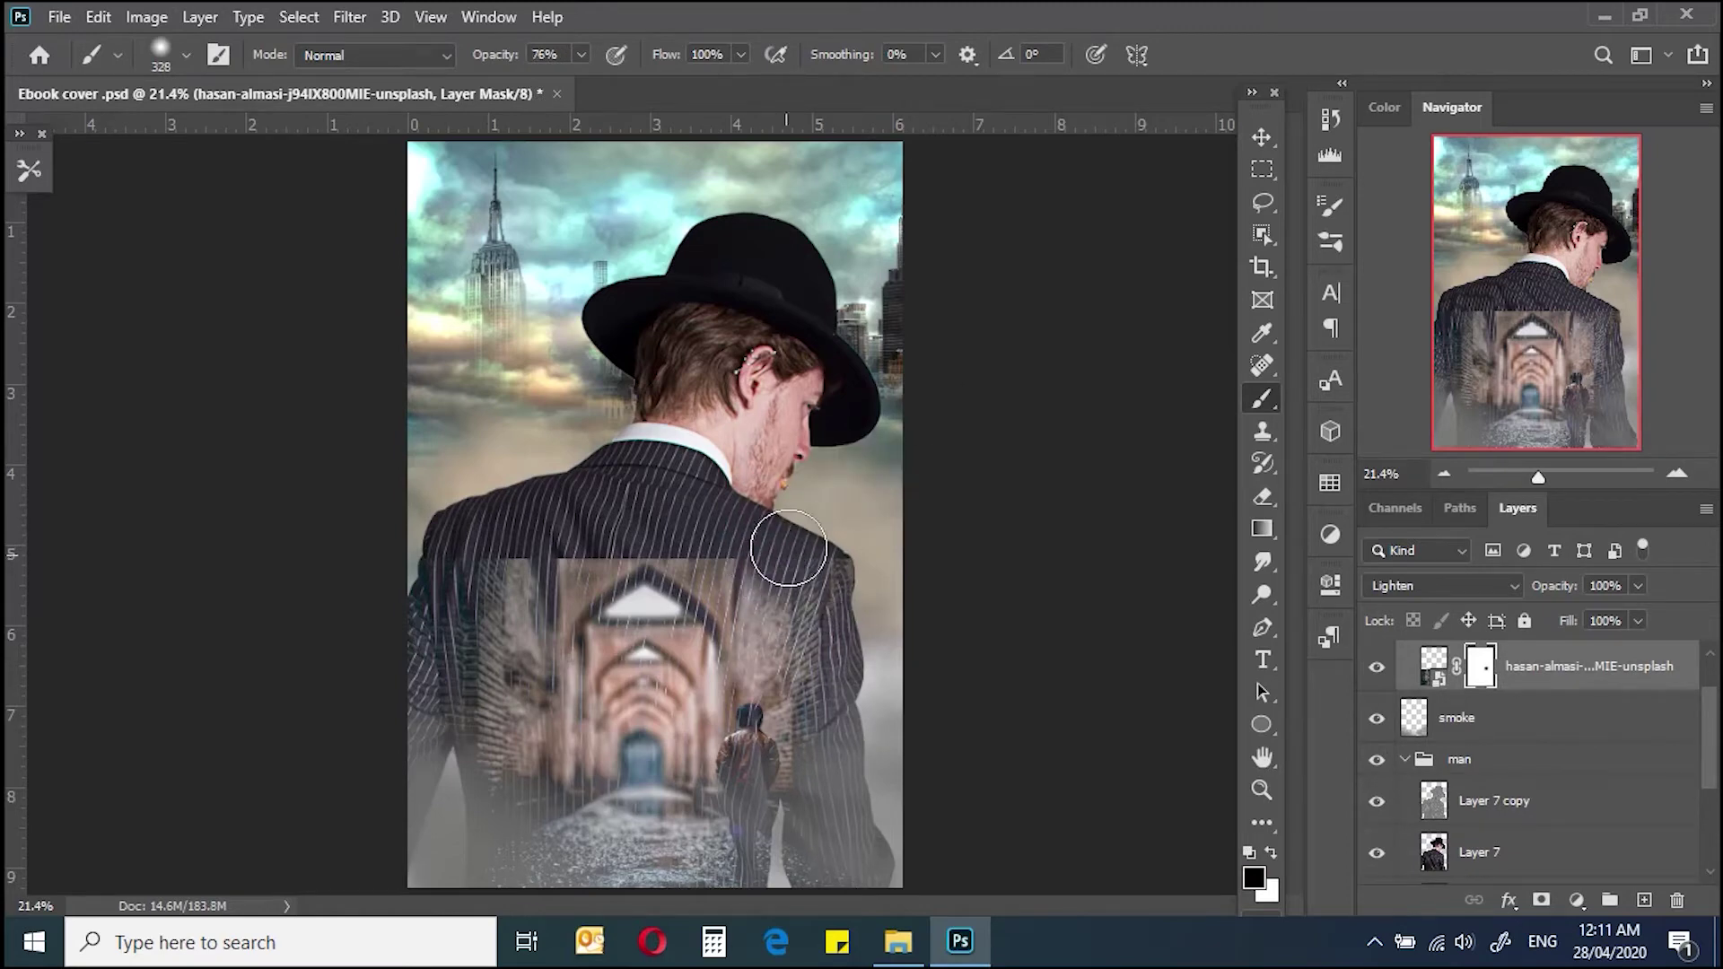
scroll(1371, 787, "up", 2)
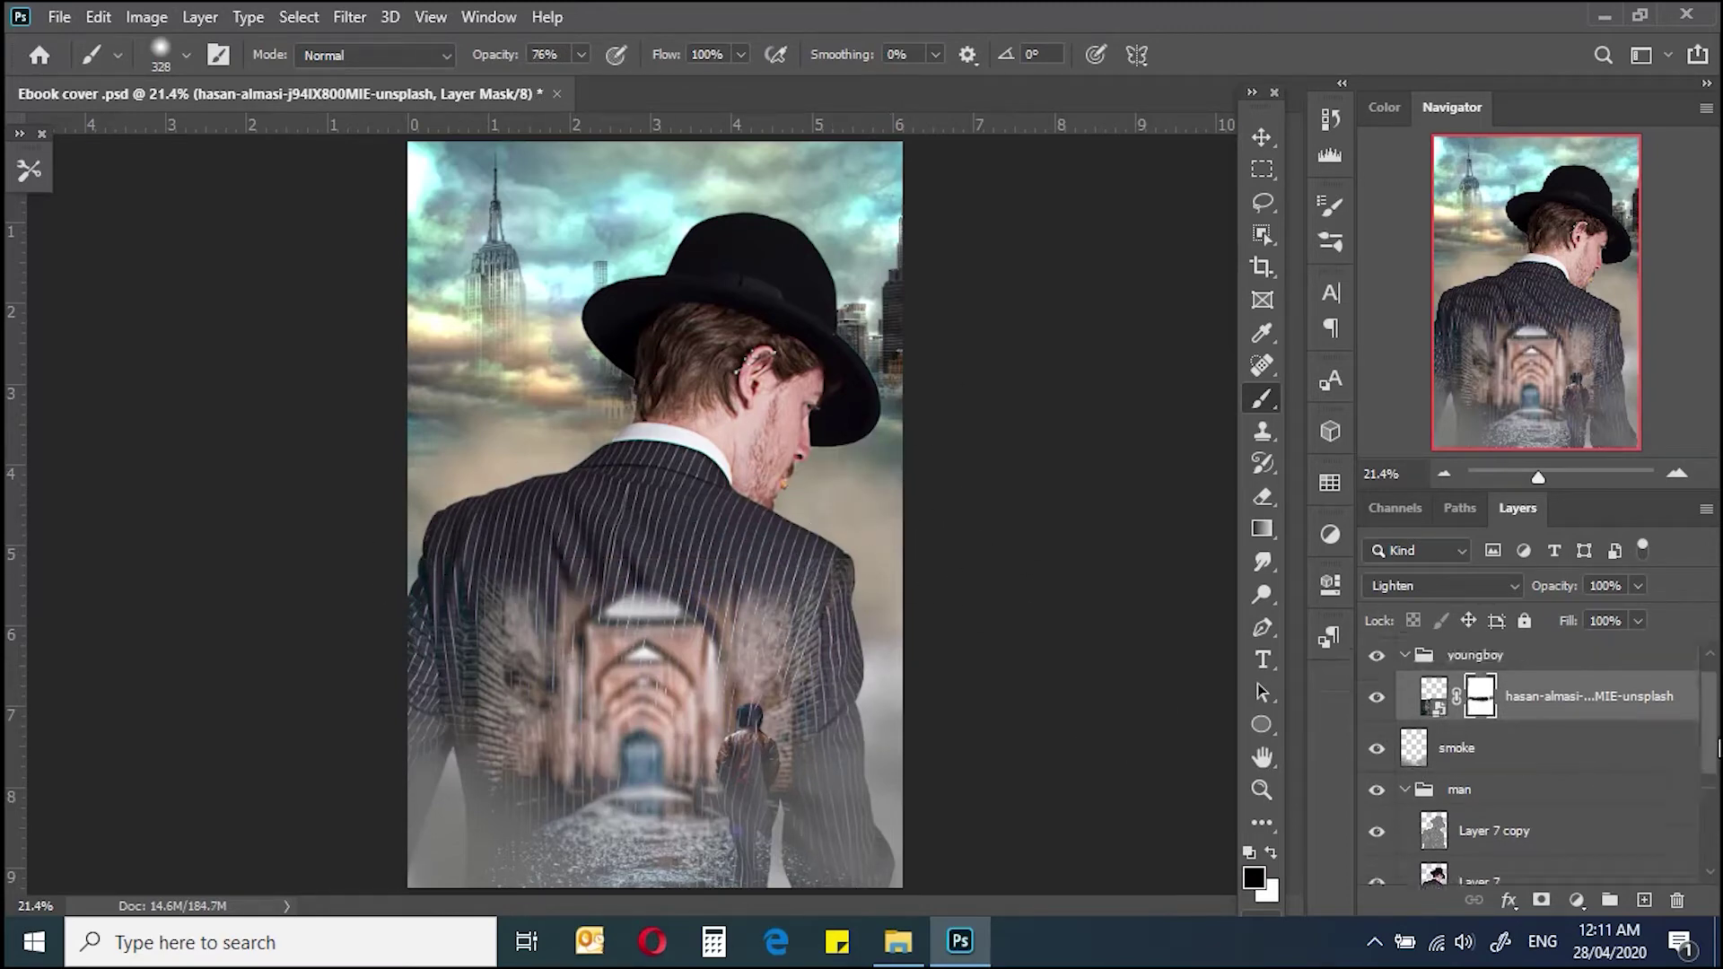
Step: Try Hard Light, Pin Light and Vivid Light on the corridor, settling on Lighten
left_click(1434, 717)
left_click(1411, 590)
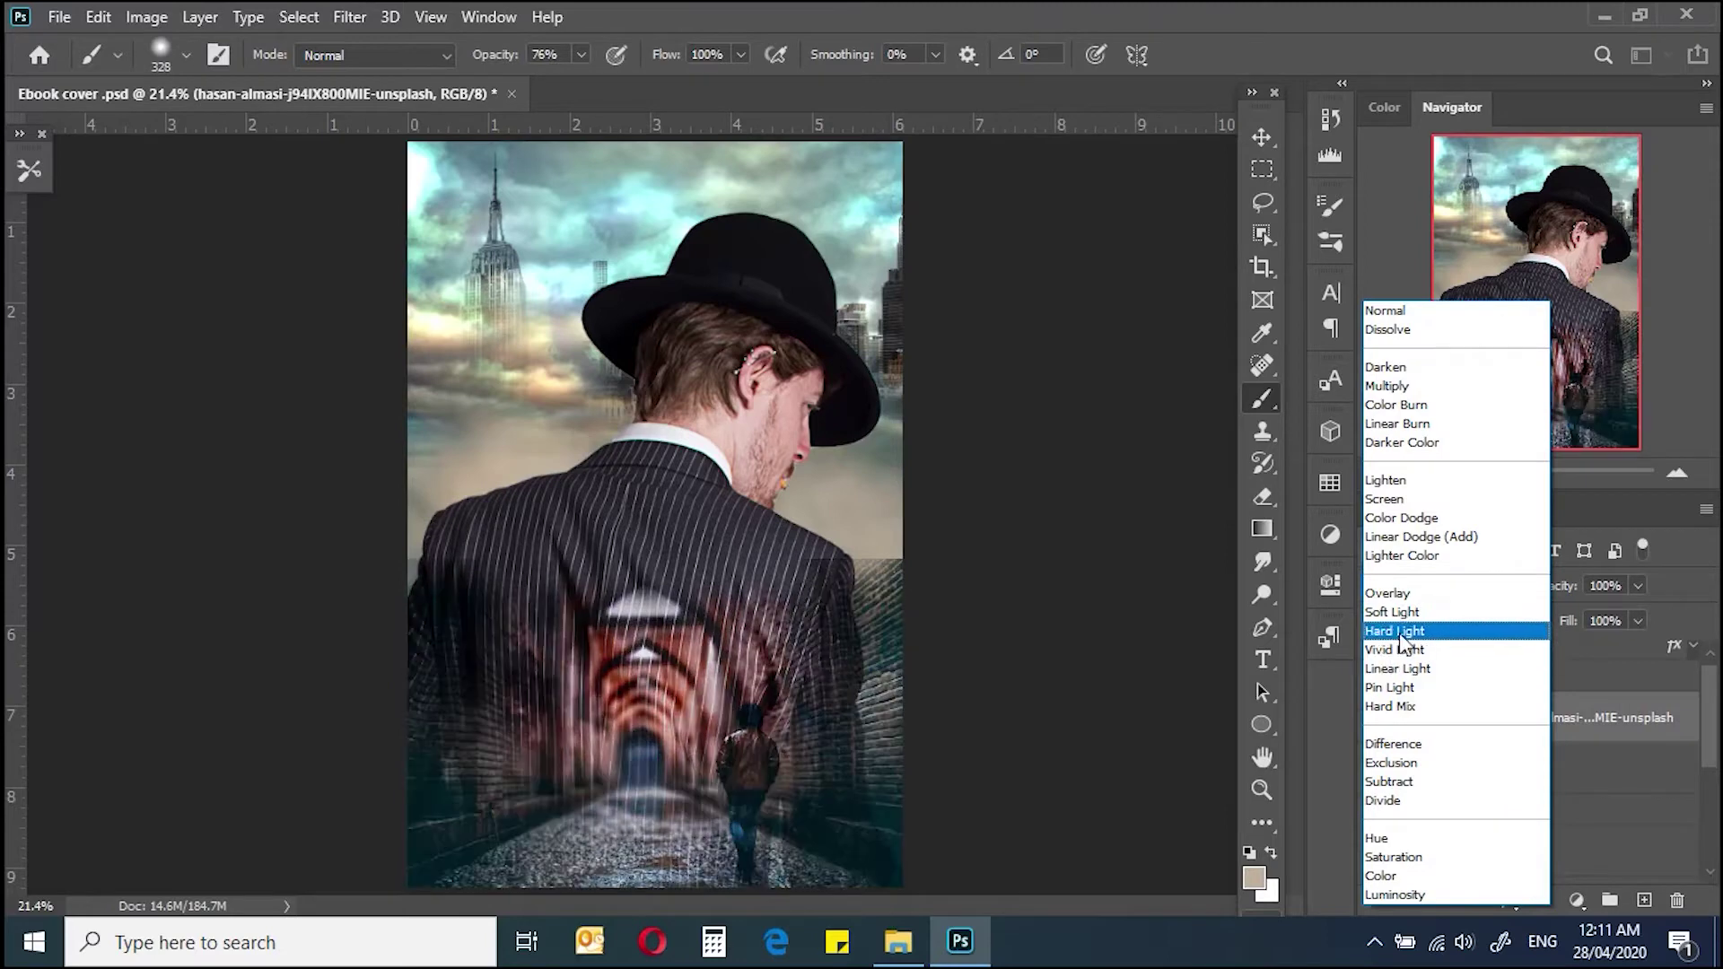
key("Down")
key("Down")
key("Down")
key("Up")
key("Up")
key("Up")
left_click(1396, 647)
left_click(1431, 590)
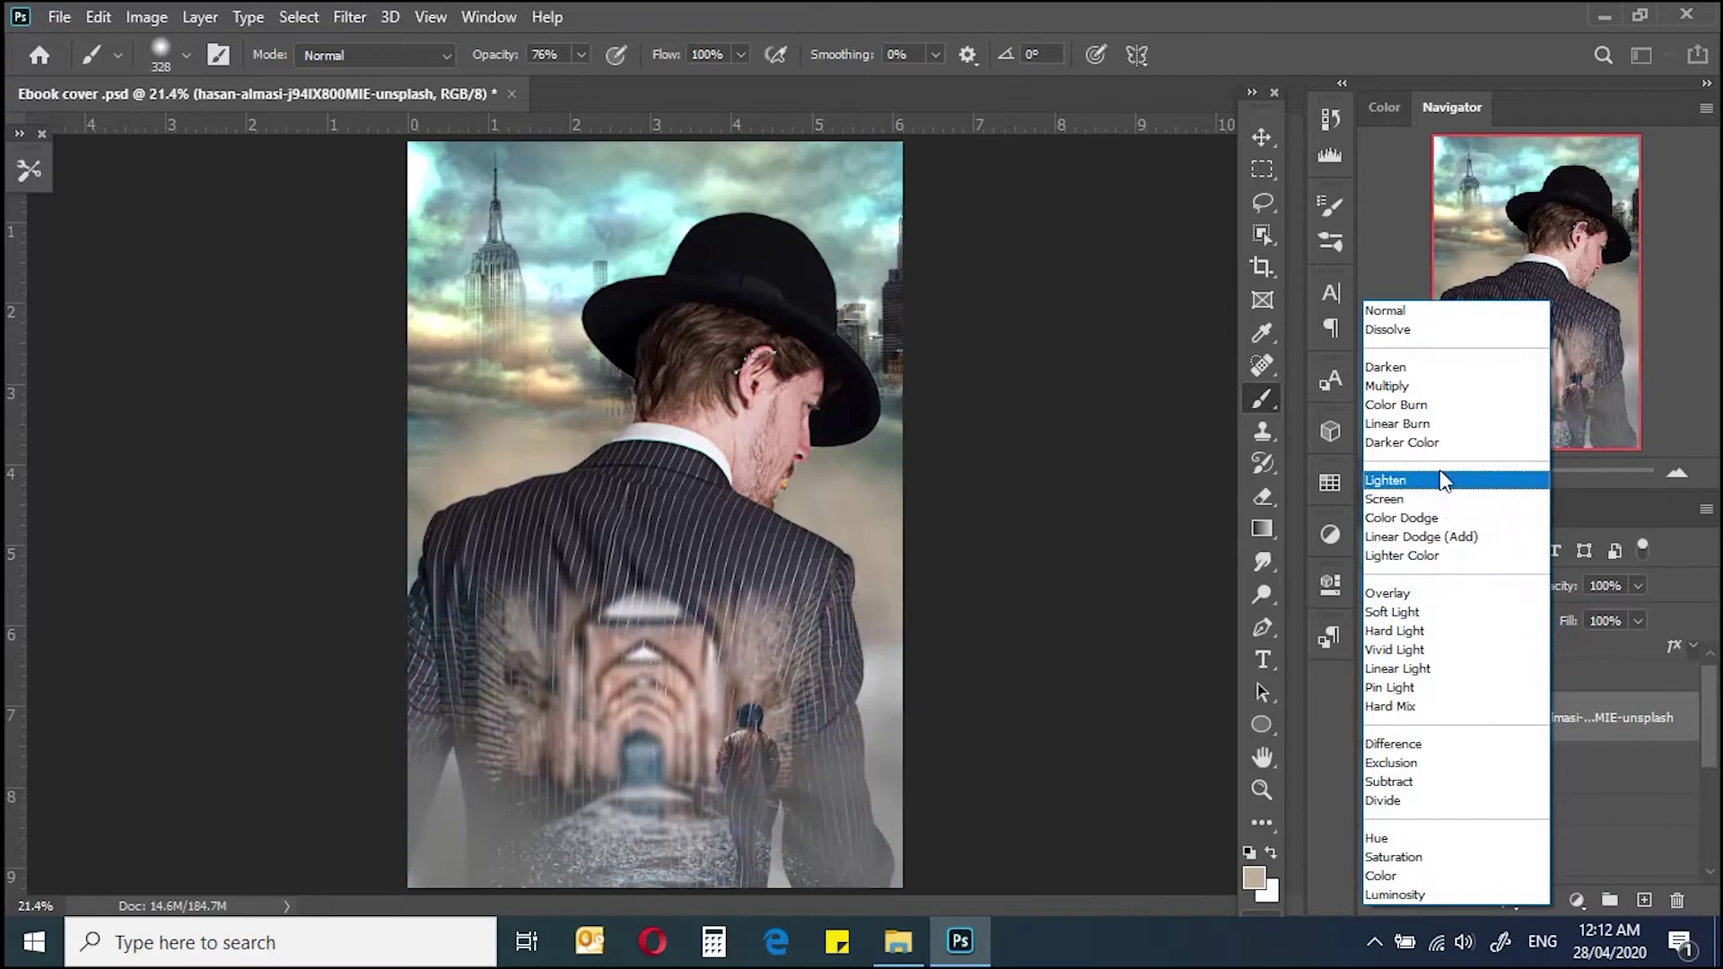
left_click(1411, 481)
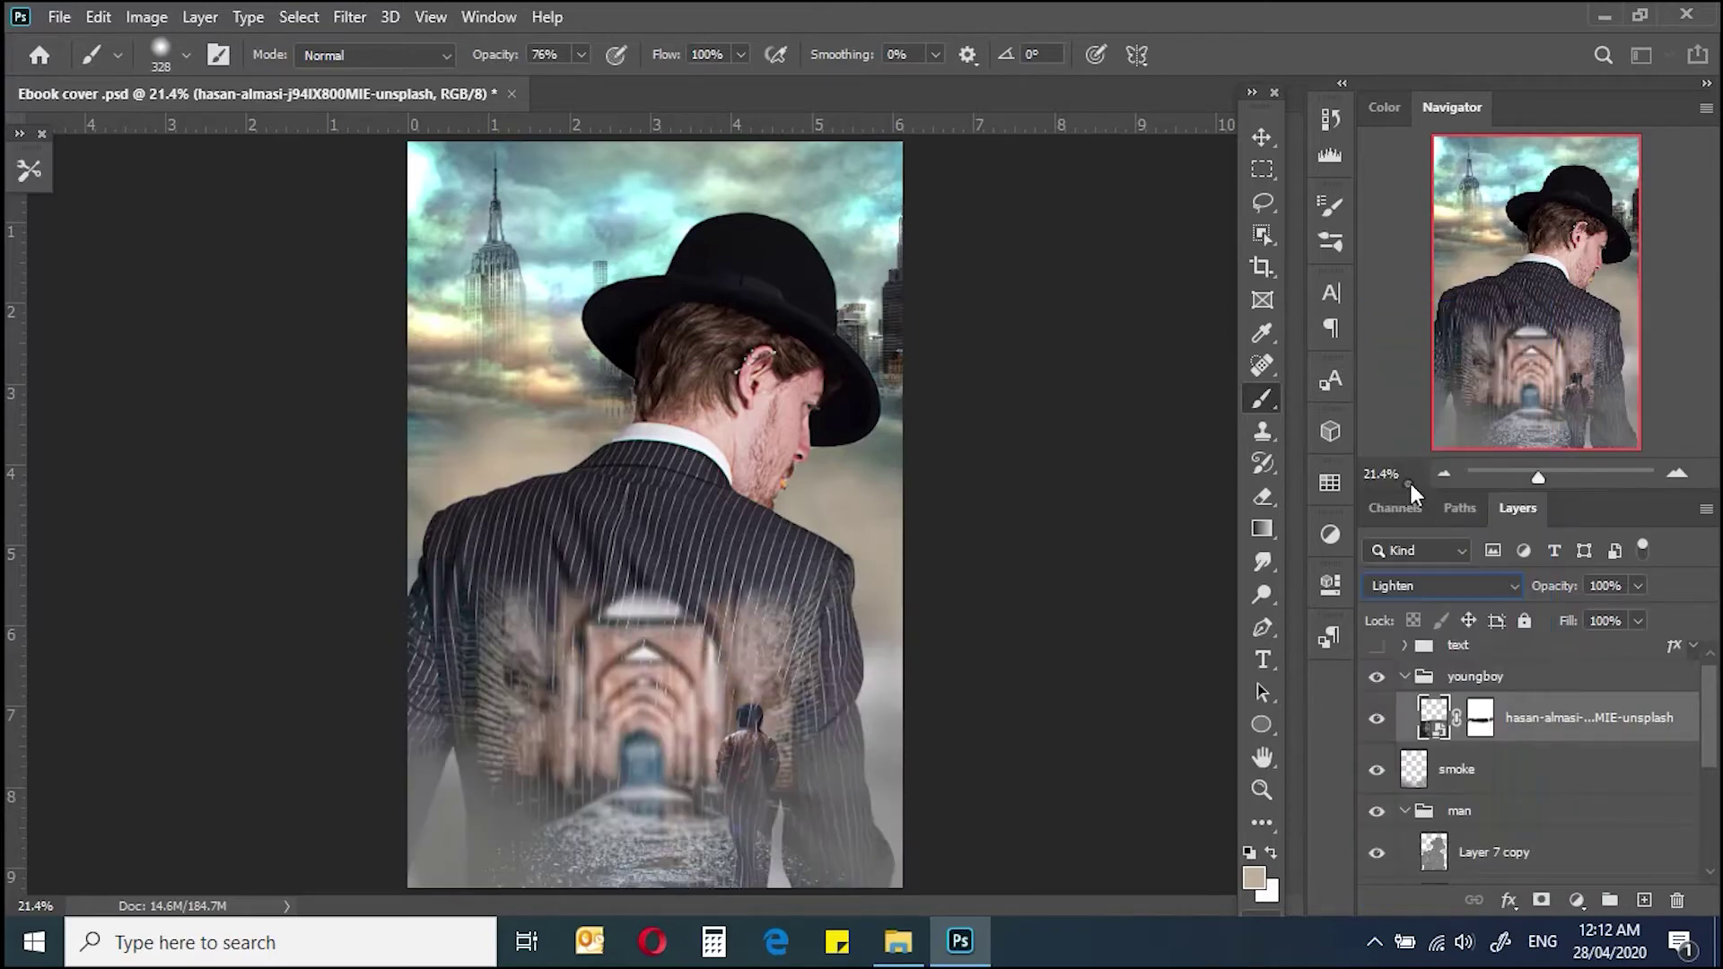
scroll(676, 601, "up", 4)
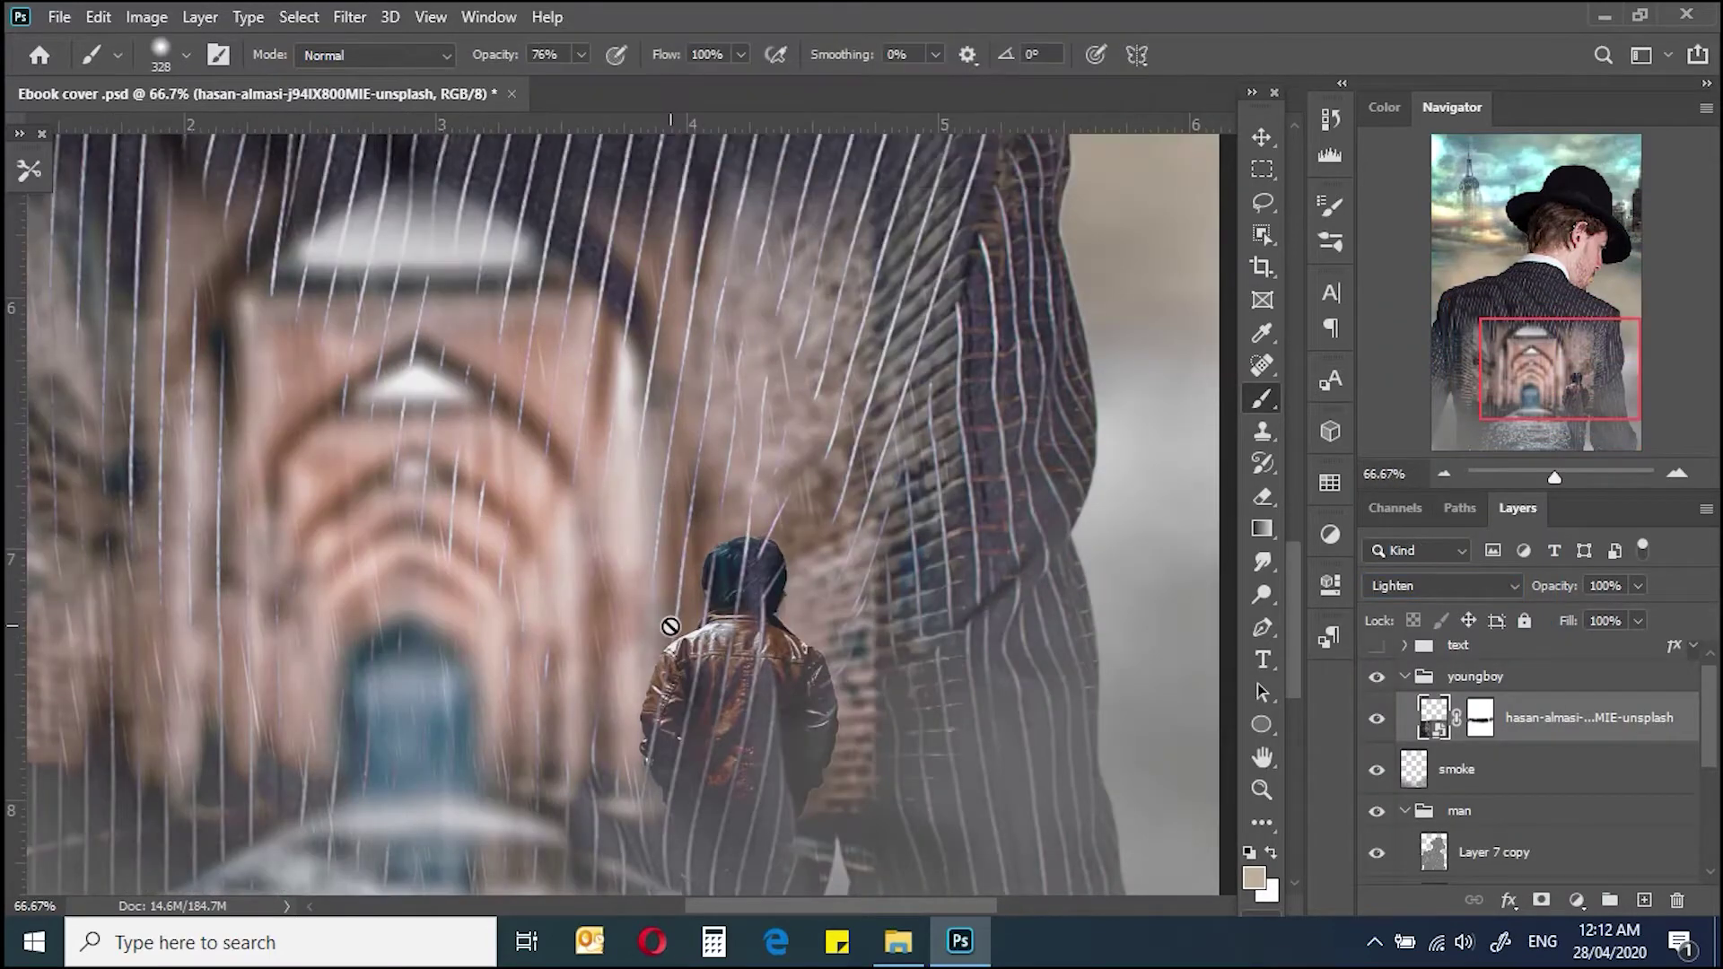
scroll(671, 633, "down", 4)
left_click(1405, 677)
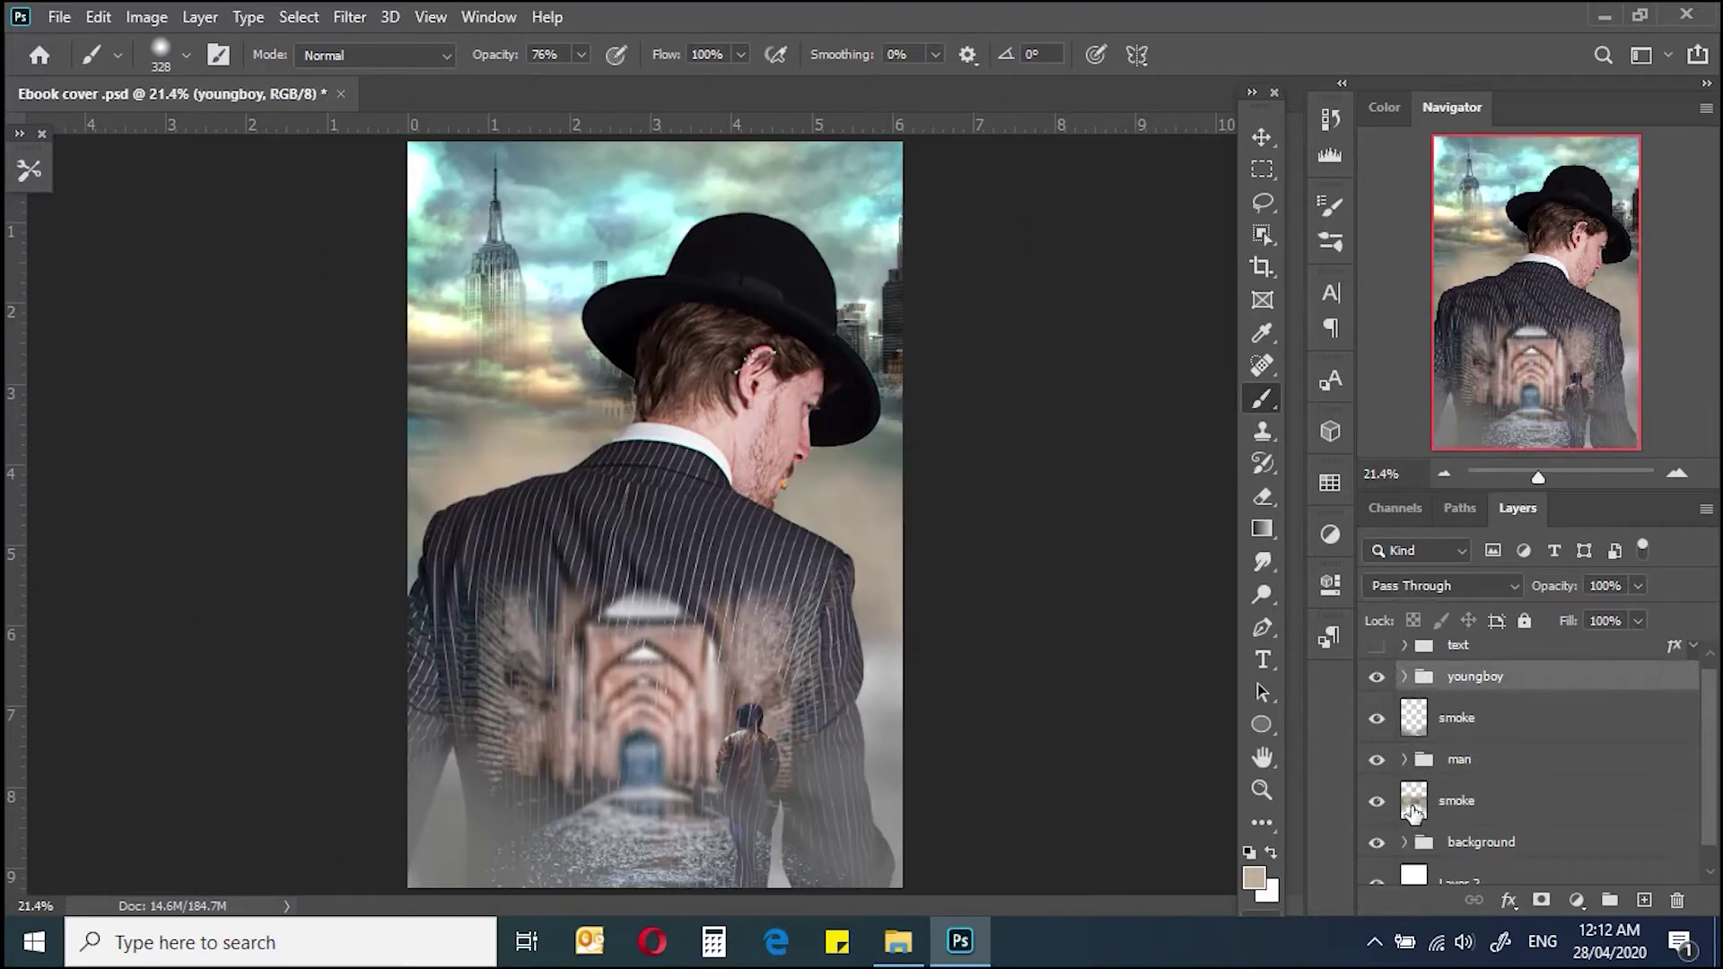
Step: Select the lower smoke layer and apply a smoke brush preset
left_click(1413, 812)
left_click(29, 169)
left_click_drag(308, 330, 310, 574)
left_click(90, 676)
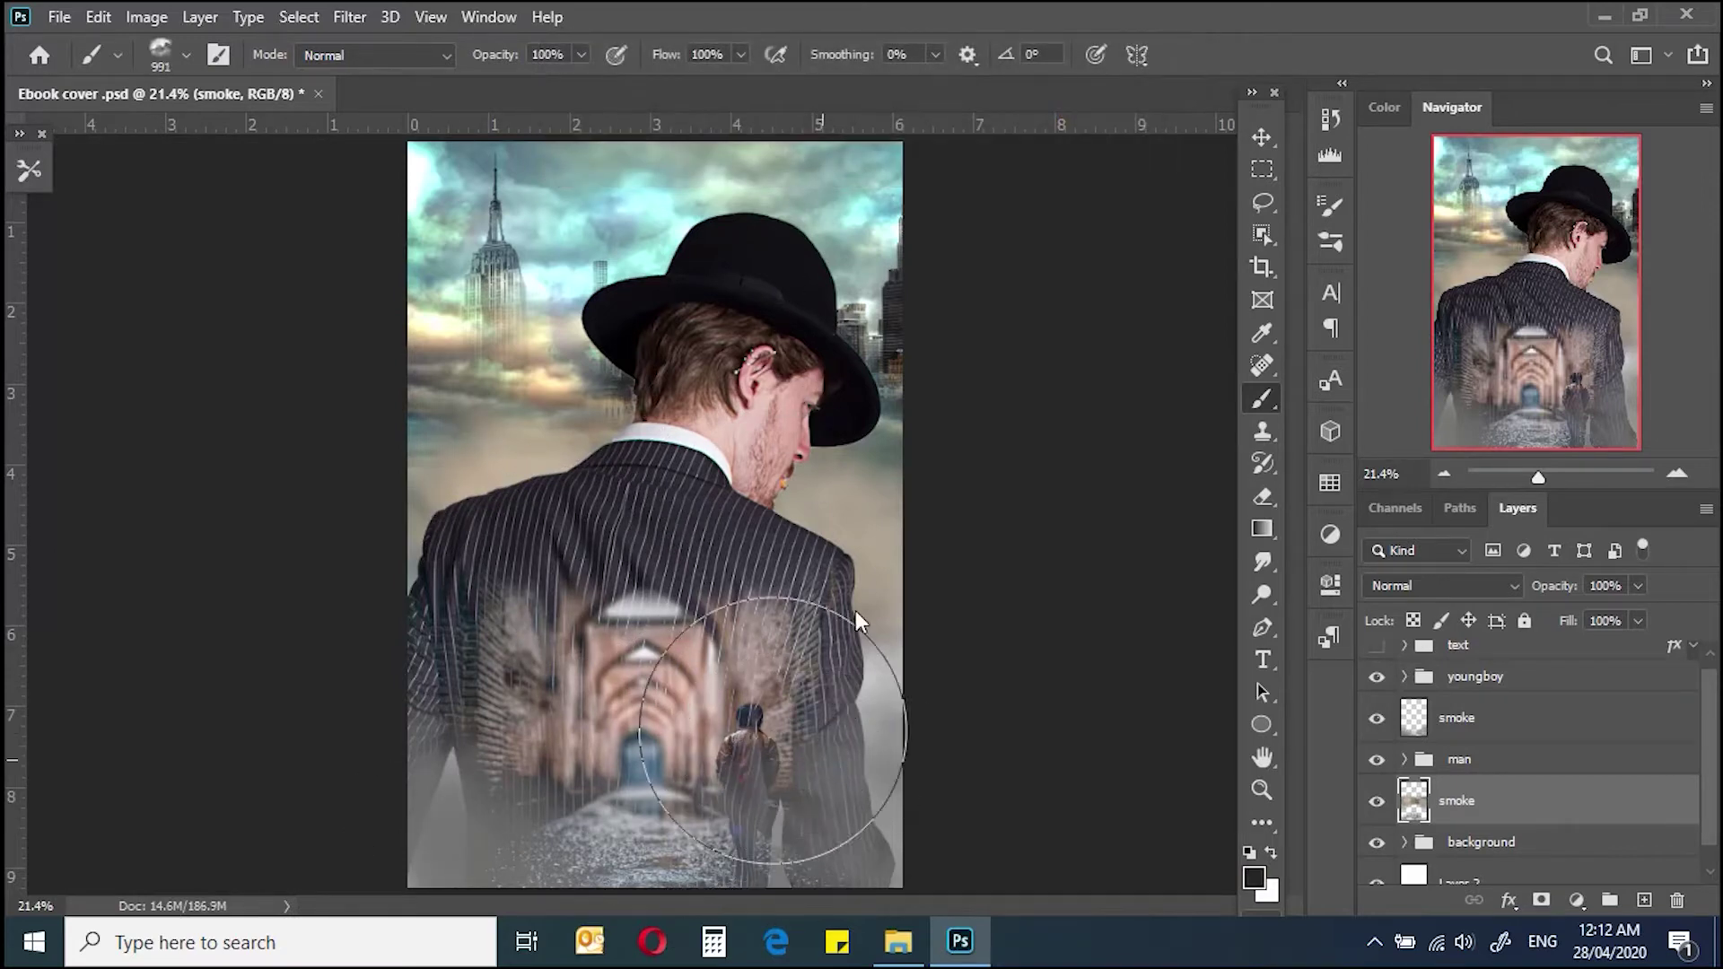
Step: On the upper smoke layer, stamp dark smoke at the bottom corners, undoing a white stroke
key("alt+bracketright")
left_click_drag(902, 691, 884, 817)
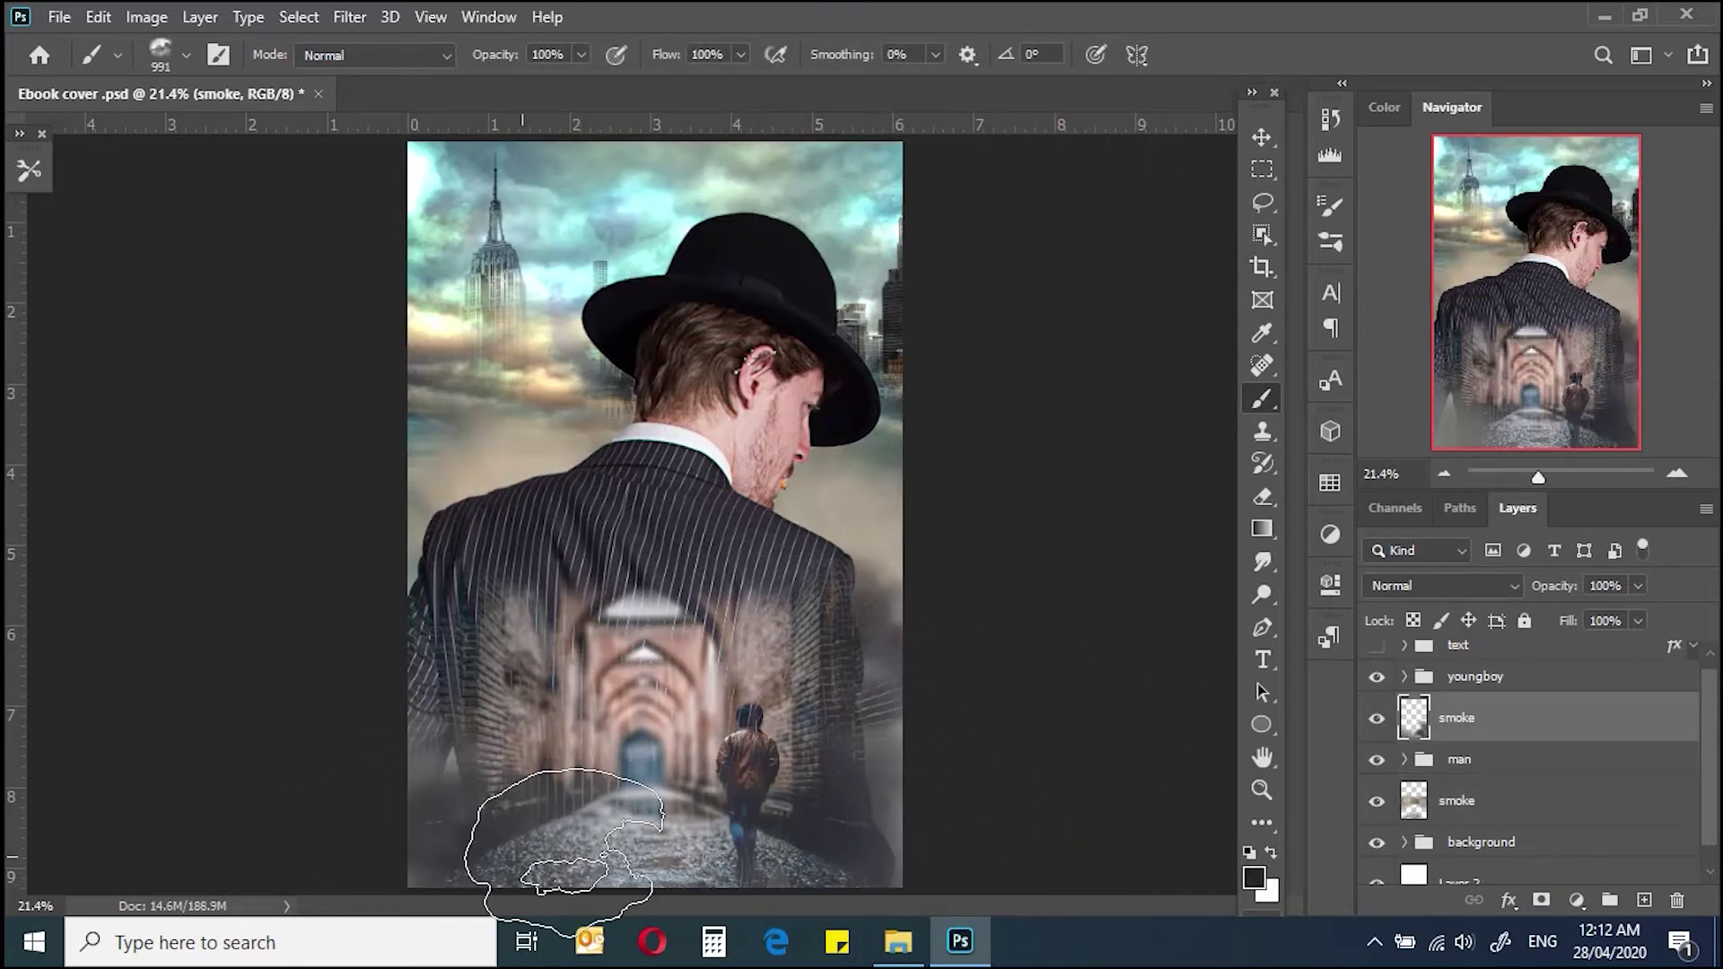
left_click(455, 751)
left_click(906, 798)
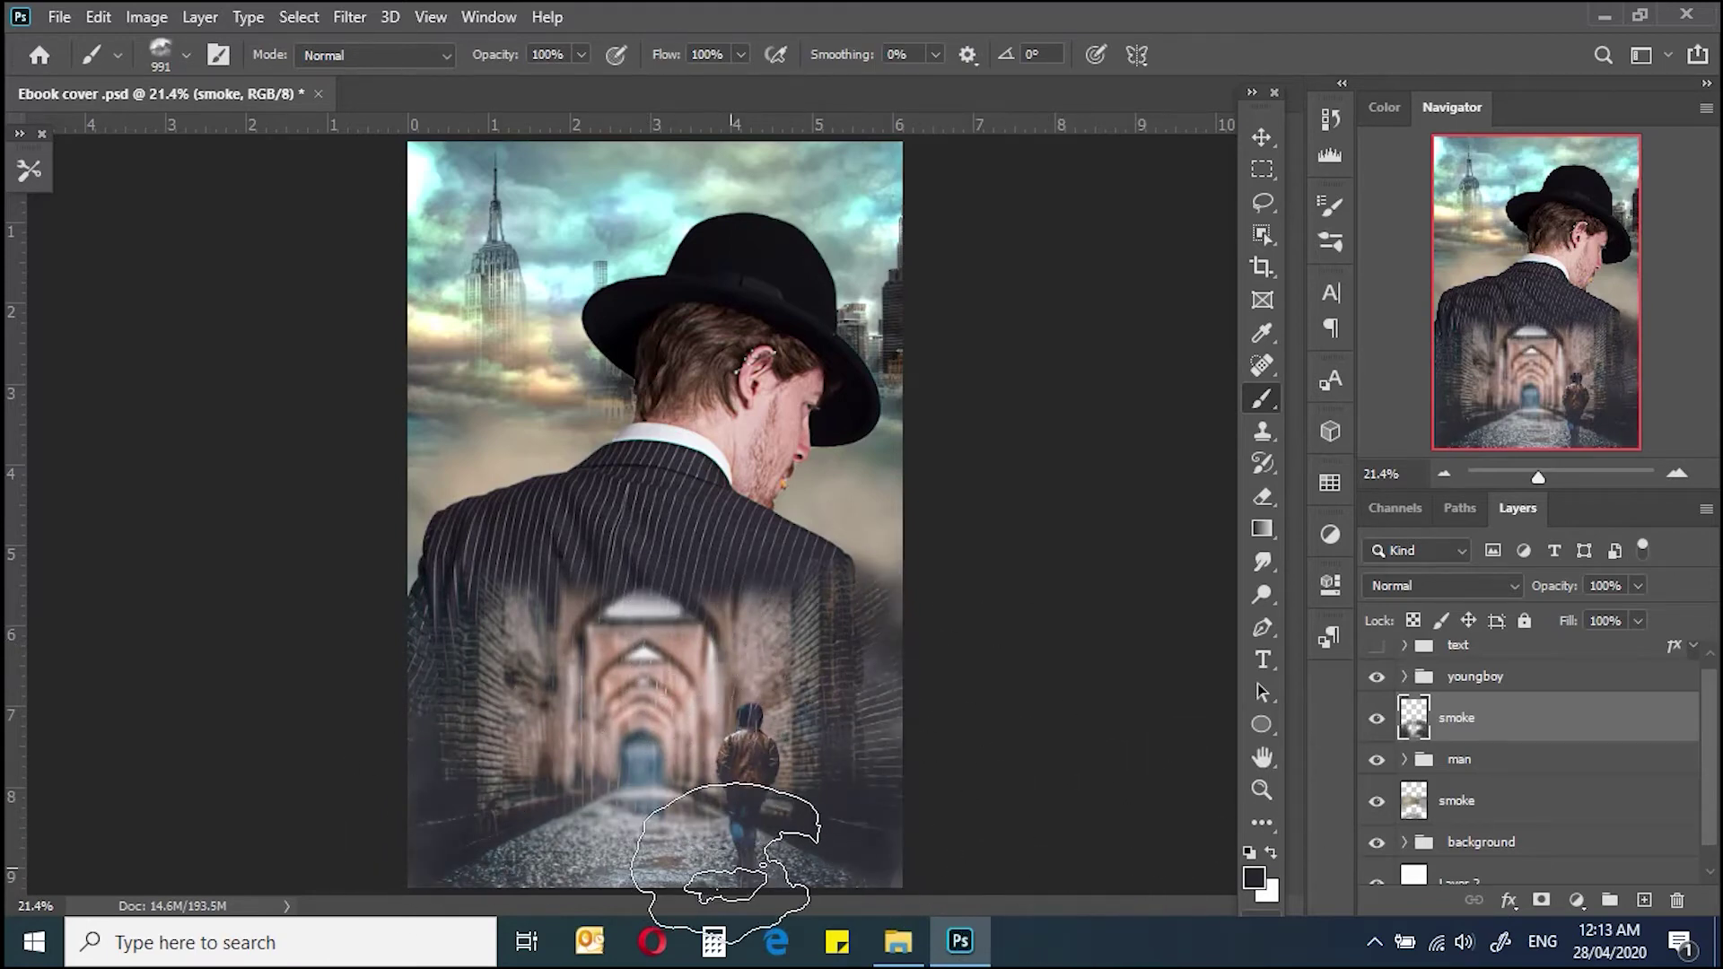
key("x")
left_click(880, 729)
key("ctrl+z")
Step: Select the corridor layer's mask with black paint and bring up the Dodger image folder
left_click(1404, 676)
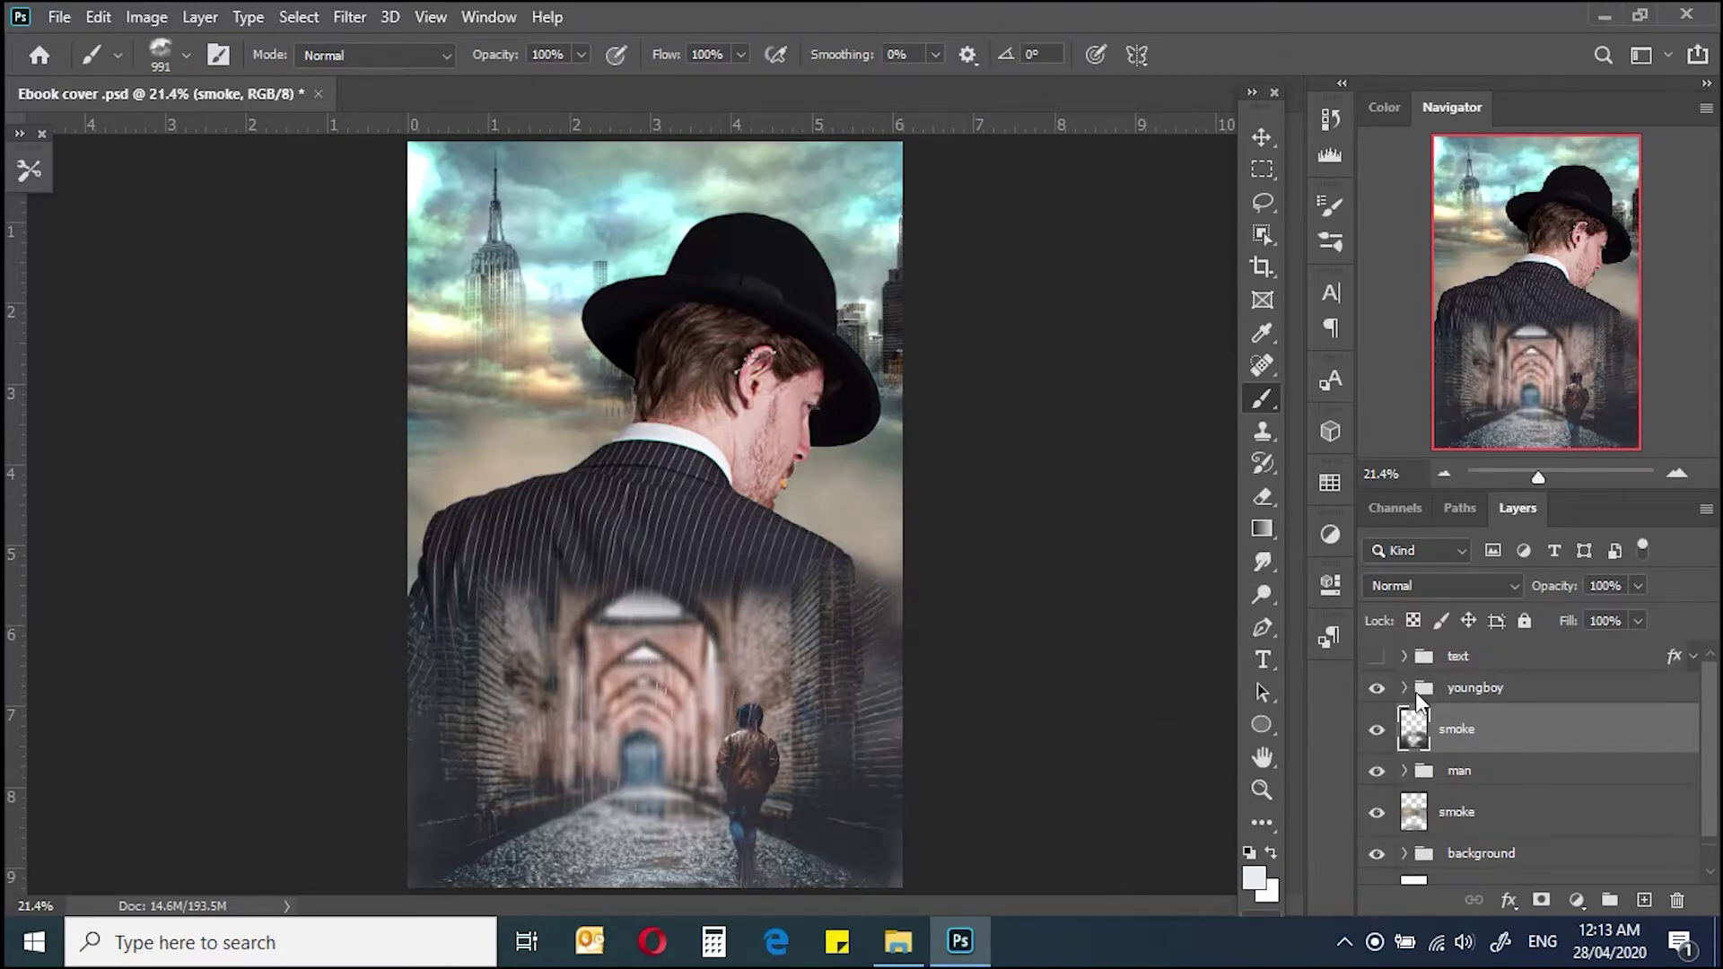
left_click(1561, 728)
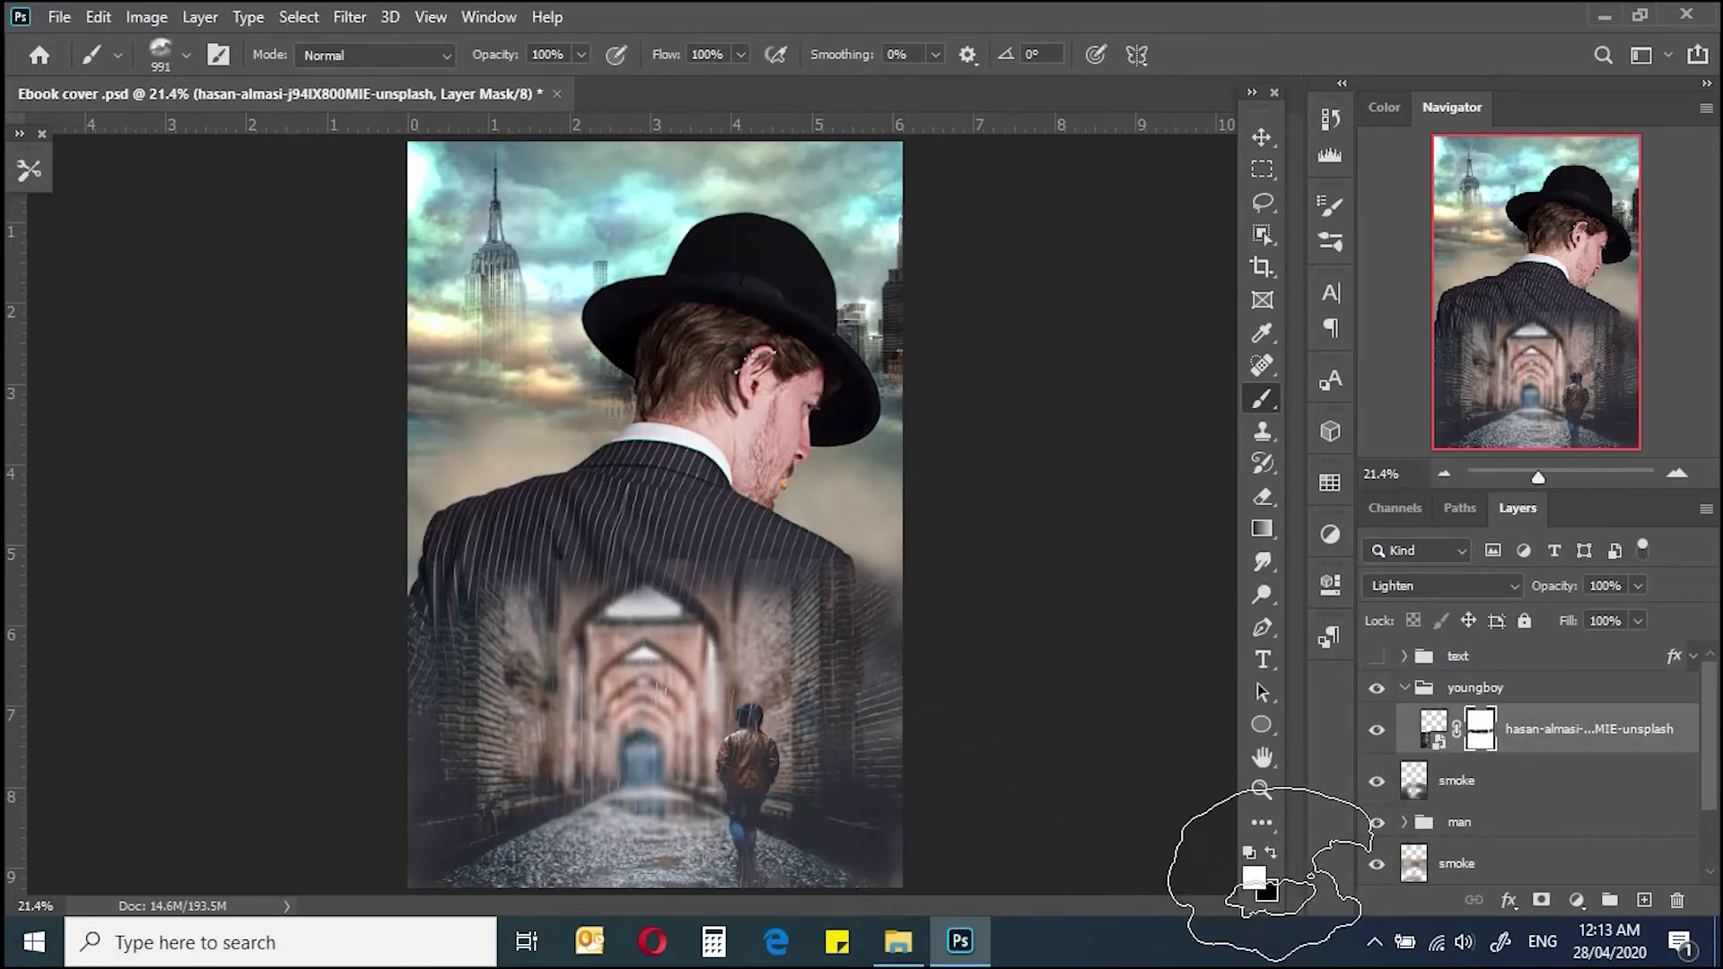
left_click(1270, 852)
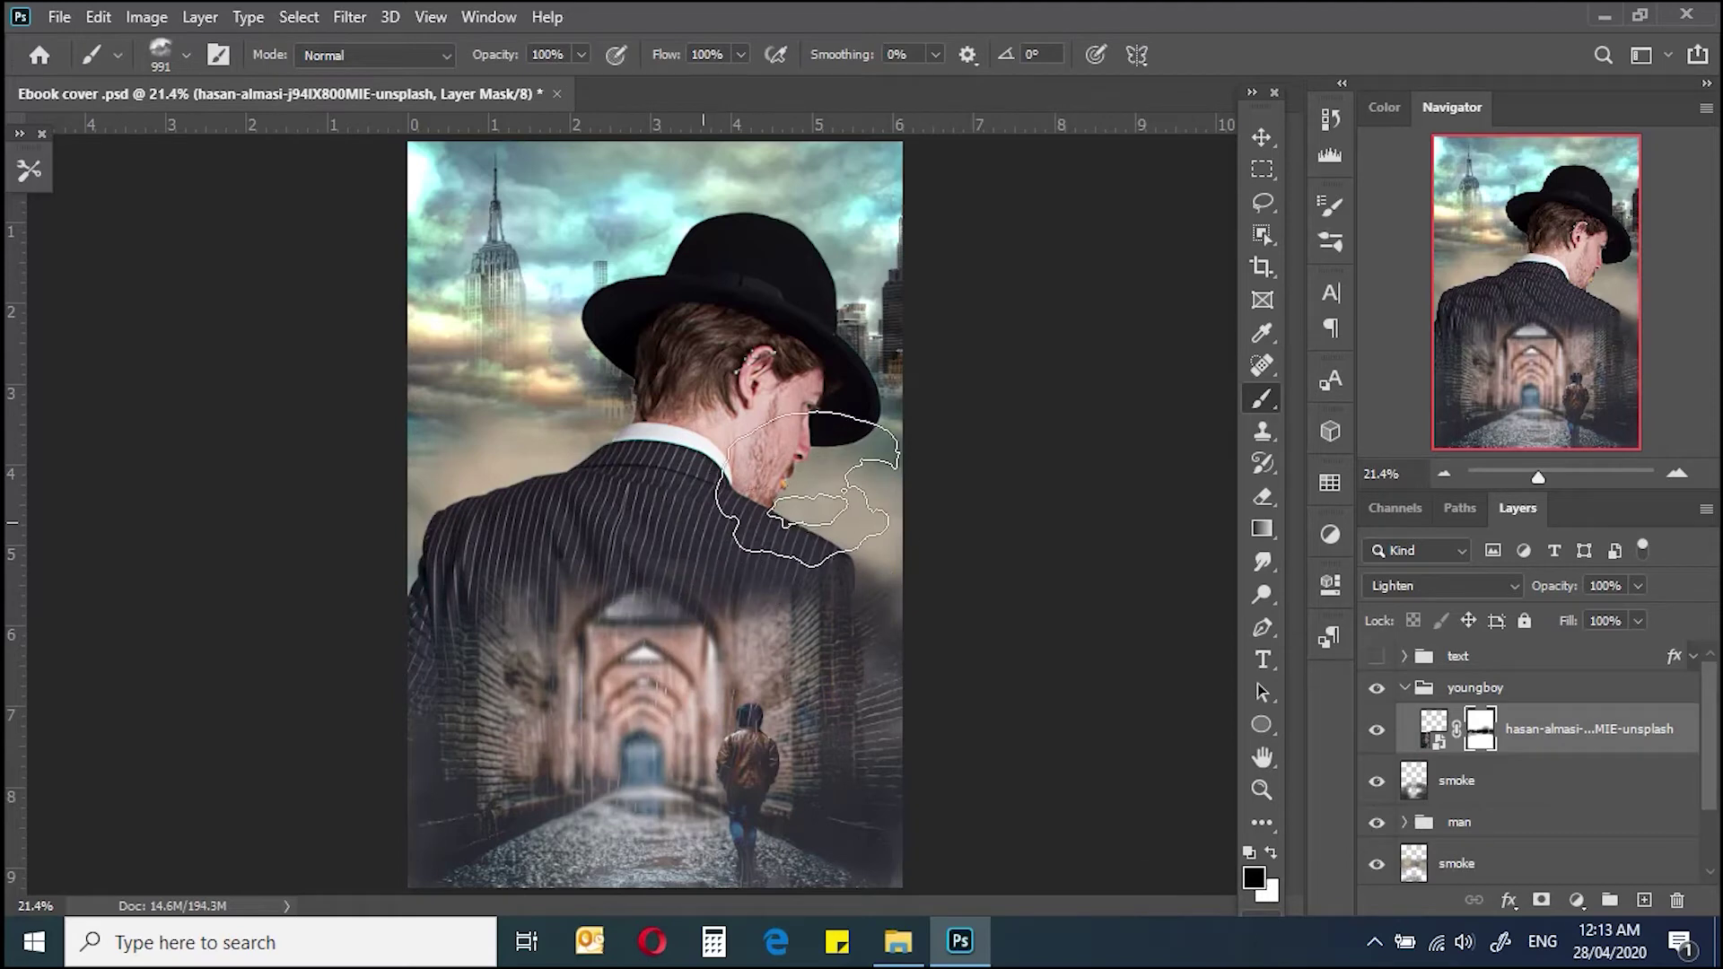
left_click(895, 838)
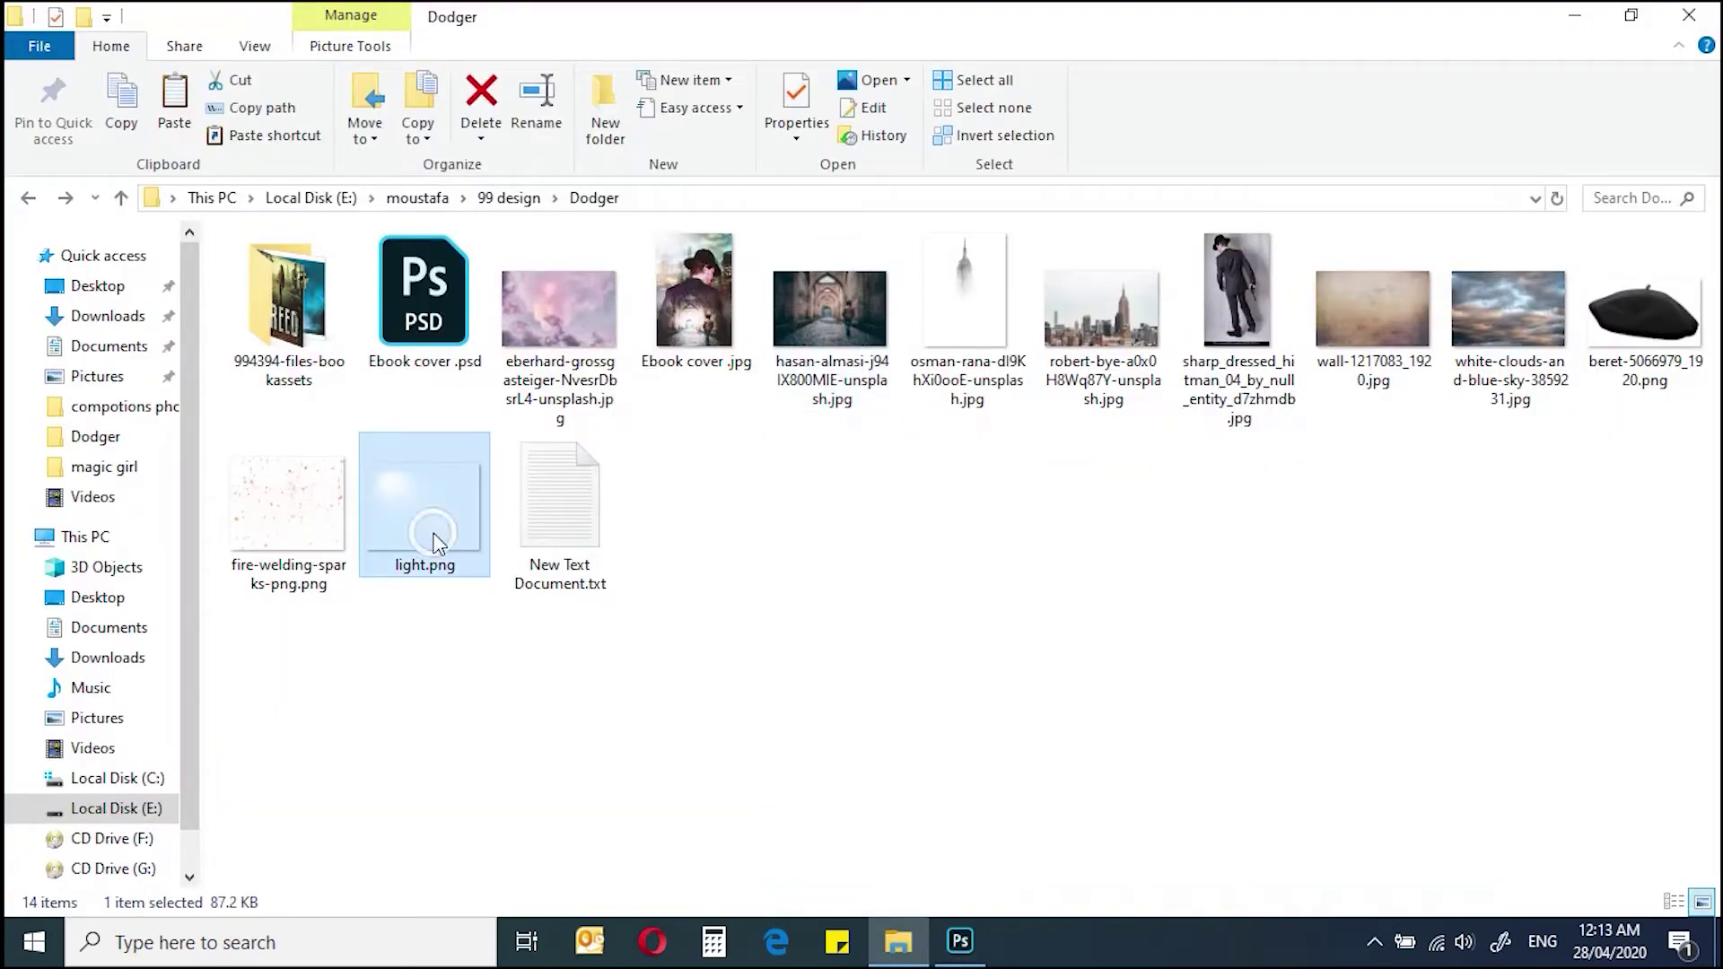
Step: Place light.png and shrink and distort it over the corridor's far end
left_click_drag(433, 540, 665, 659)
left_click_drag(409, 320, 692, 673)
left_click_drag(994, 642, 858, 738)
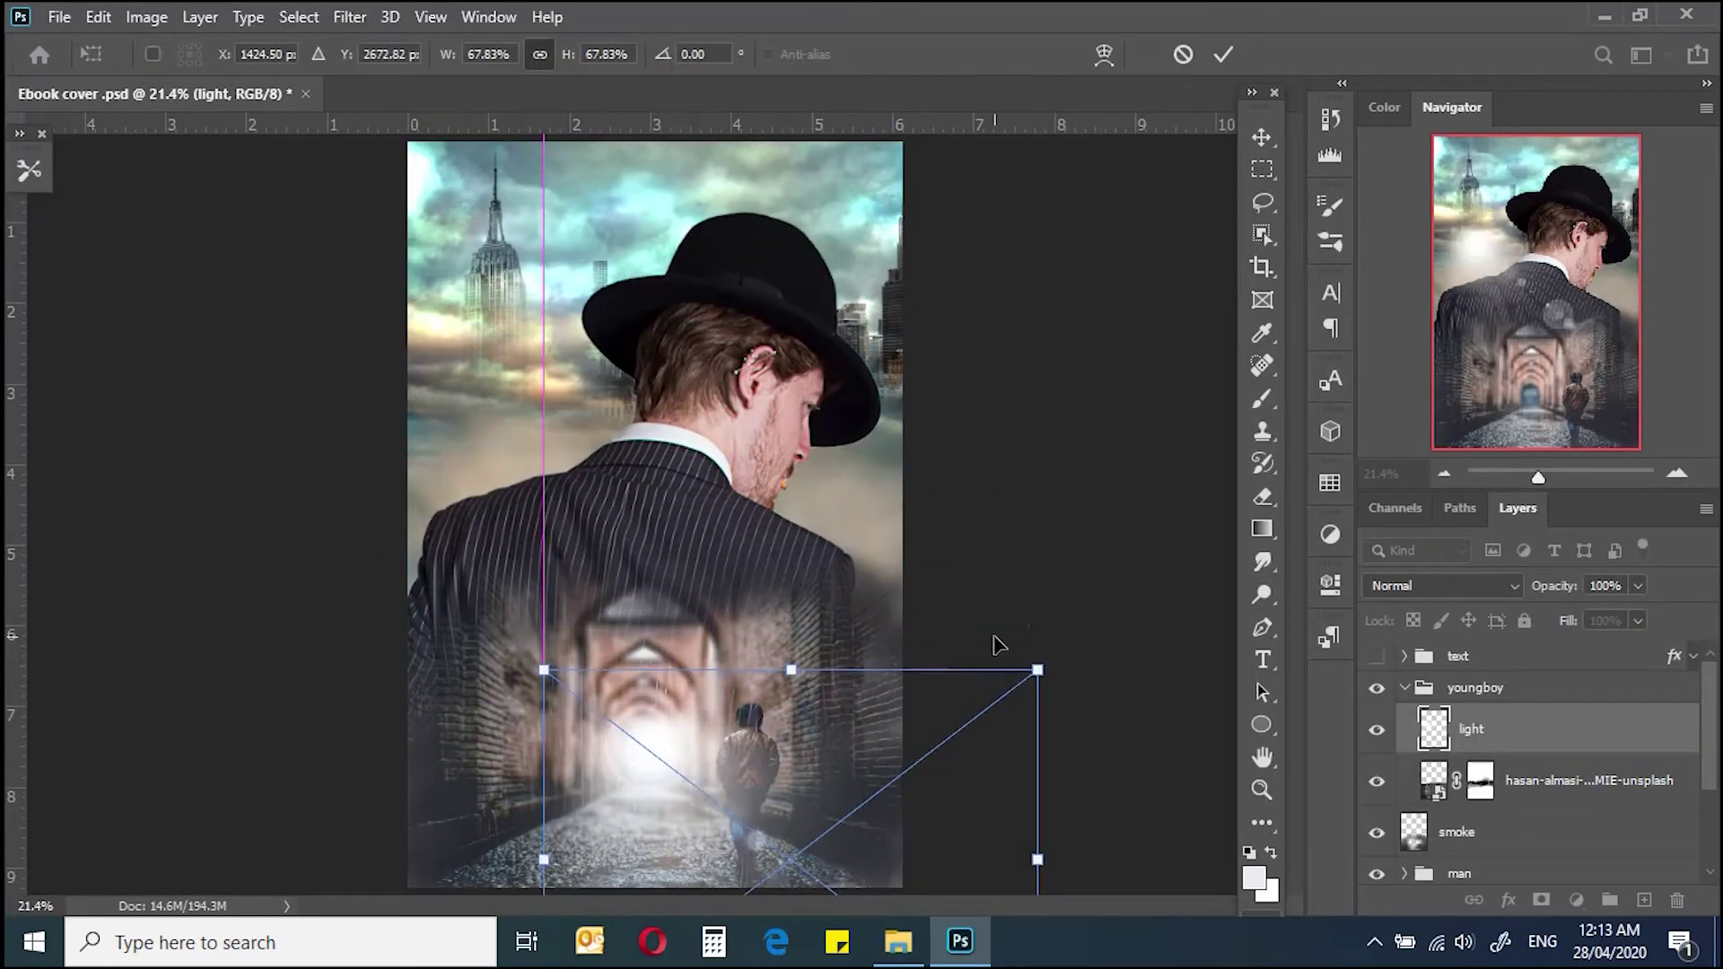
key("Return")
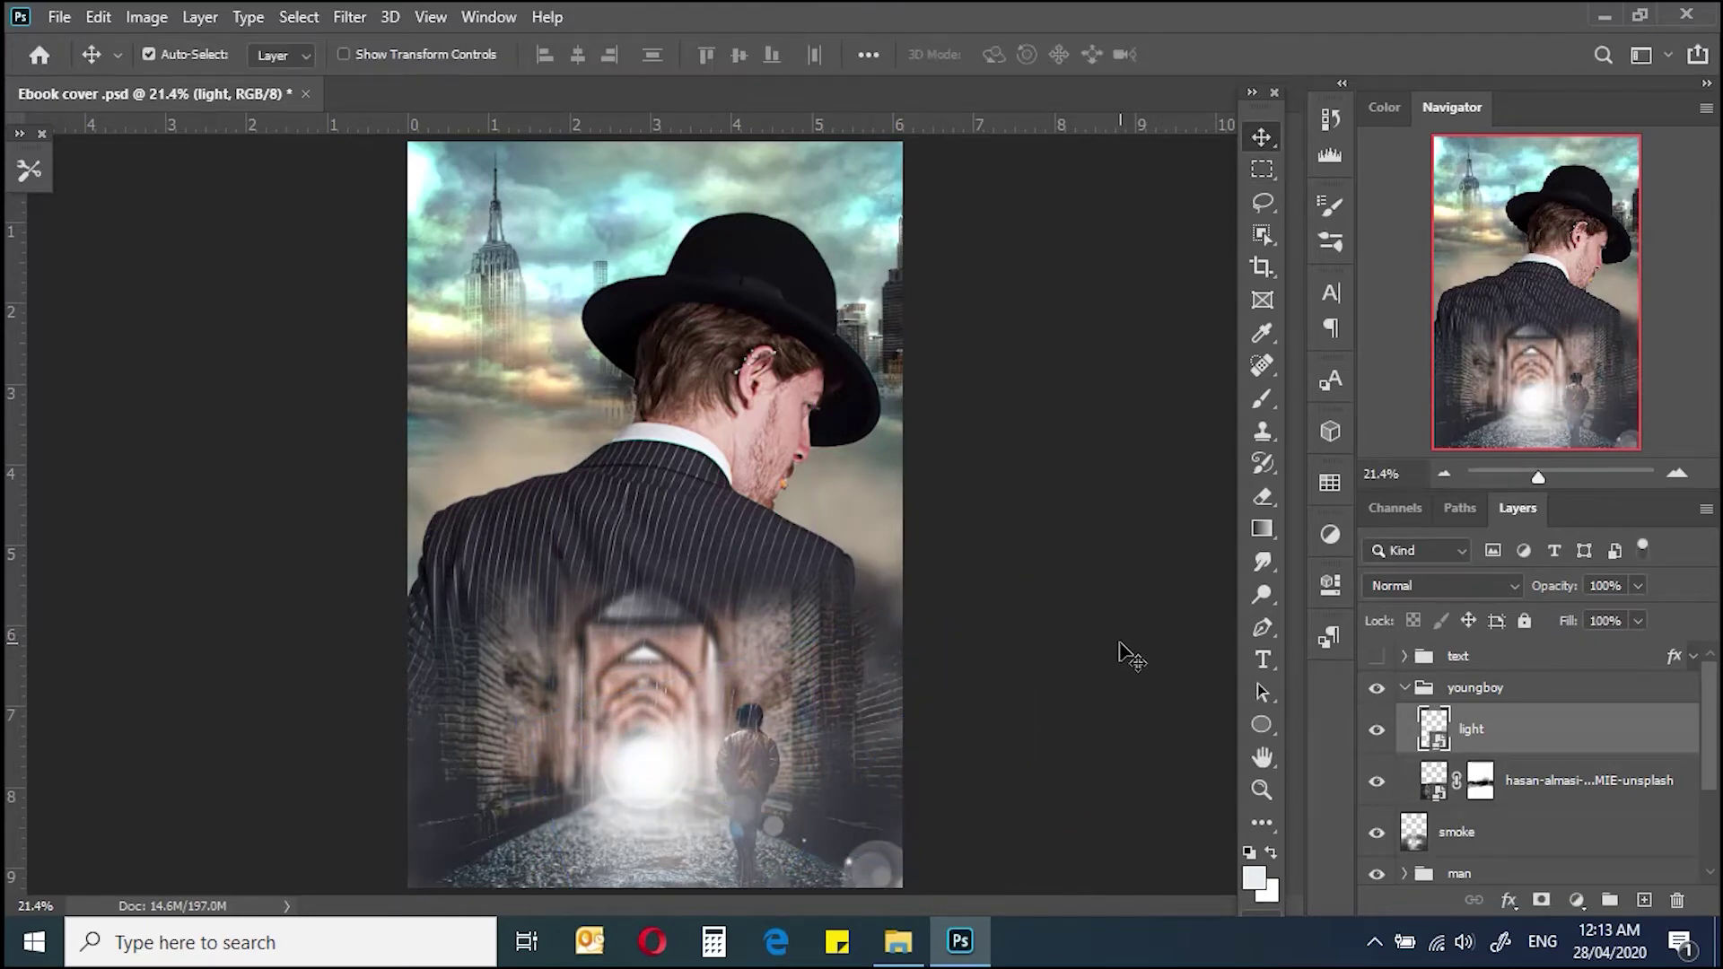
Step: Blend the light layer with Overlay and re-transform it to about 68% with rotation
left_click(1412, 589)
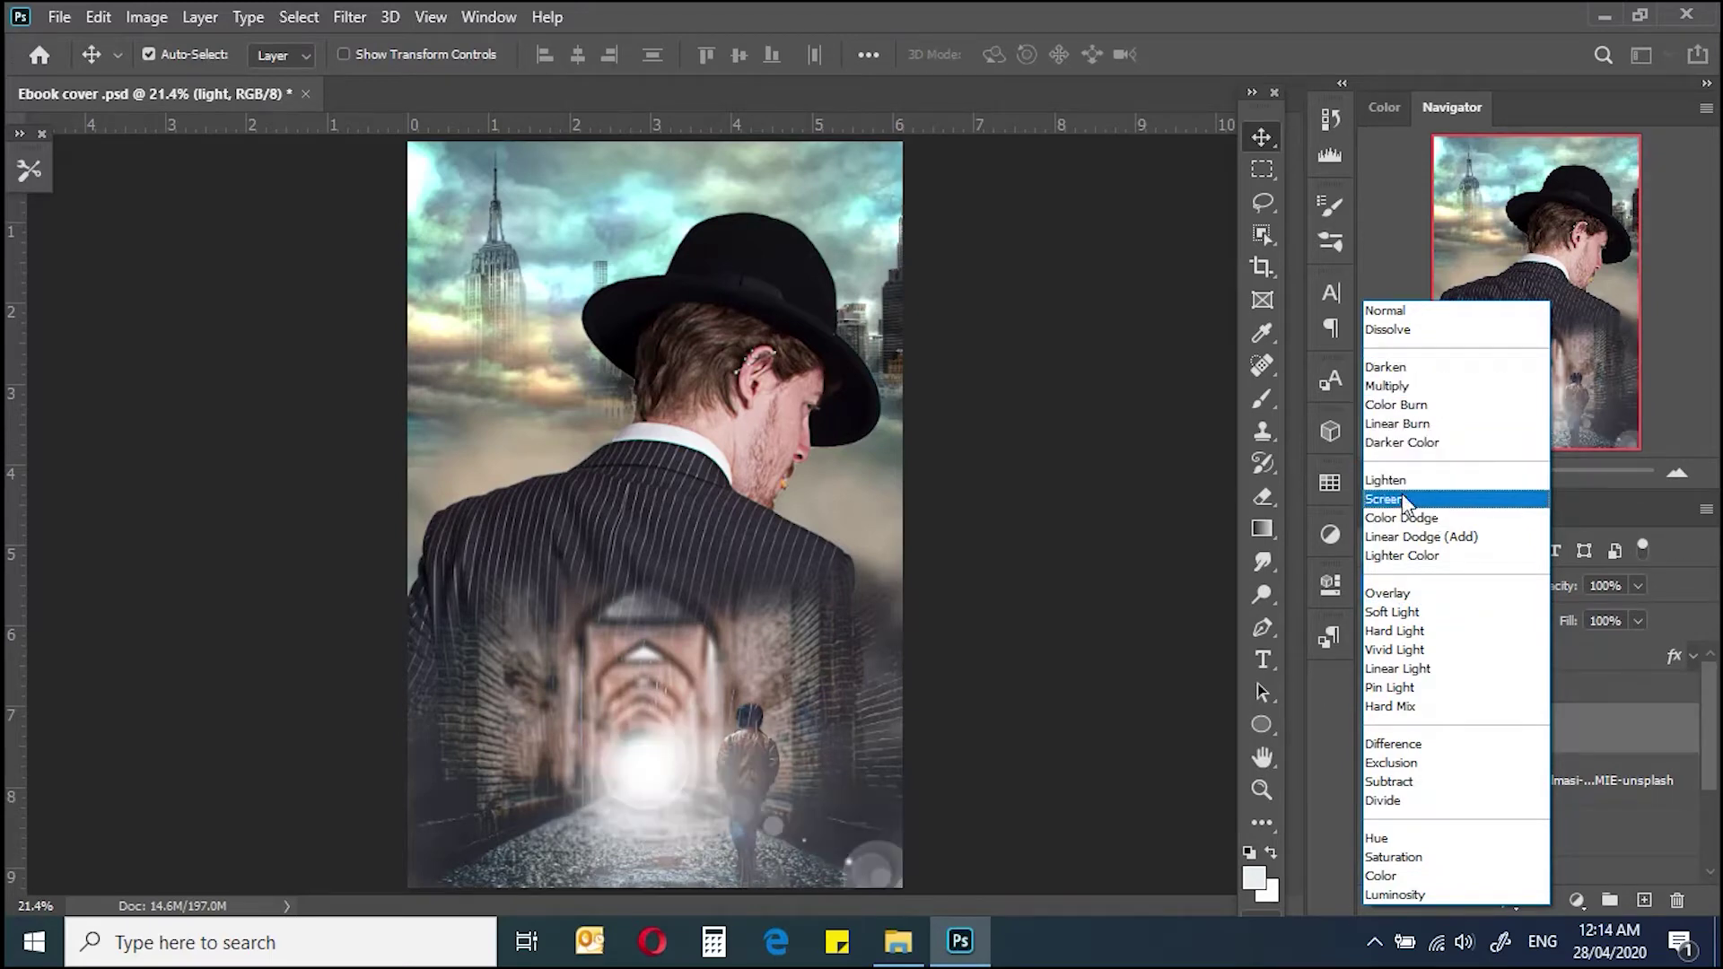
left_click(1397, 599)
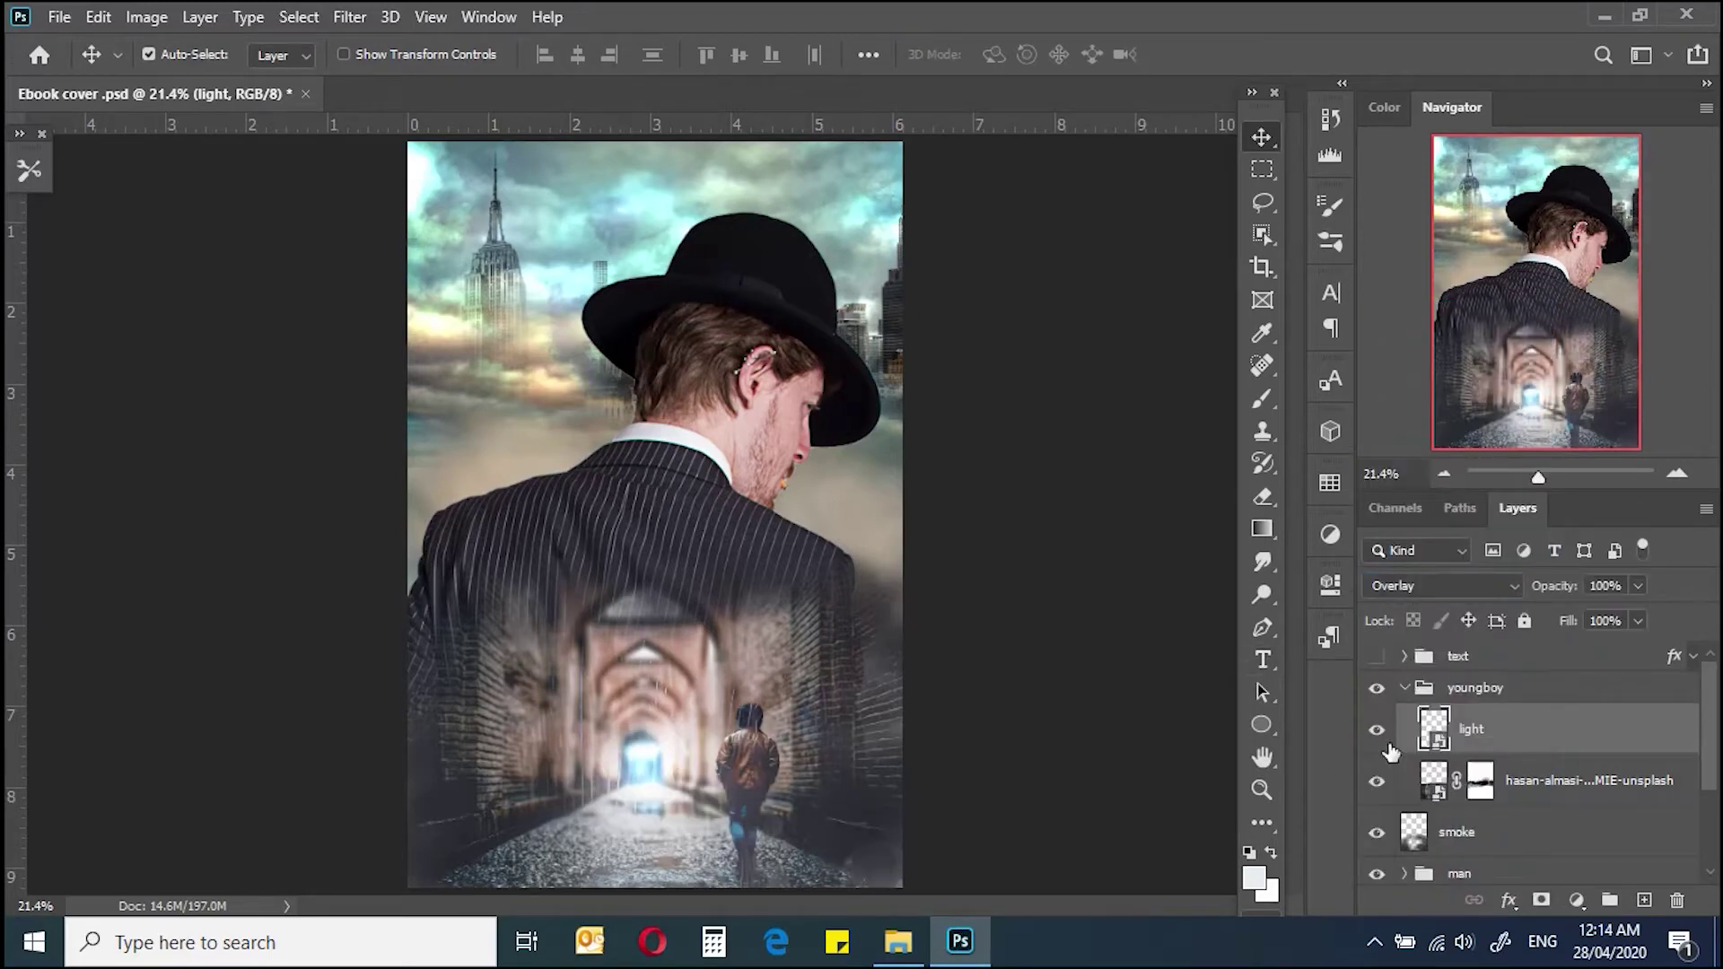
key("ctrl+t")
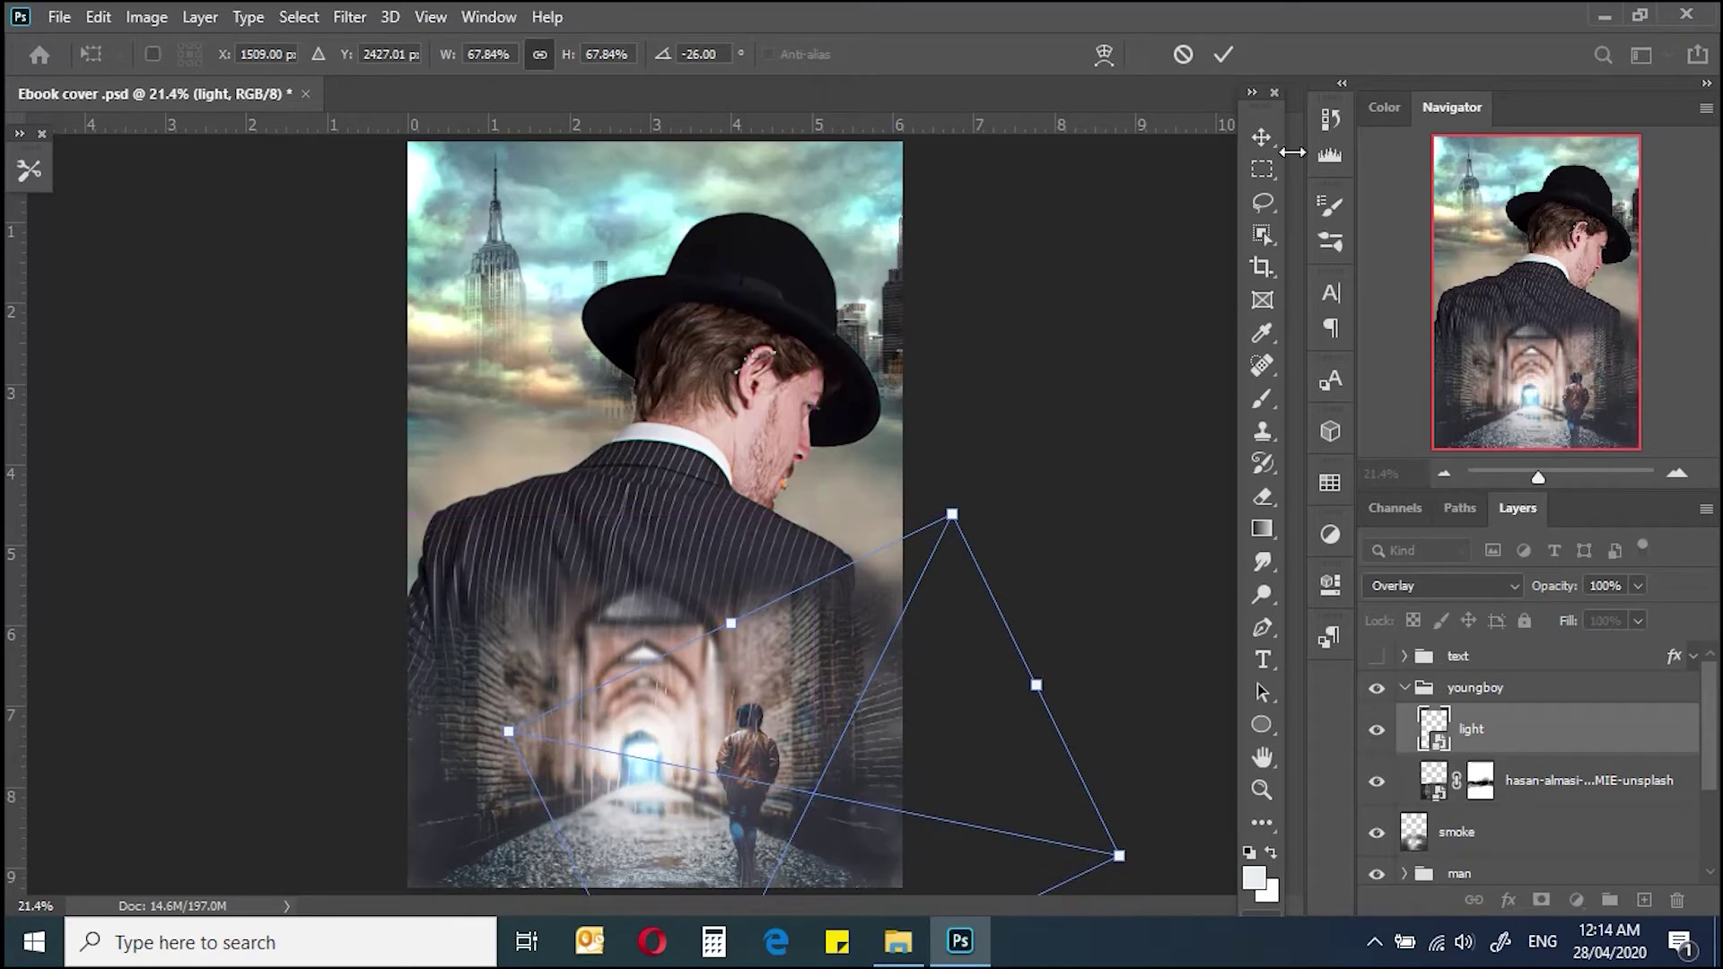
key("Return")
left_click(1415, 691)
left_click(1435, 780)
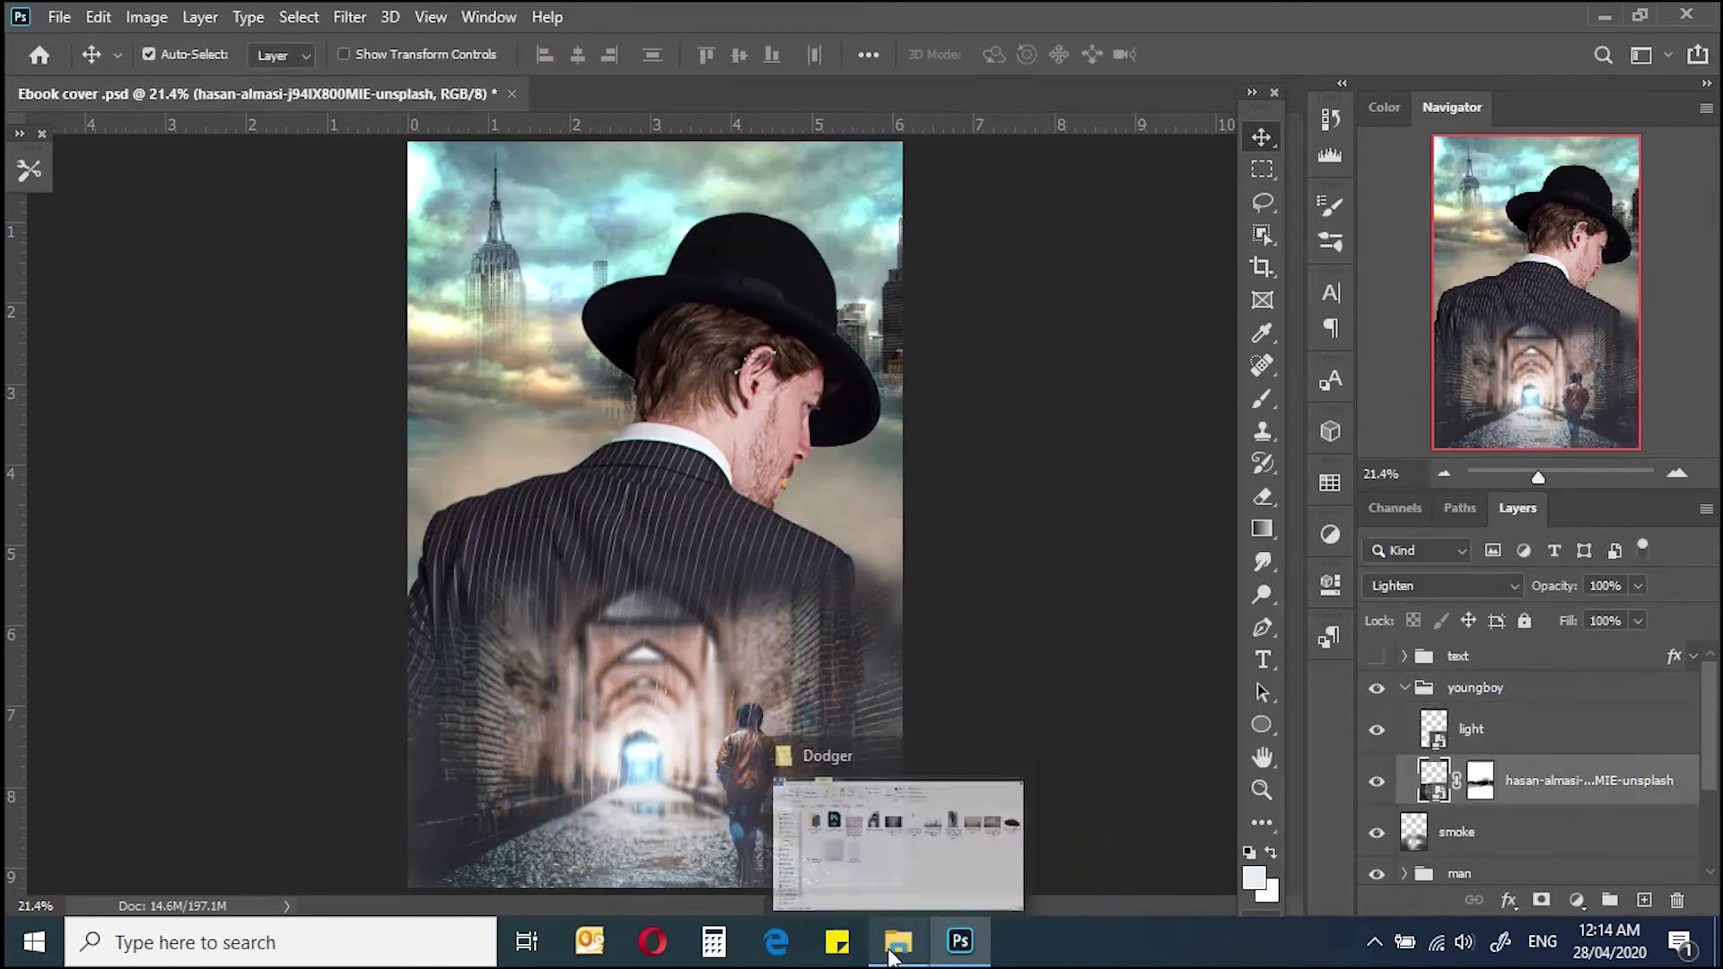
Step: Place the beret image from the source folder and move it onto the boy's head
left_click(898, 942)
left_click(1646, 339)
left_click_drag(1647, 339, 711, 741)
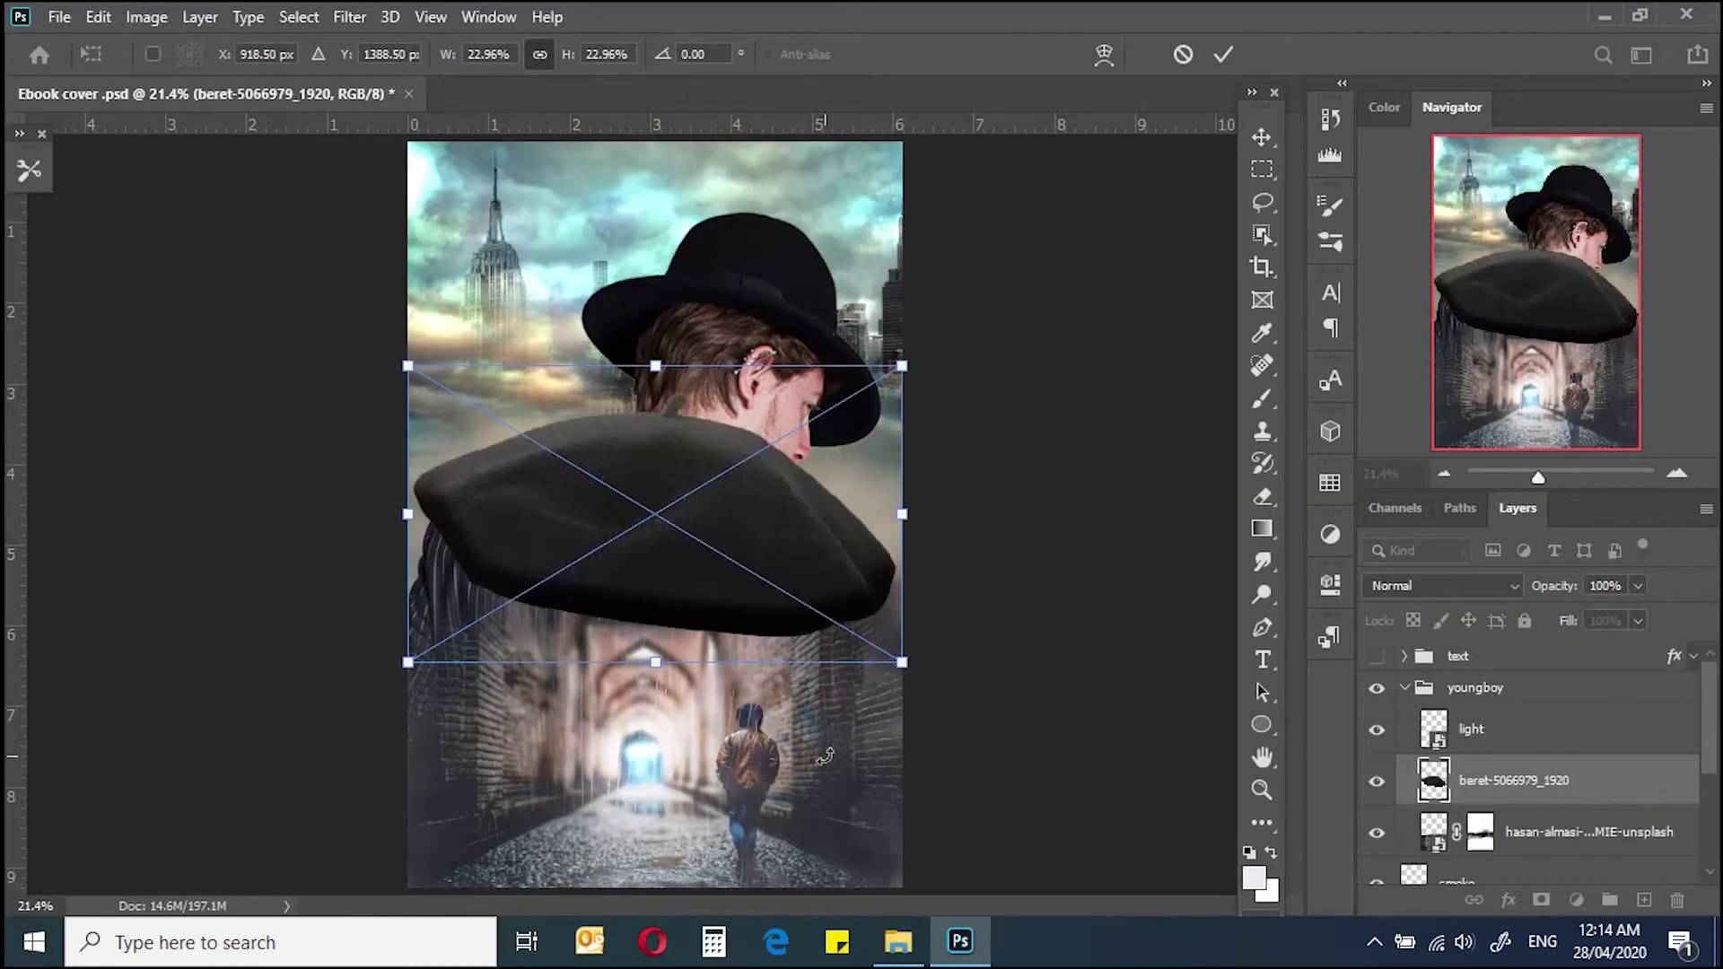
left_click_drag(900, 654, 729, 561)
key("ctrl+plus")
key("ctrl+plus")
left_click_drag(511, 305, 655, 592)
Step: Shrink and tilt the beret to about 1.4% so it sits snugly on the head
mouse_move(736, 646)
left_mouse_down()
mouse_move(682, 619)
mouse_move(725, 541)
left_mouse_up()
key("ctrl+plus")
key("ctrl+plus")
key("ctrl+plus")
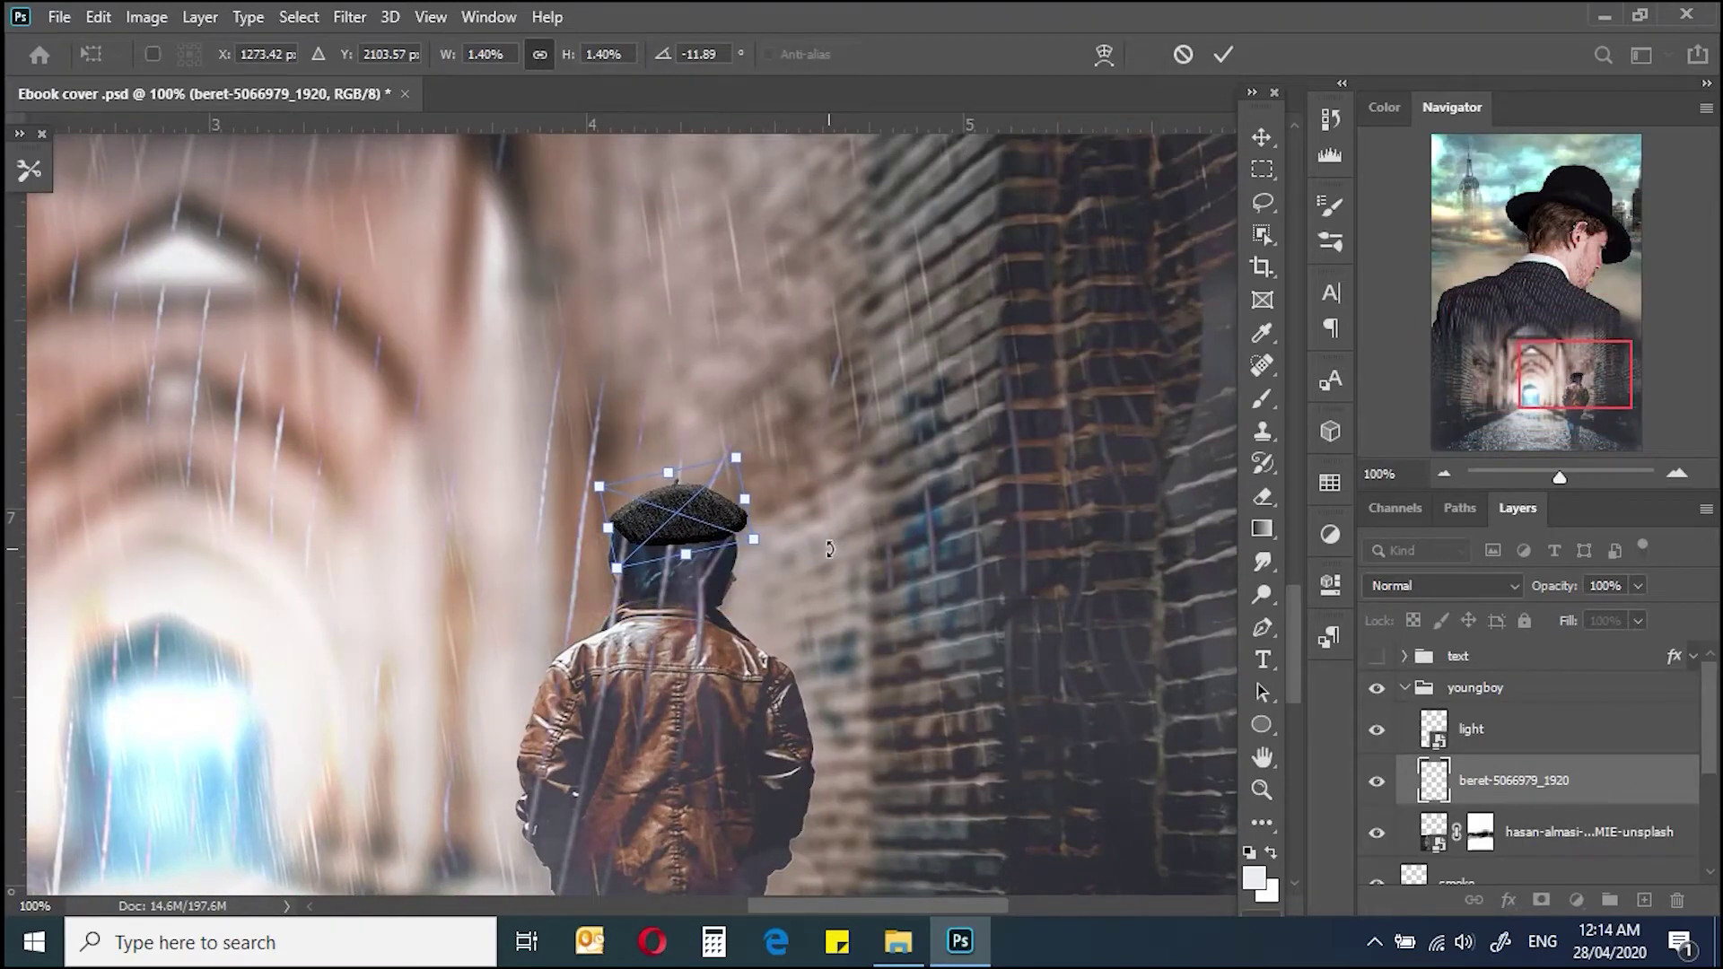
key("Return")
scroll(834, 556, "up", 2)
left_click_drag(875, 590, 783, 541)
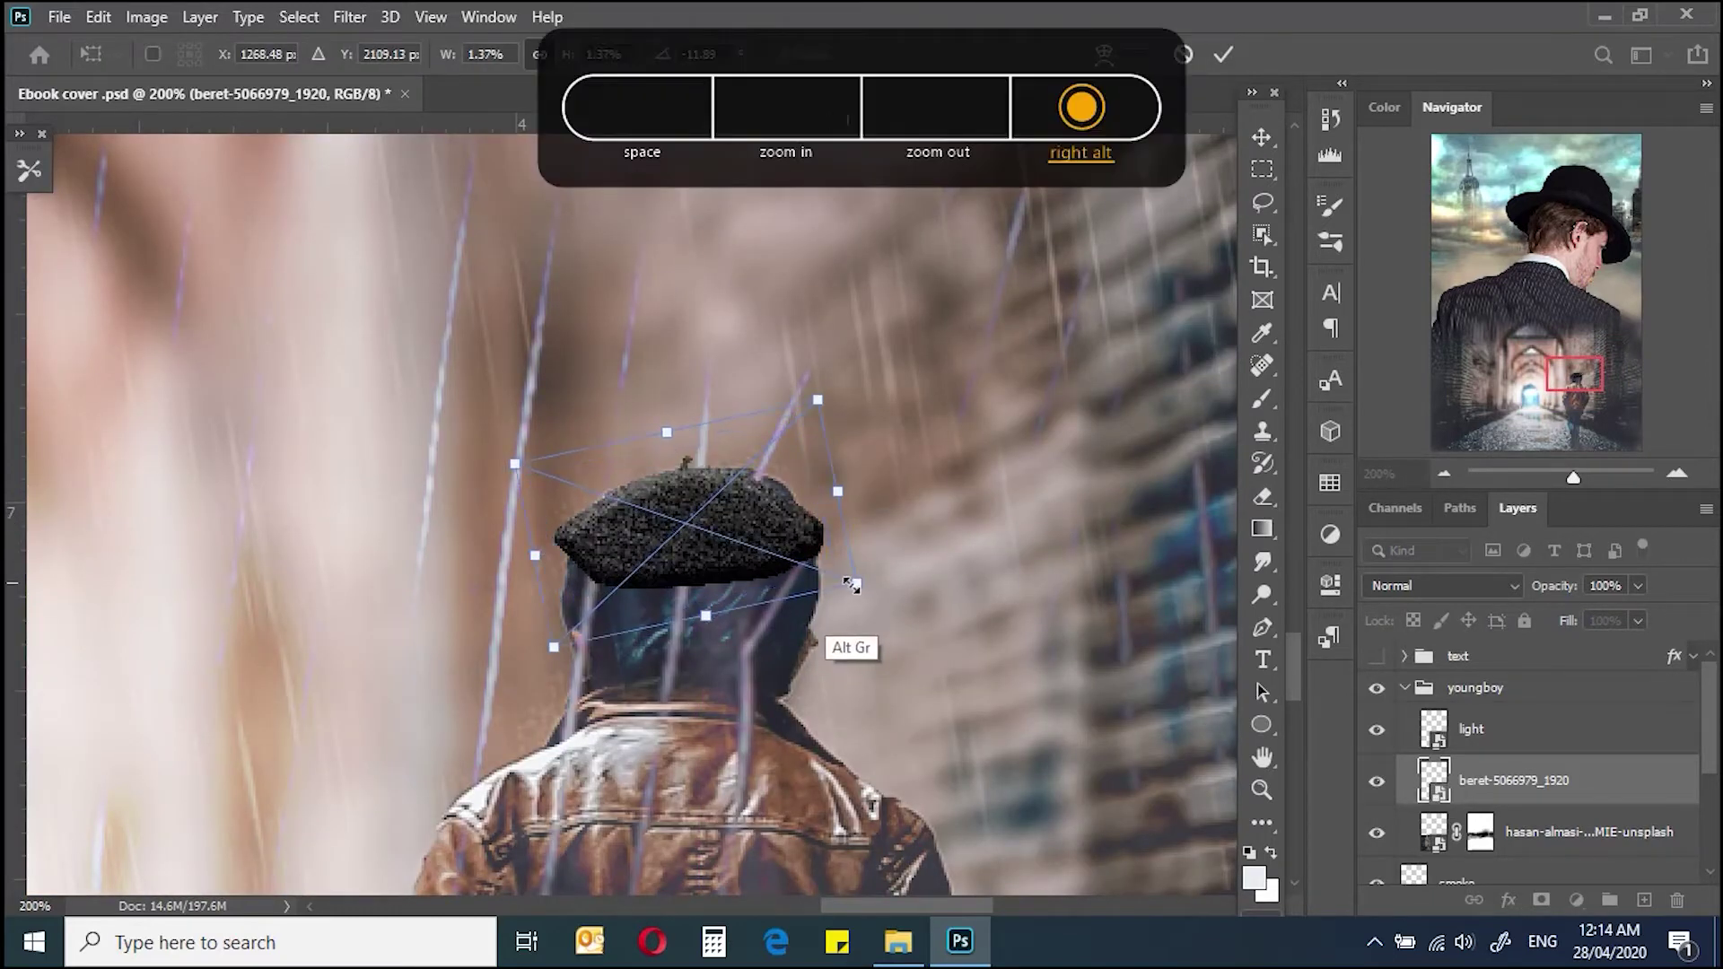
key("Return")
left_click(1576, 900)
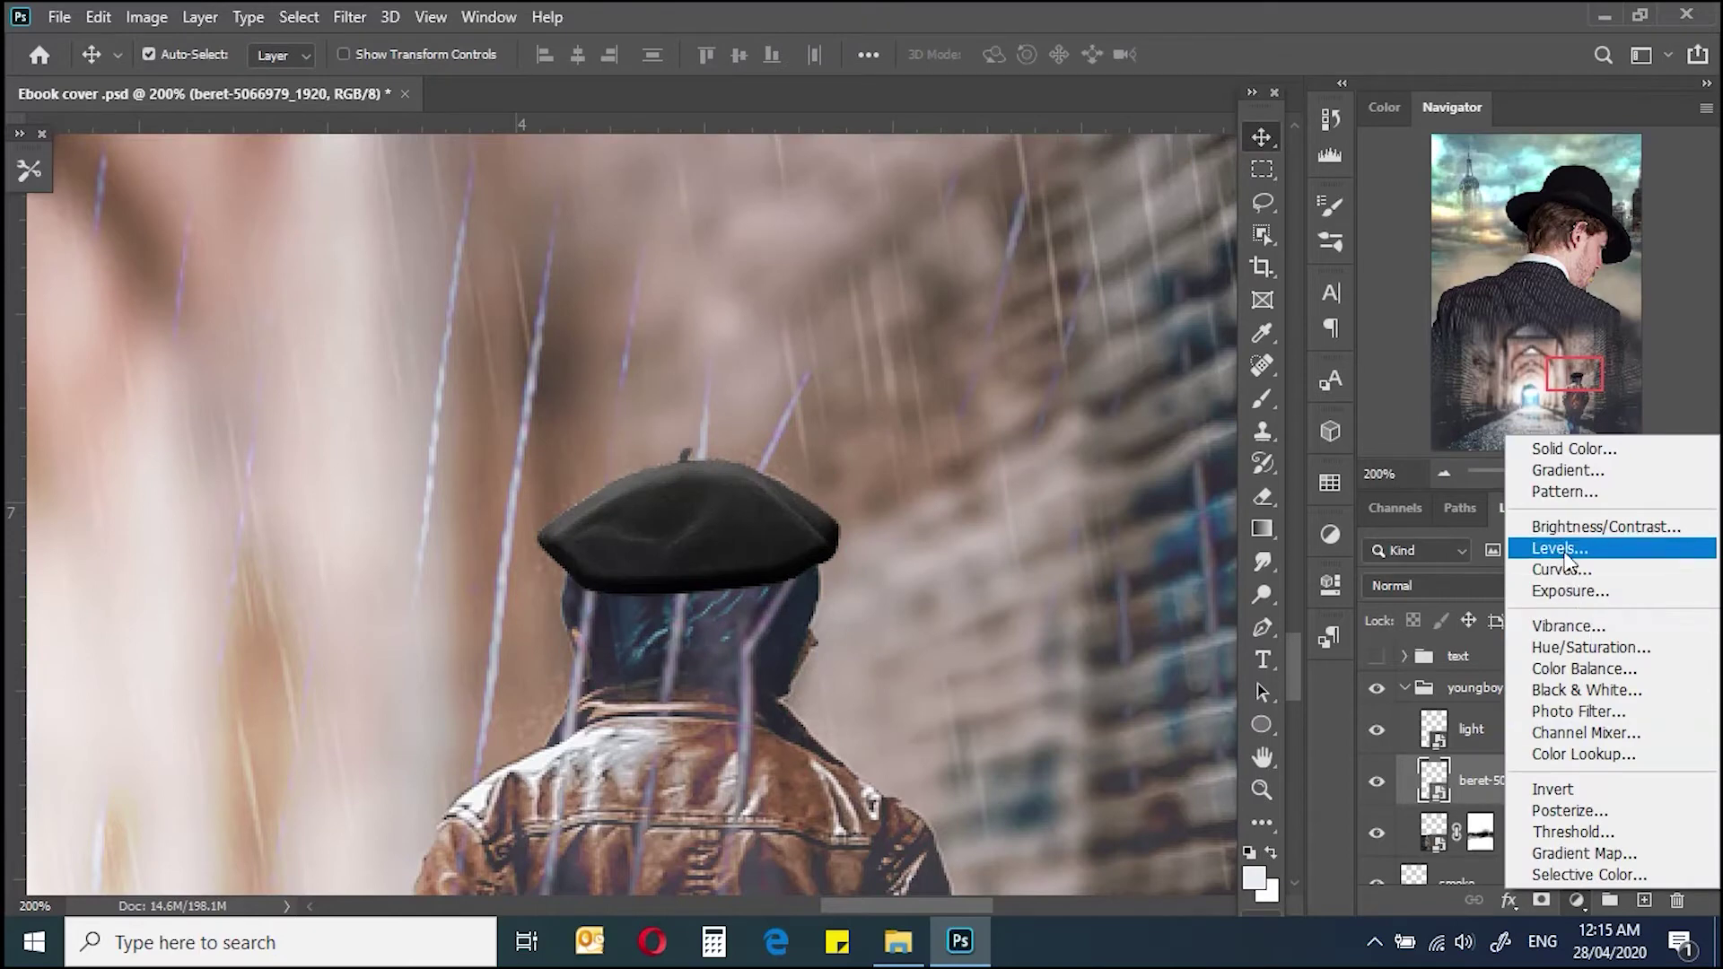
Step: Add a Levels adjustment clipped to the beret, deepen its shadows, and try Vivid Light
left_click(1558, 546)
key("ctrl+alt+g")
left_click_drag(999, 718, 1026, 718)
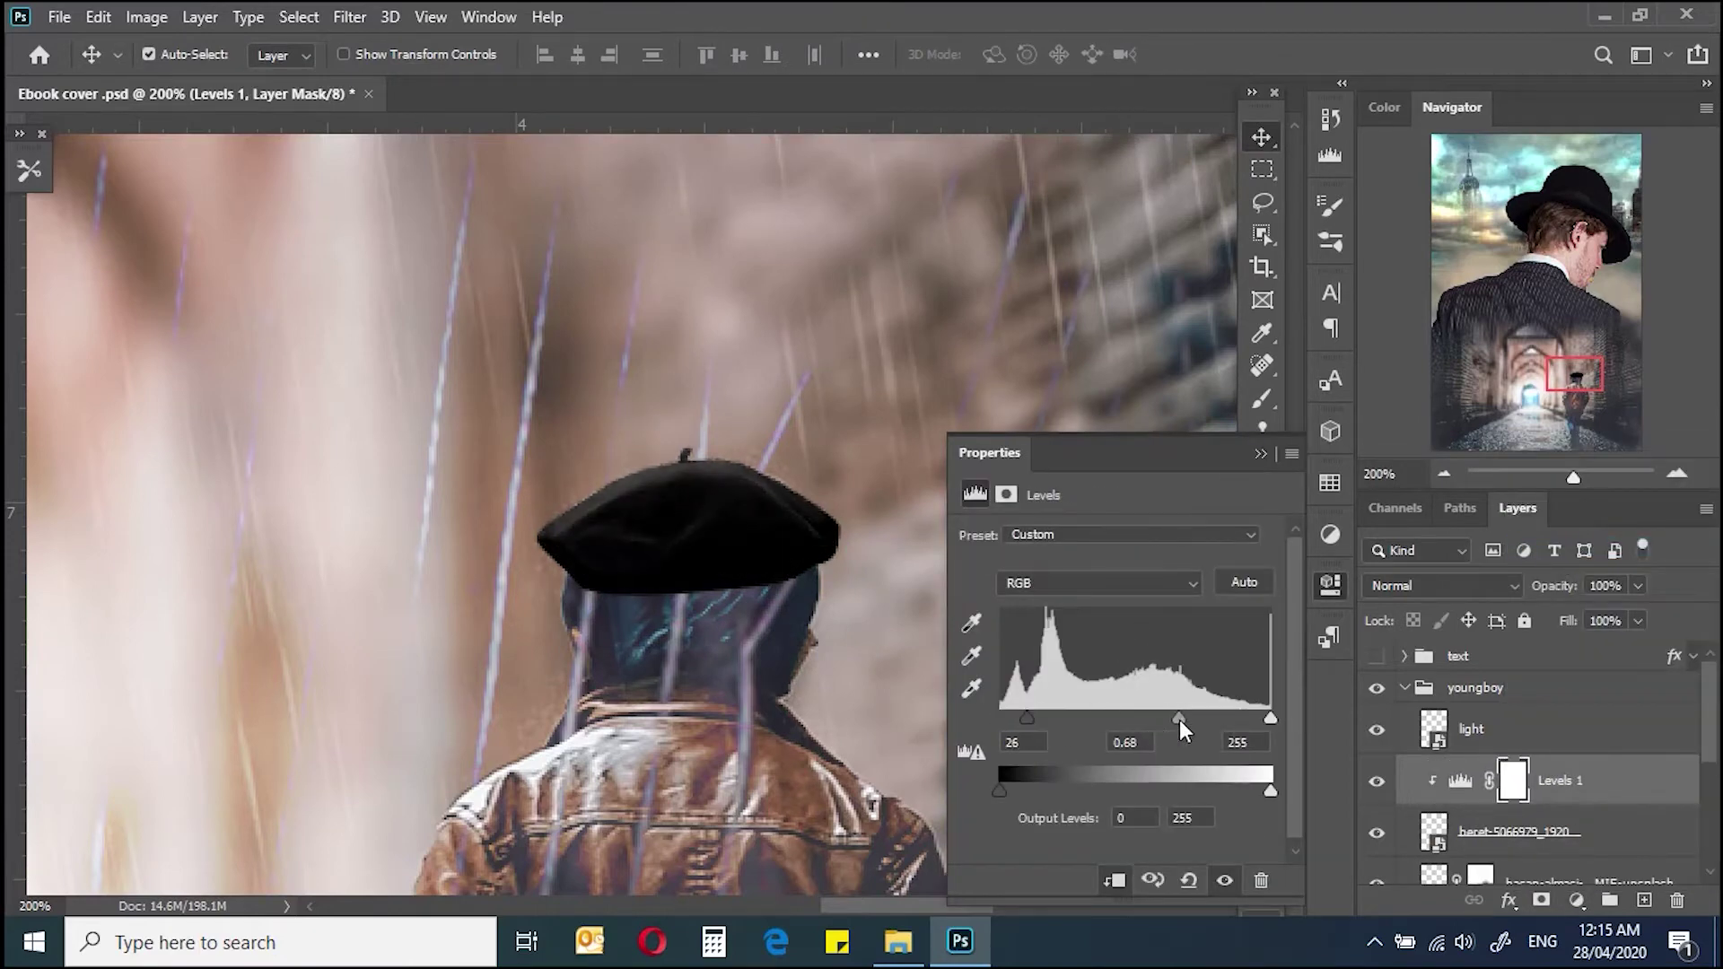
key("ctrl+minus")
key("ctrl+minus")
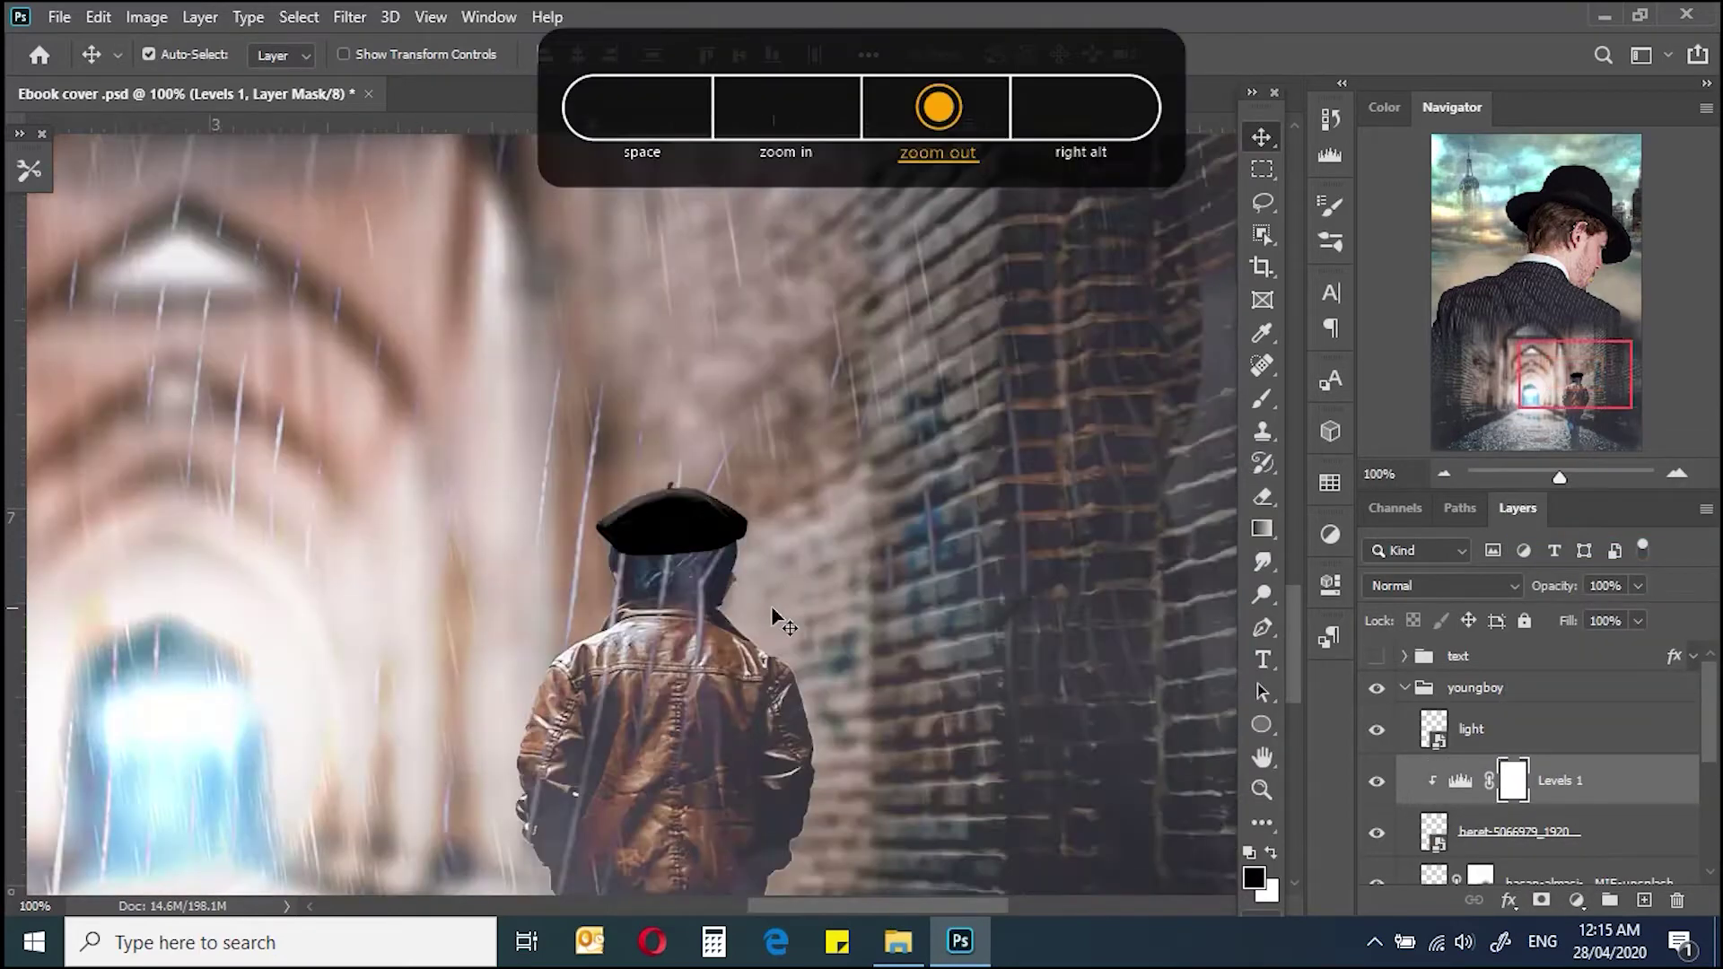
key("ctrl+minus")
left_click(1441, 585)
left_click(1476, 628)
Step: Try Pin Light blending on the beret layer and fit the whole cover on screen
left_click(1441, 585)
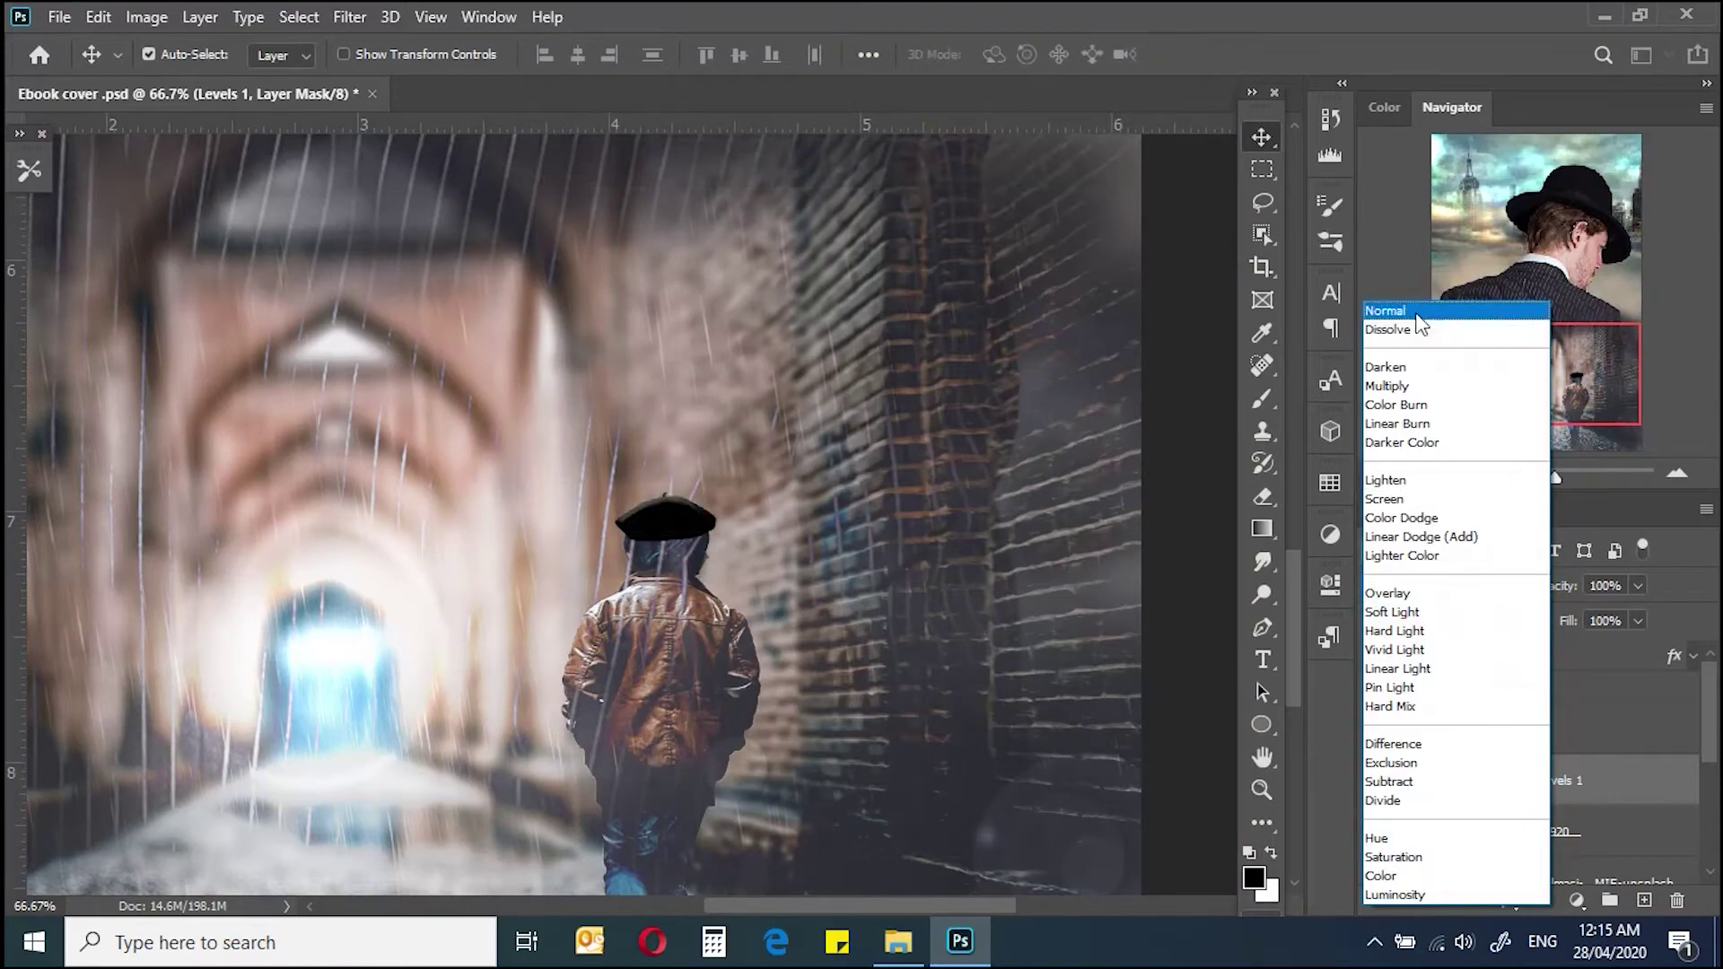
left_click(1517, 831)
left_click(1441, 585)
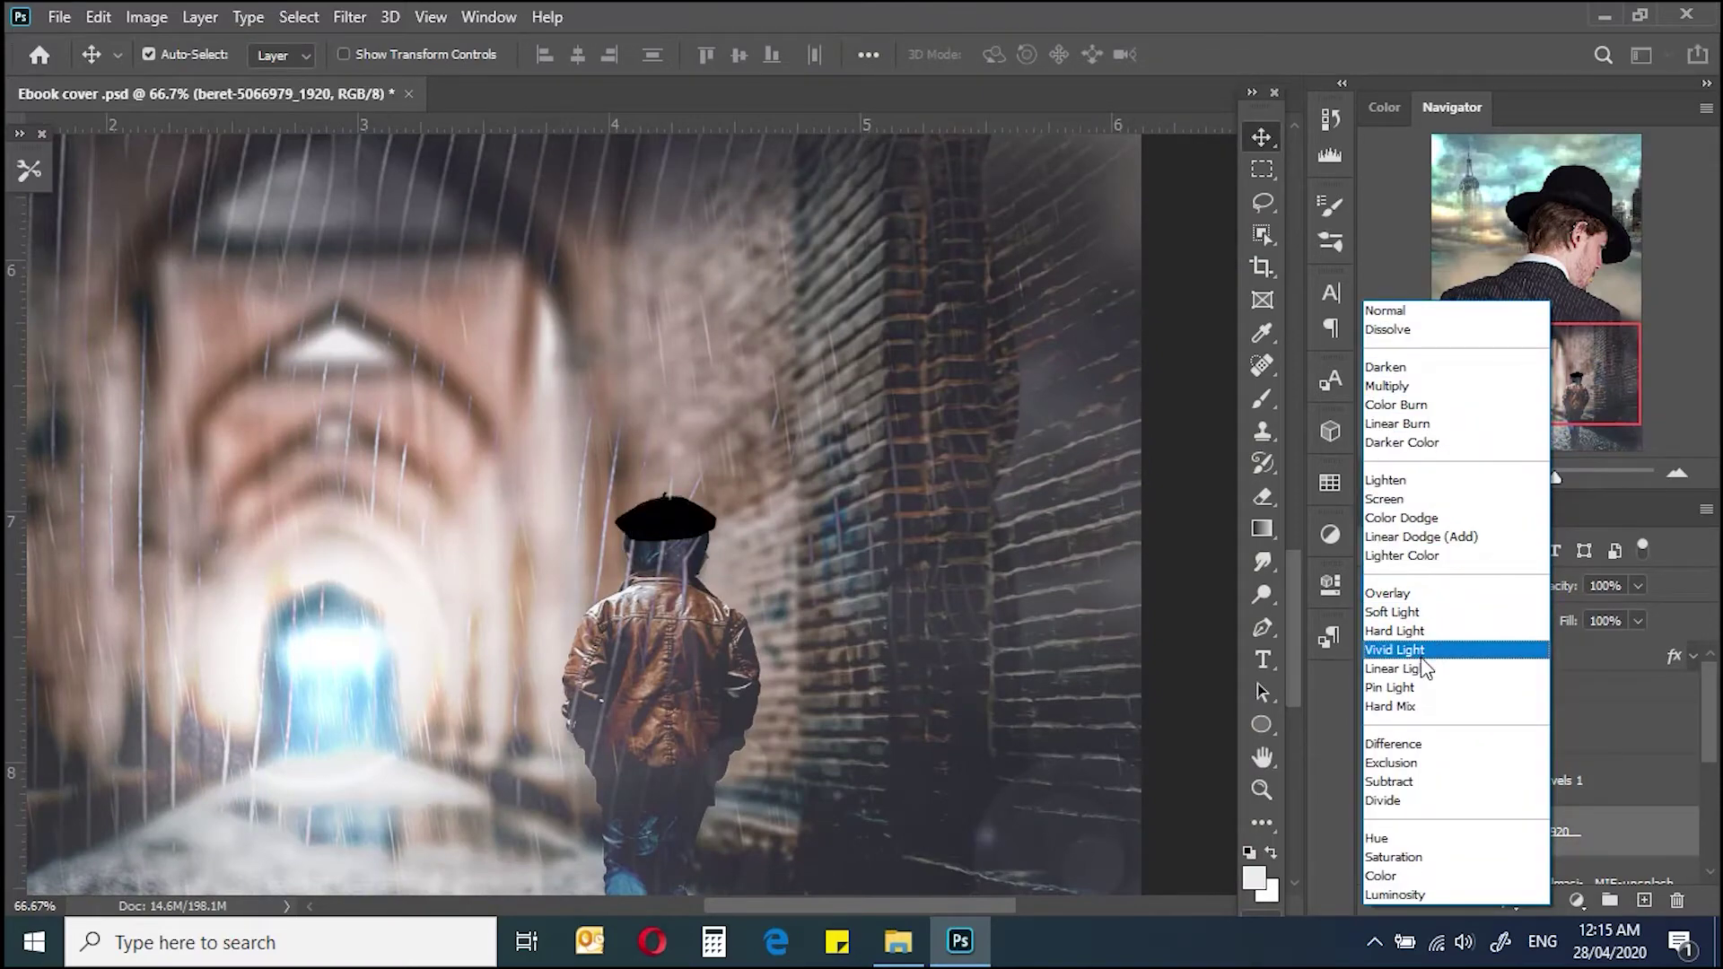
left_click(1418, 687)
scroll(730, 616, "up", 3)
key("ctrl+0")
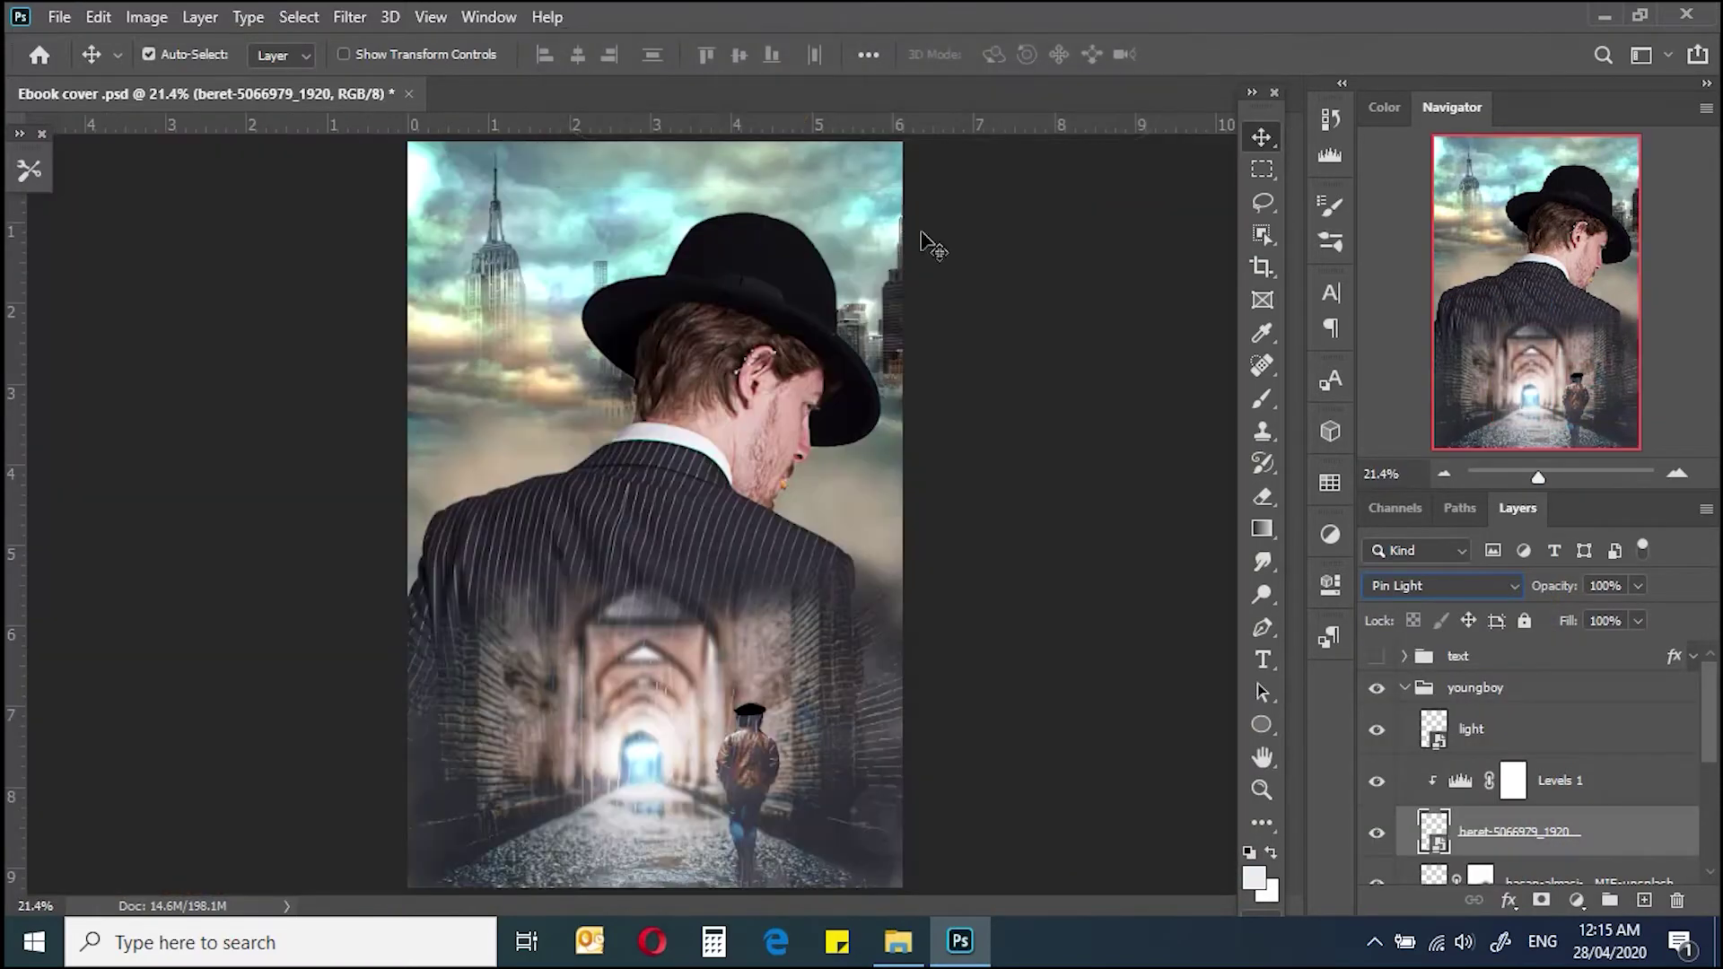
left_click(1517, 832)
scroll(896, 633, "up", 5)
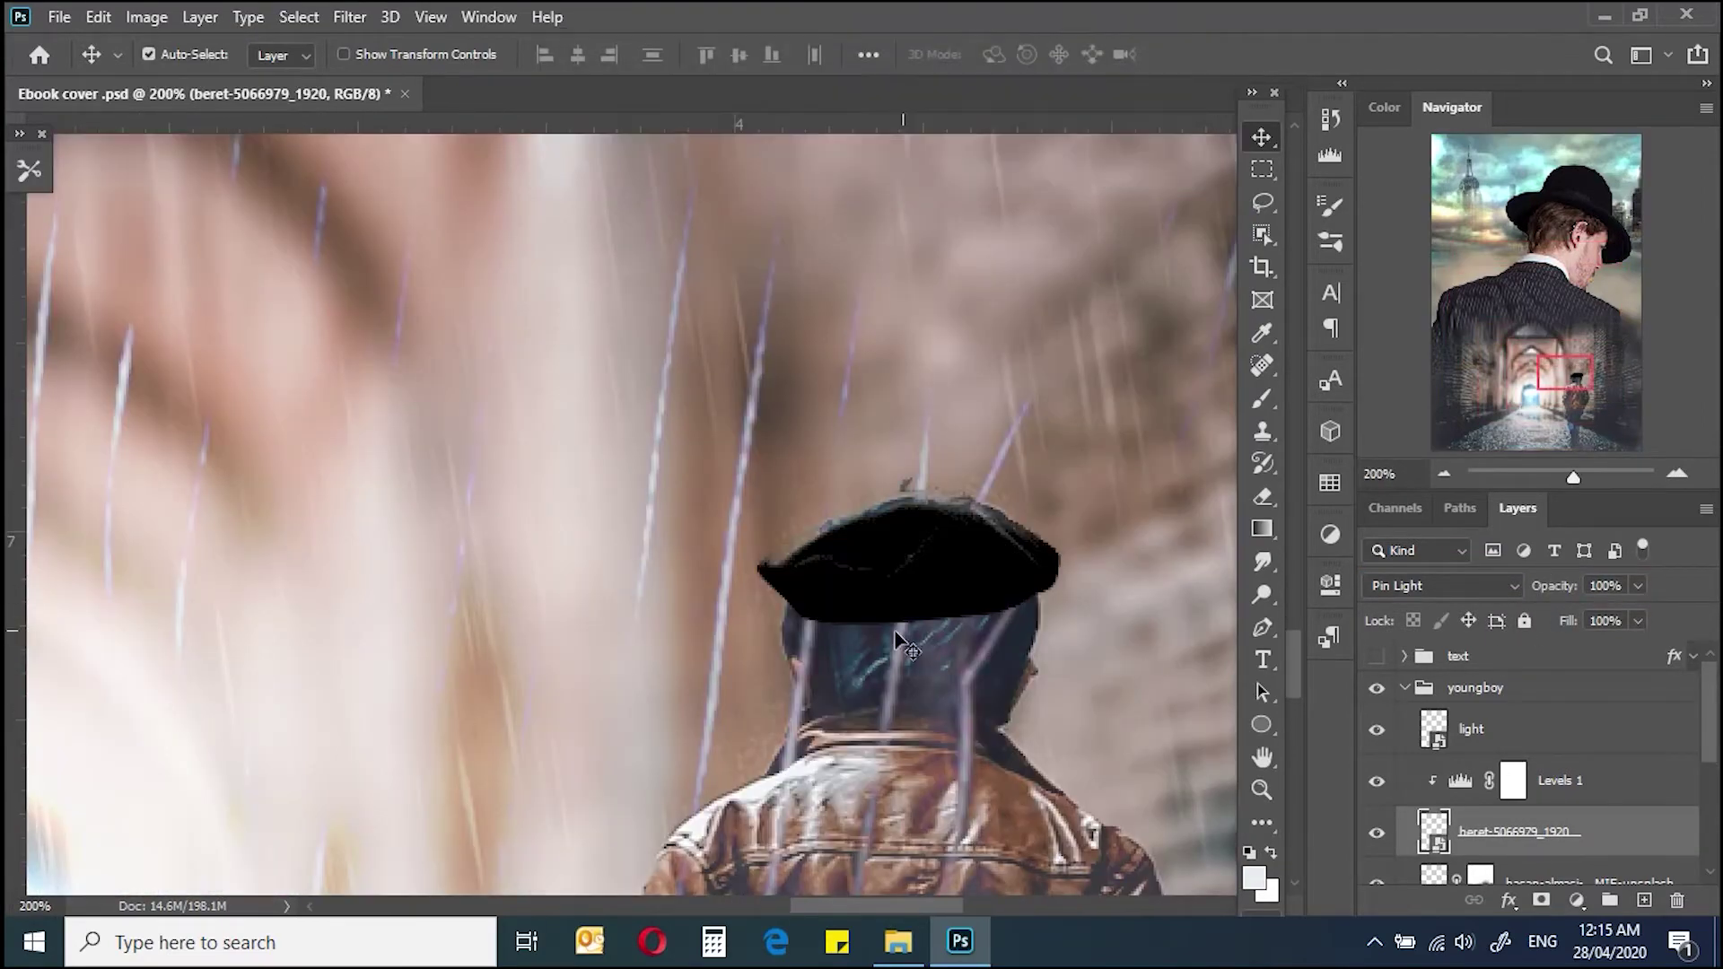
Step: Reset the Levels black point to 0 and delete the Levels adjustment
double_click(1460, 780)
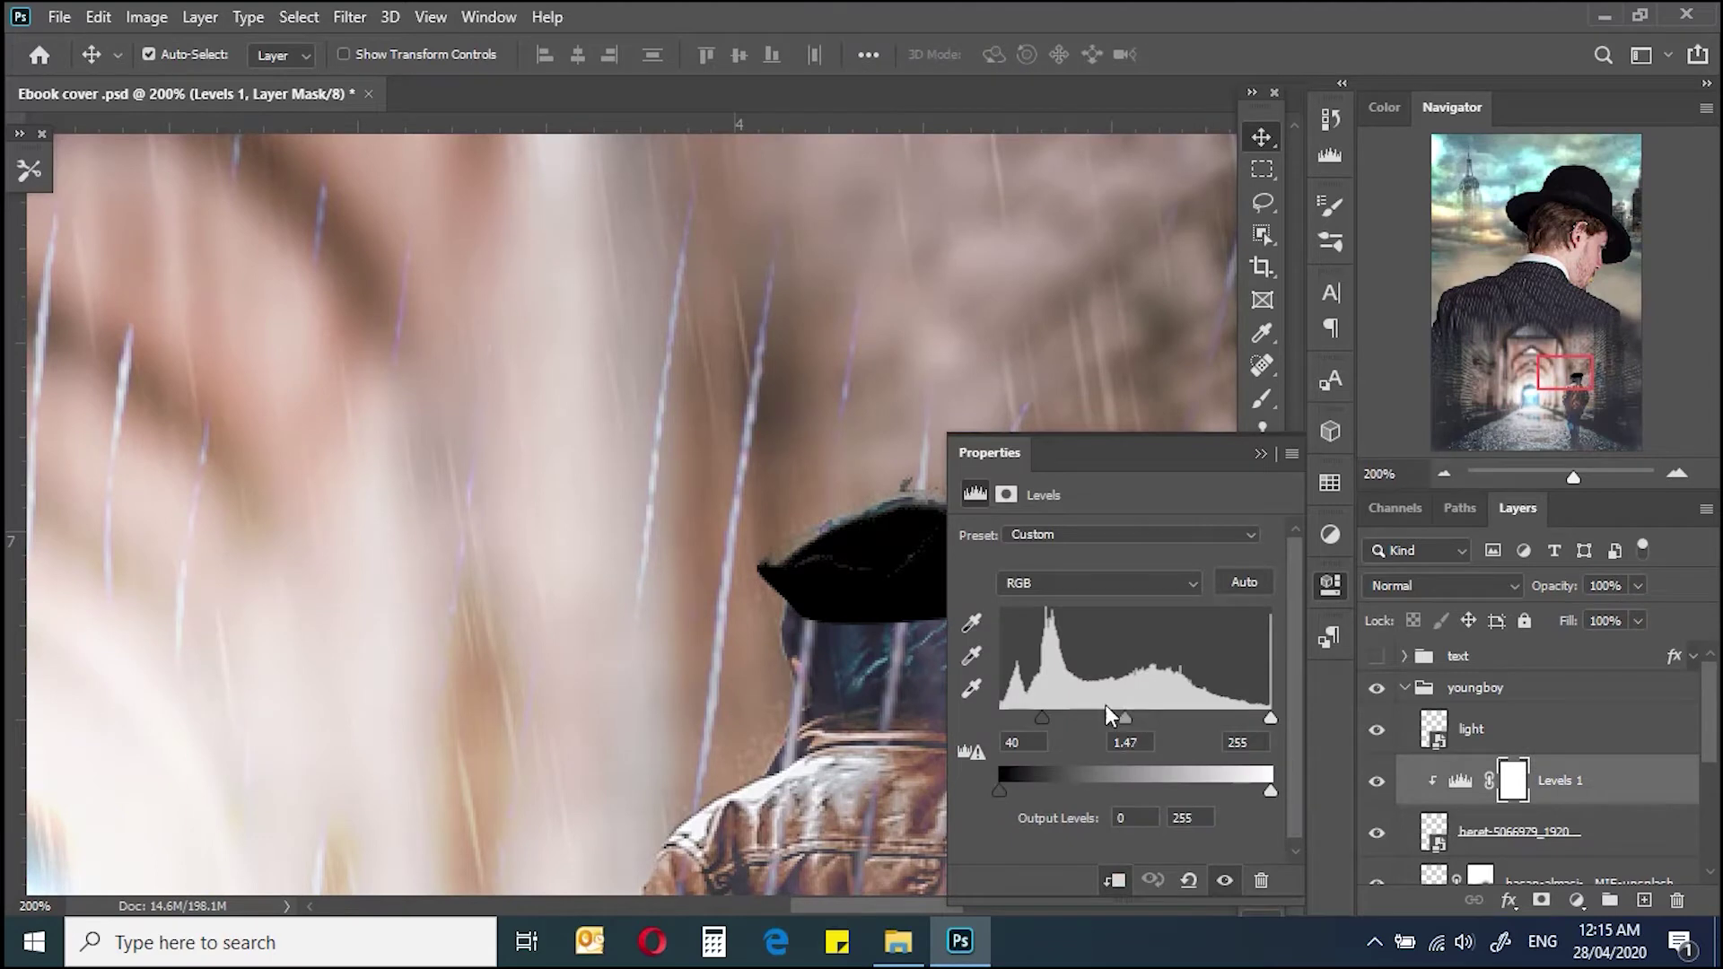
key("ctrl+minus")
left_click_drag(1041, 718, 999, 718)
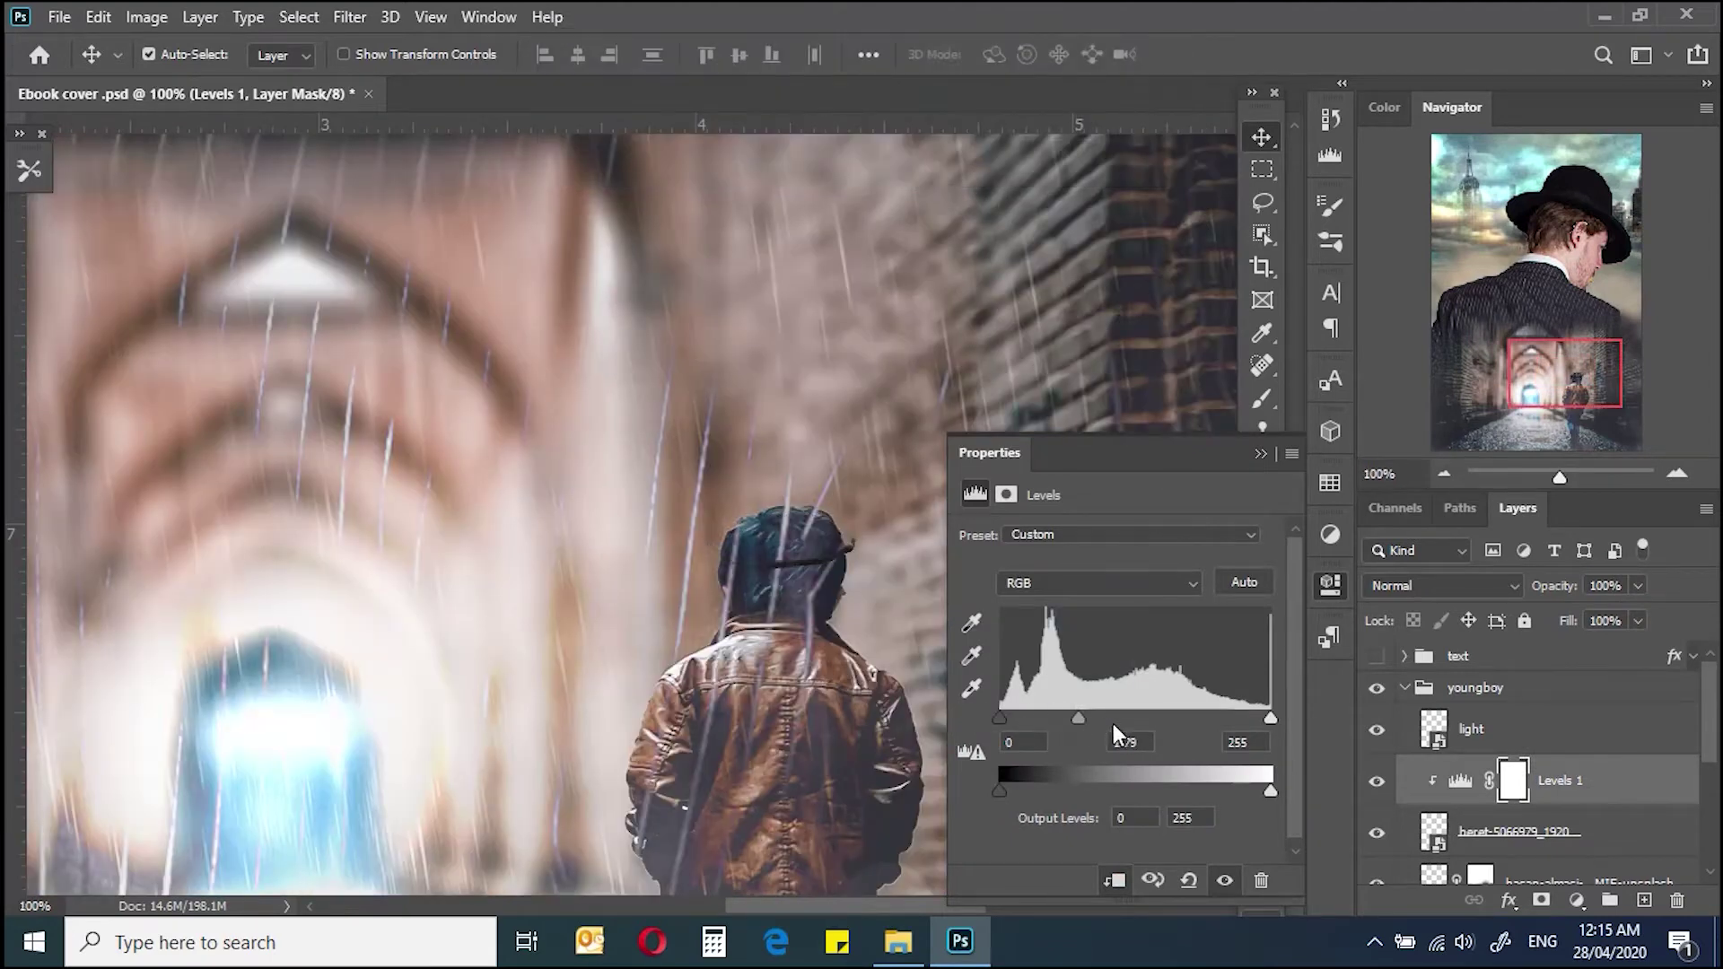
key("Delete")
left_click(1436, 585)
key("Escape")
Step: Add a clipped Curves adjustment to the beret and bend the curve up to brighten it
left_click(1576, 900)
left_click(1566, 573)
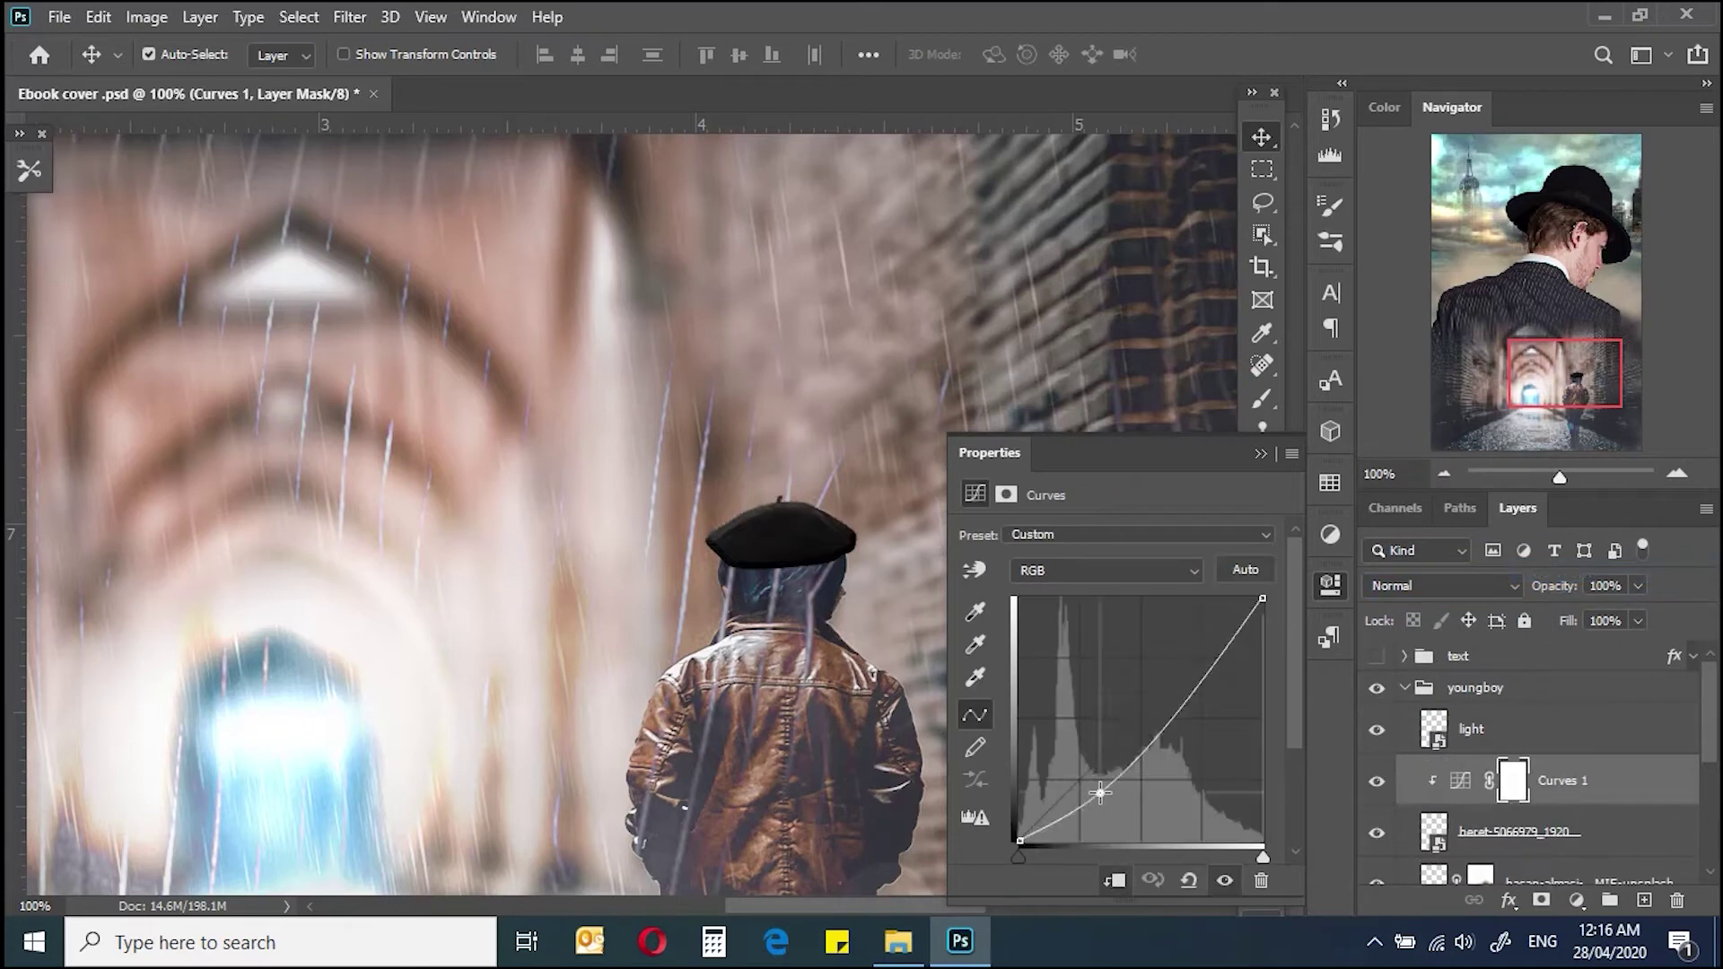
left_click_drag(1099, 790, 1153, 661)
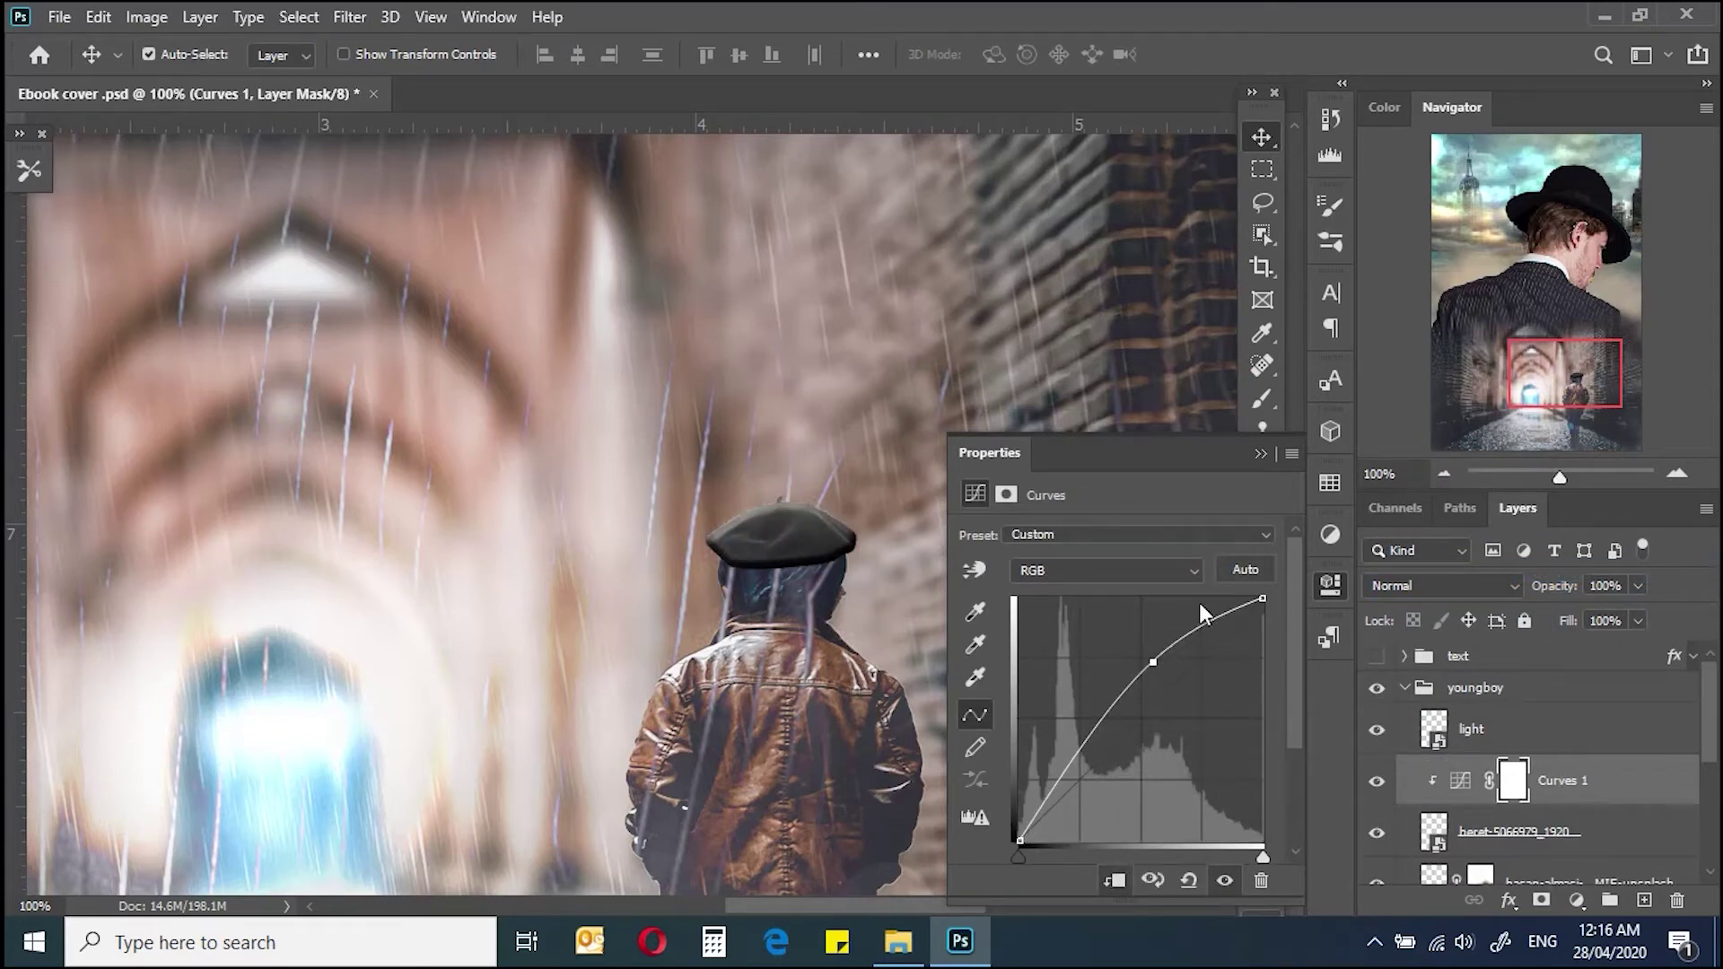
scroll(661, 525, "down", 2)
left_click(717, 753)
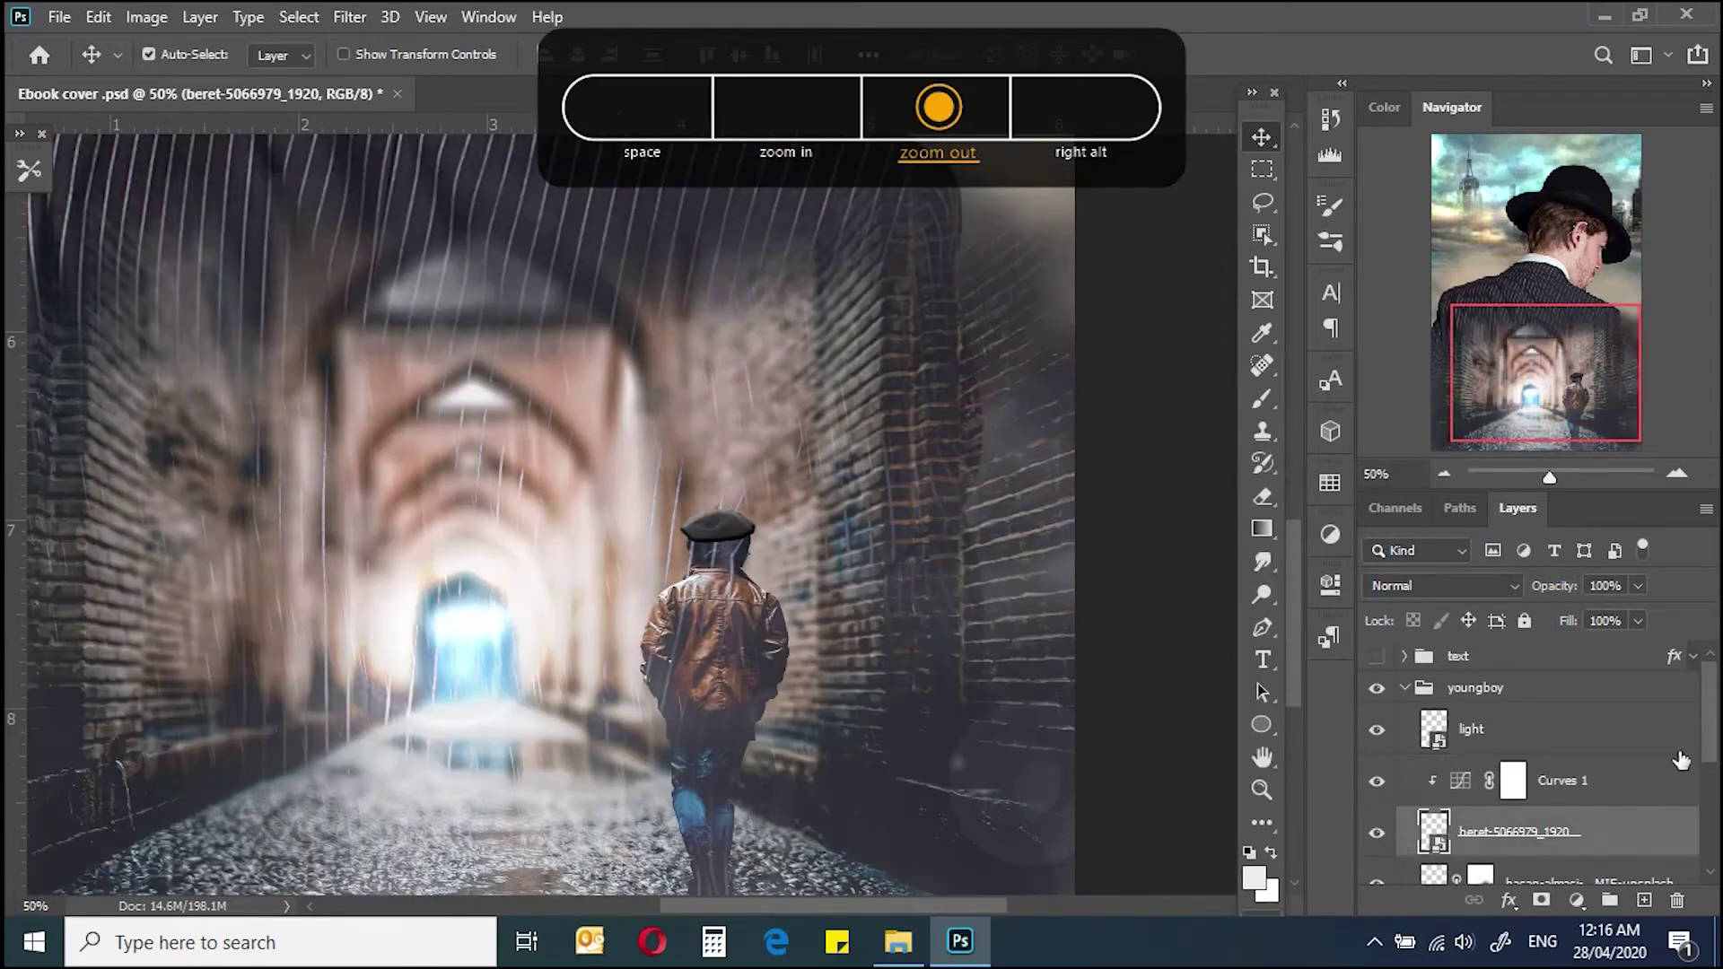
Step: Group the corridor, beret and Curves layers into Group 1
scroll(1708, 741, "down", 2)
left_click(1611, 799)
left_click(1616, 762, "shift")
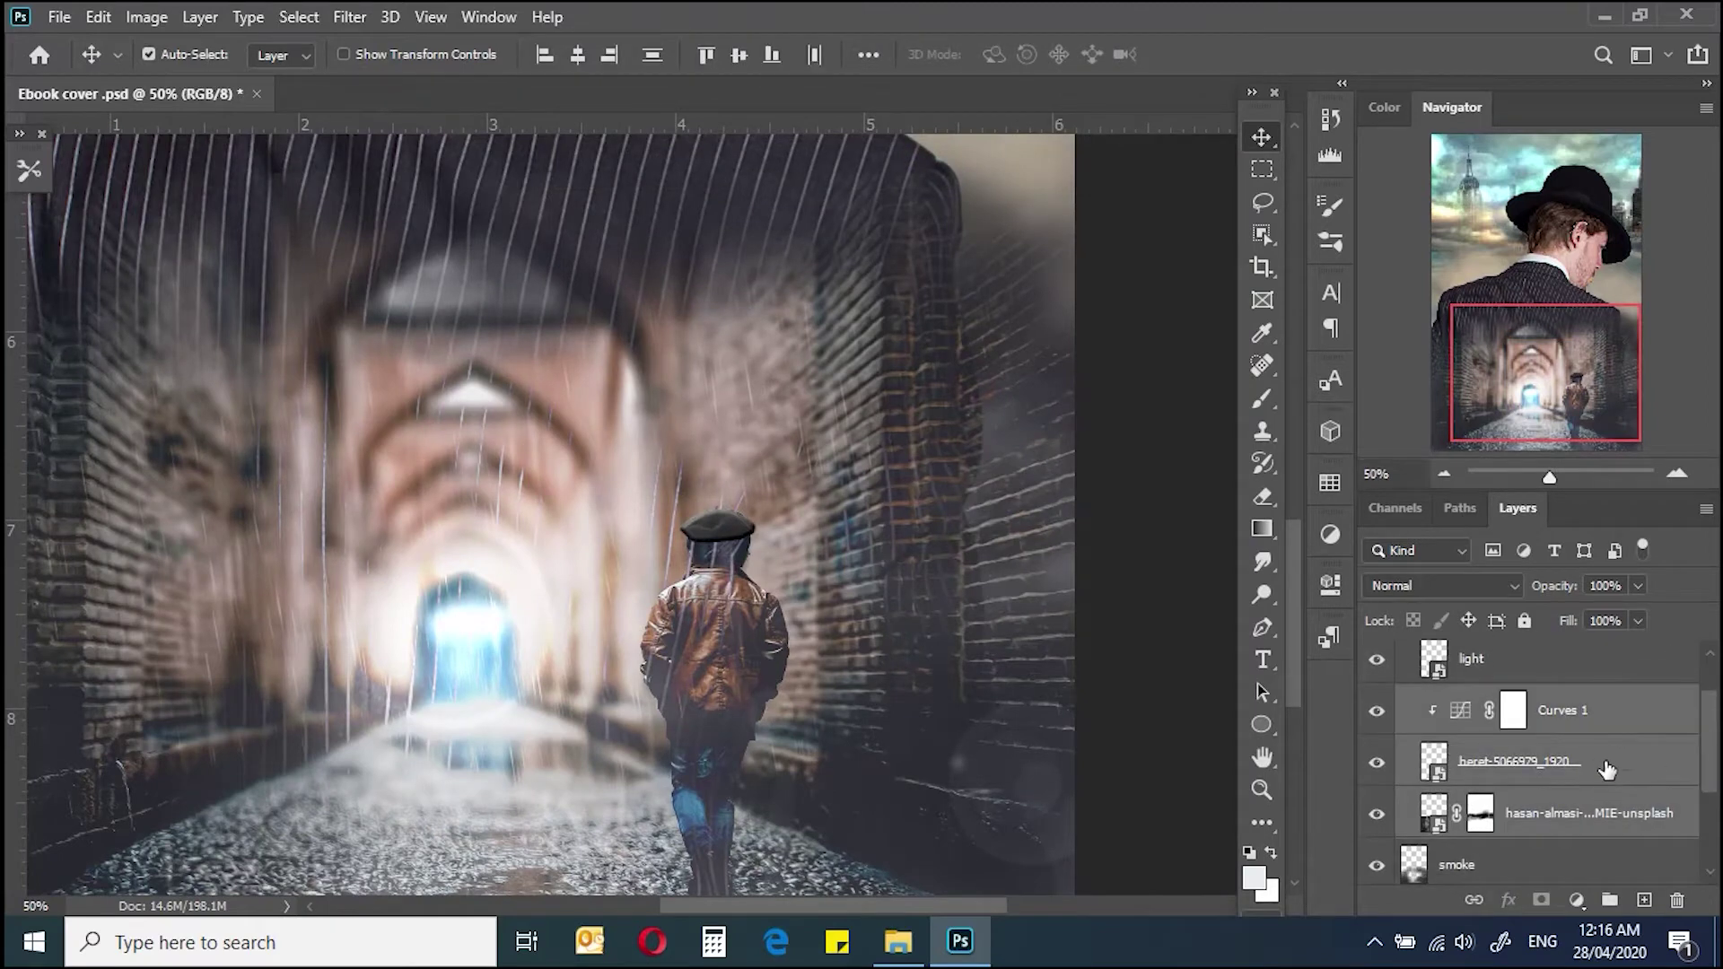
key("ctrl+g")
Step: Add Curves 2 above Group 1, bend the Blue curve, and invert its mask to black
left_click(1577, 900)
left_click(1521, 596)
left_click_drag(1125, 735, 1117, 714)
left_click(1100, 648)
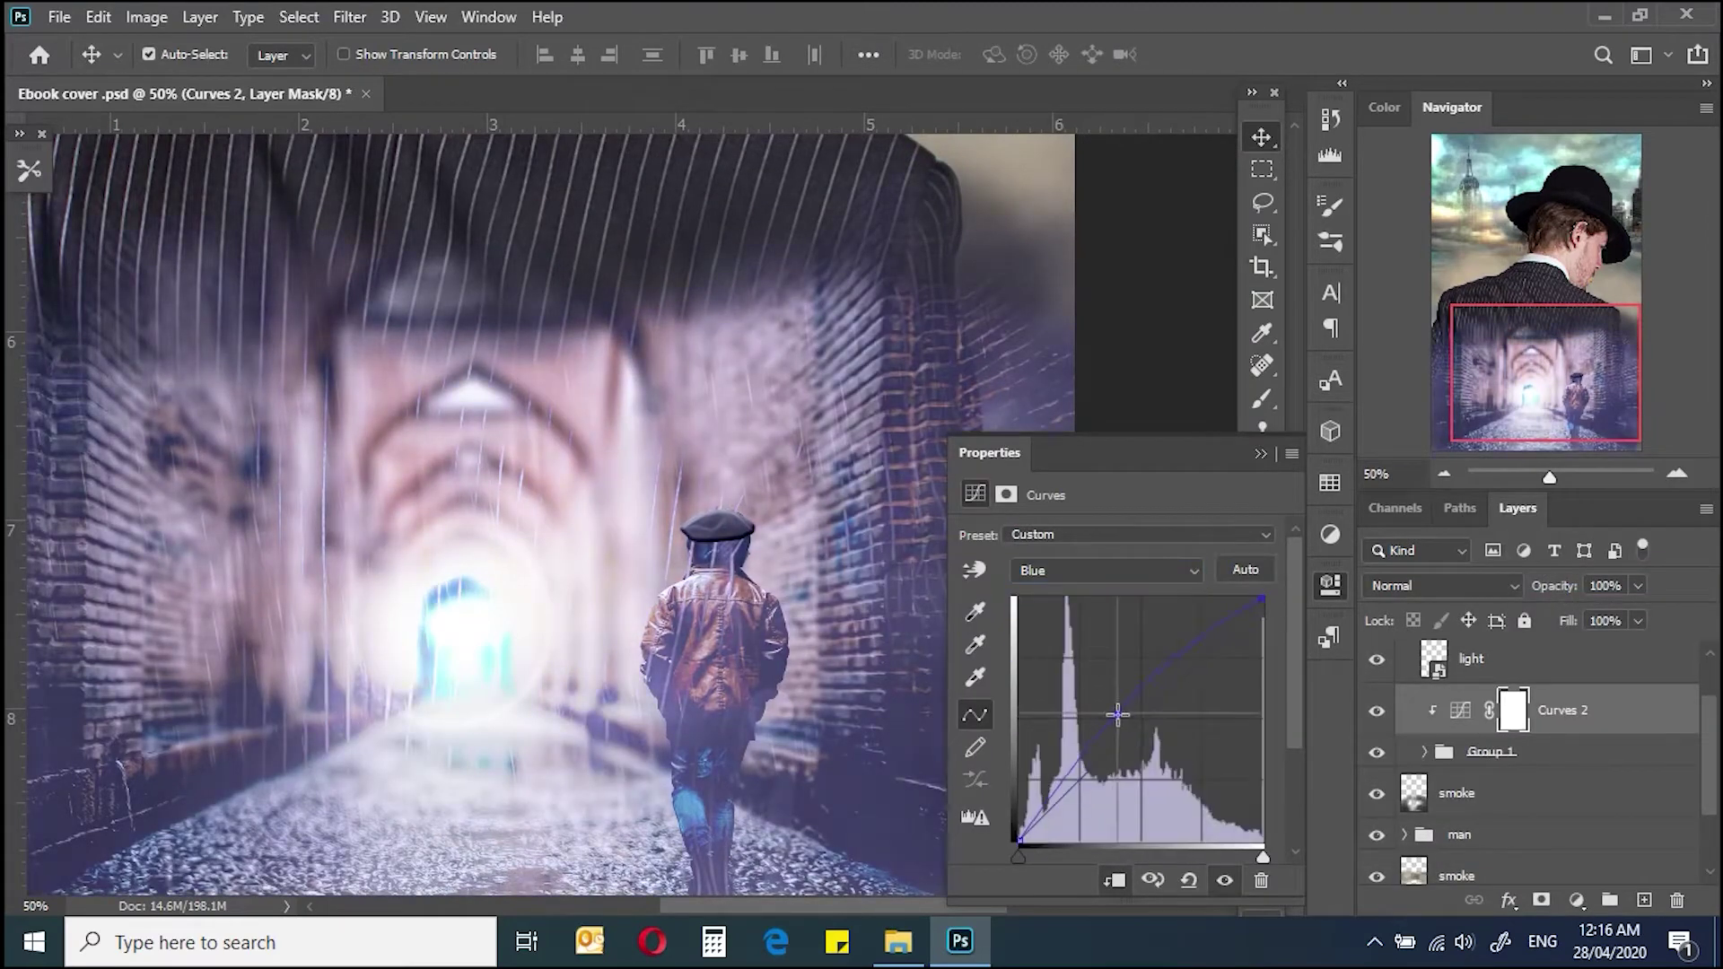
left_click(1259, 453)
key("ctrl+i")
Step: Set a small, low-opacity soft brush and paint the Curves 2 mask around the boy and lit doorway
key("b")
right_click(884, 516)
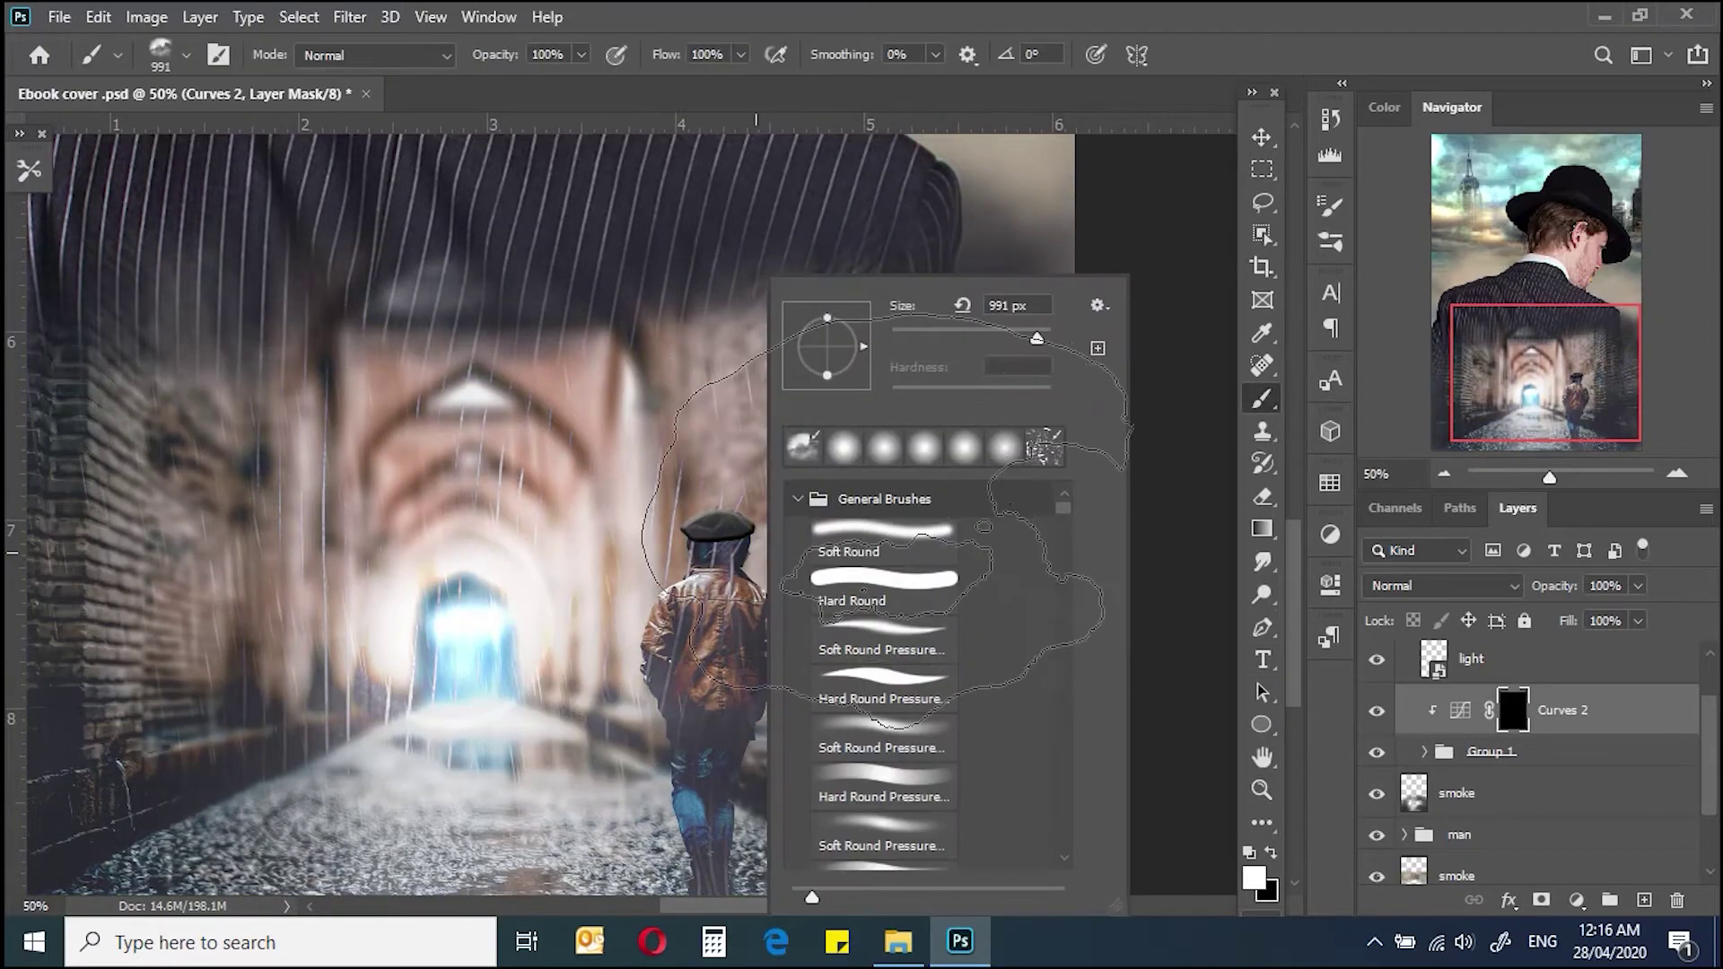
key("Escape")
key("1")
key("9")
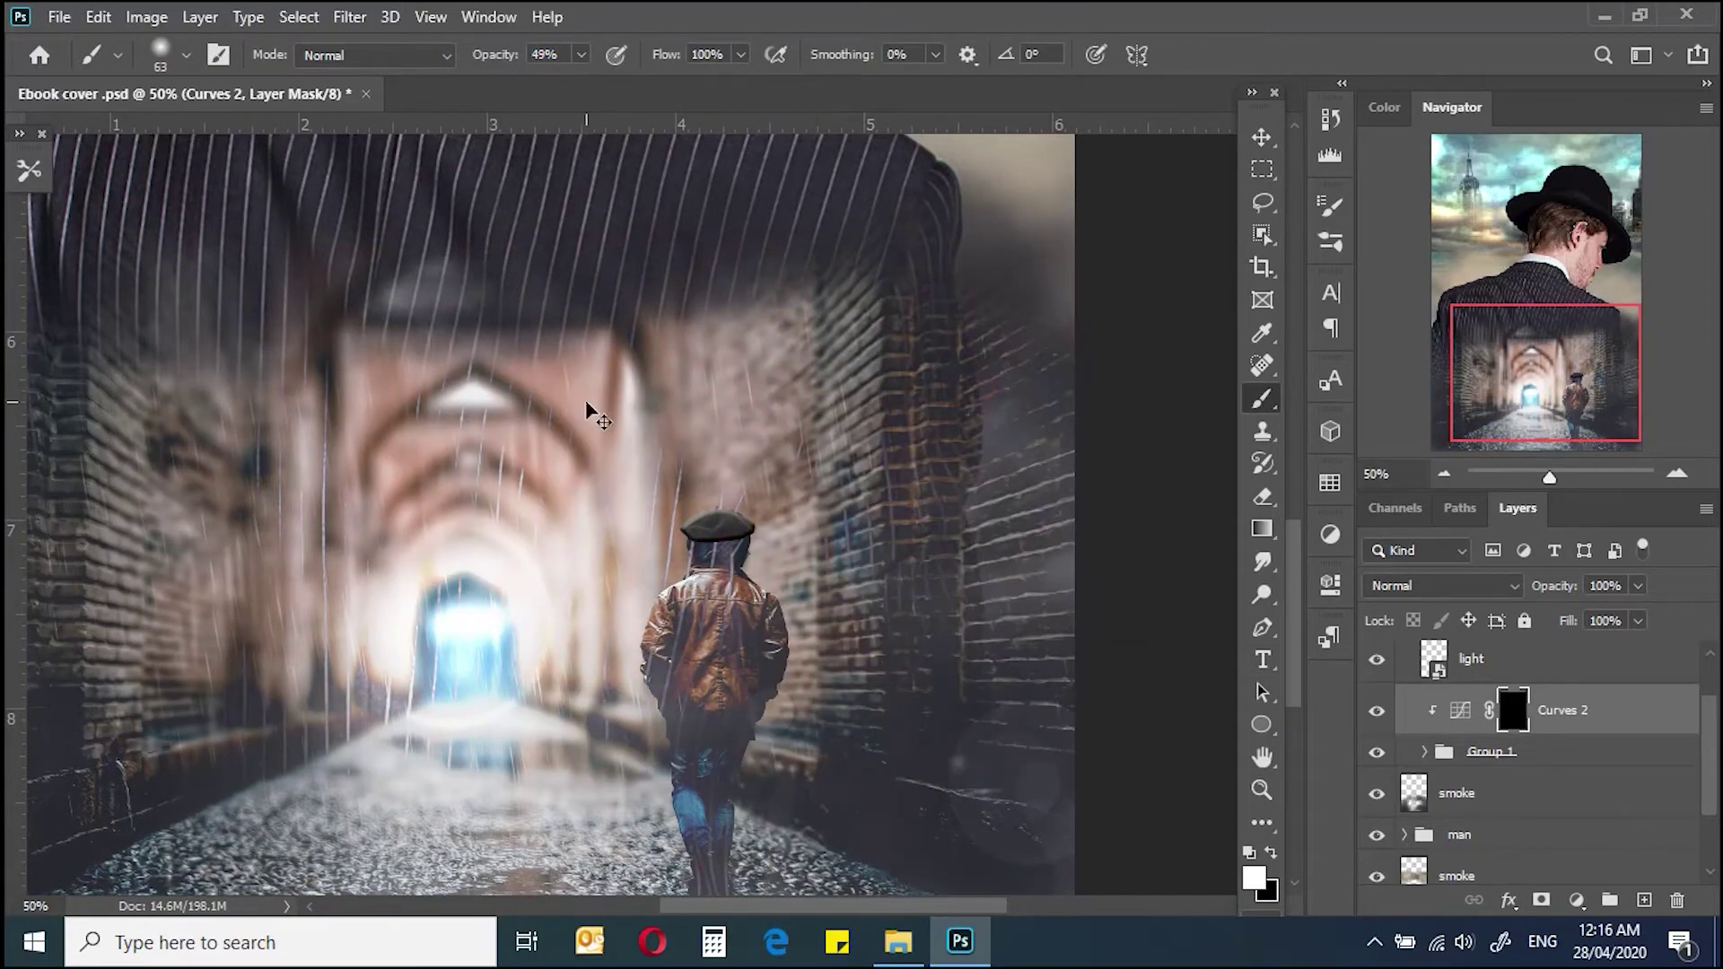
key("ctrl+1")
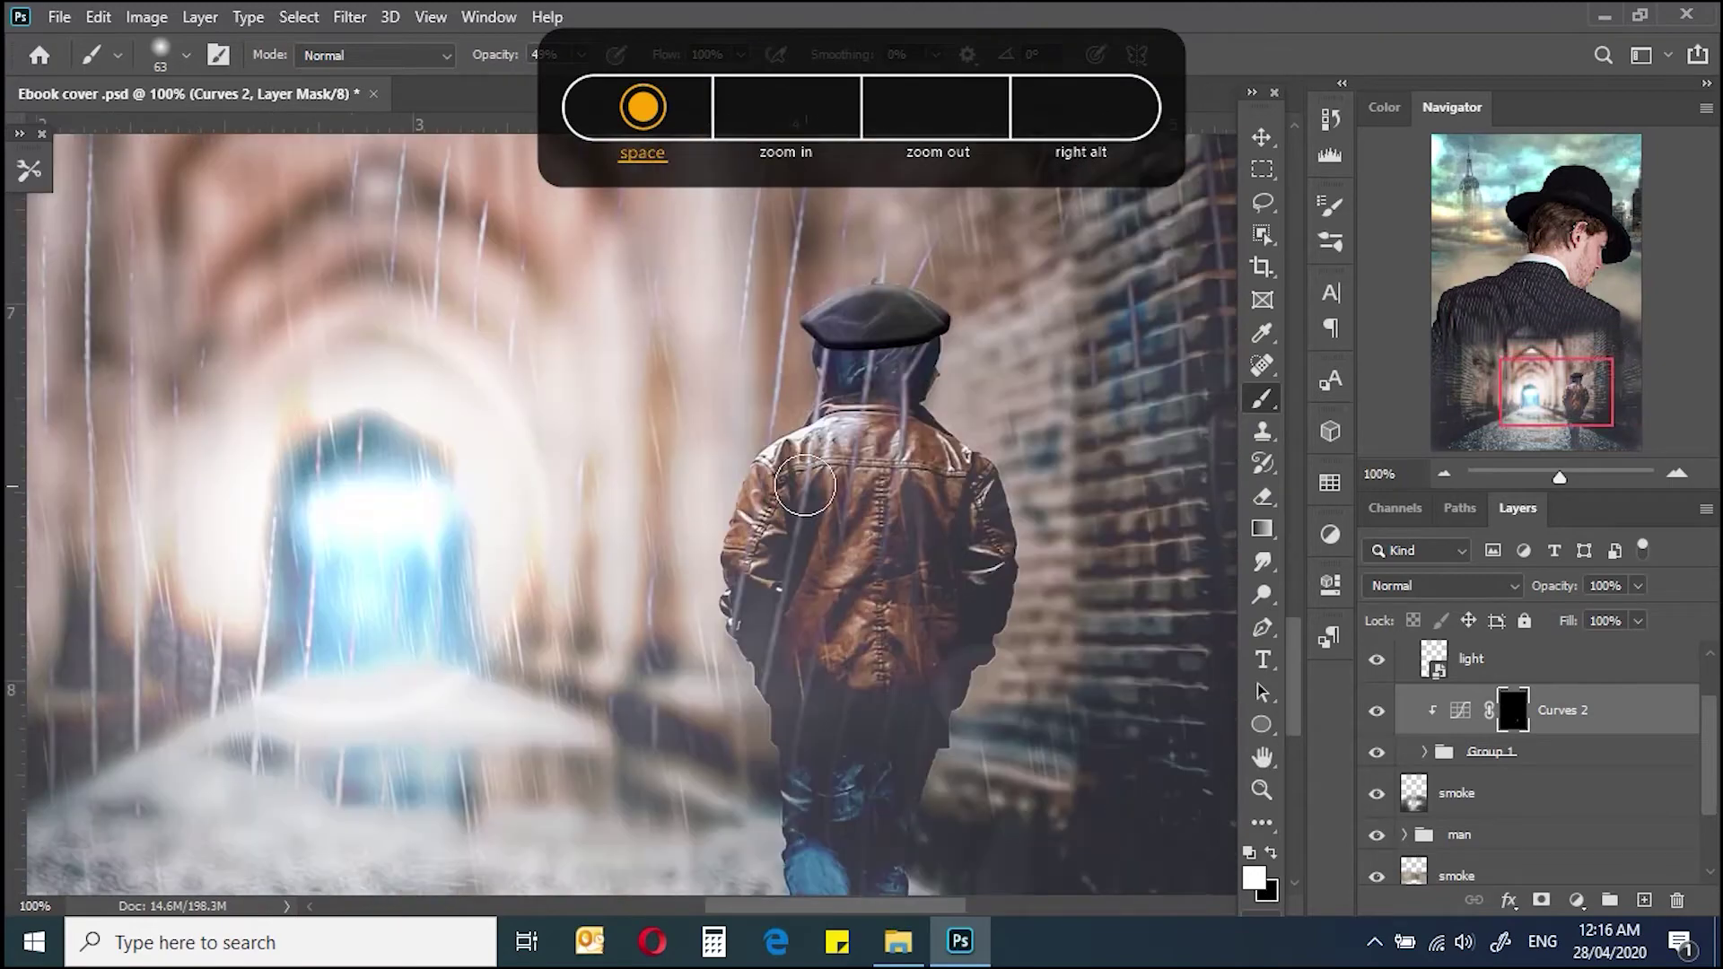
mouse_move(587, 414)
left_mouse_down()
mouse_move(789, 493)
mouse_move(713, 522)
left_mouse_up()
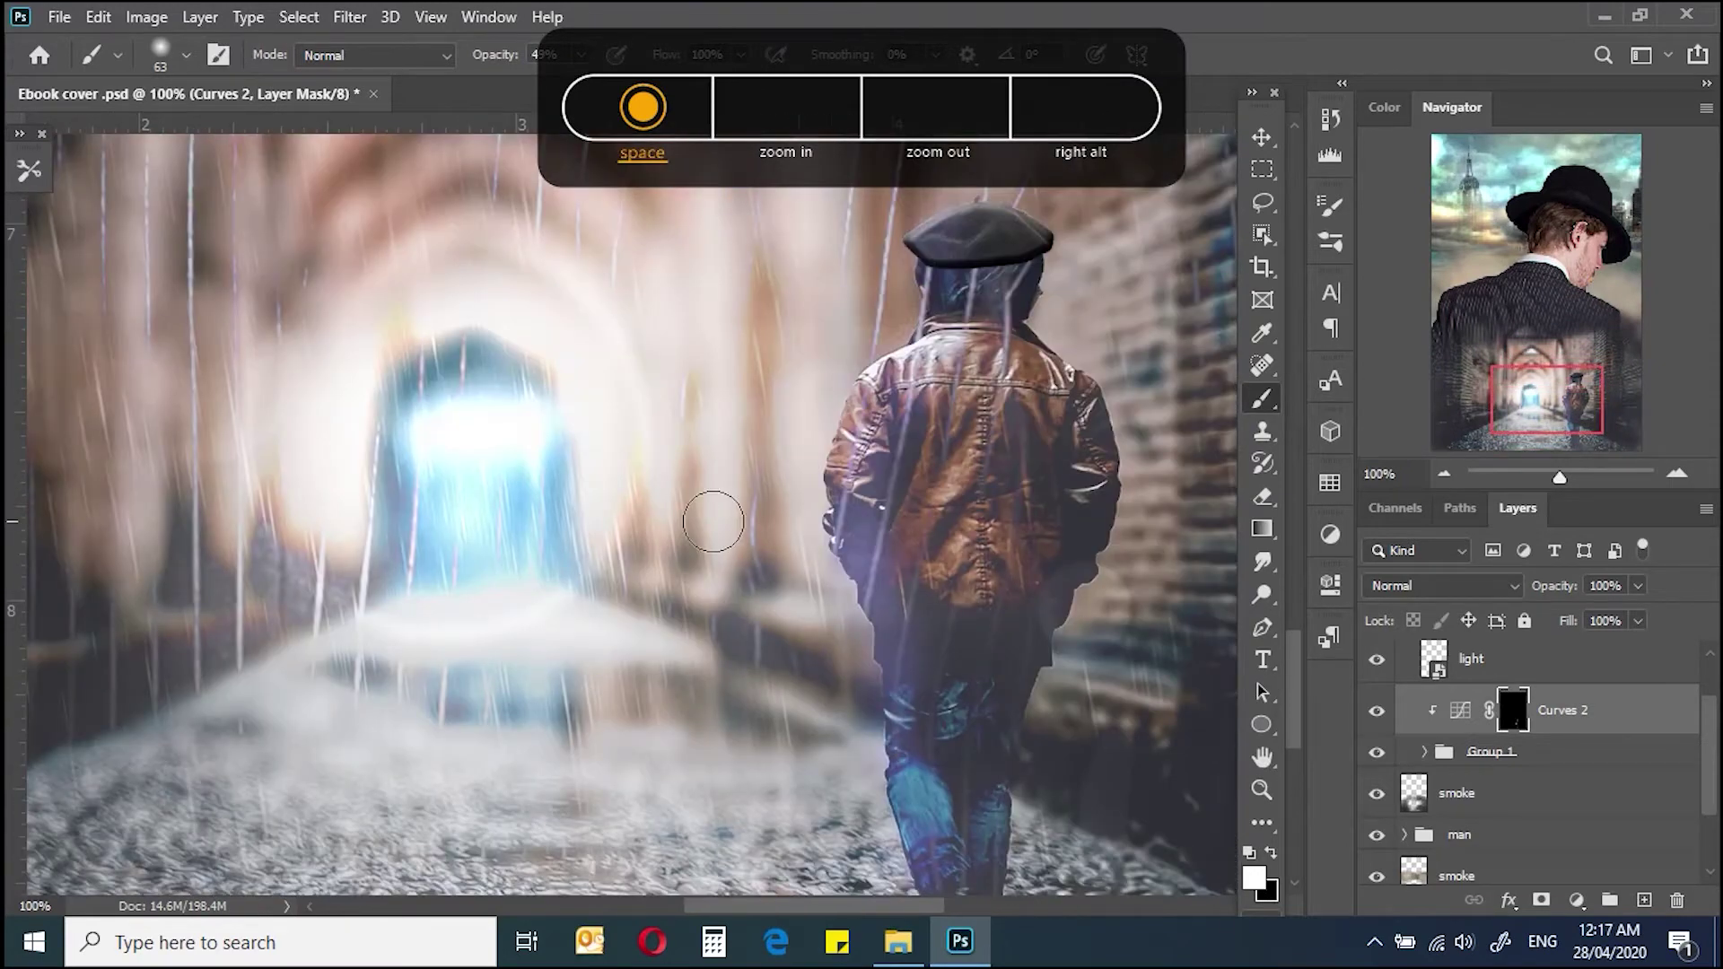
scroll(714, 522, "down", 2)
scroll(704, 525, "down", 1)
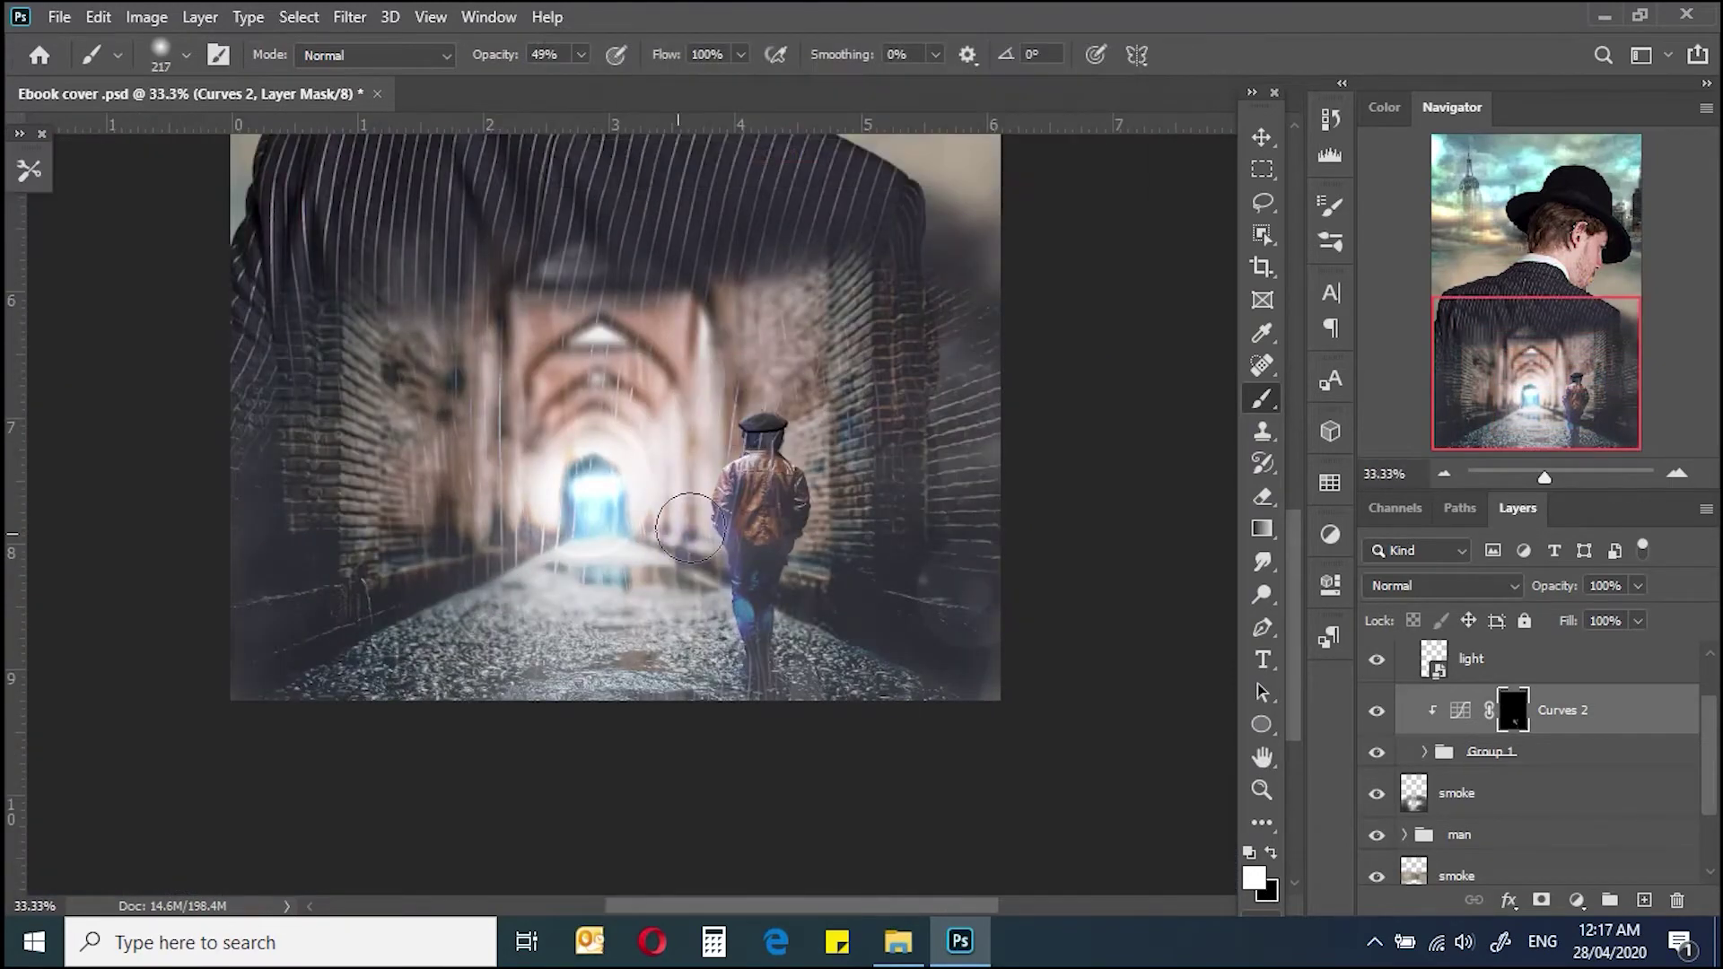
scroll(603, 587, "down", 1)
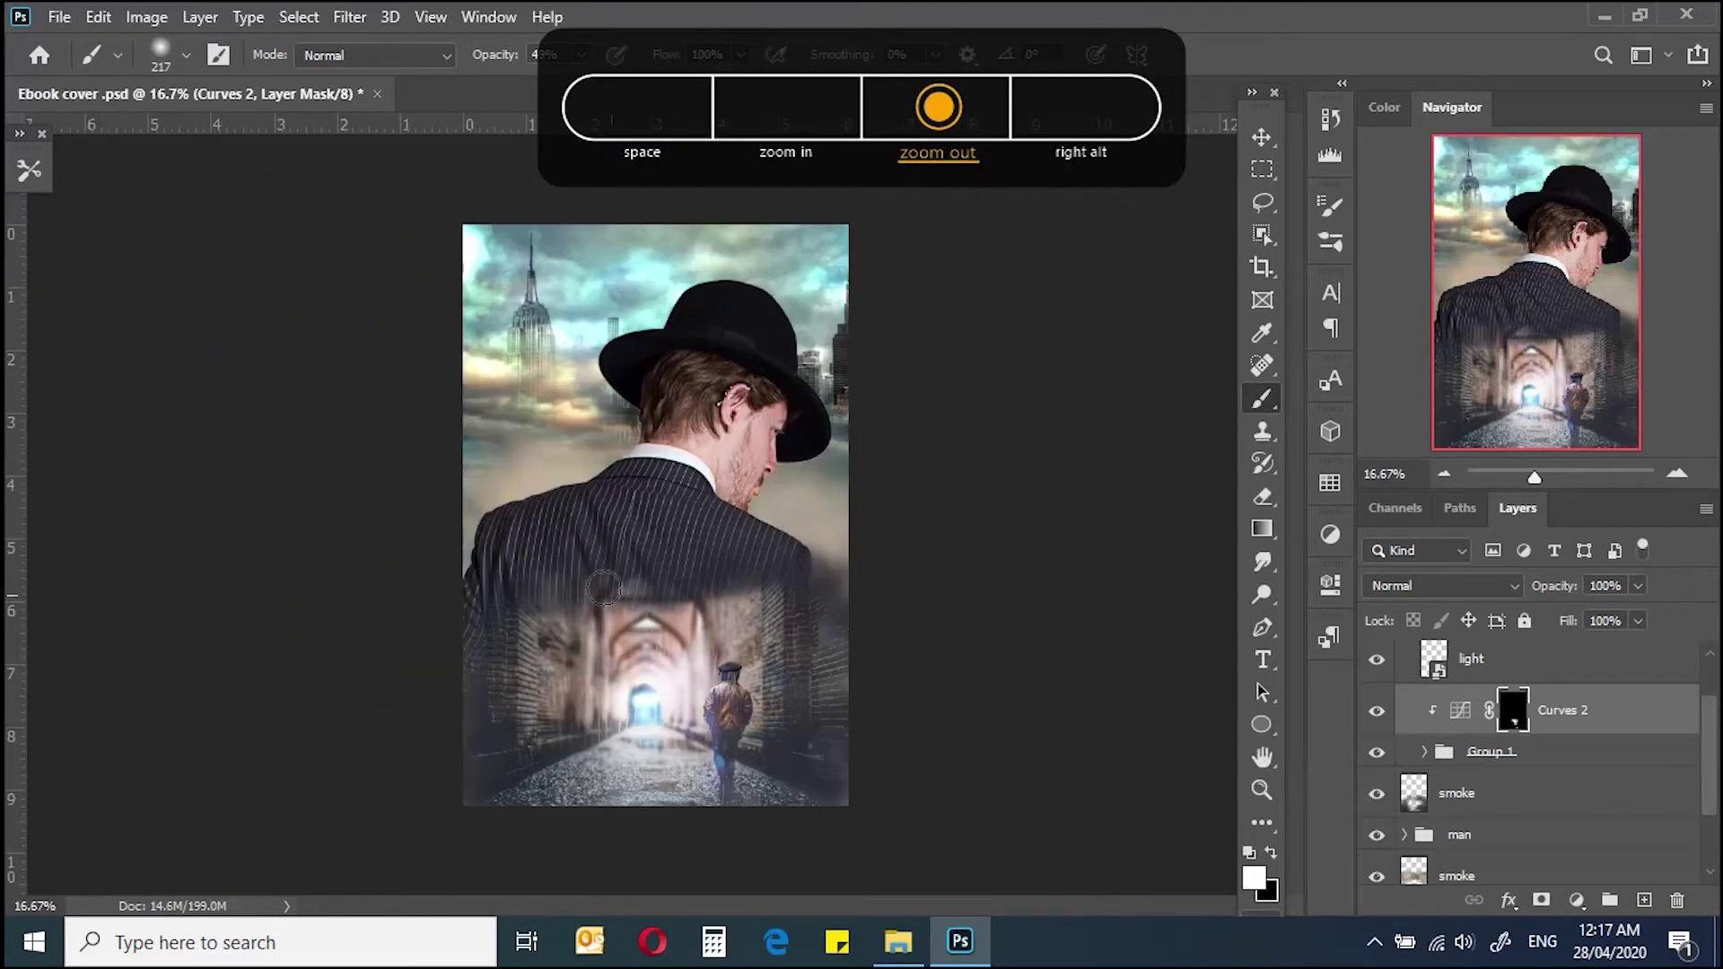
scroll(1451, 719, "up", 2)
left_click(1474, 688)
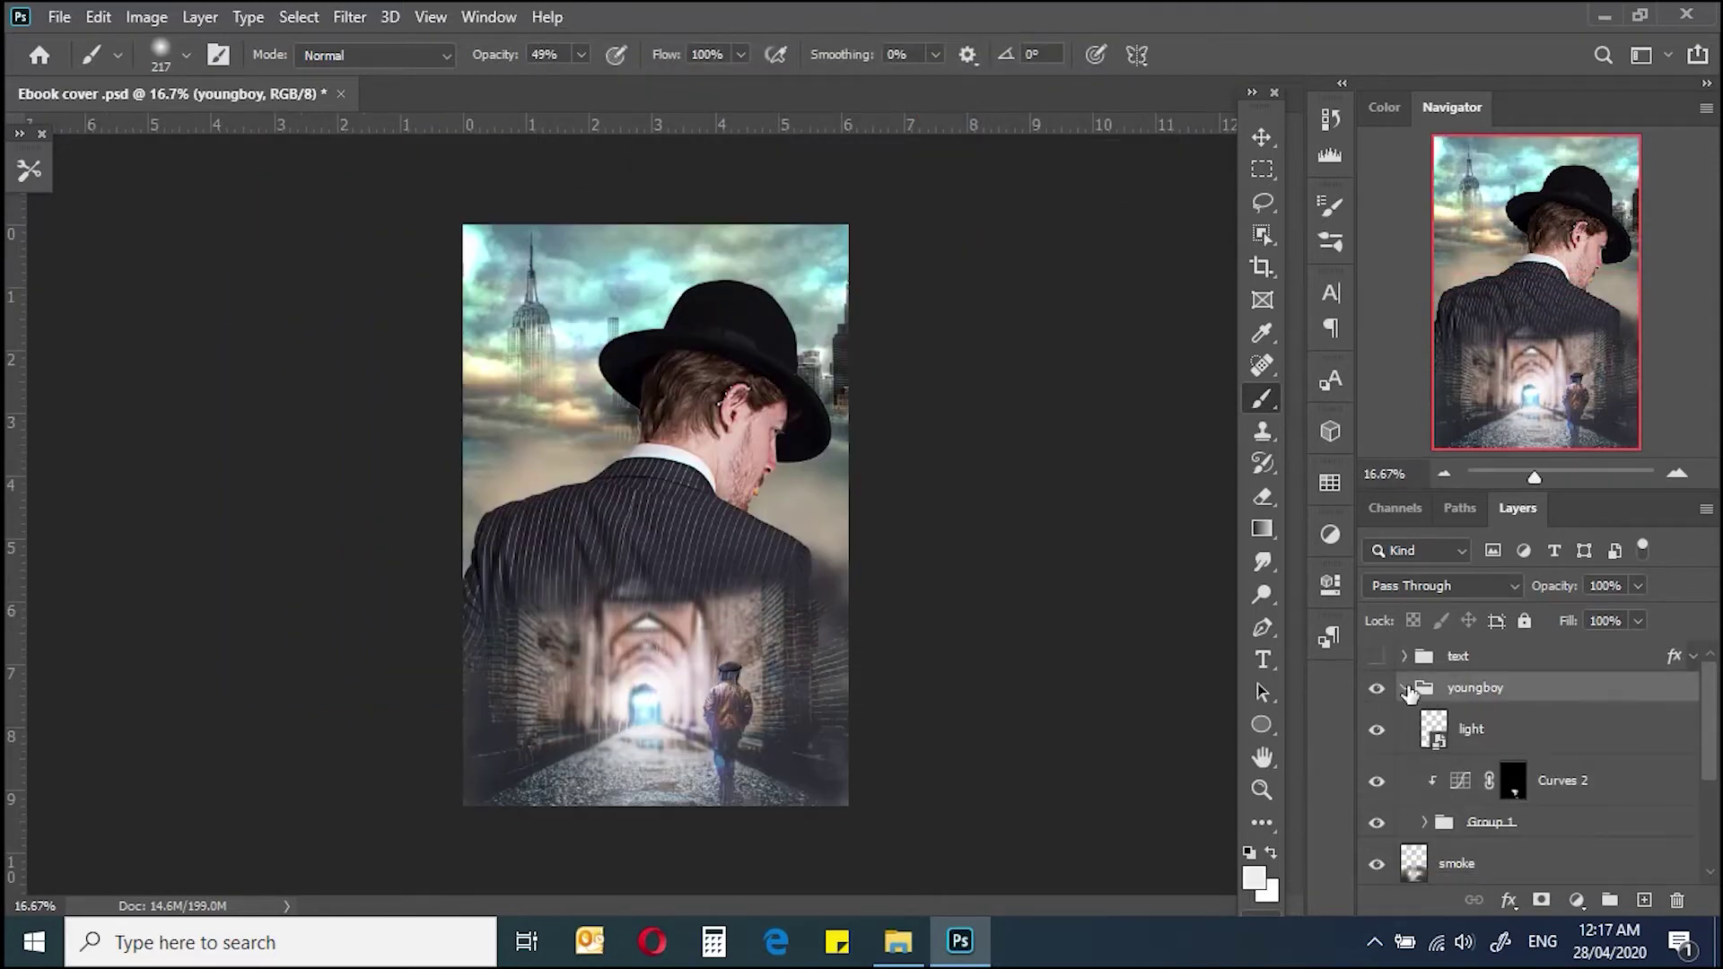
Step: Add a Curves adjustment above the man group and drag it into a gentle S-curve
left_click(1459, 770)
left_click(1577, 896)
left_click(1566, 569)
left_click_drag(1100, 760, 1099, 793)
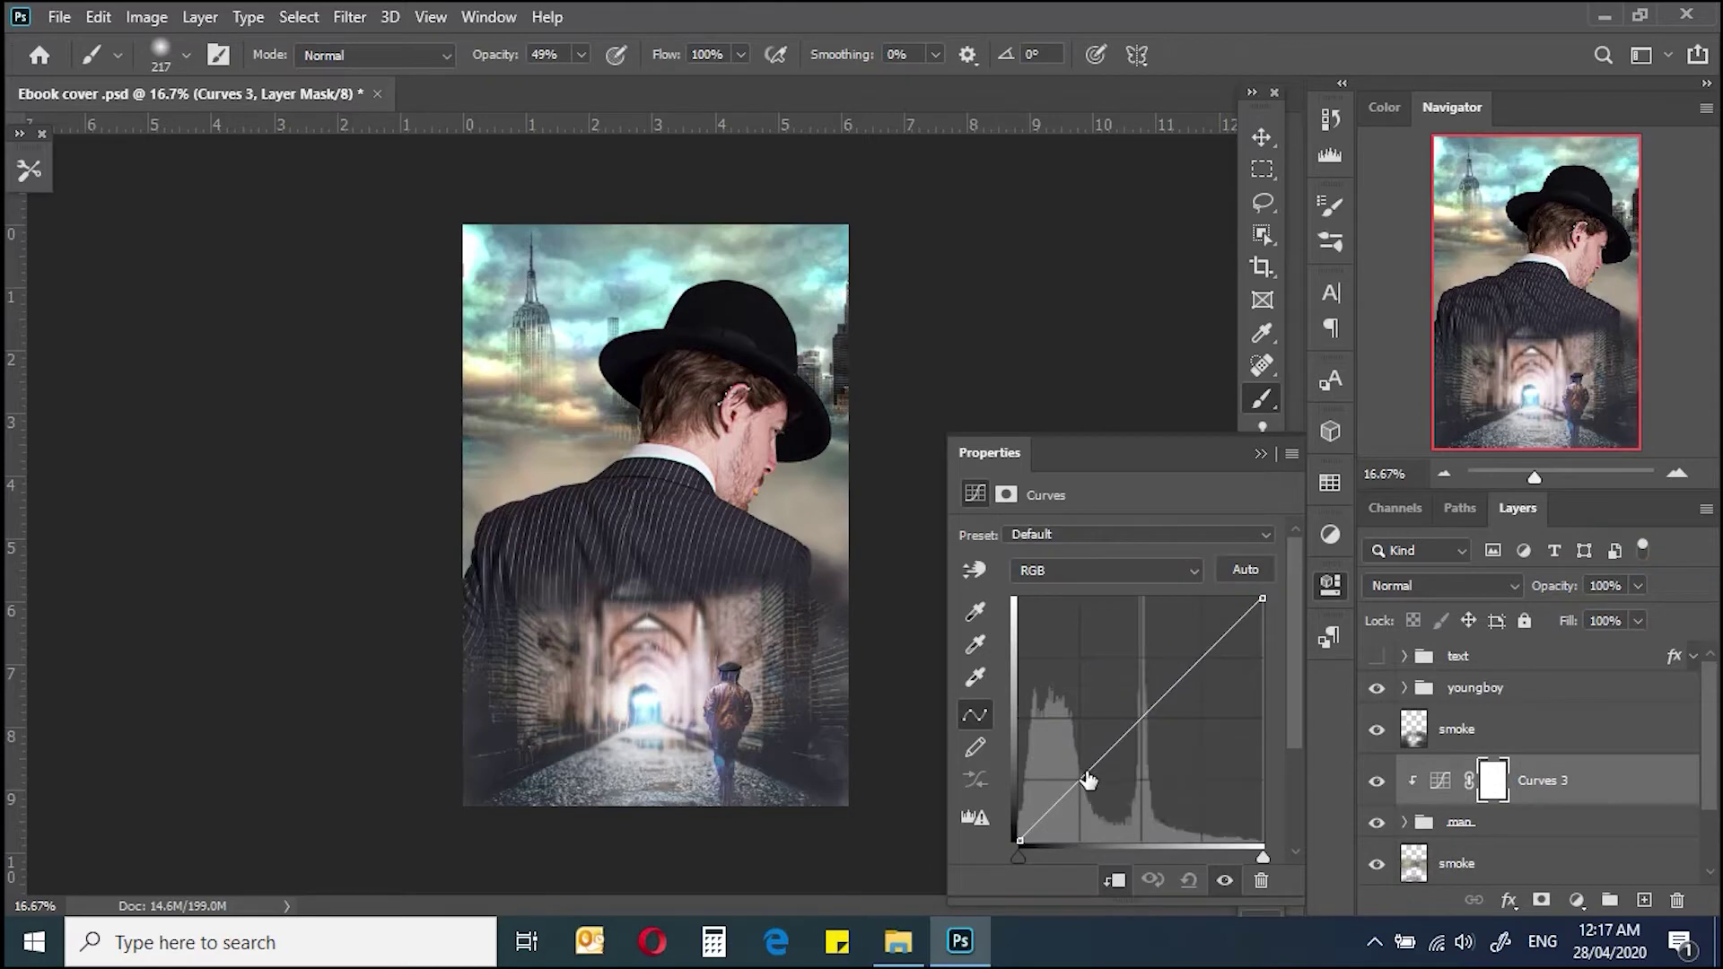
left_click_drag(1158, 718, 1184, 675)
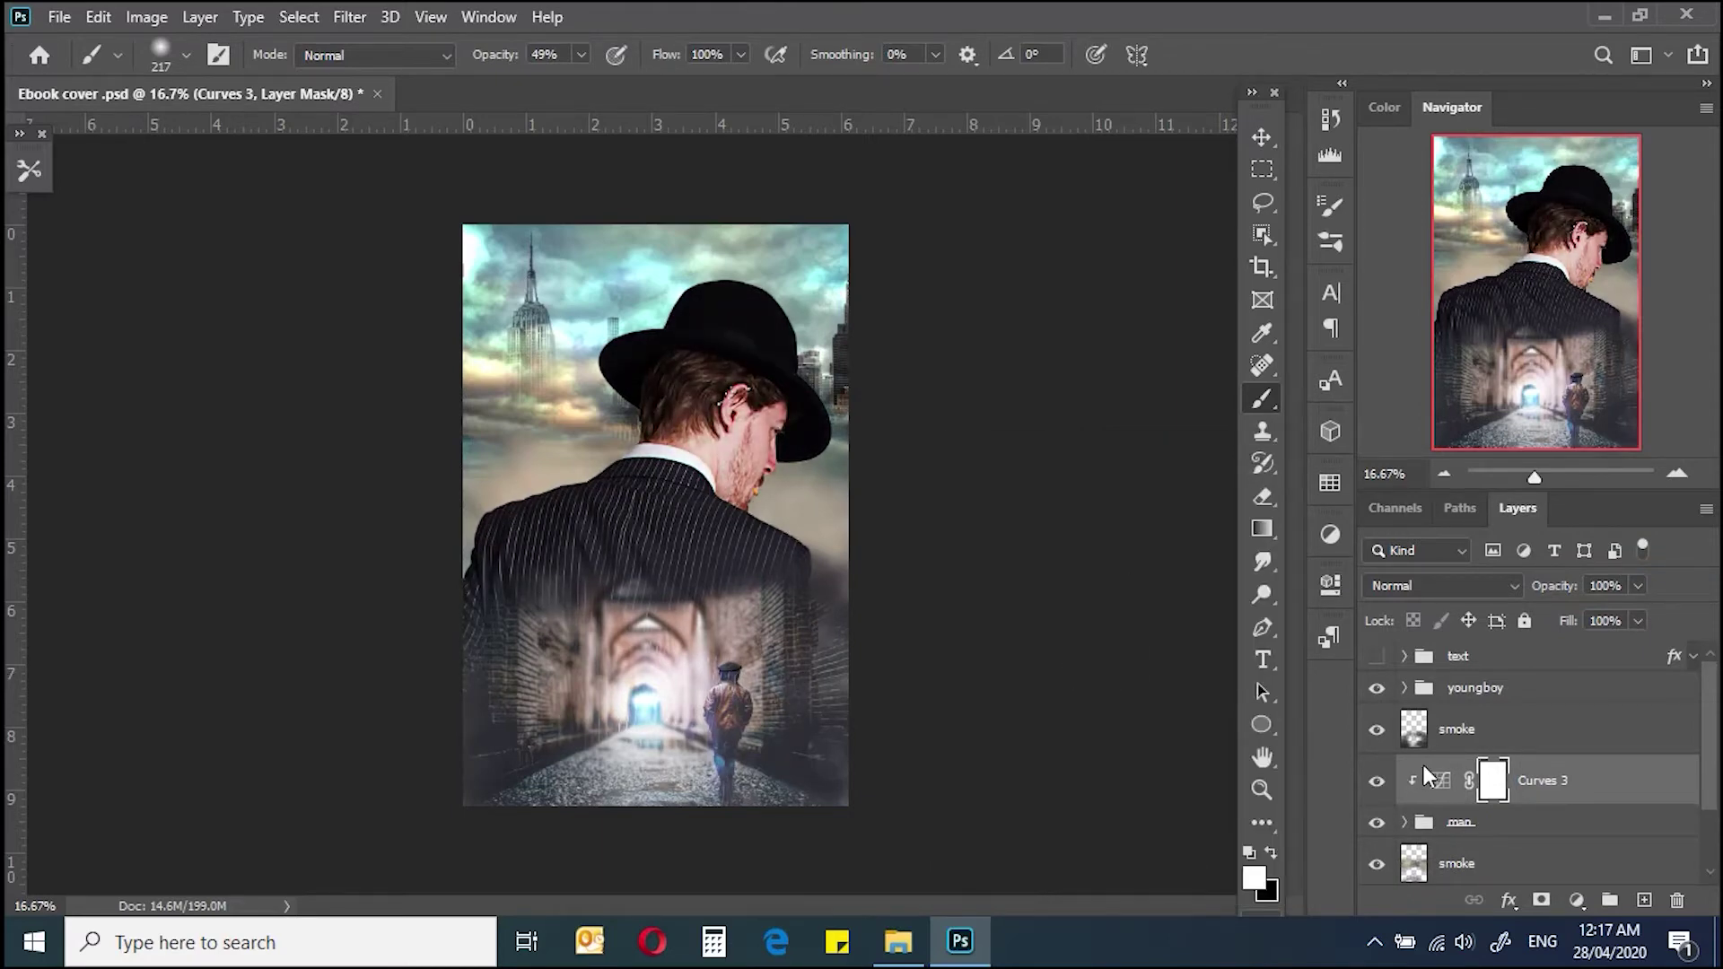
Step: Browse the layer stack and hide the corridor image layer to compare
left_click(1459, 822)
left_click(1405, 822)
scroll(1465, 805, "down", 2)
left_click(1415, 692)
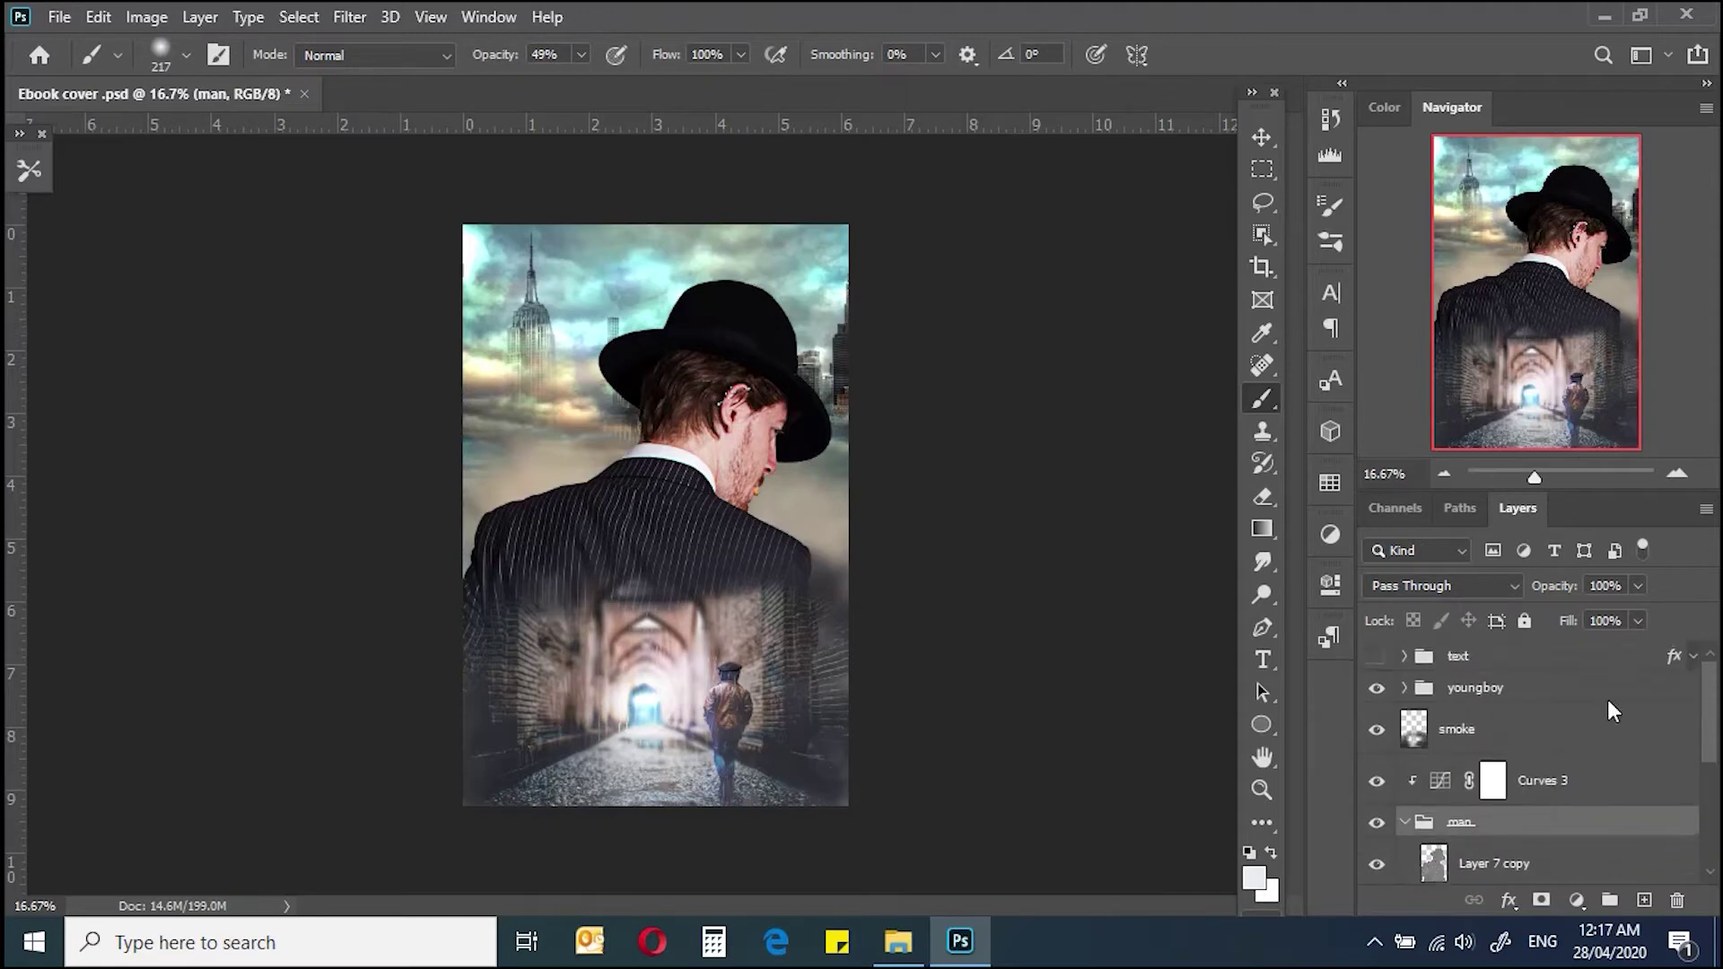
left_click(1441, 827)
scroll(1525, 763, "down", 3)
left_click(1580, 728)
left_click(1375, 729)
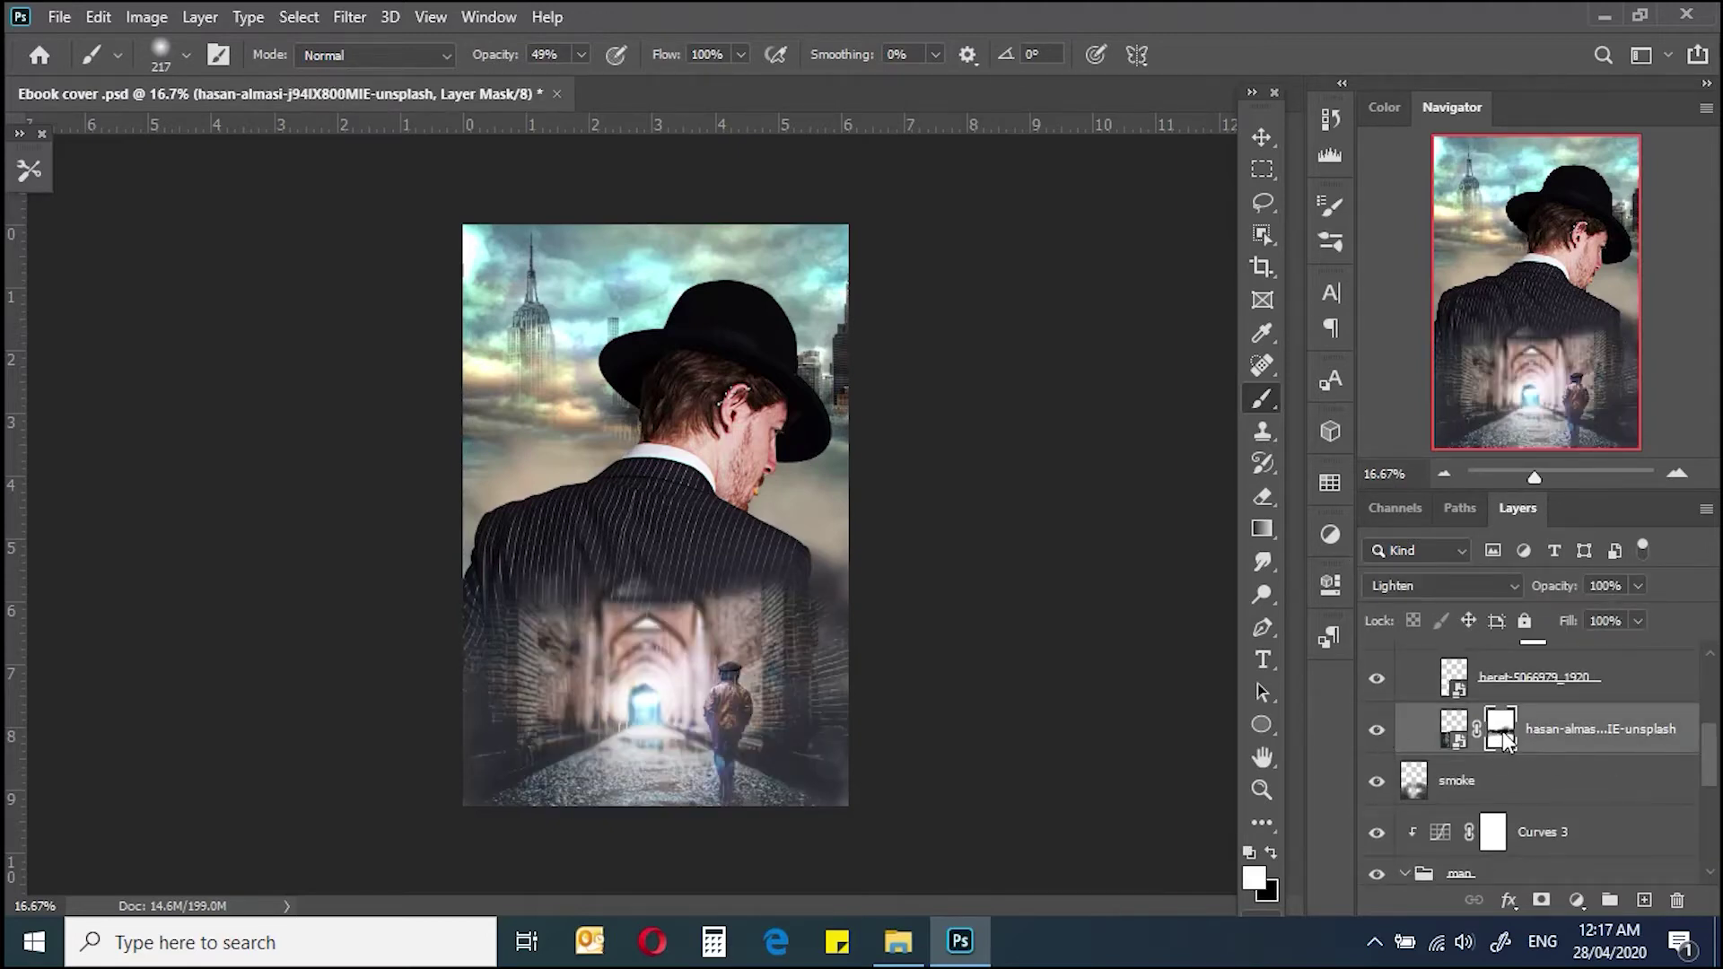
Step: Discard the corridor image's old mask and set up a large soft, low-opacity brush
left_click_drag(1500, 729, 1676, 900)
left_click(1644, 900)
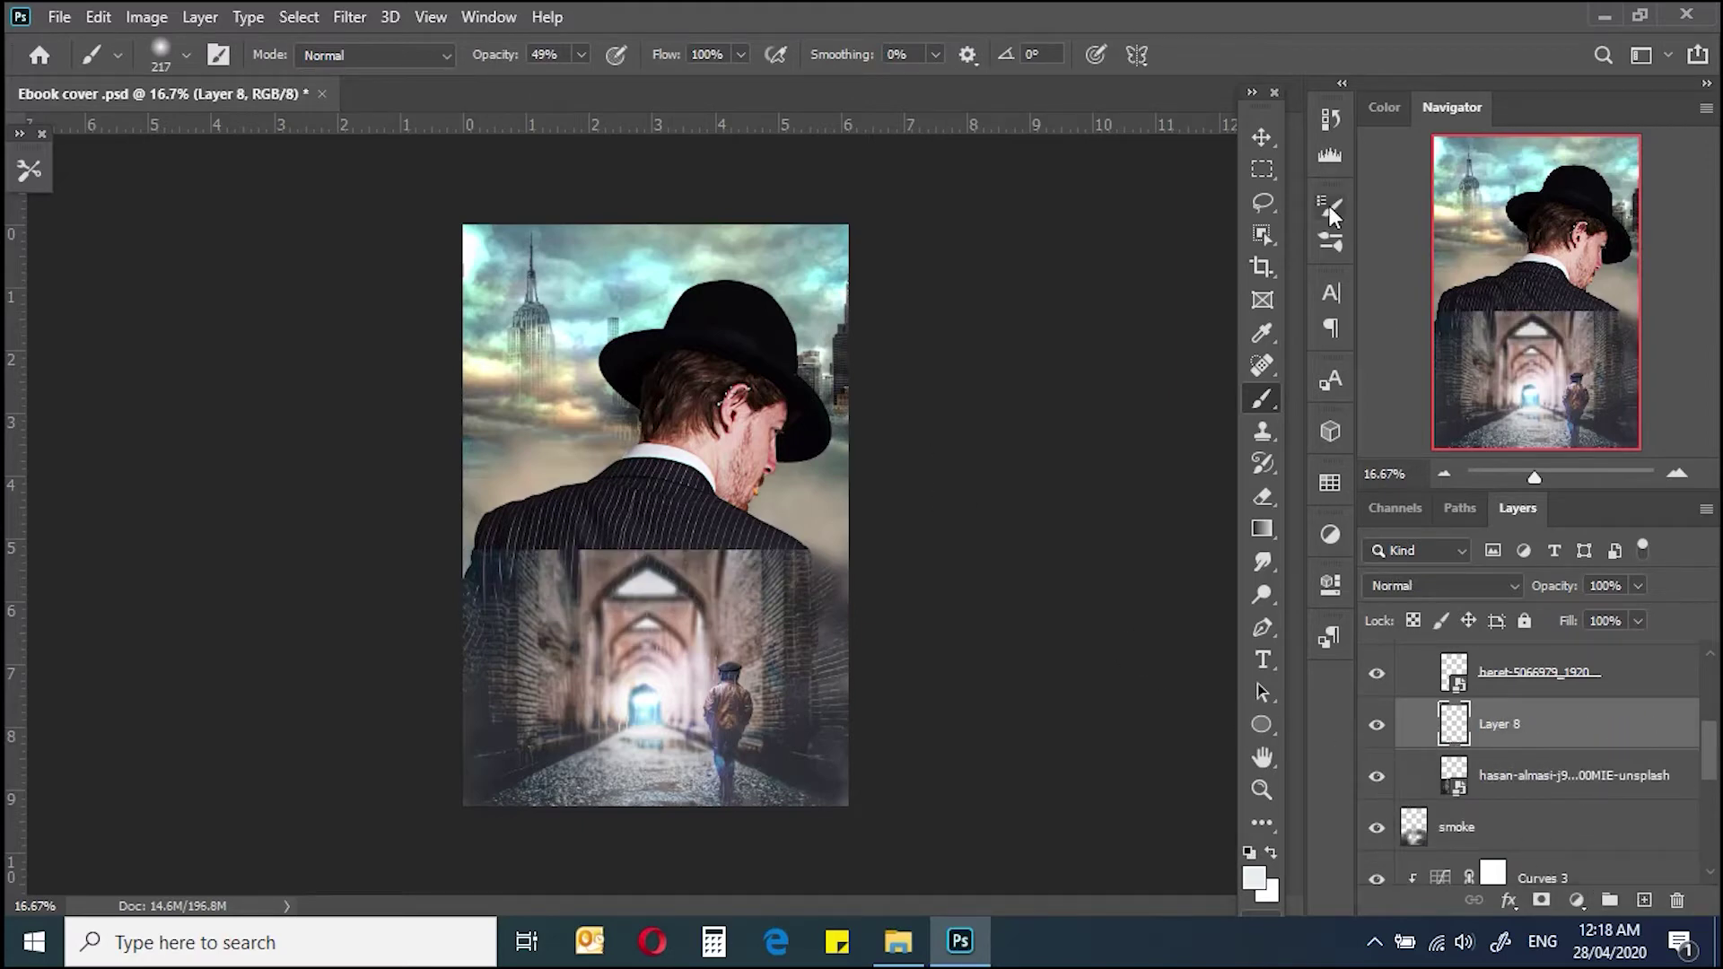
key("ctrl+z")
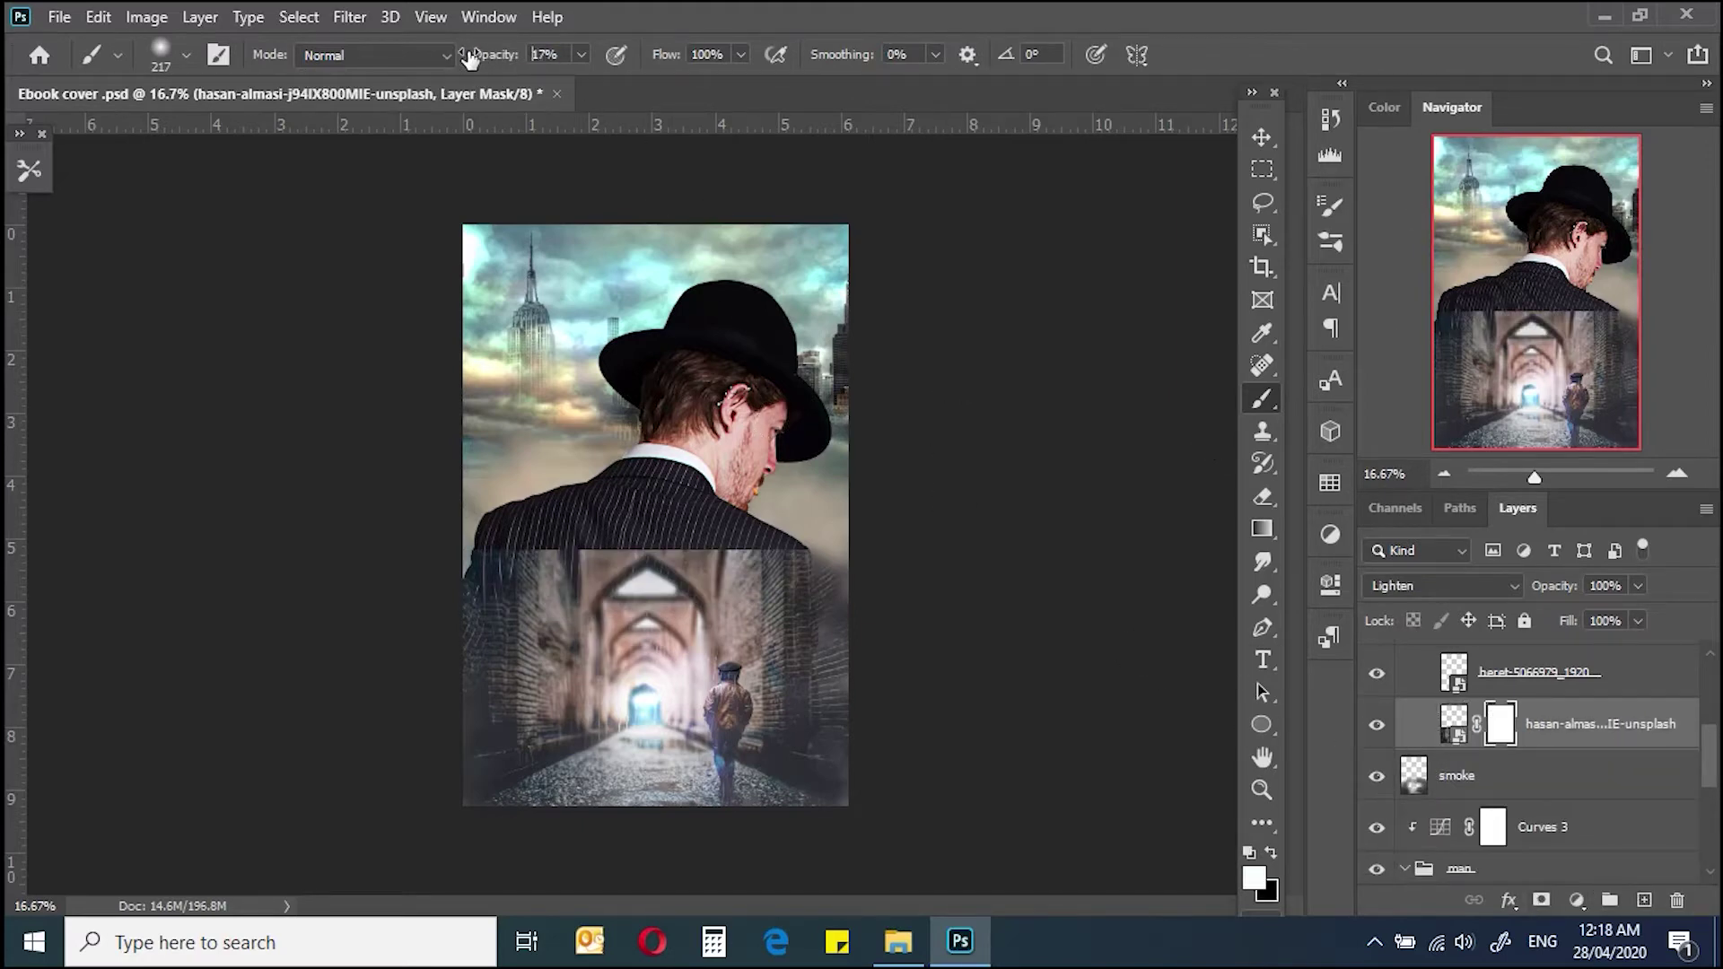
left_click_drag(608, 500, 628, 503)
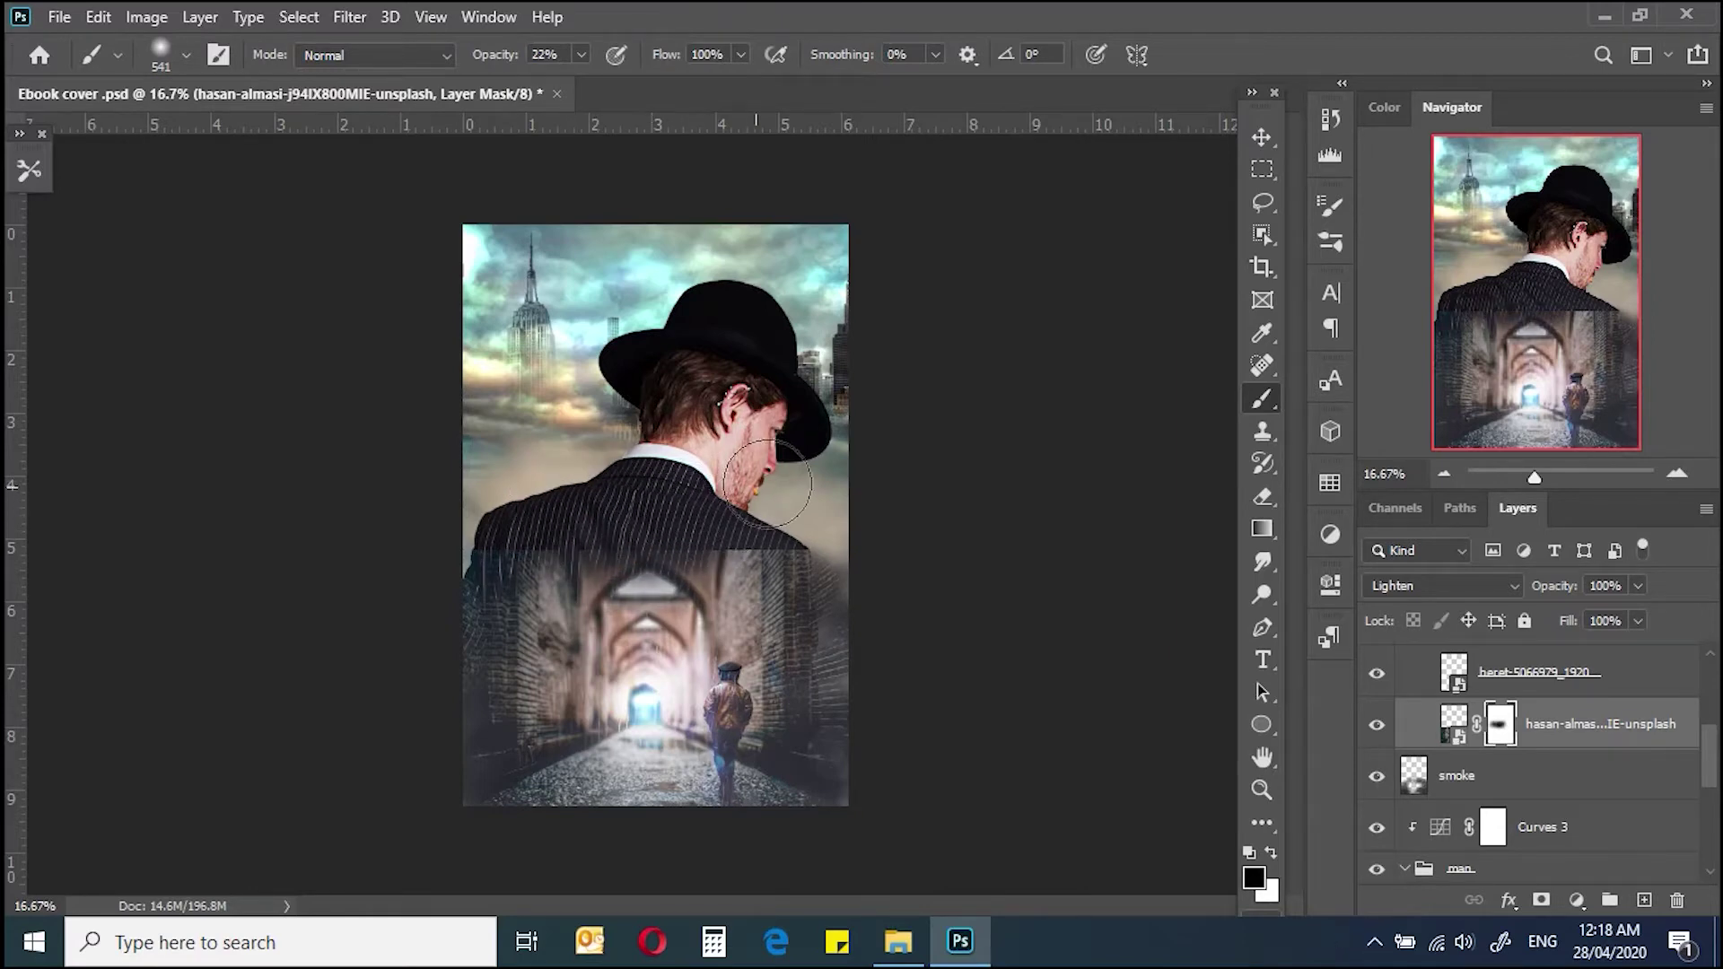
key("ctrl+plus")
key("ctrl+plus")
key("ctrl+plus")
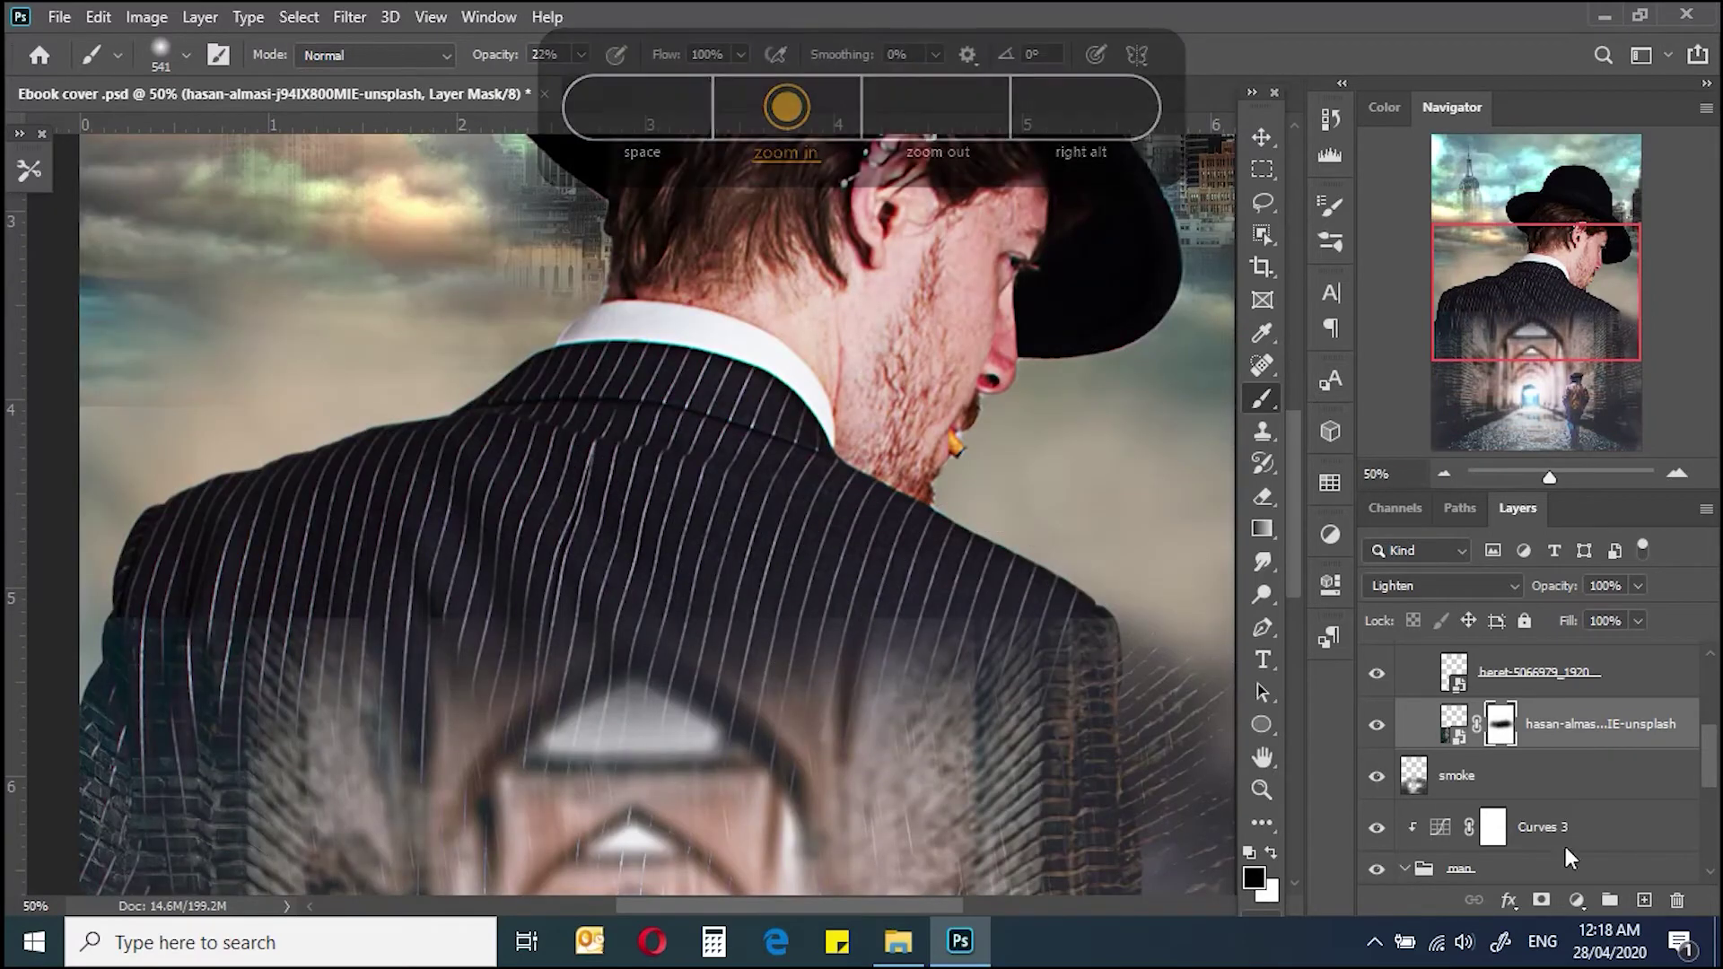
Step: Mask Layer 7 and paint the mask near the chin with a ~415 px soft brush
left_click(1489, 770)
left_click(1438, 843)
left_click(1541, 900)
key("ctrl+plus")
left_click_drag(827, 462, 763, 462)
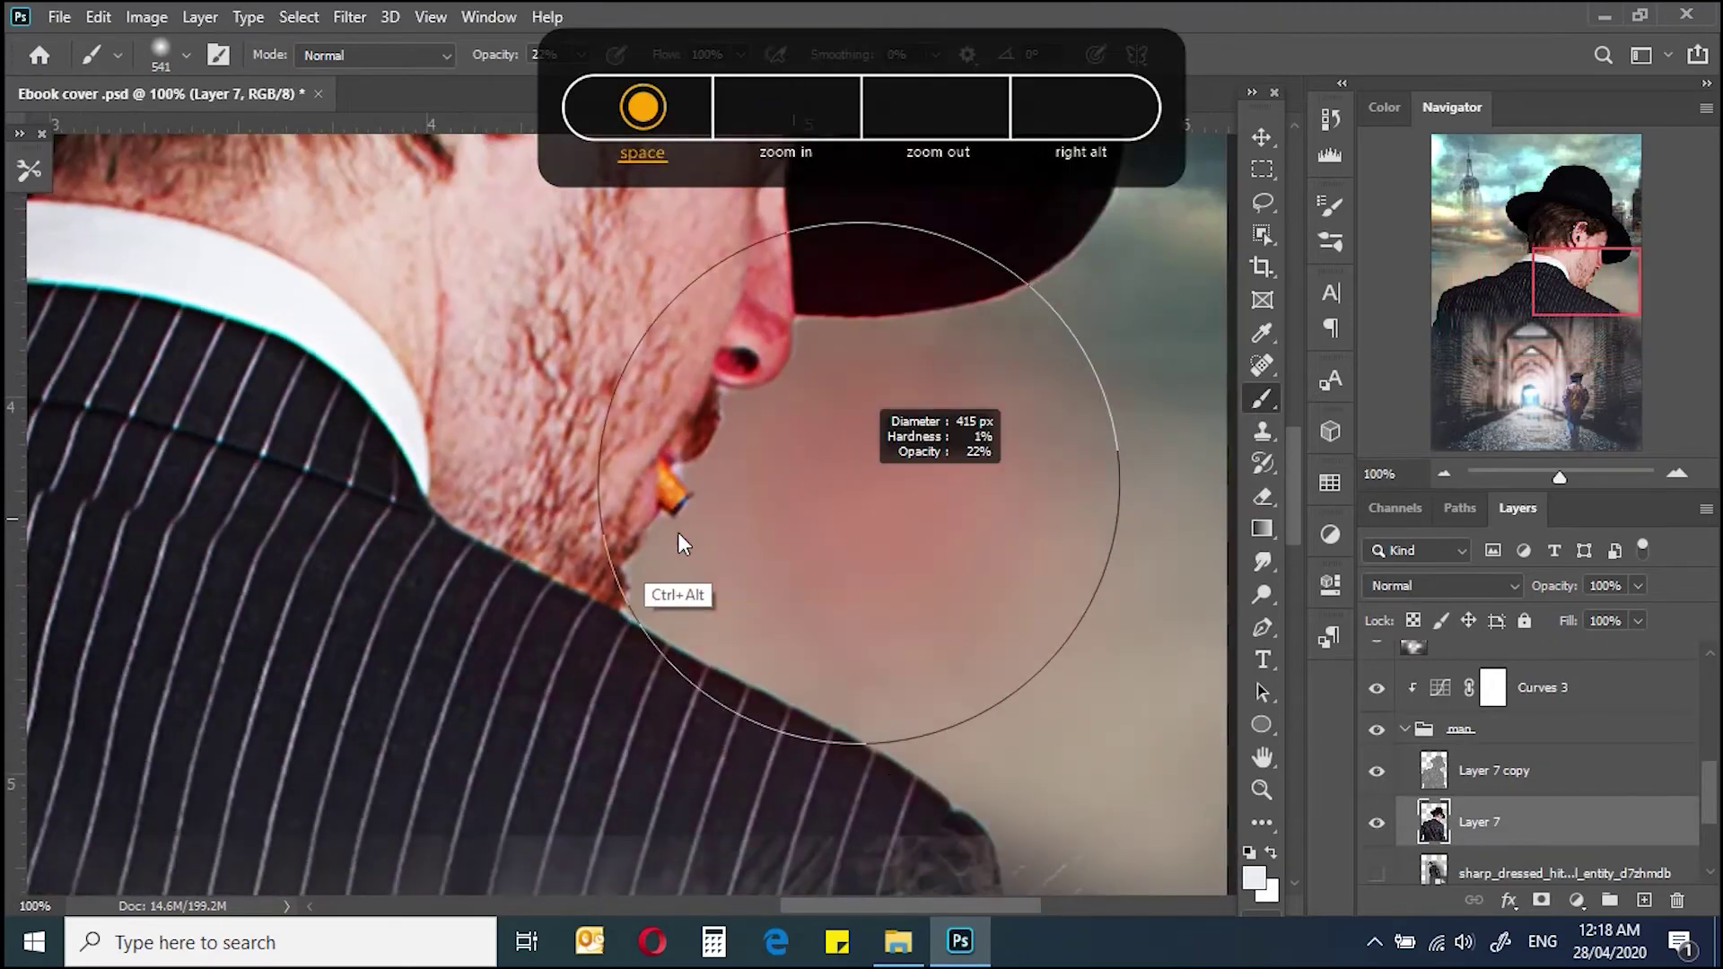
mouse_move(733, 278)
left_mouse_down()
mouse_move(813, 555)
mouse_move(740, 637)
left_mouse_up()
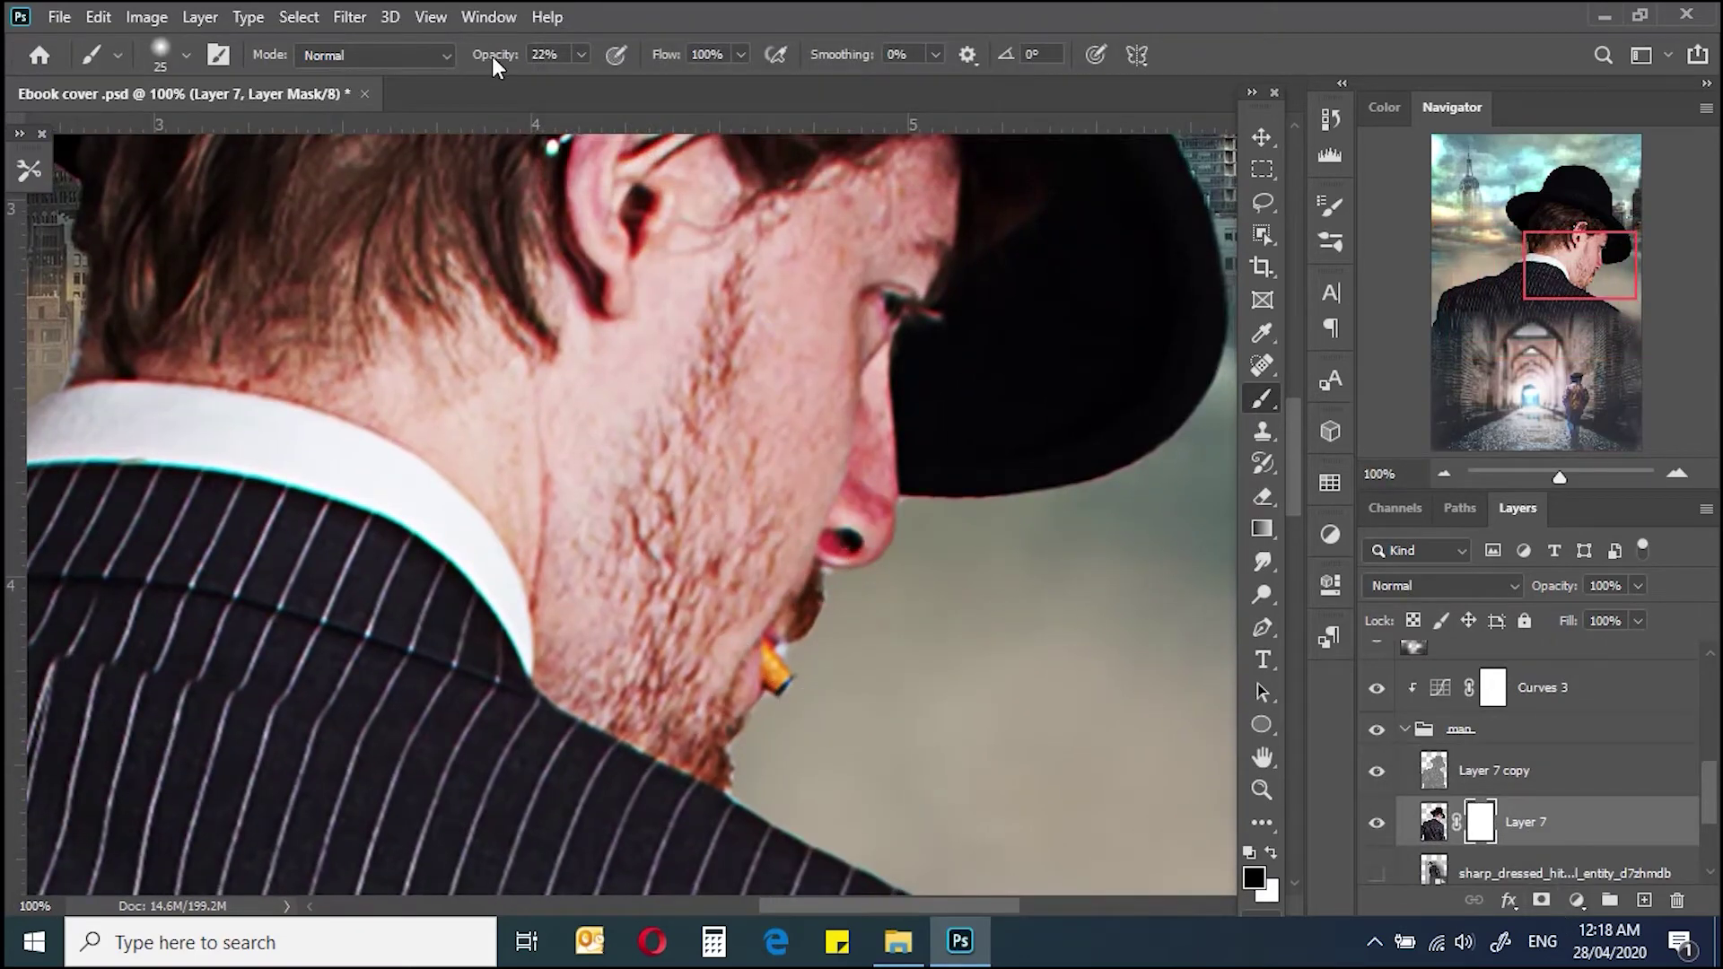
left_click(1377, 770)
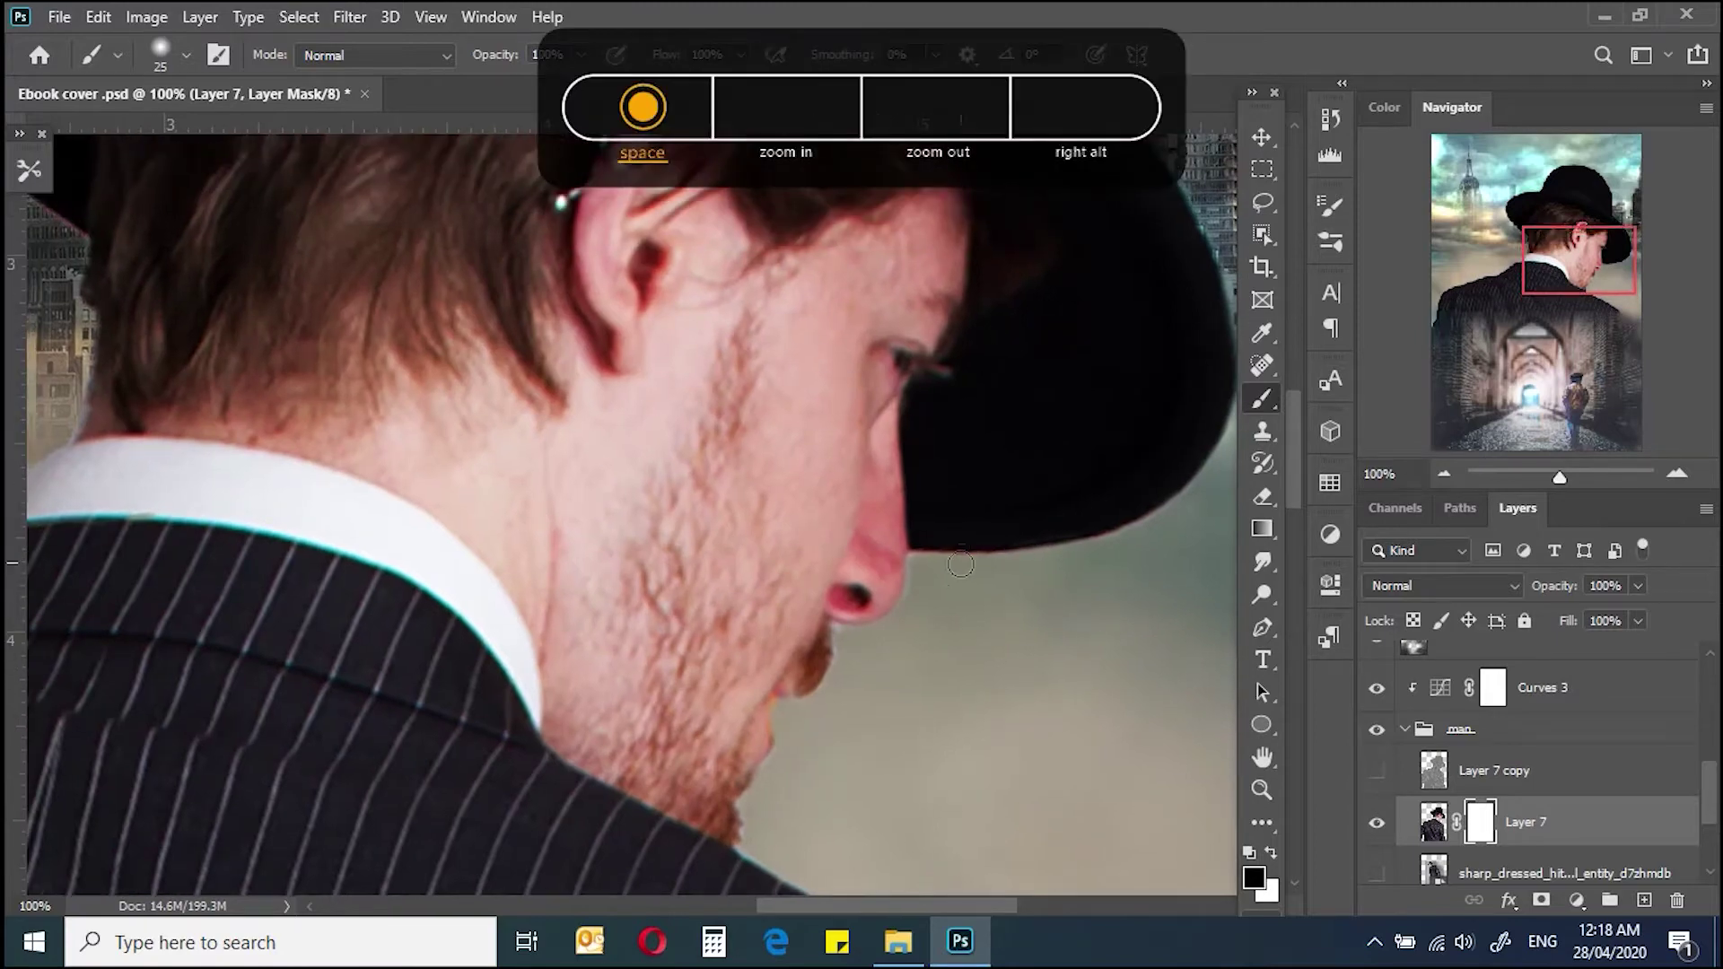
left_click_drag(777, 656, 889, 607)
key("ctrl+0")
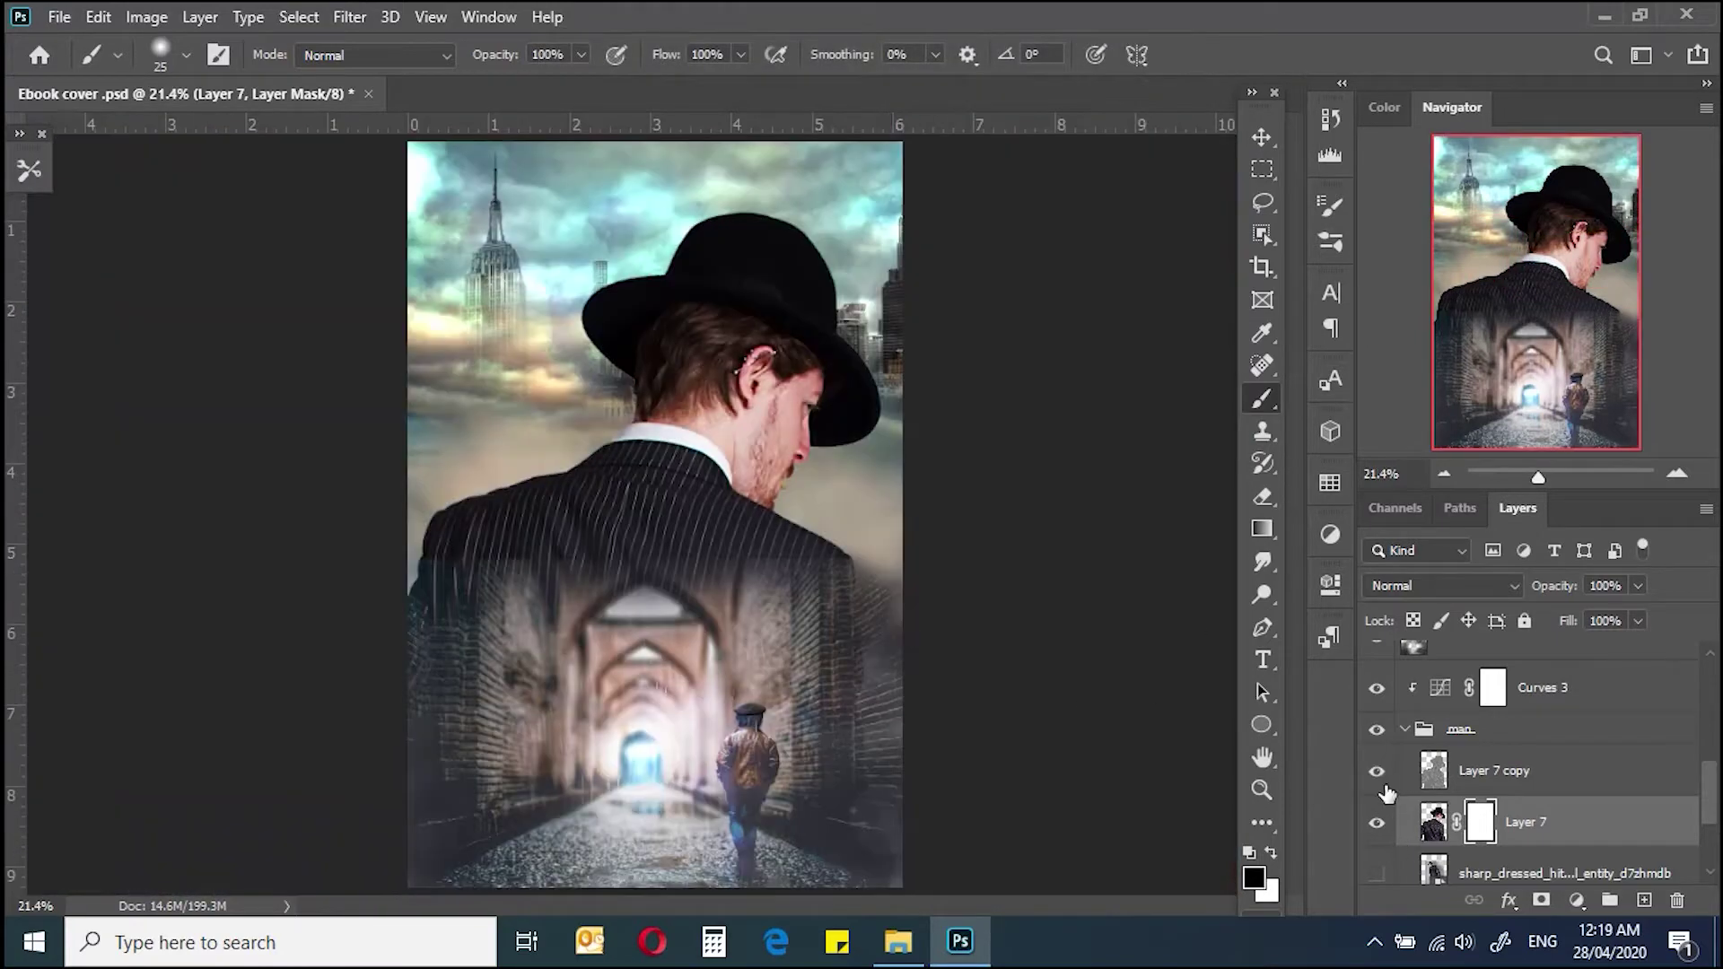
Step: Show Layer 7 copy again and give it its own layer mask
left_click(1377, 770)
scroll(895, 603, "down", 4)
scroll(933, 499, "up", 7)
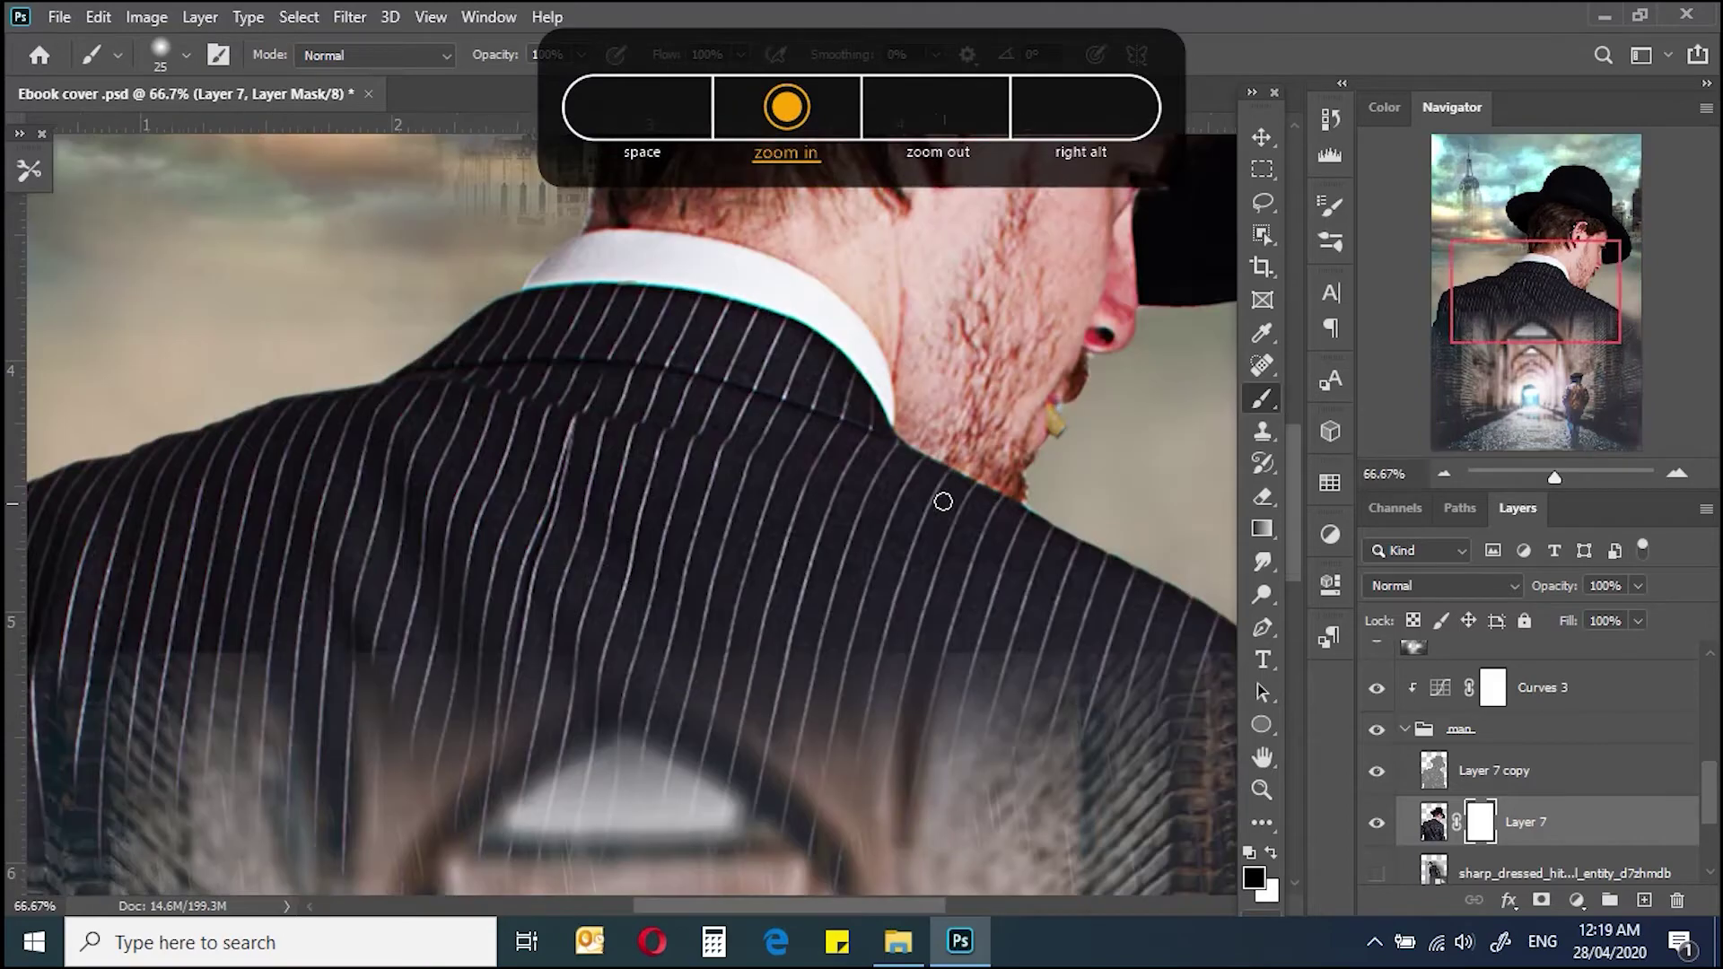
scroll(622, 615, "up", 2)
key("alt+bracketright")
left_click(1541, 900)
left_click_drag(704, 676, 808, 685)
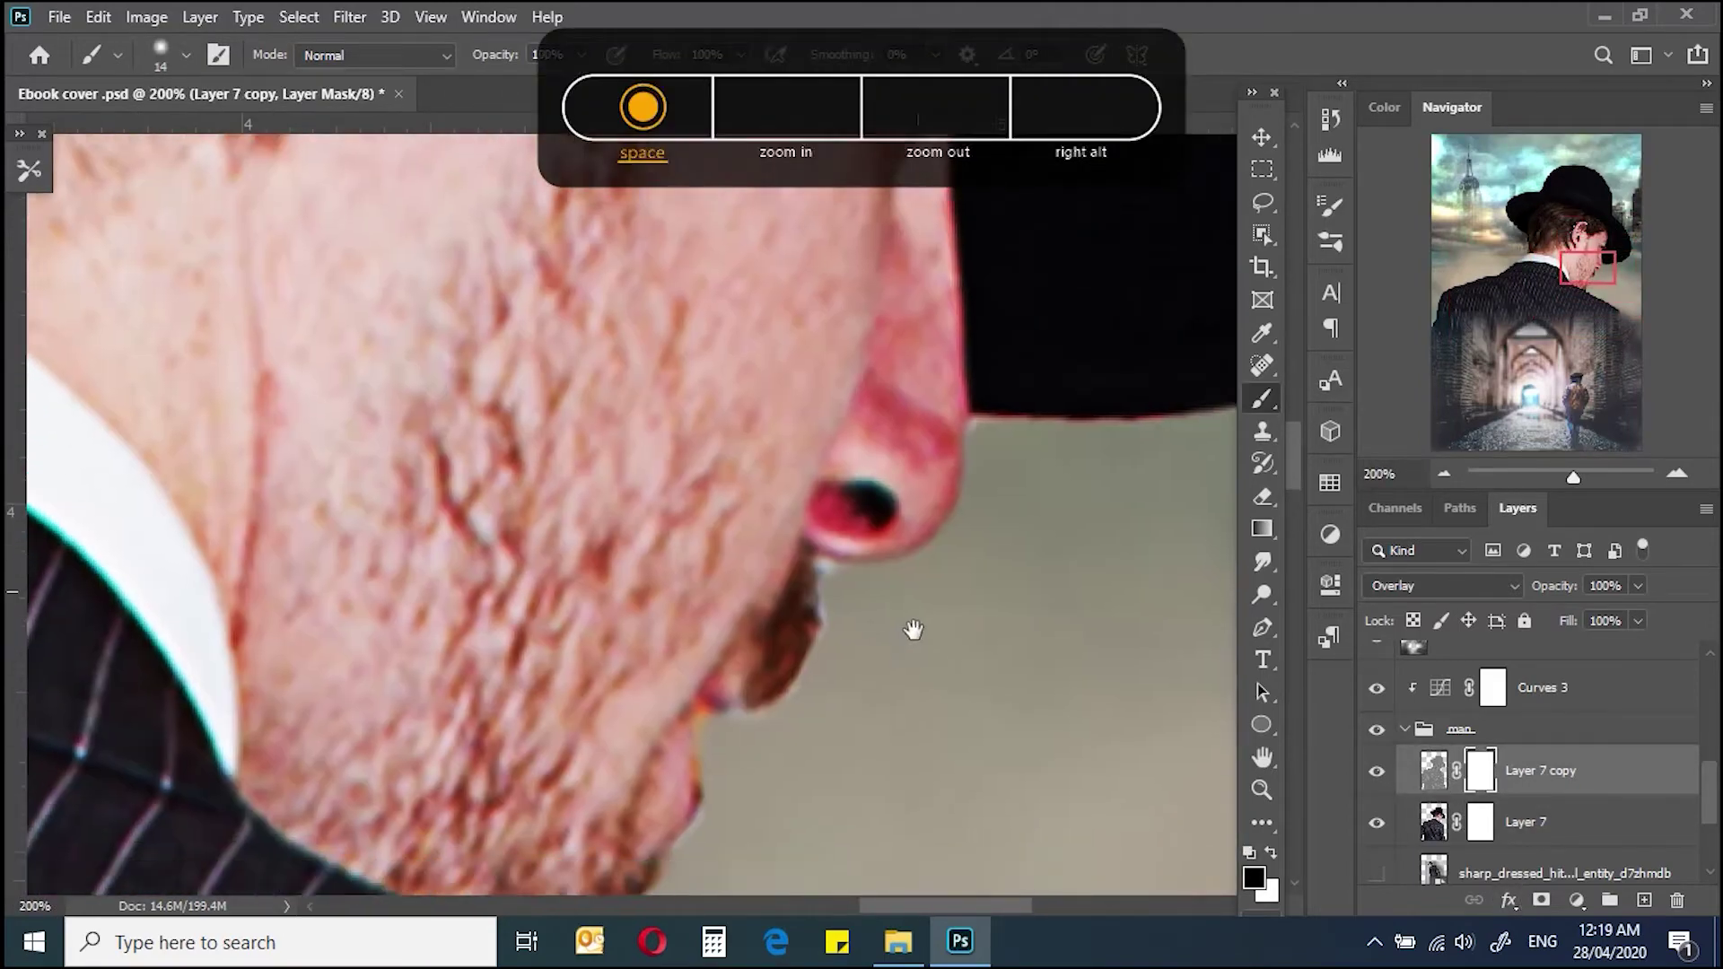
key("ctrl+0")
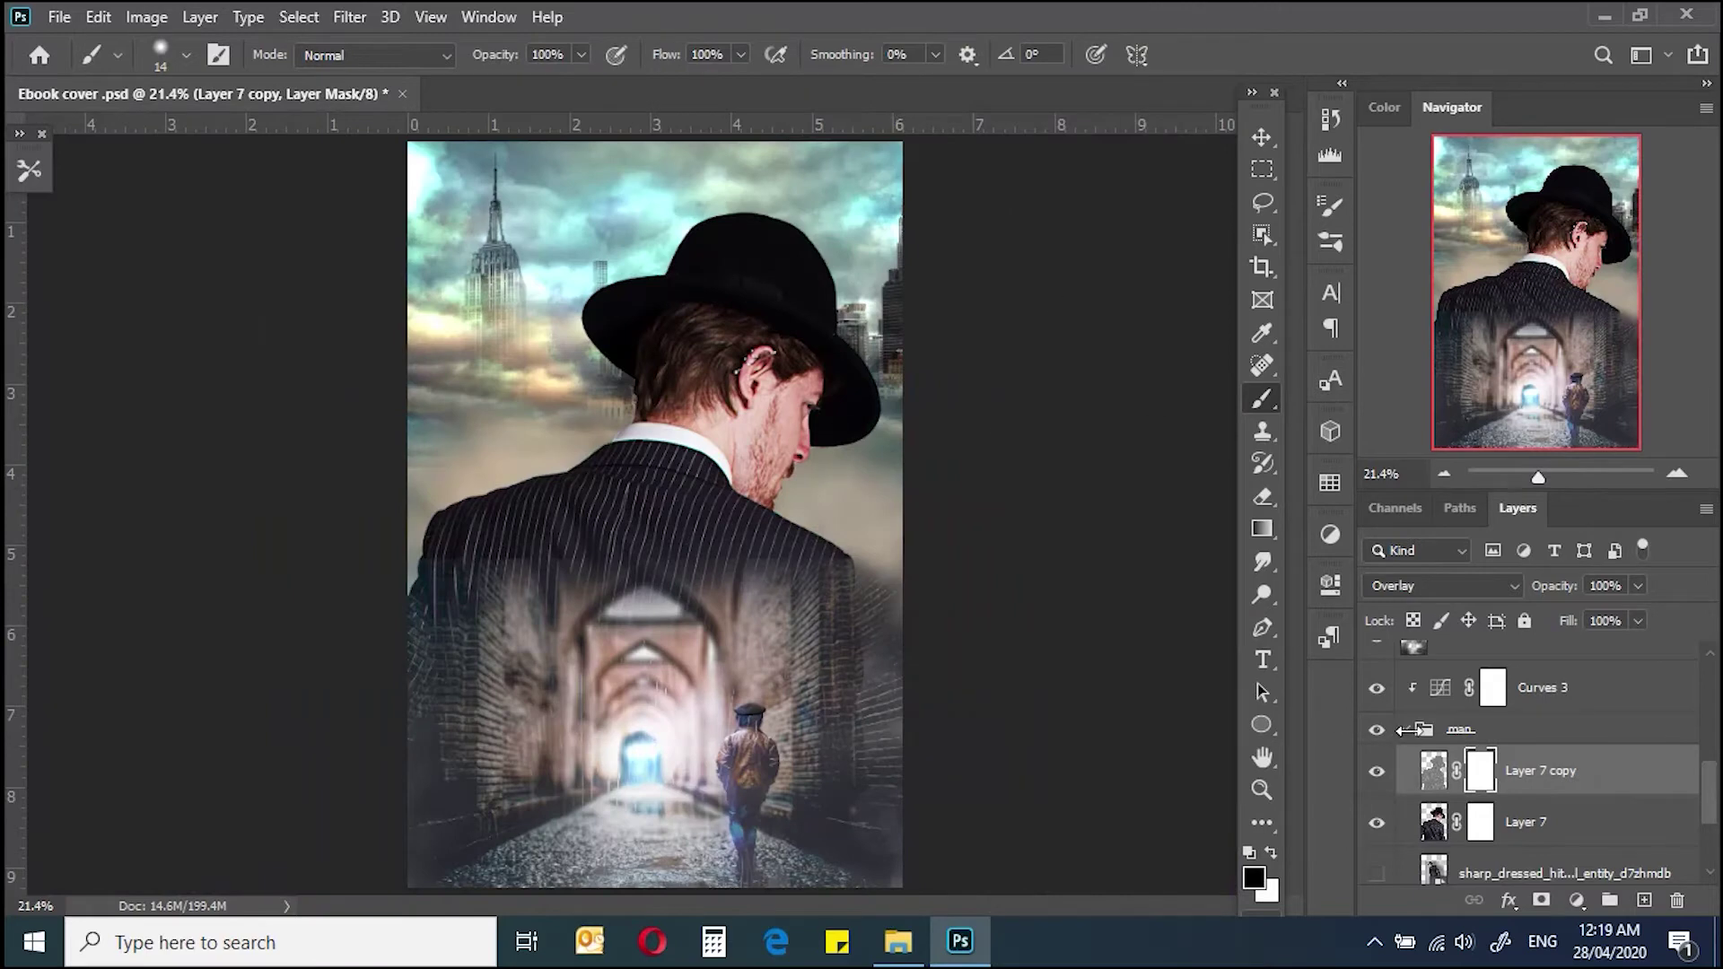
Step: Place fire-welding-sparks-png.png from the Dodger folder onto the cover
left_click(1405, 733)
left_click(899, 940)
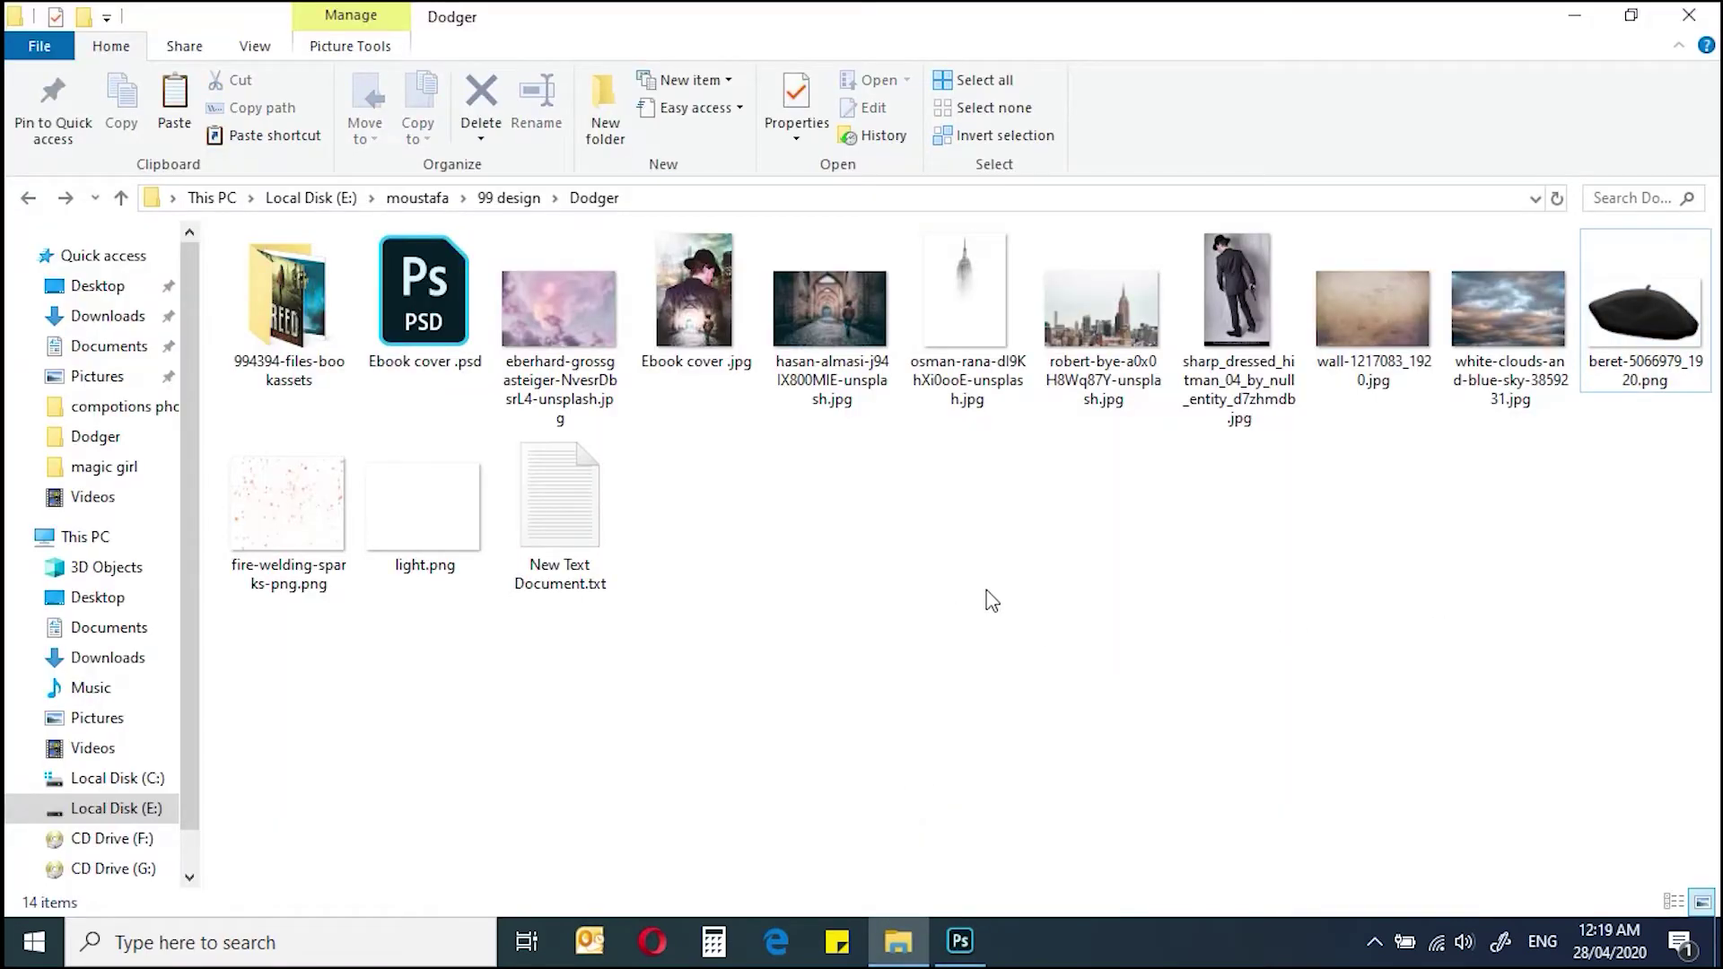
left_click_drag(288, 503, 748, 638)
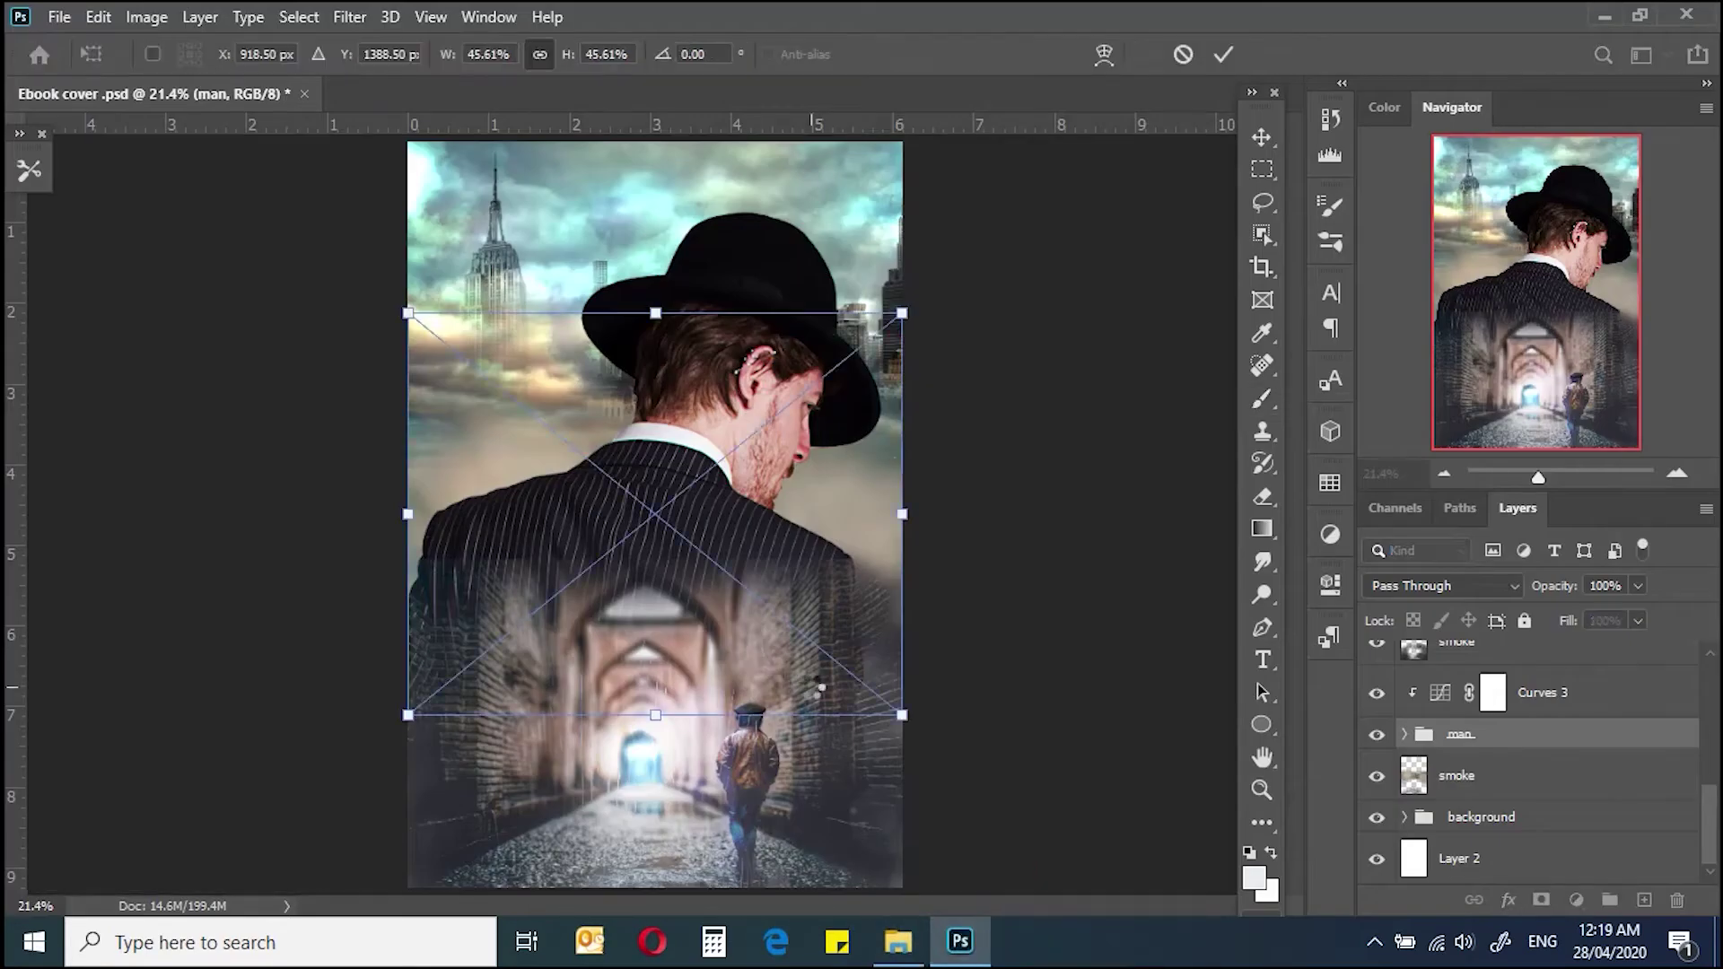
key("Return")
Step: Put the sparks layer in its own group, fire, below the man group
key("ctrl+bracketright")
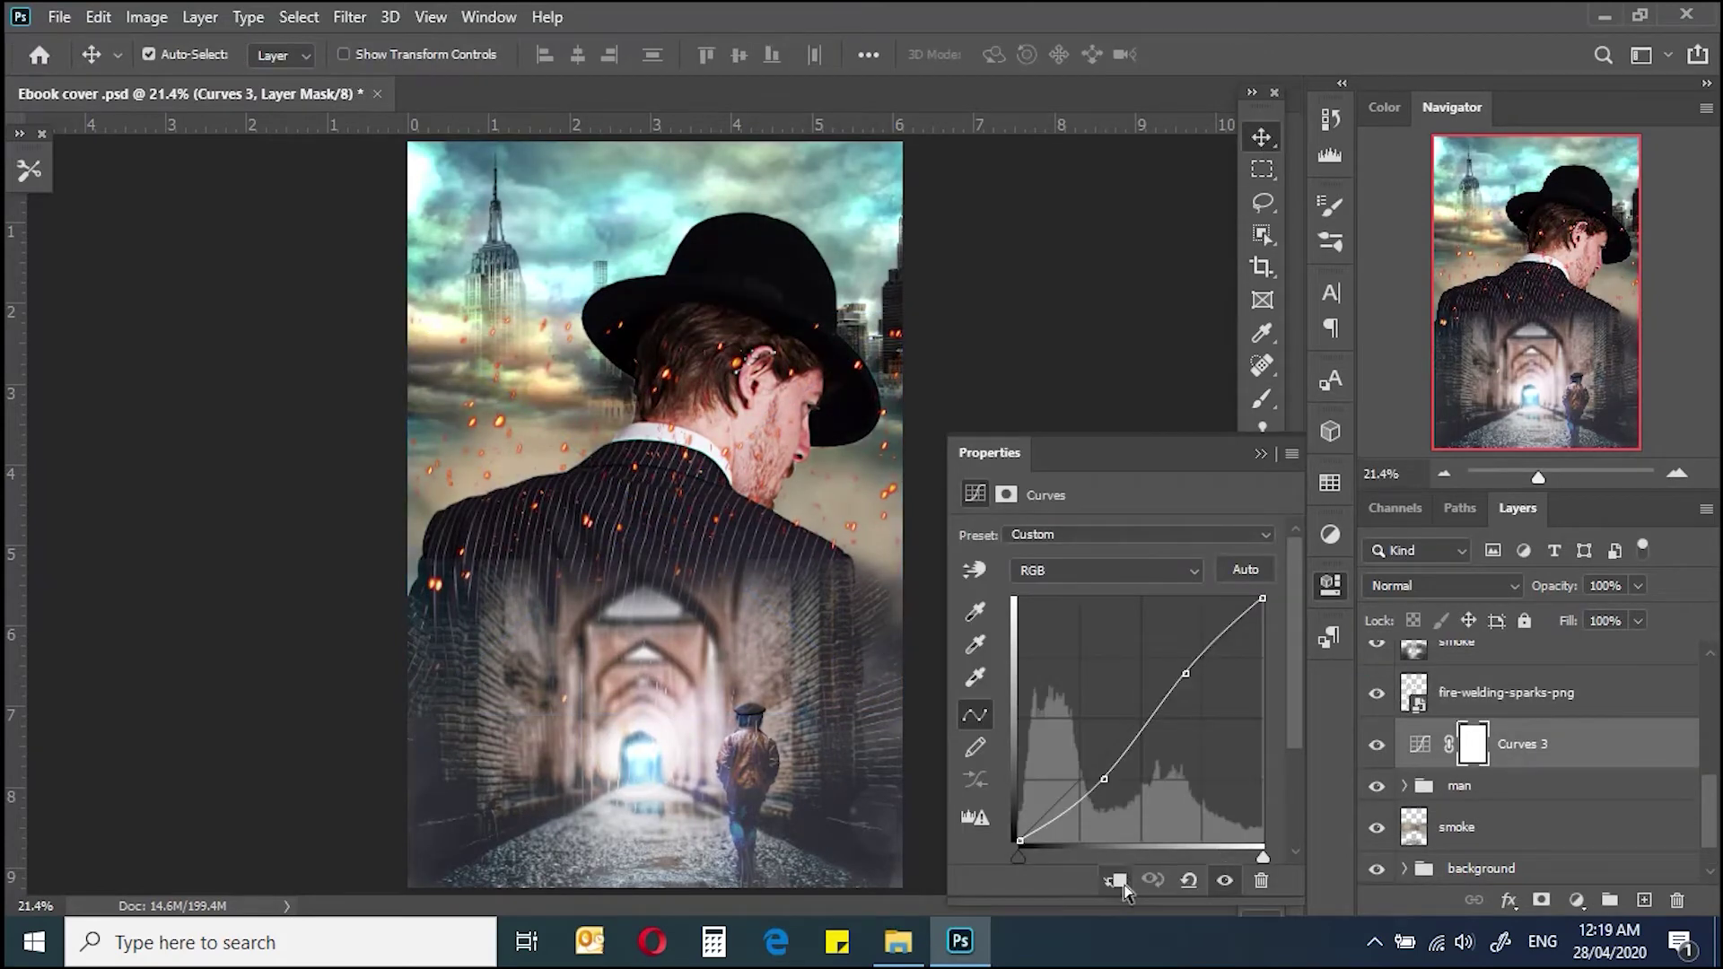
left_click(1260, 455)
left_click(1526, 692)
key("ctrl+g")
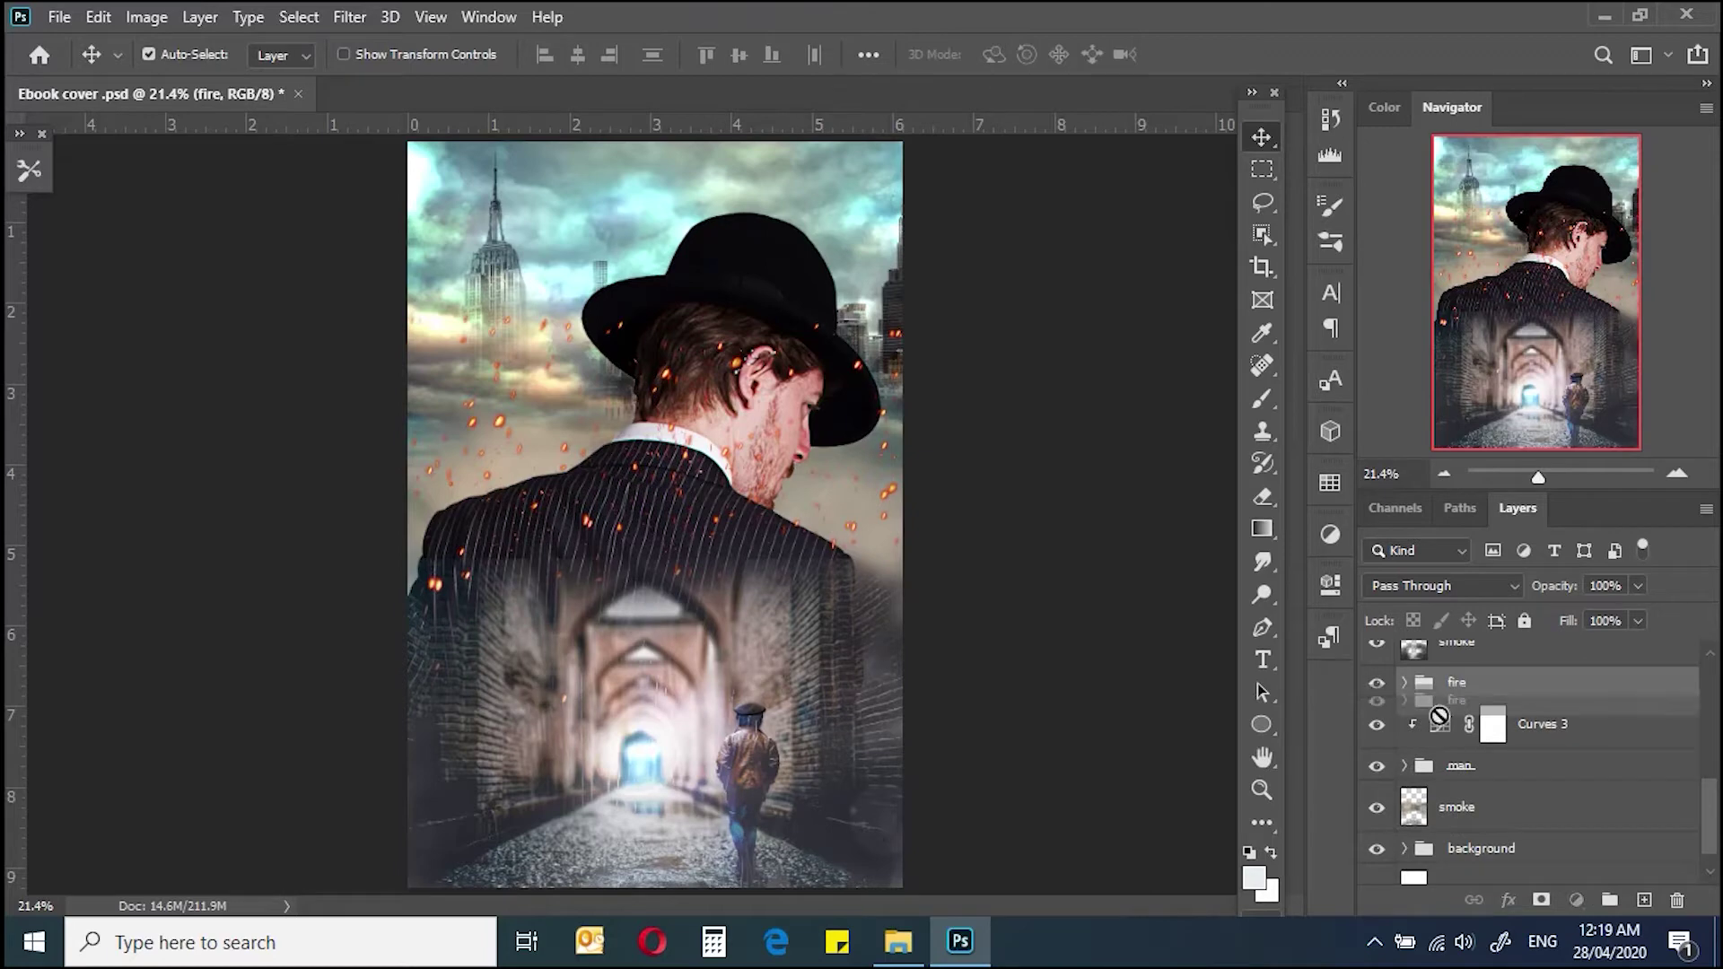
left_click_drag(1391, 691, 1480, 833)
left_click(1526, 807)
Step: Duplicate and shrink the sparks, then add a rotated copy beside the hat
key("ctrl+j")
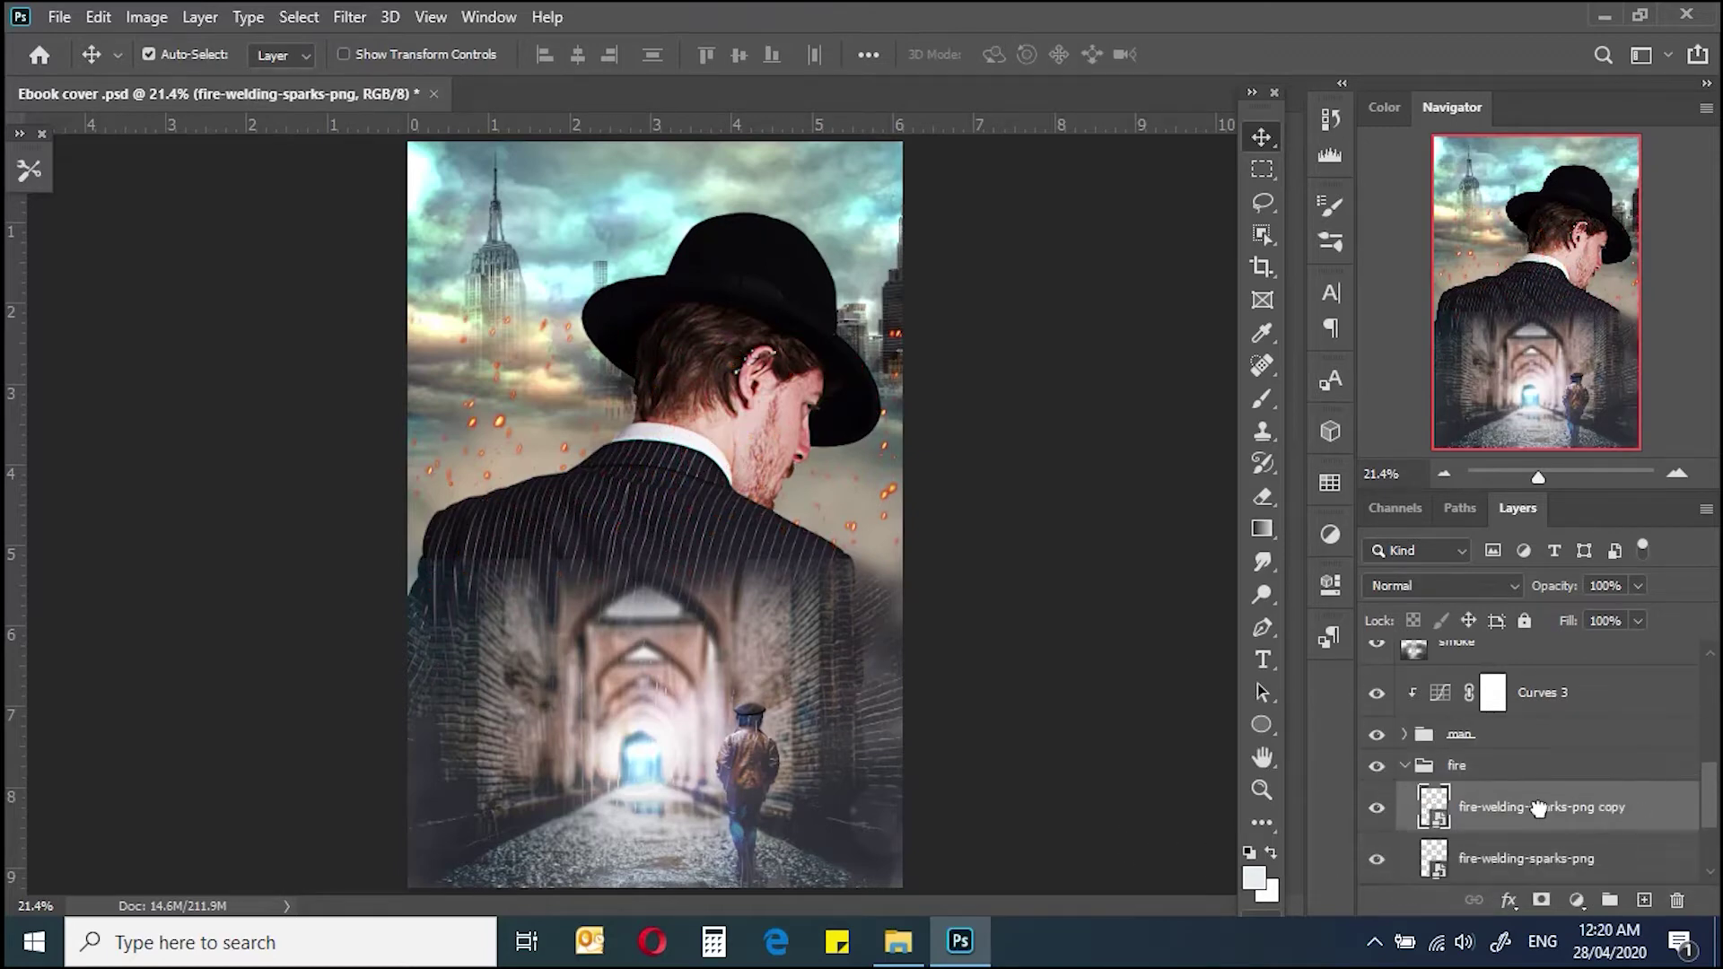
key("ctrl+t")
mouse_move(903, 296)
left_mouse_down()
mouse_move(886, 352)
mouse_move(818, 446)
mouse_move(628, 476)
left_mouse_up()
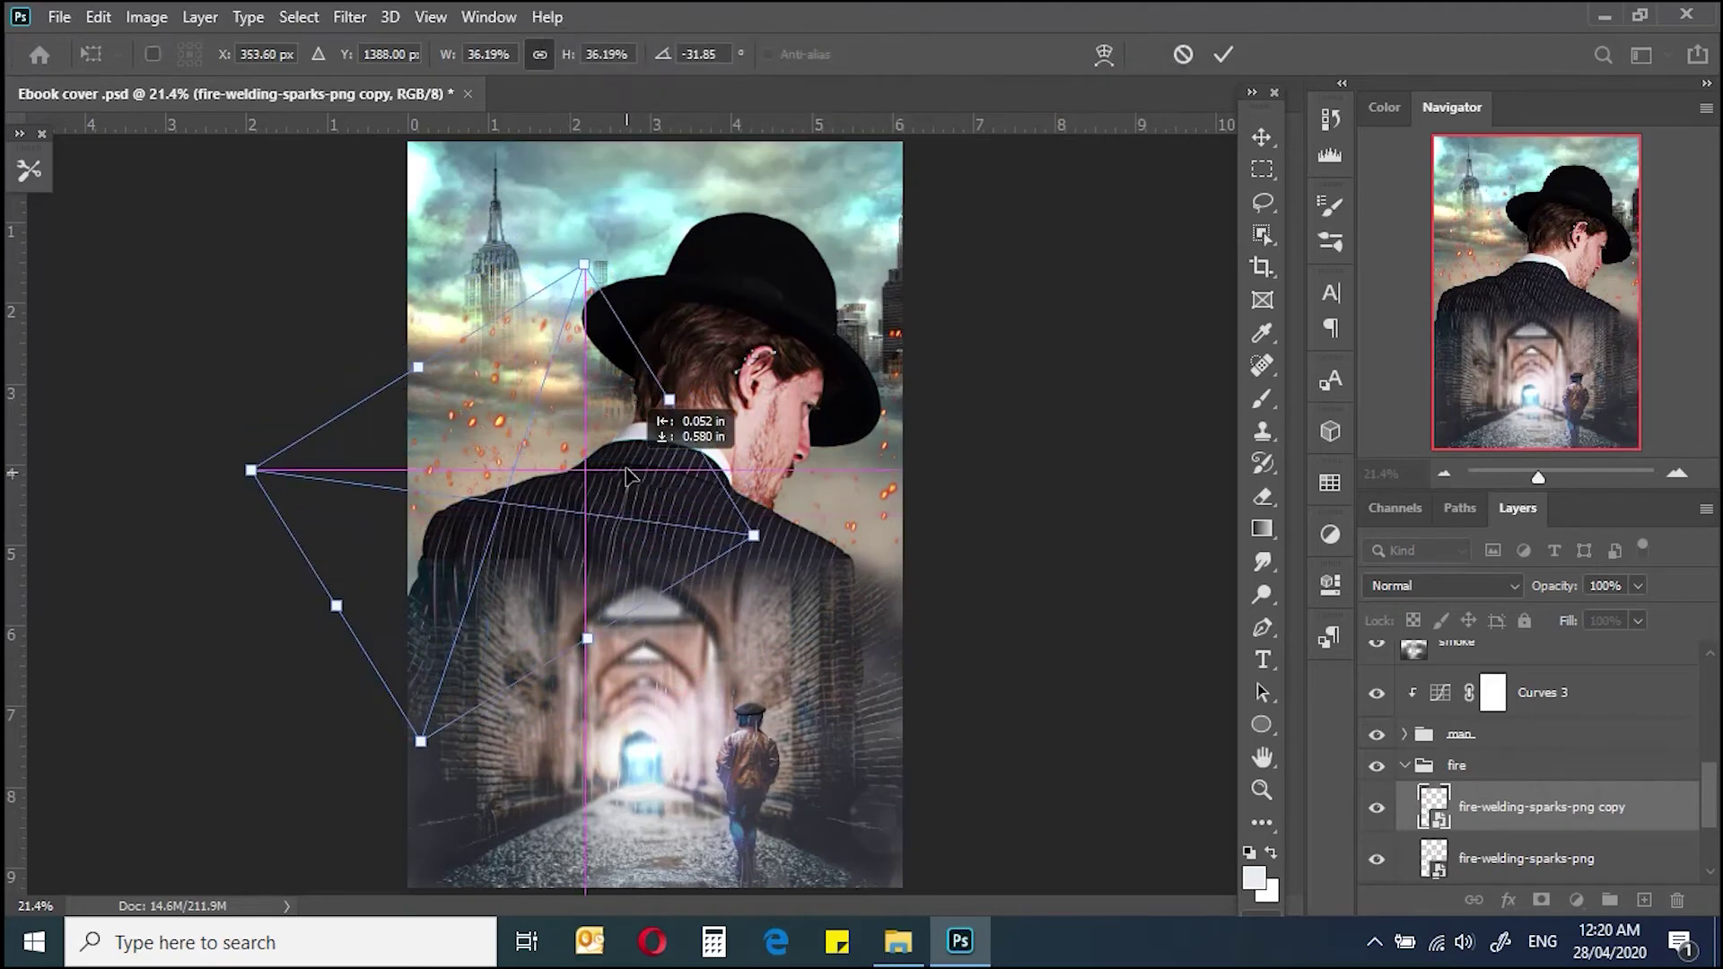
key("Return")
key("ctrl+j")
key("ctrl+t")
left_click_drag(557, 574, 881, 435)
mouse_move(1047, 630)
left_mouse_down()
mouse_move(1107, 434)
mouse_move(978, 368)
left_mouse_up()
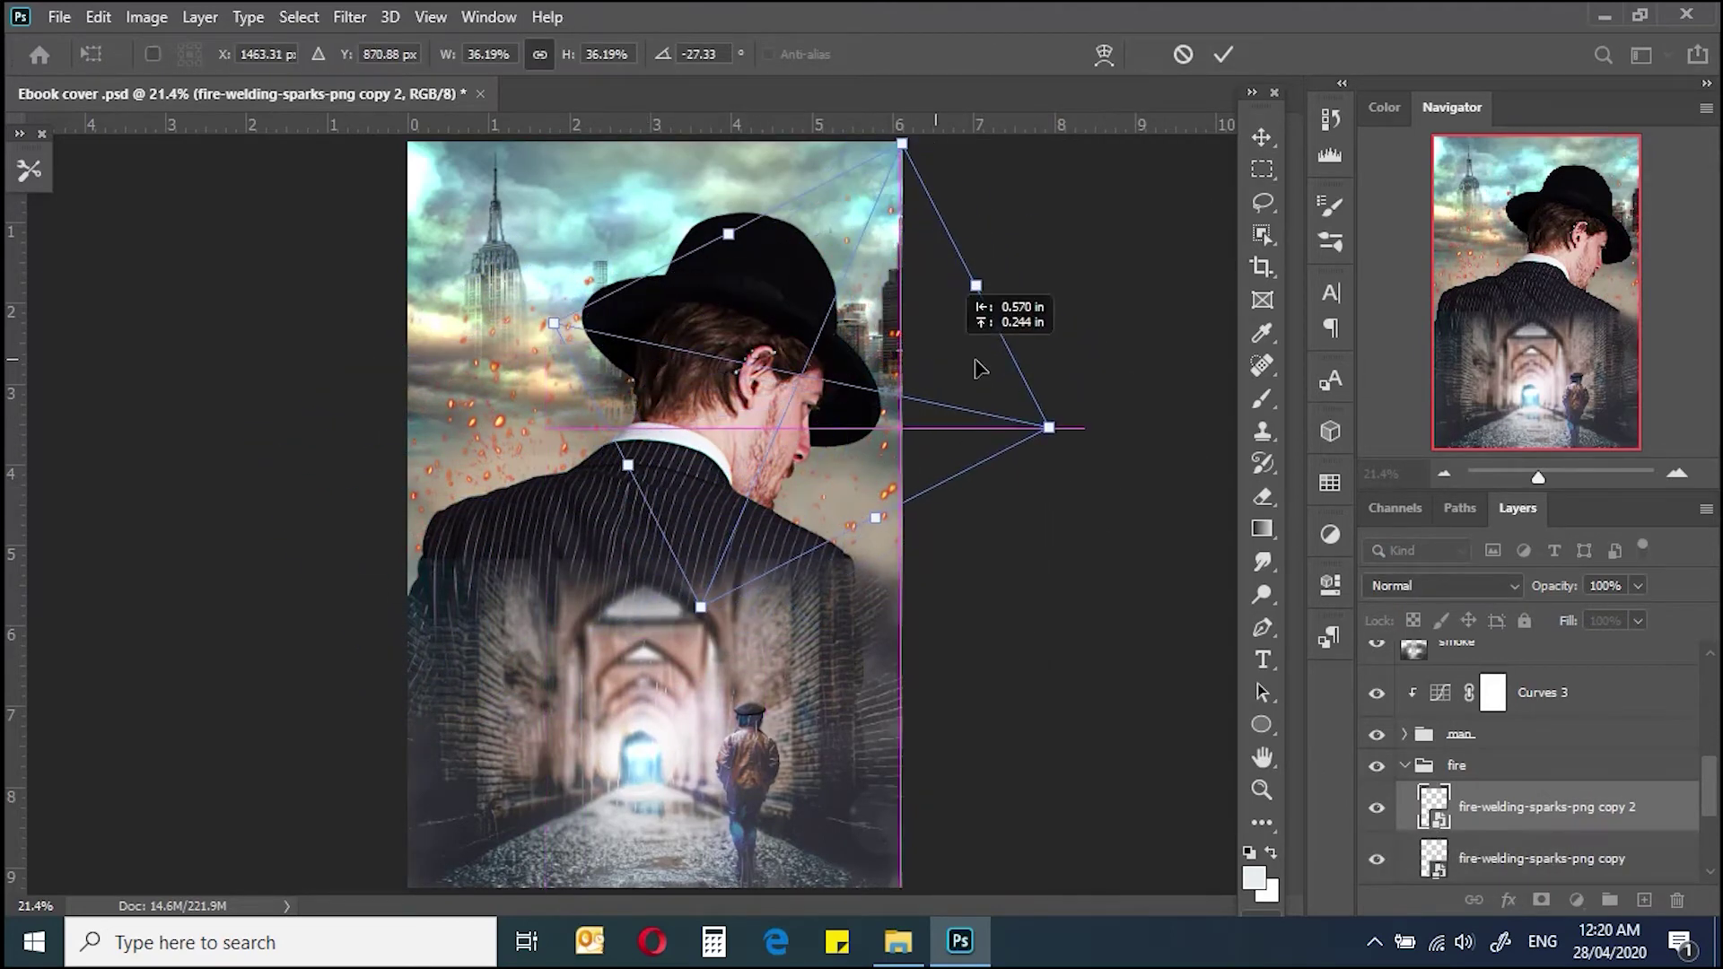
key("Return")
Step: Make sparks copy 3, scaling, distorting and rotating it over the shoulder
scroll(1702, 805, "down", 3)
left_click(1562, 783)
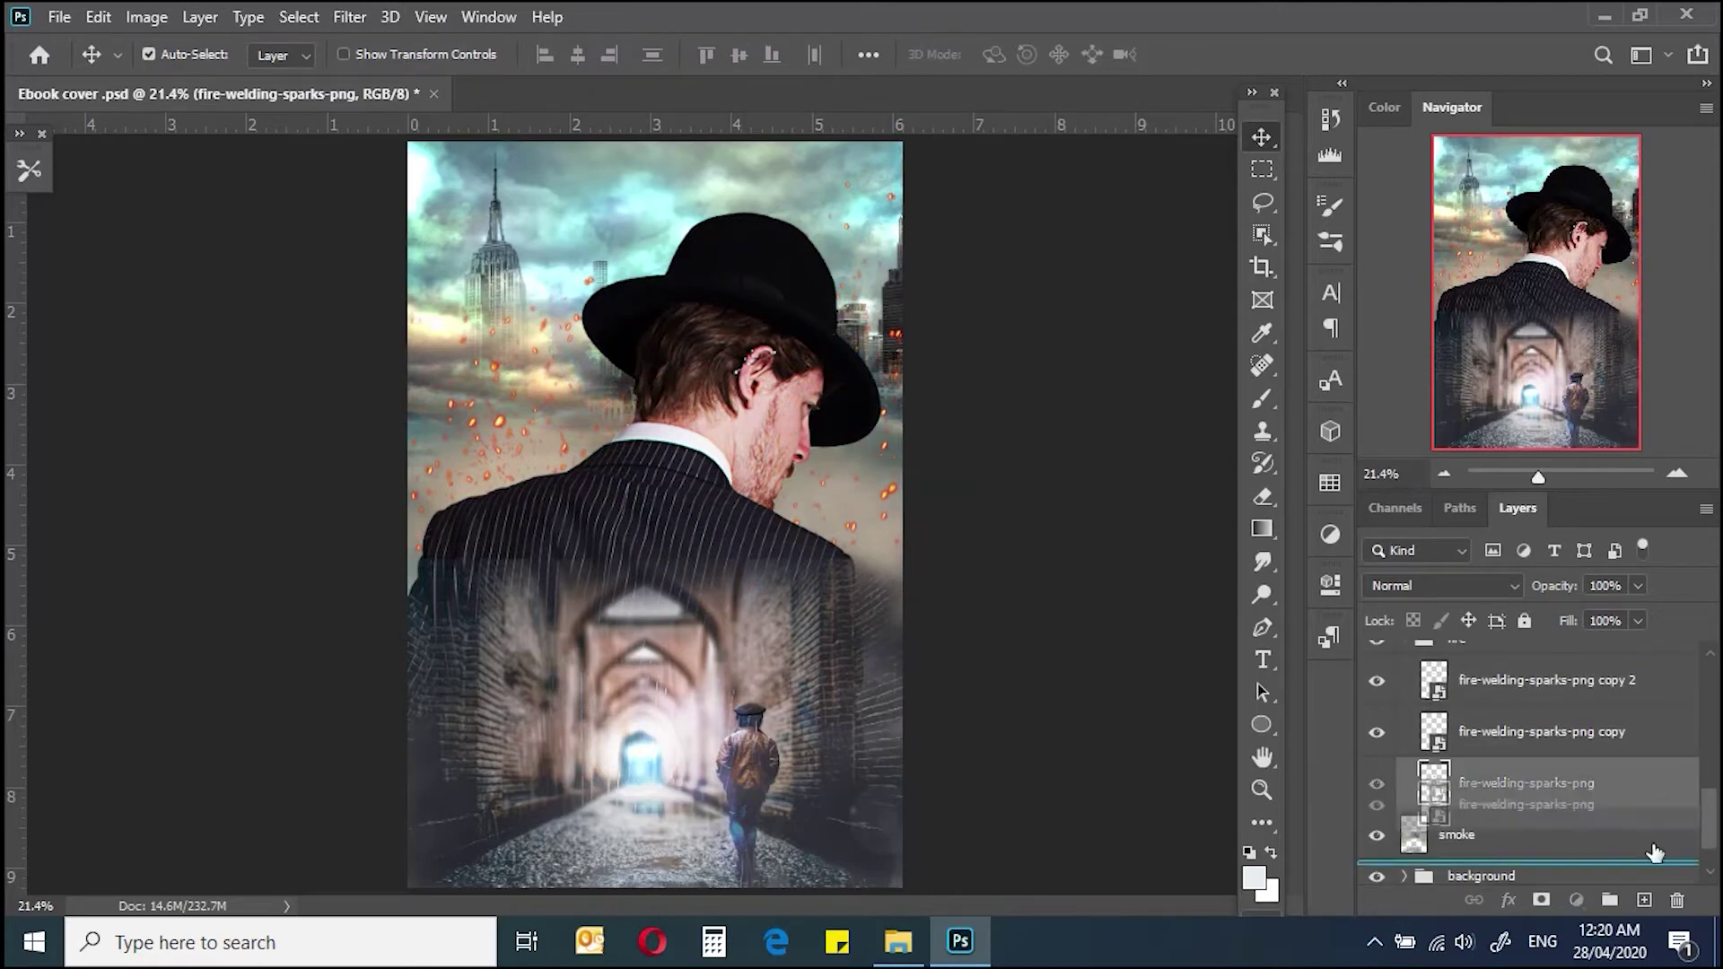
left_click_drag(1654, 851, 1561, 786)
key("ctrl+t")
left_click_drag(915, 314, 811, 302)
left_click_drag(728, 496, 603, 431)
left_click_drag(726, 350, 813, 392)
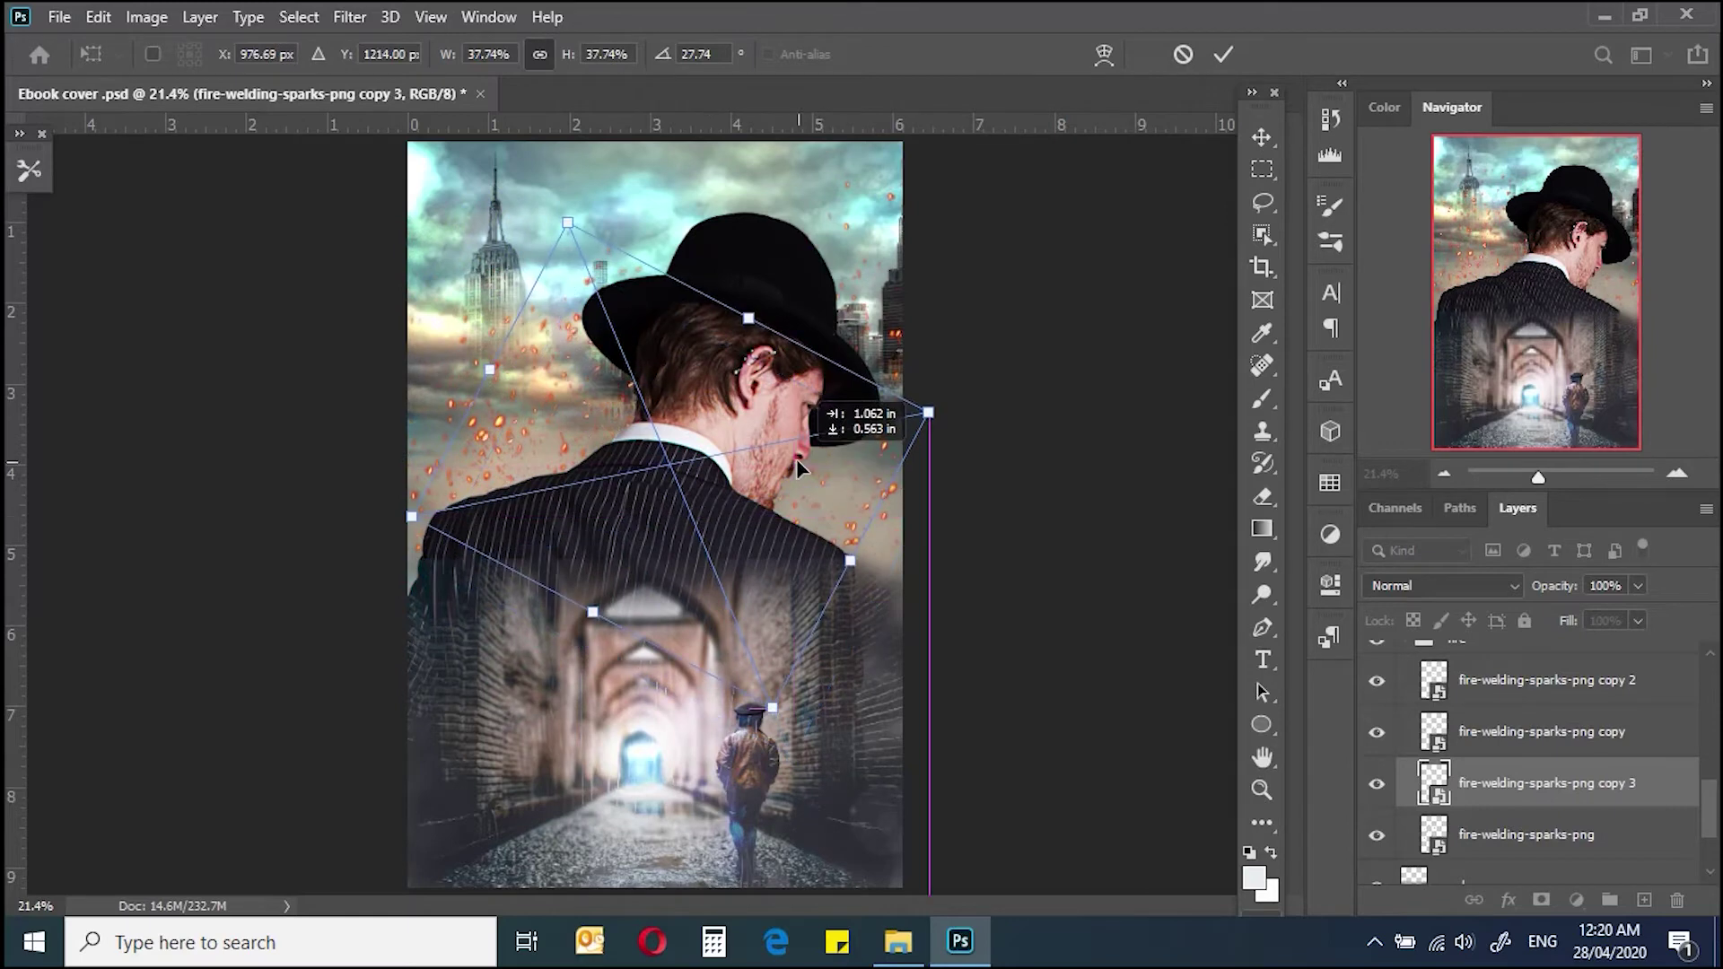
key("Return")
Step: Reposition the first sparks copy near the man's shoulder
key("ctrl+plus")
key("ctrl+plus")
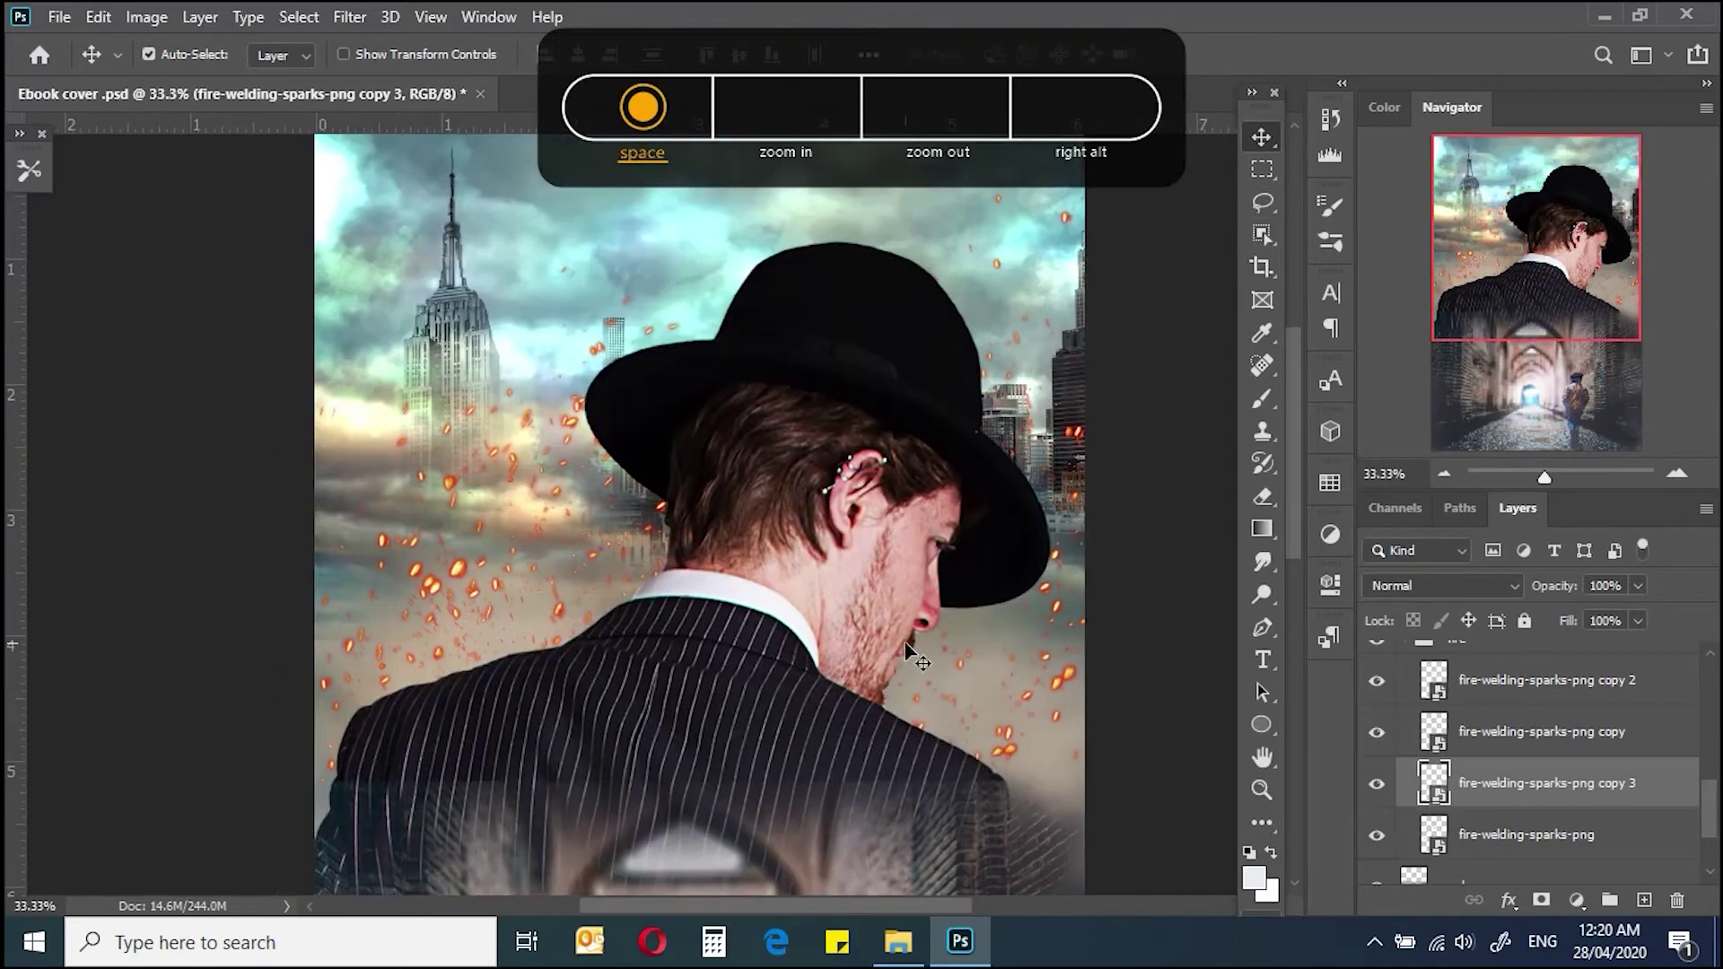
left_click(1388, 738)
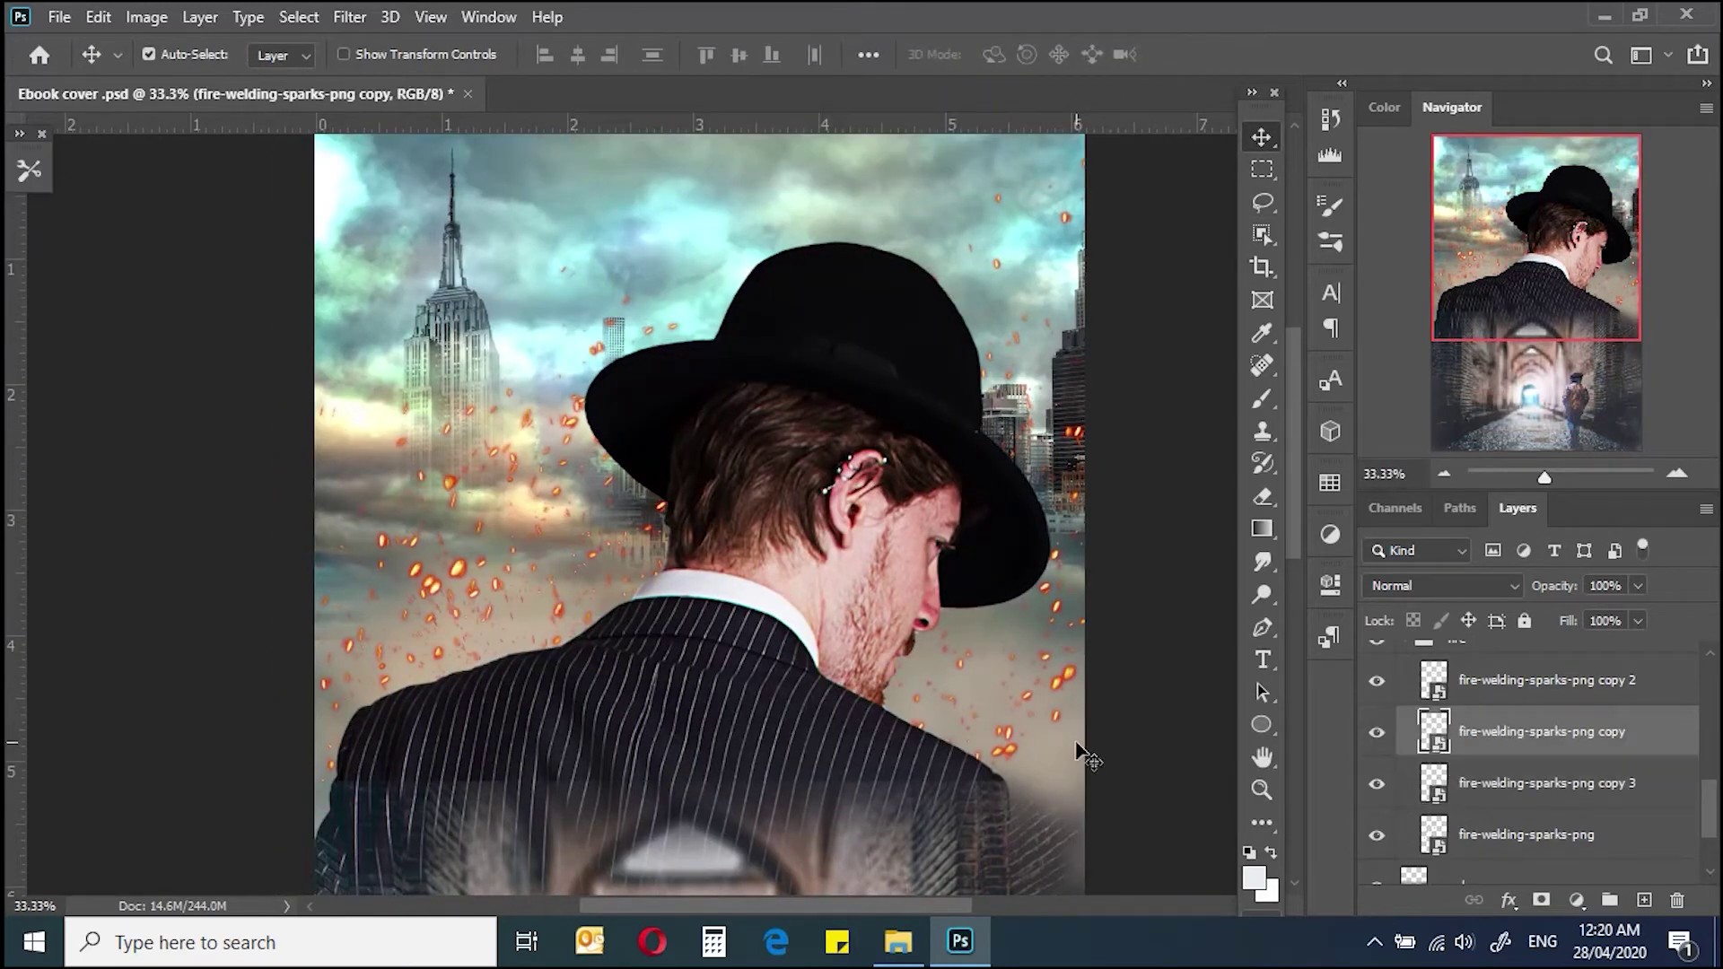
key("ctrl+t")
mouse_move(438, 524)
left_mouse_down()
mouse_move(516, 565)
mouse_move(472, 559)
left_mouse_up()
key("Return")
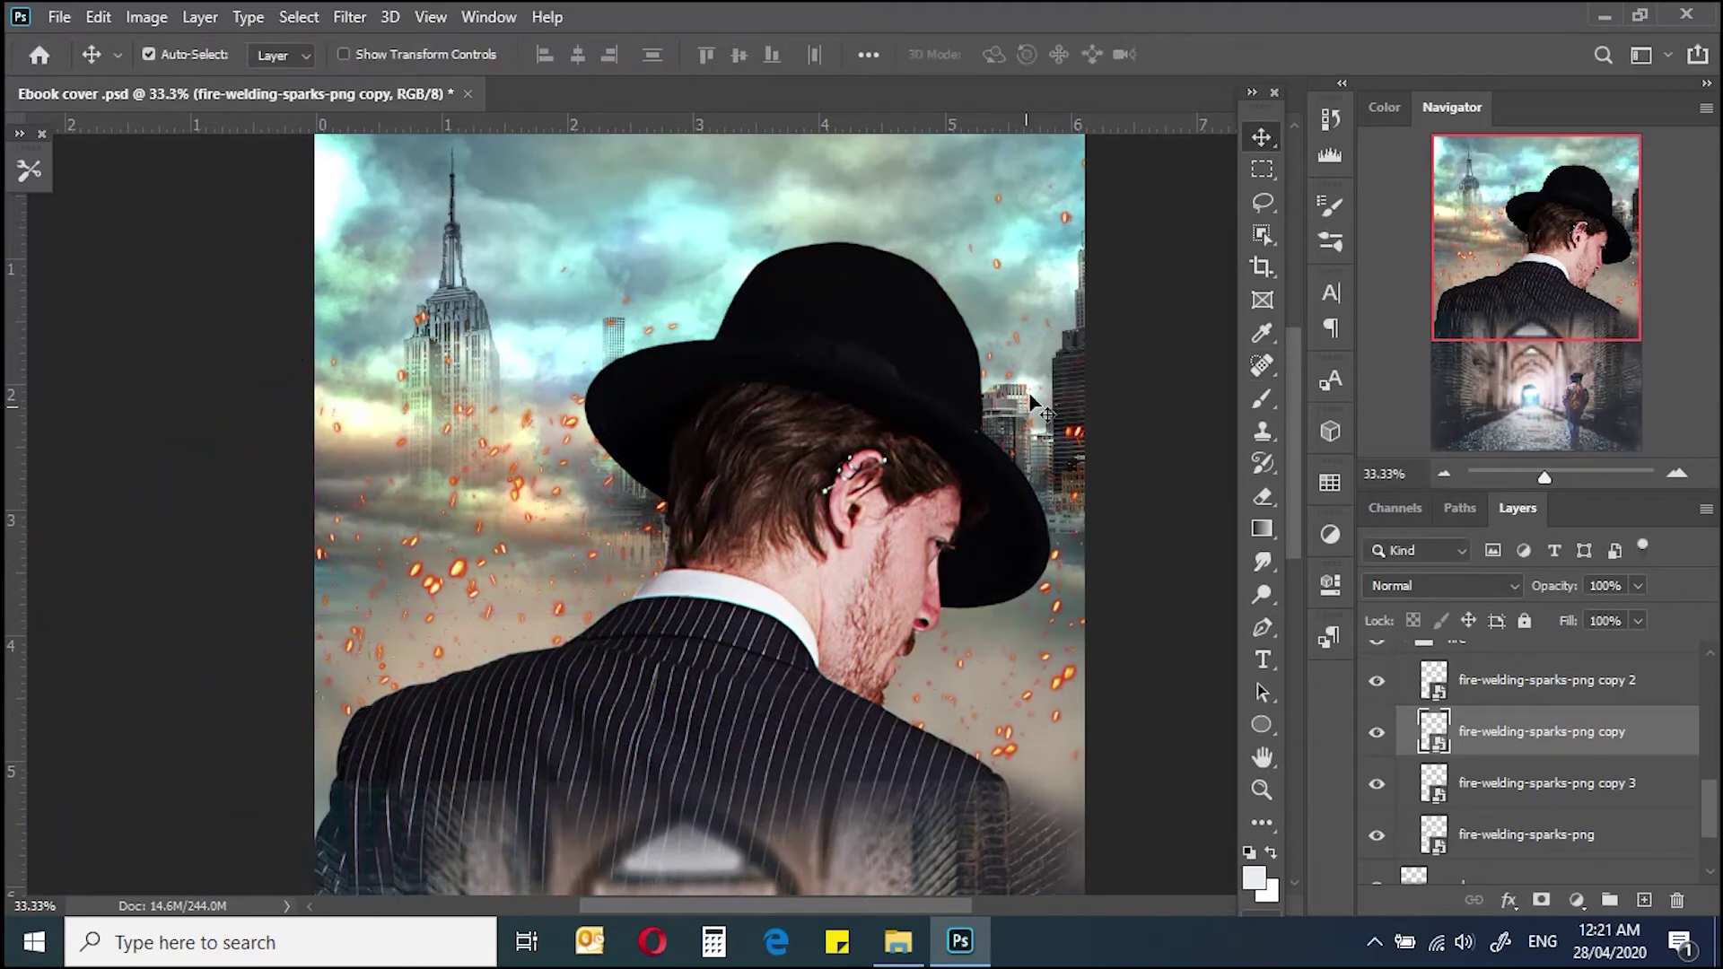
key("ctrl+0")
Step: Merge sparks copies 2 through 4 into one layer and duplicate the result
left_click(1525, 834)
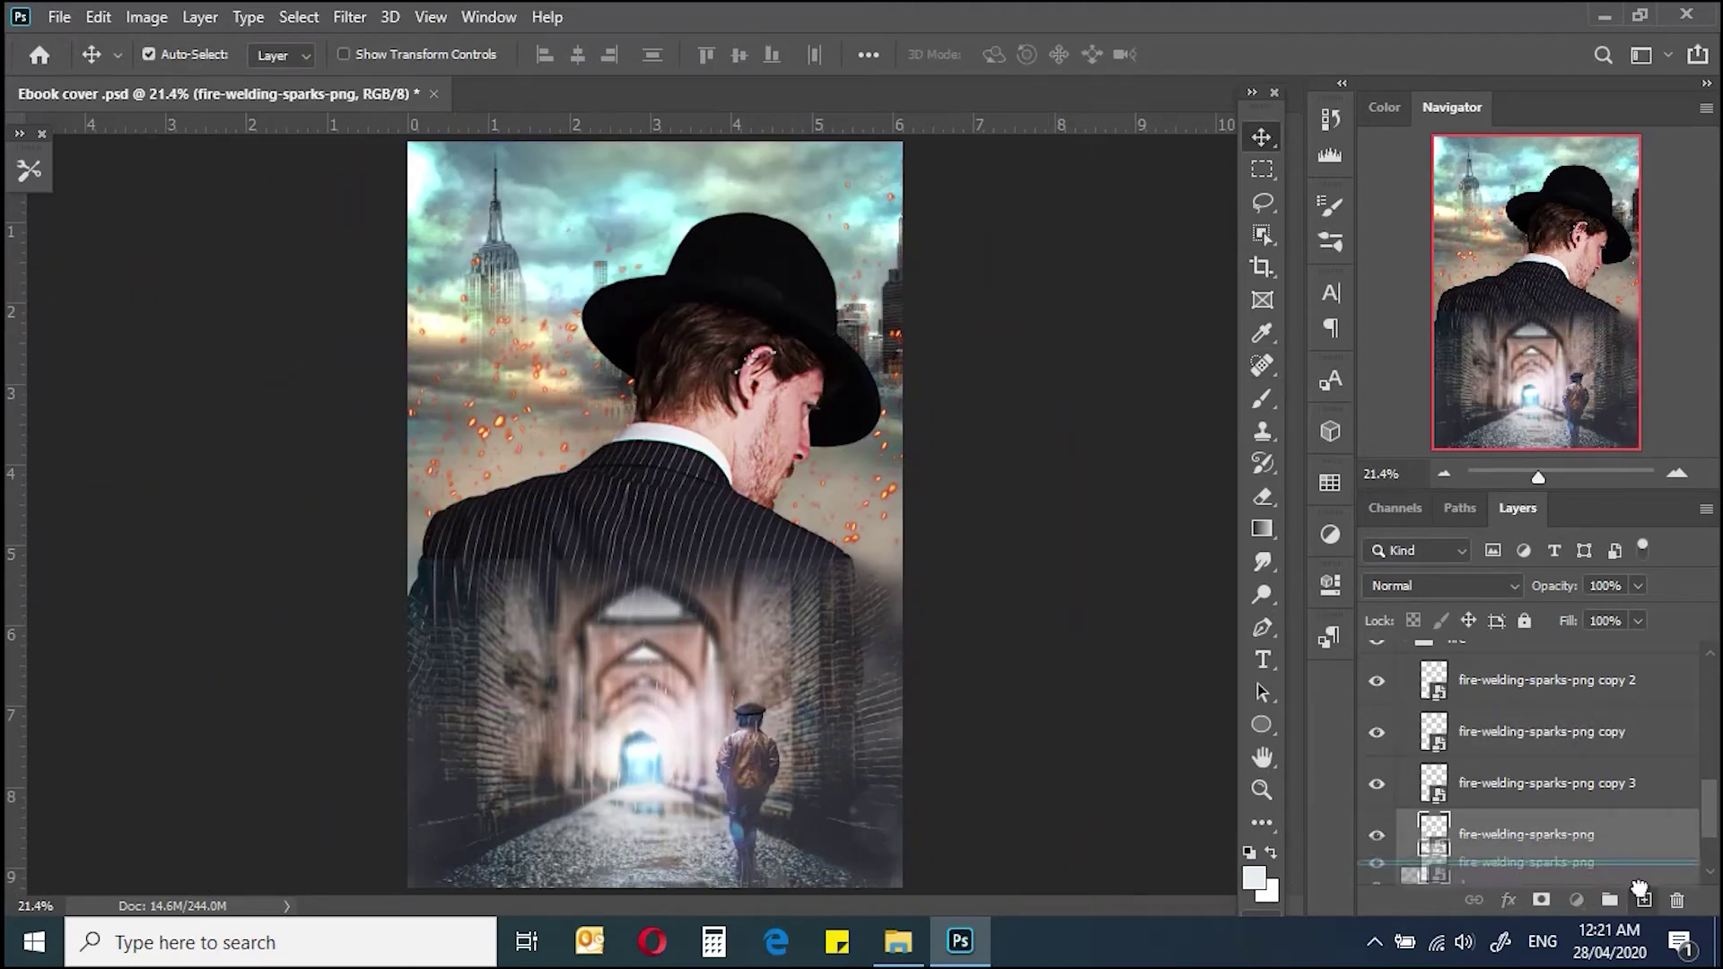
left_click(1527, 693)
left_click(1644, 834, "shift")
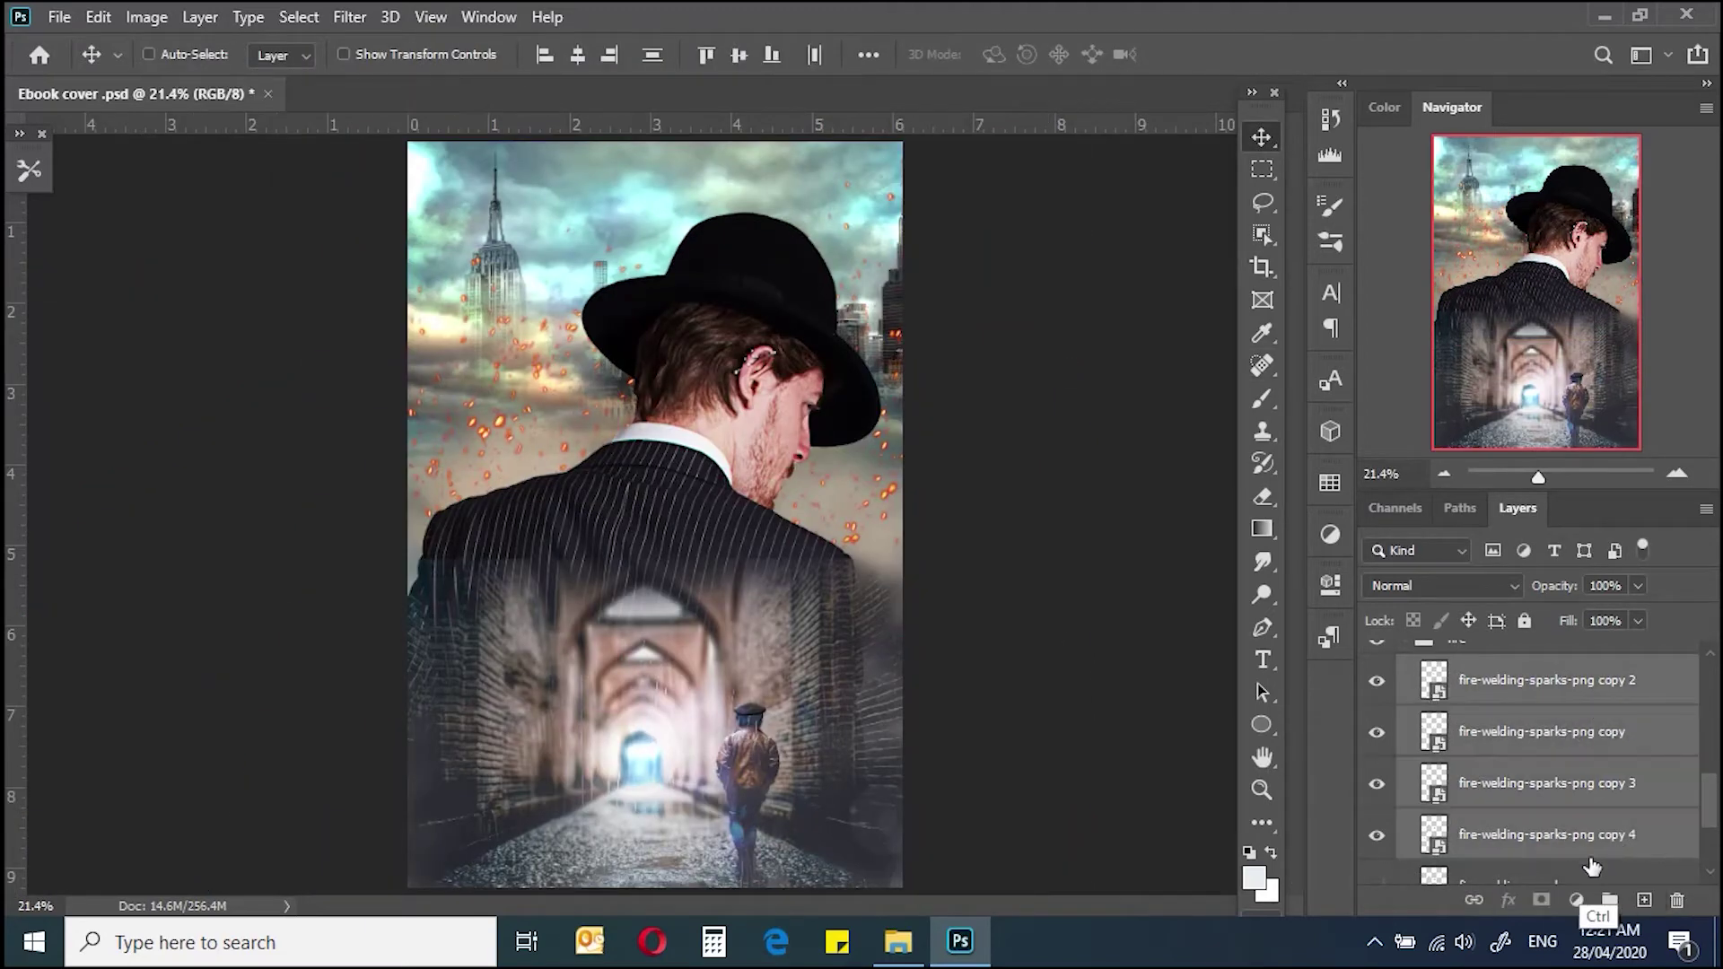
key("ctrl+g")
key("ctrl+z")
right_click(1479, 732)
left_click(1462, 579)
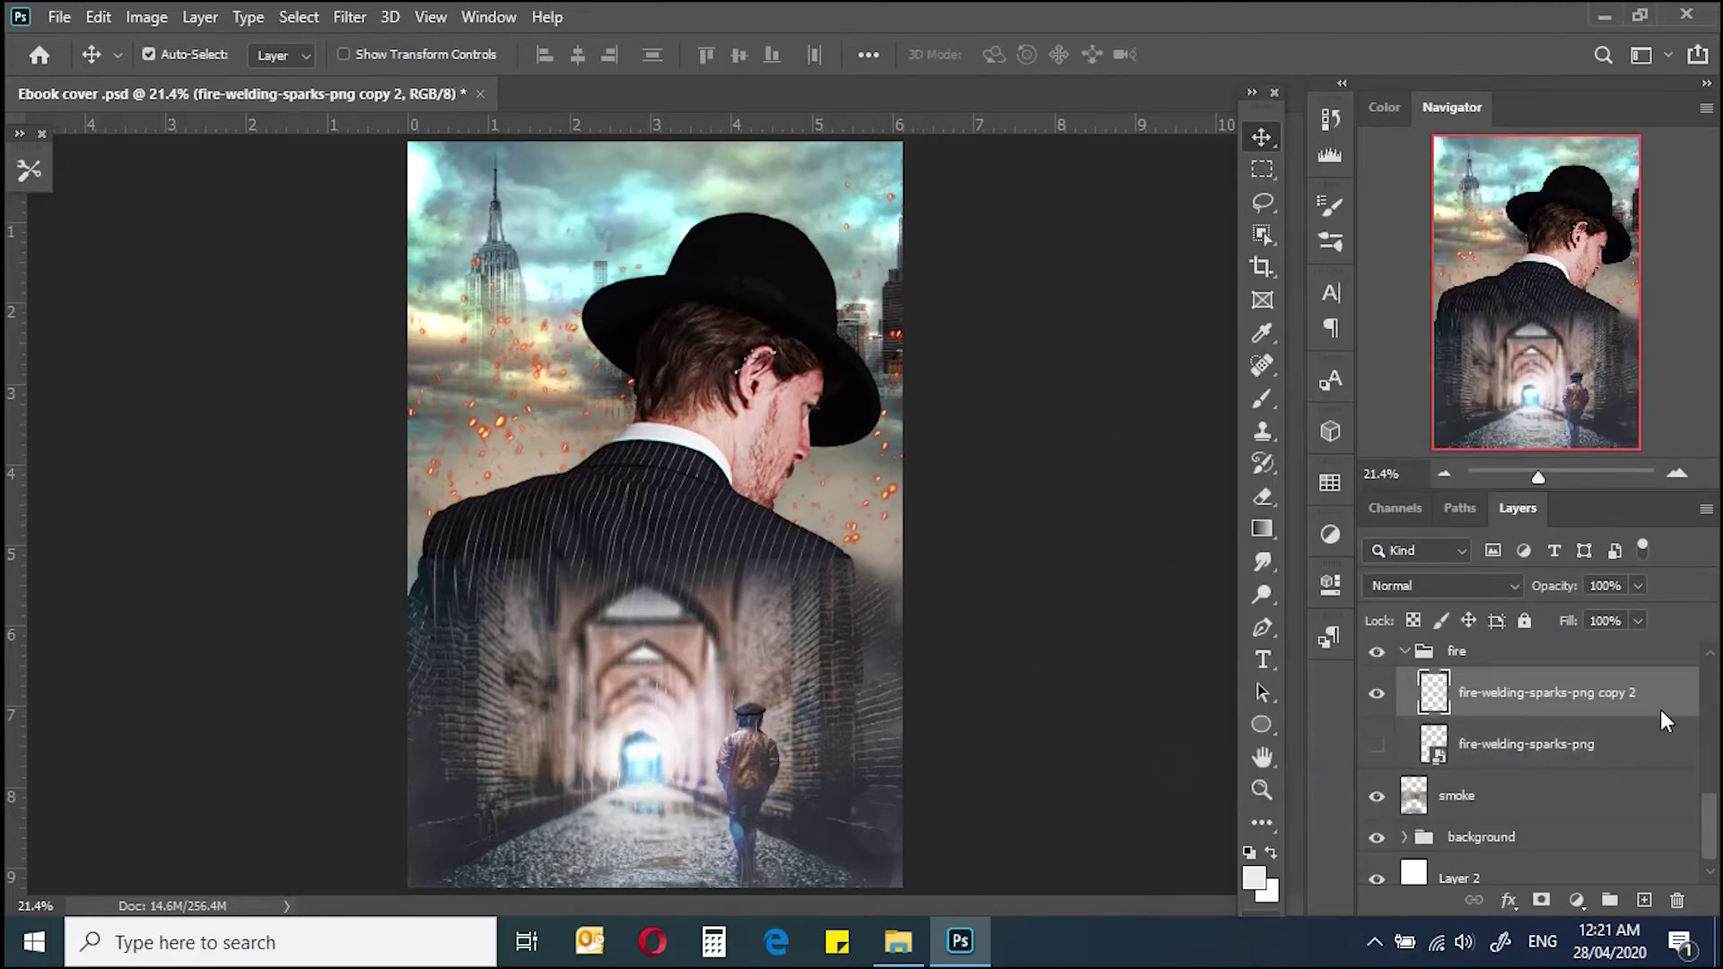
key("alt+bracketright")
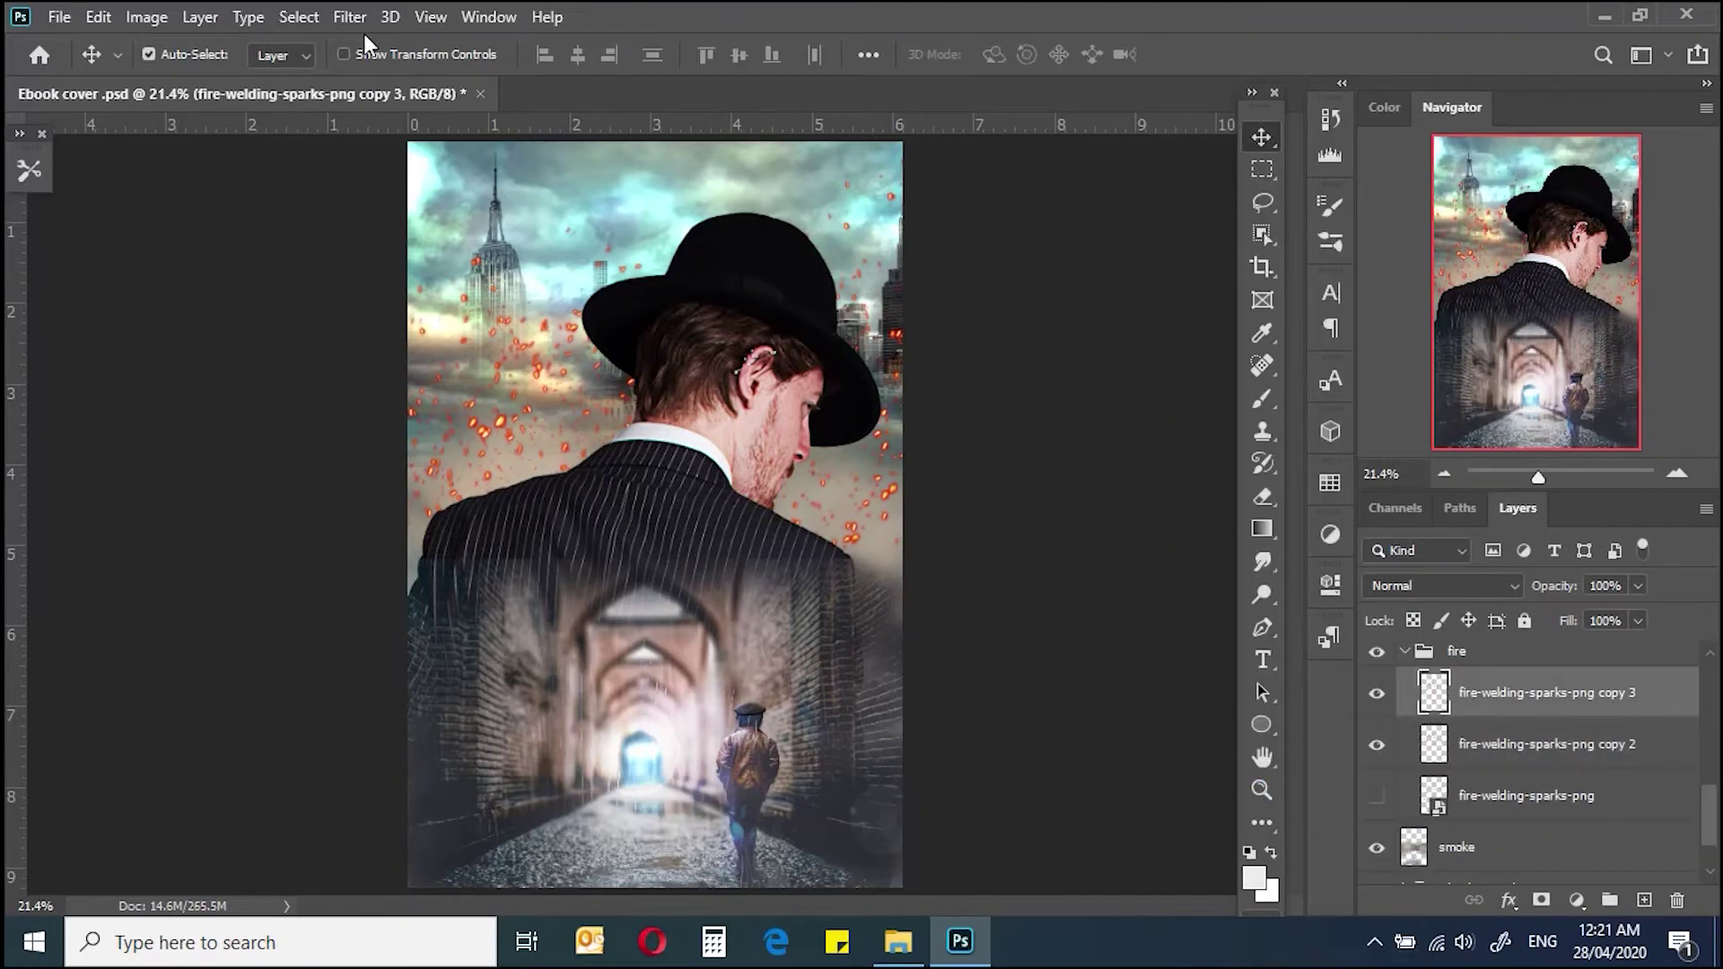
left_click(349, 16)
left_click(287, 442)
Step: Give the sparks copy an 89-pixel Motion Blur and Screen blending, then bring in light.png
left_click_drag(1203, 705, 1096, 709)
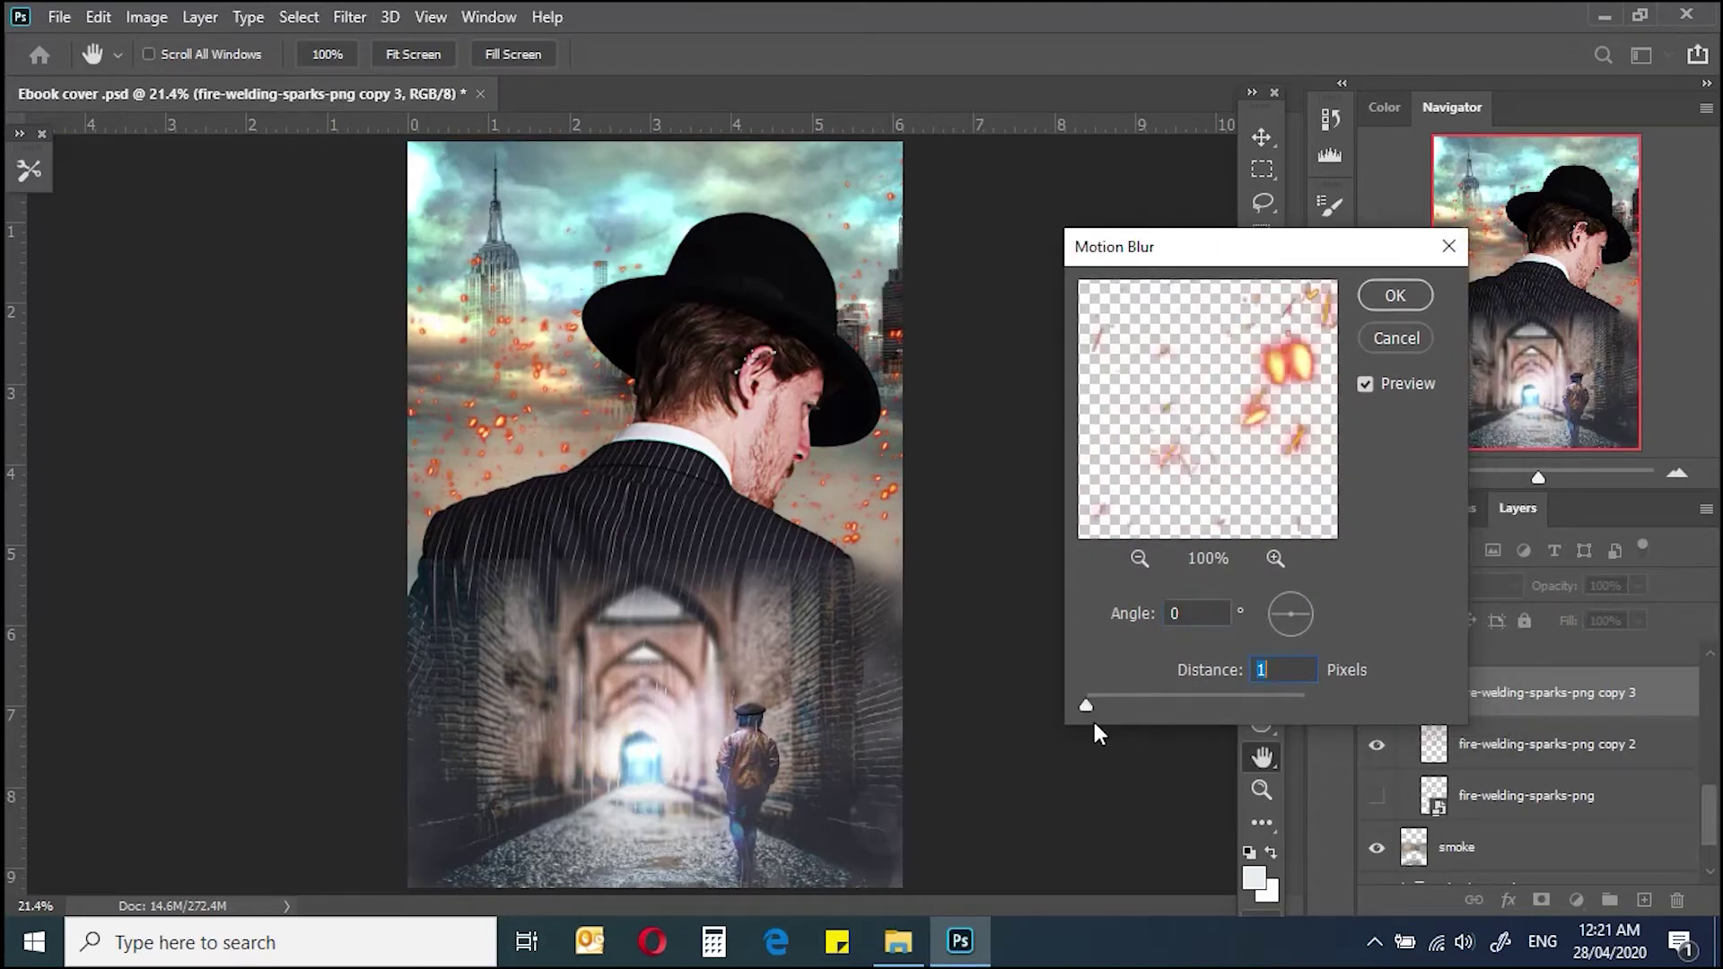
key("Return")
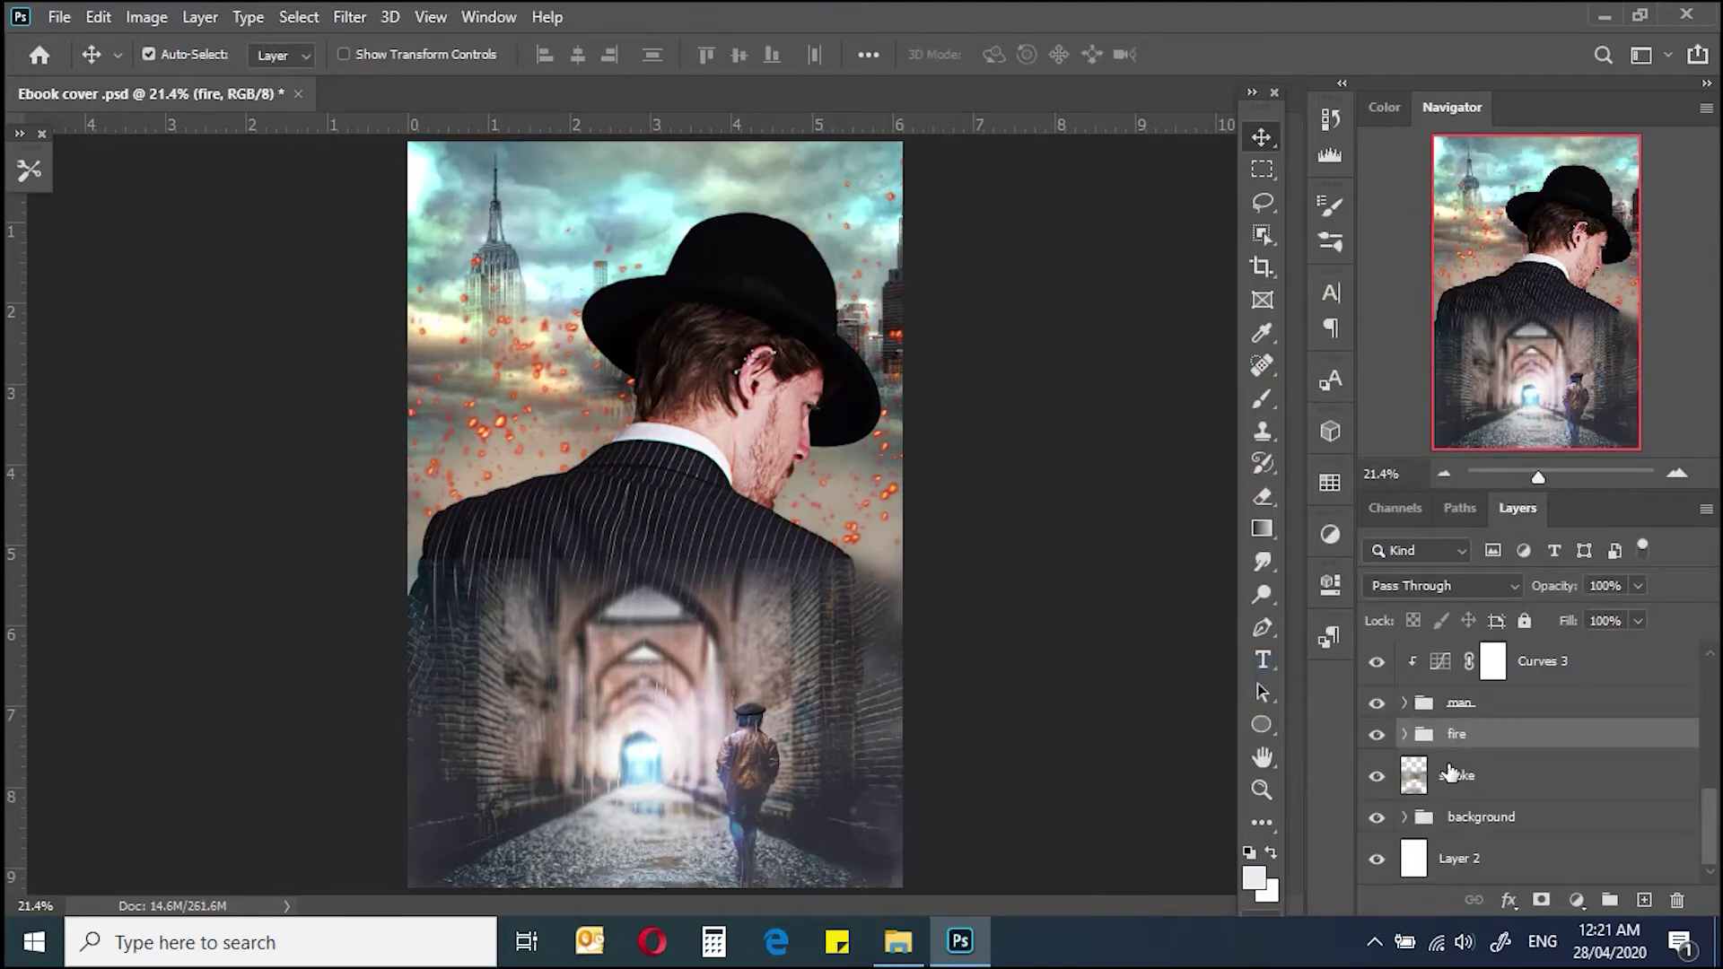
left_click(1456, 589)
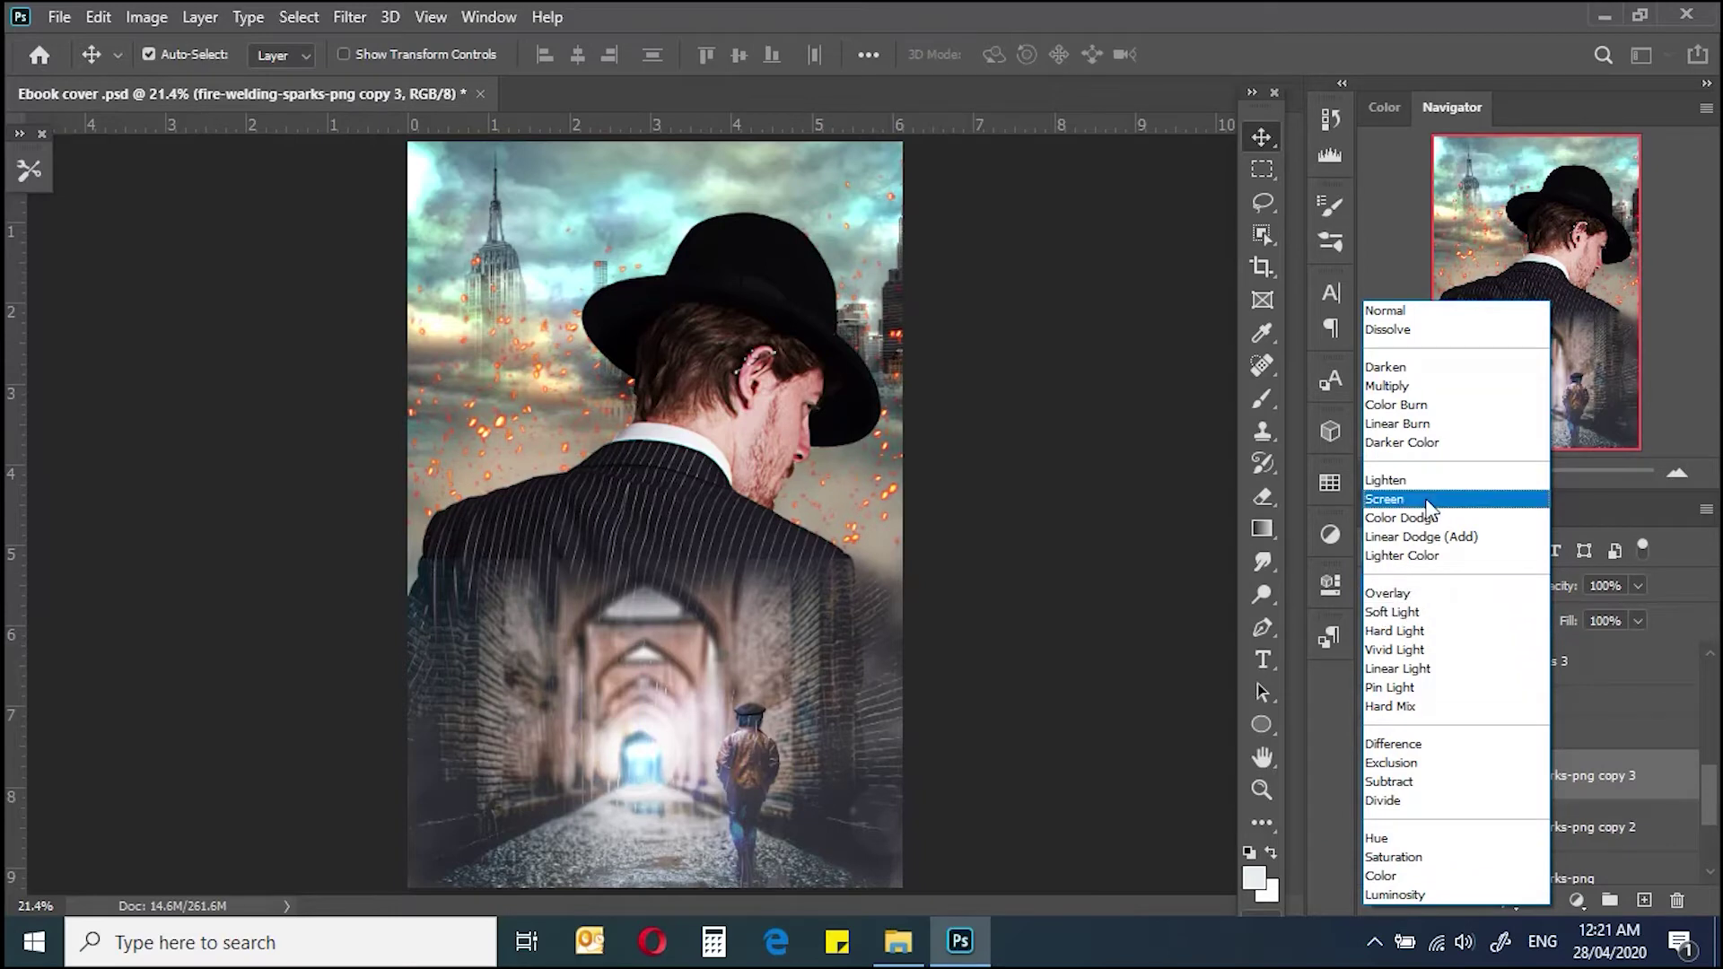
left_click(1422, 508)
left_click(898, 941)
mouse_move(461, 538)
left_mouse_down()
mouse_move(703, 696)
mouse_move(781, 709)
mouse_move(810, 444)
mouse_move(877, 501)
left_mouse_up()
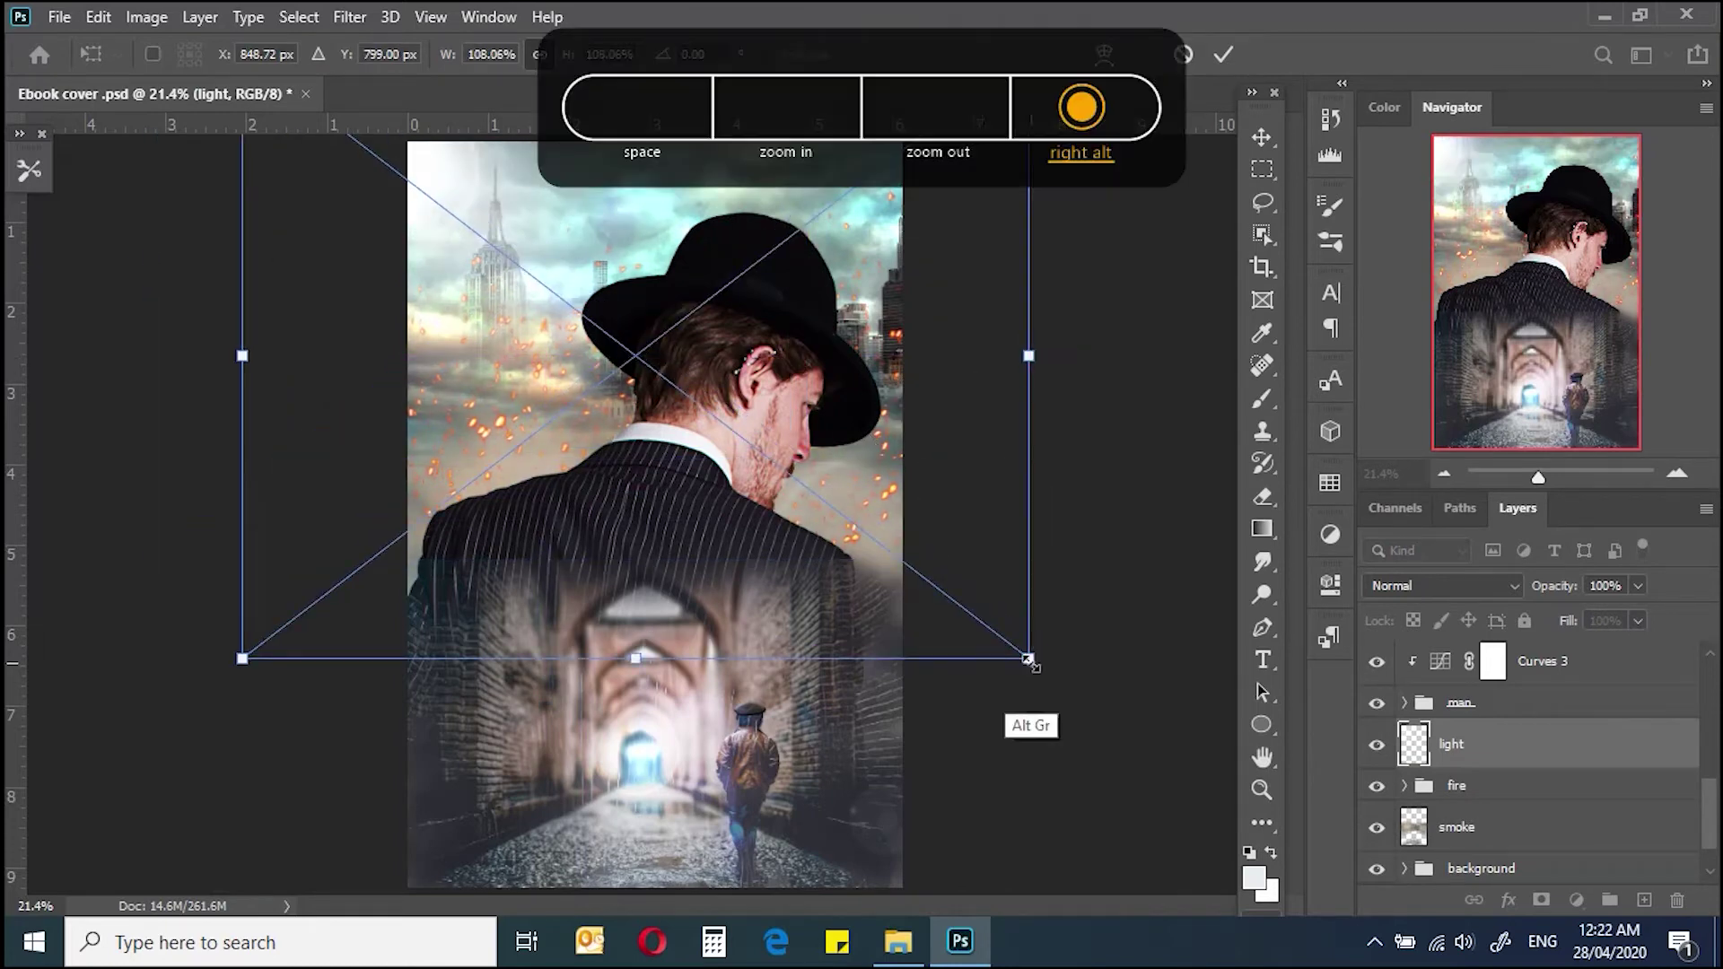
Step: Place the light image and move its layer up just below the text
key("Return")
left_click_drag(1413, 756, 1454, 696)
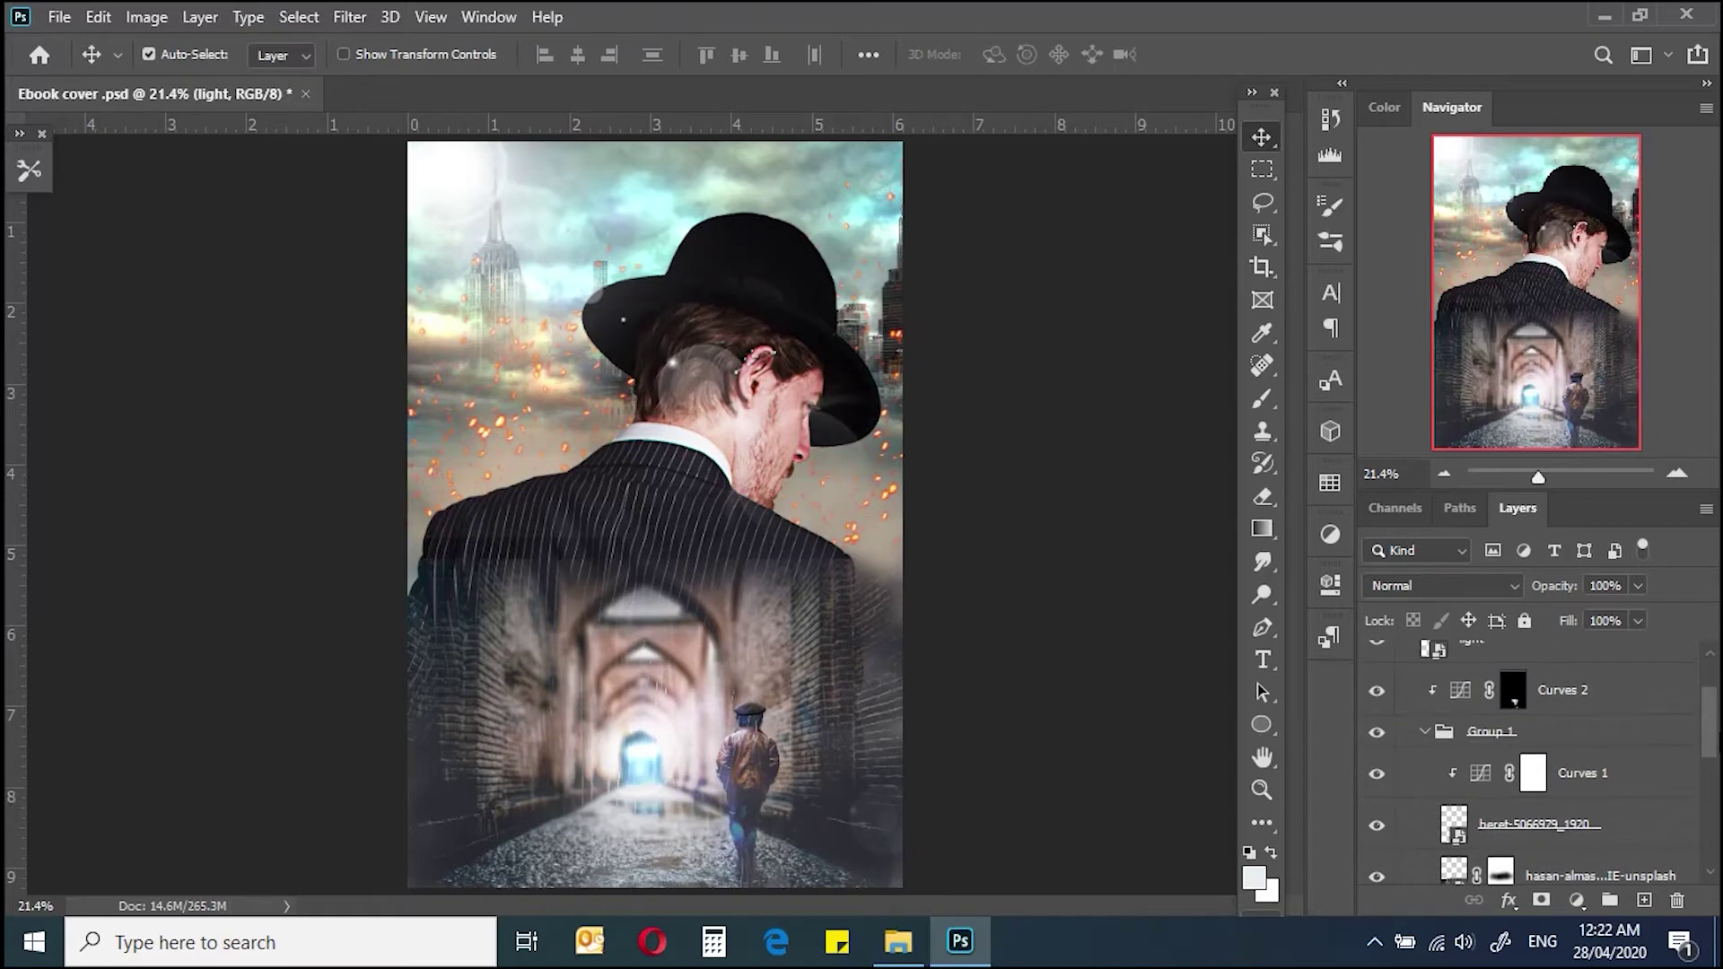
key("ctrl+z")
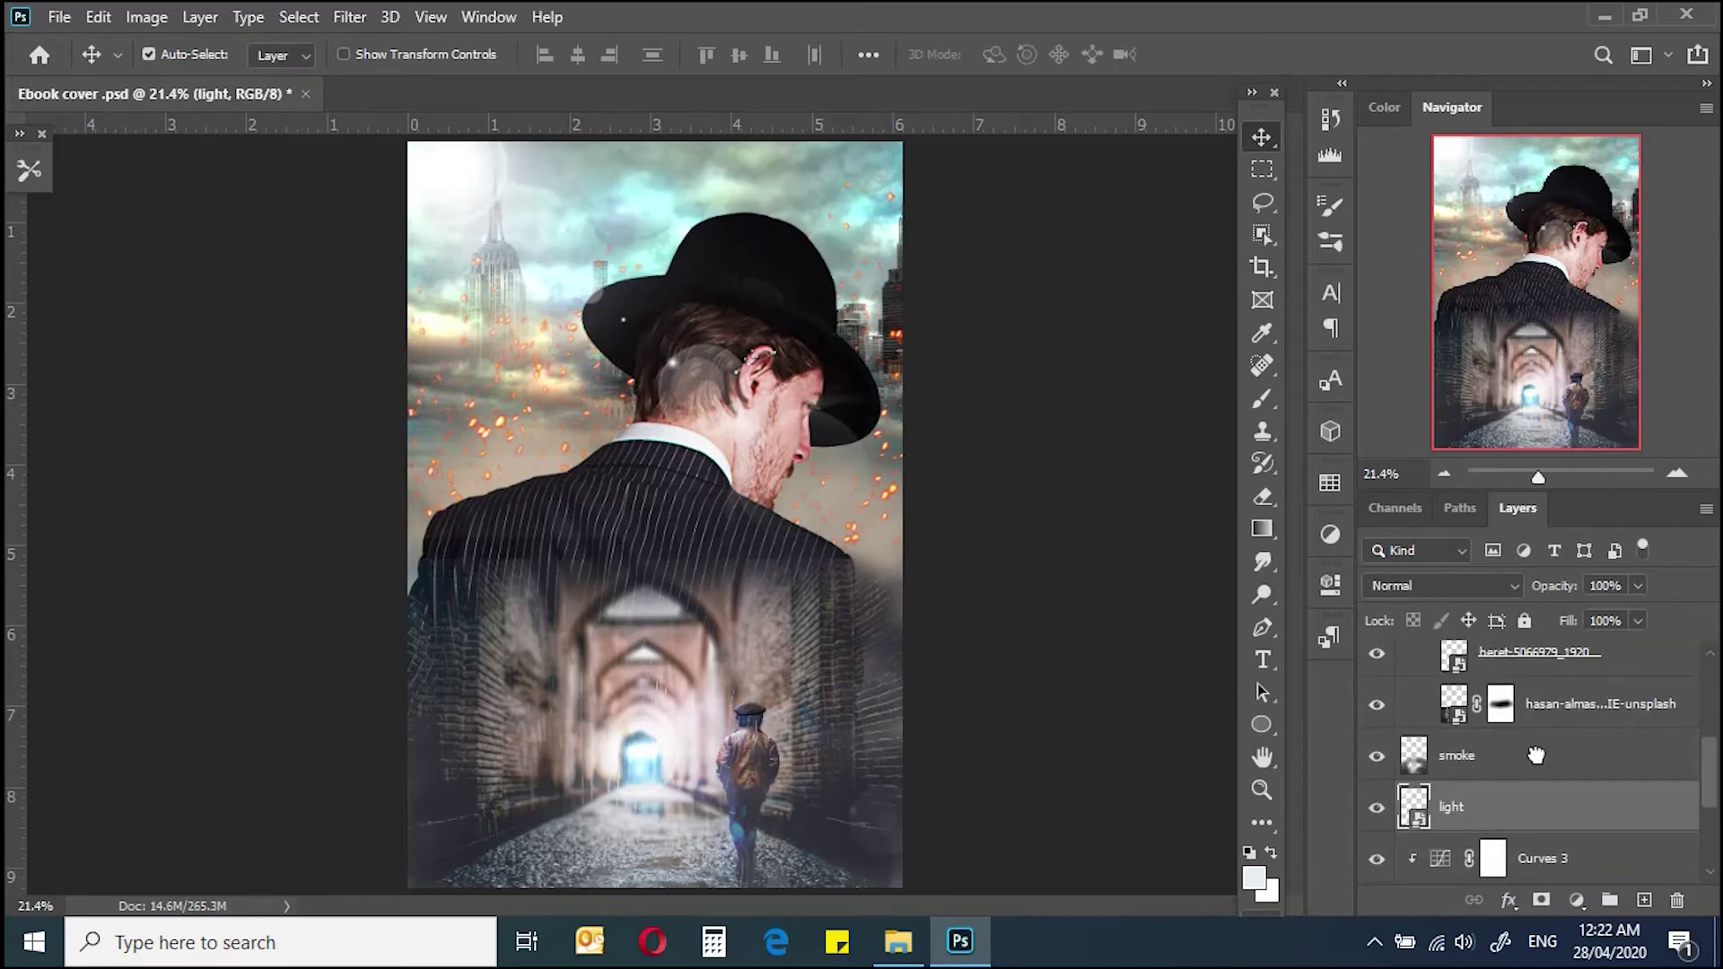
left_click(1423, 748)
left_click(1489, 753)
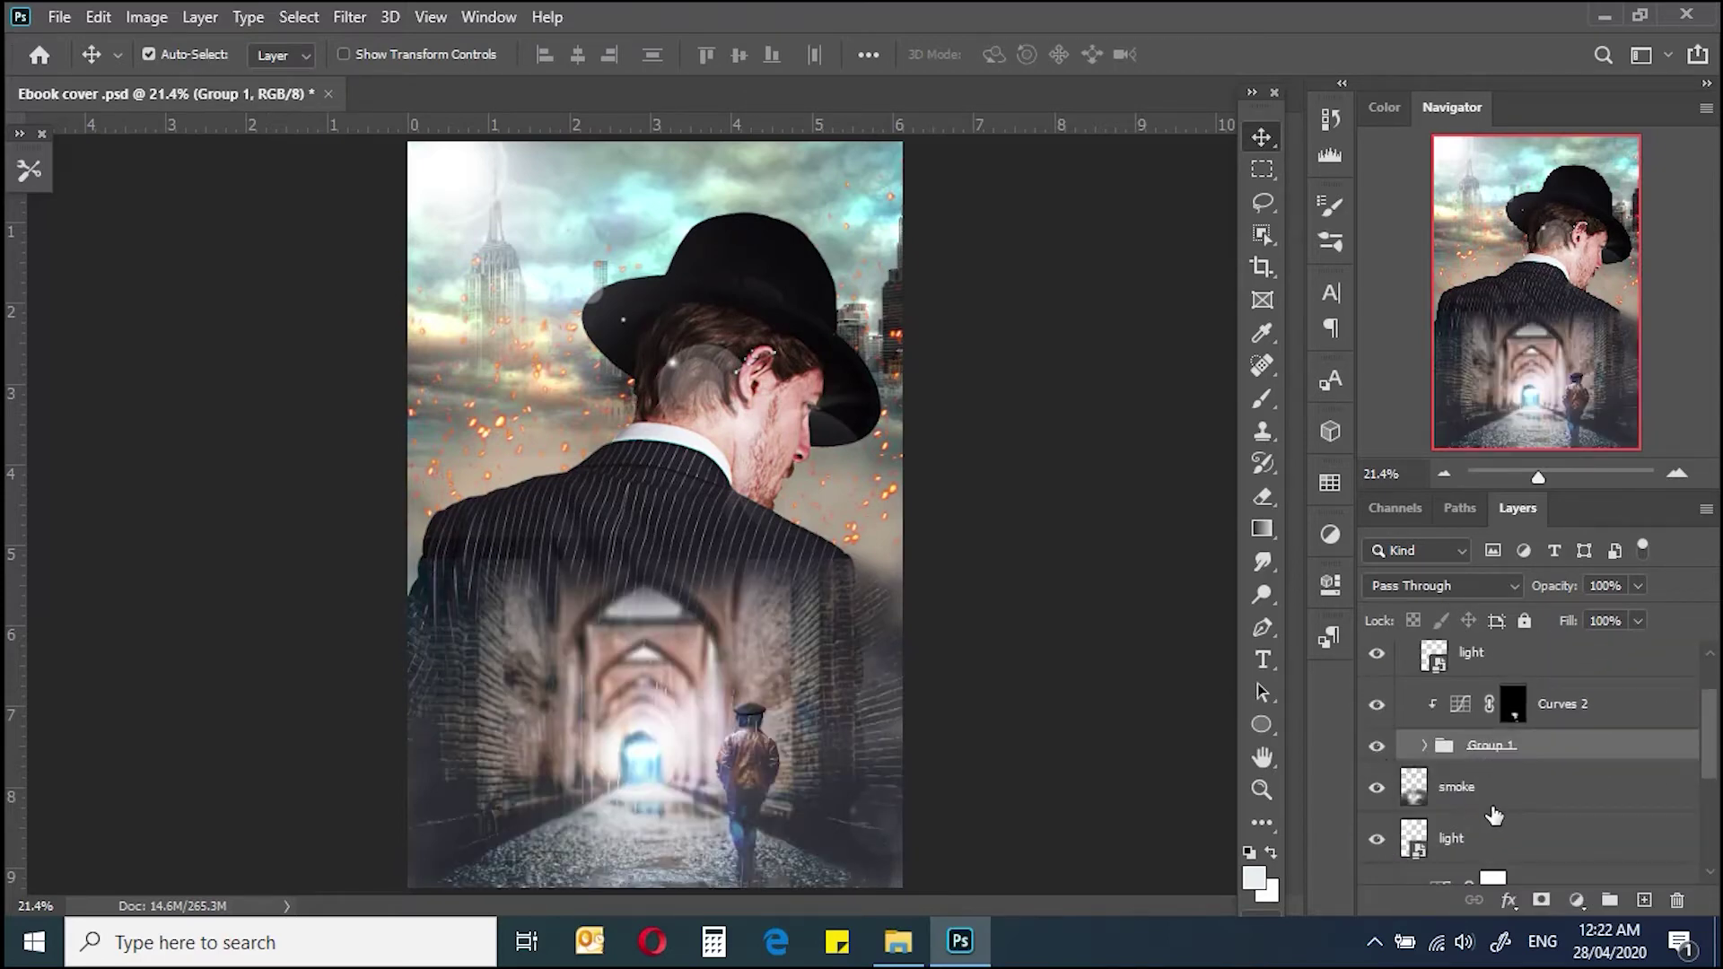
left_click(1426, 843)
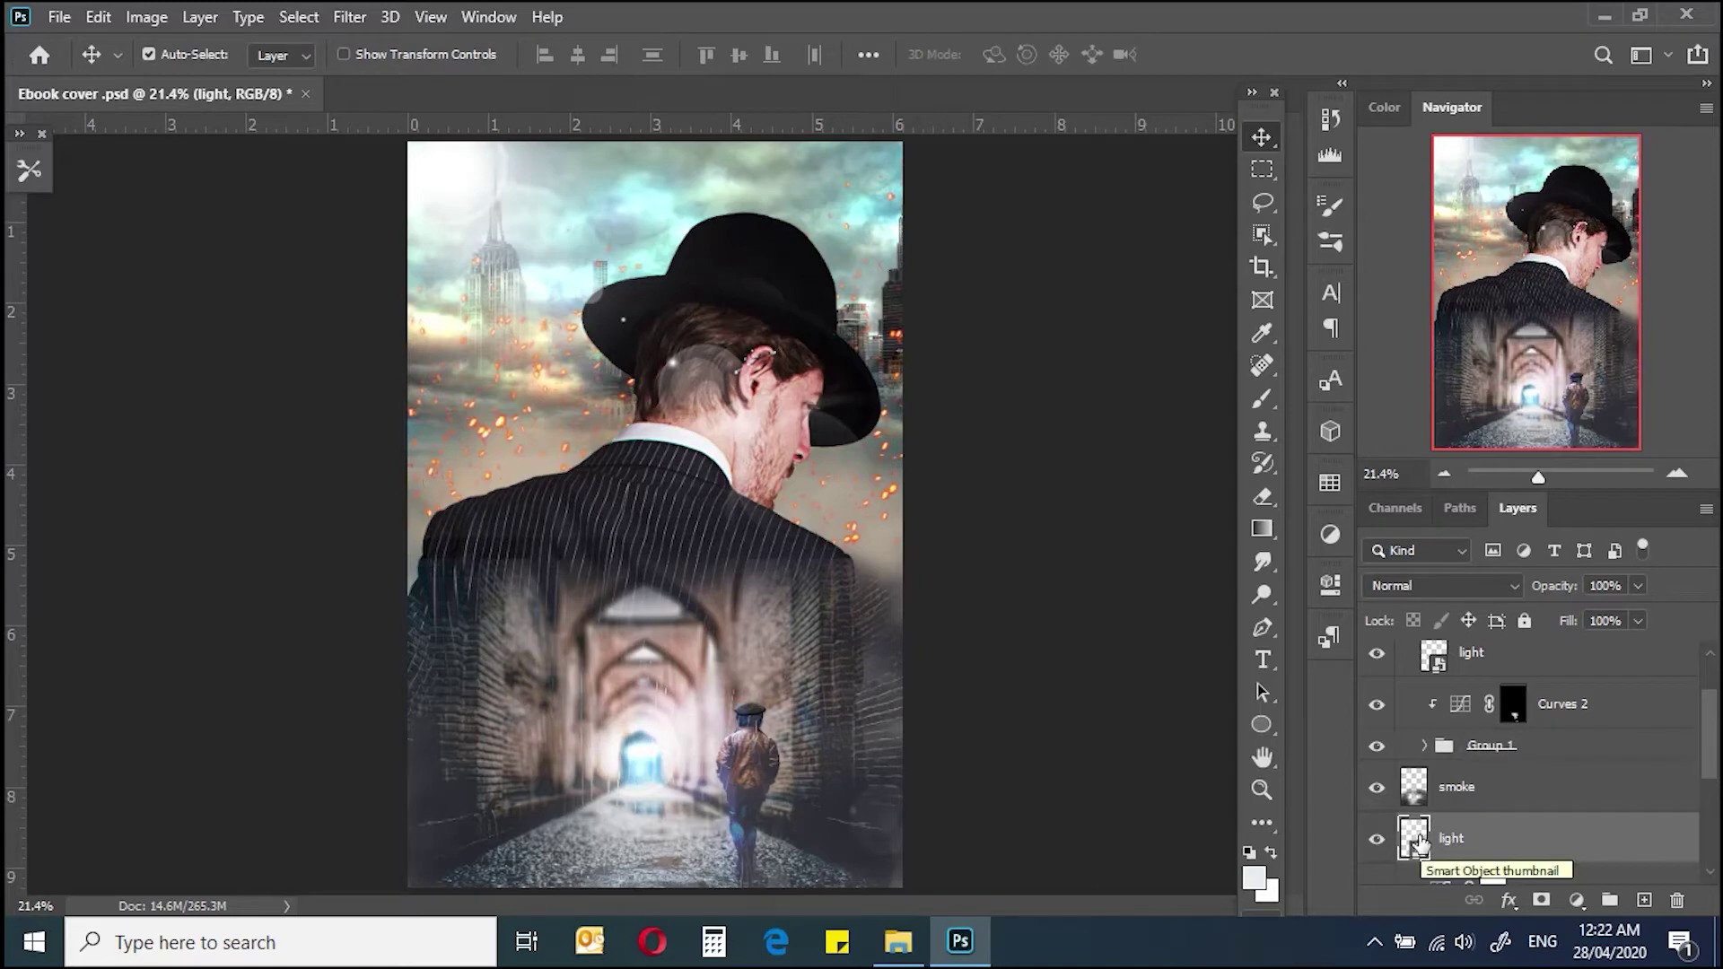
left_click_drag(1418, 844, 1412, 727)
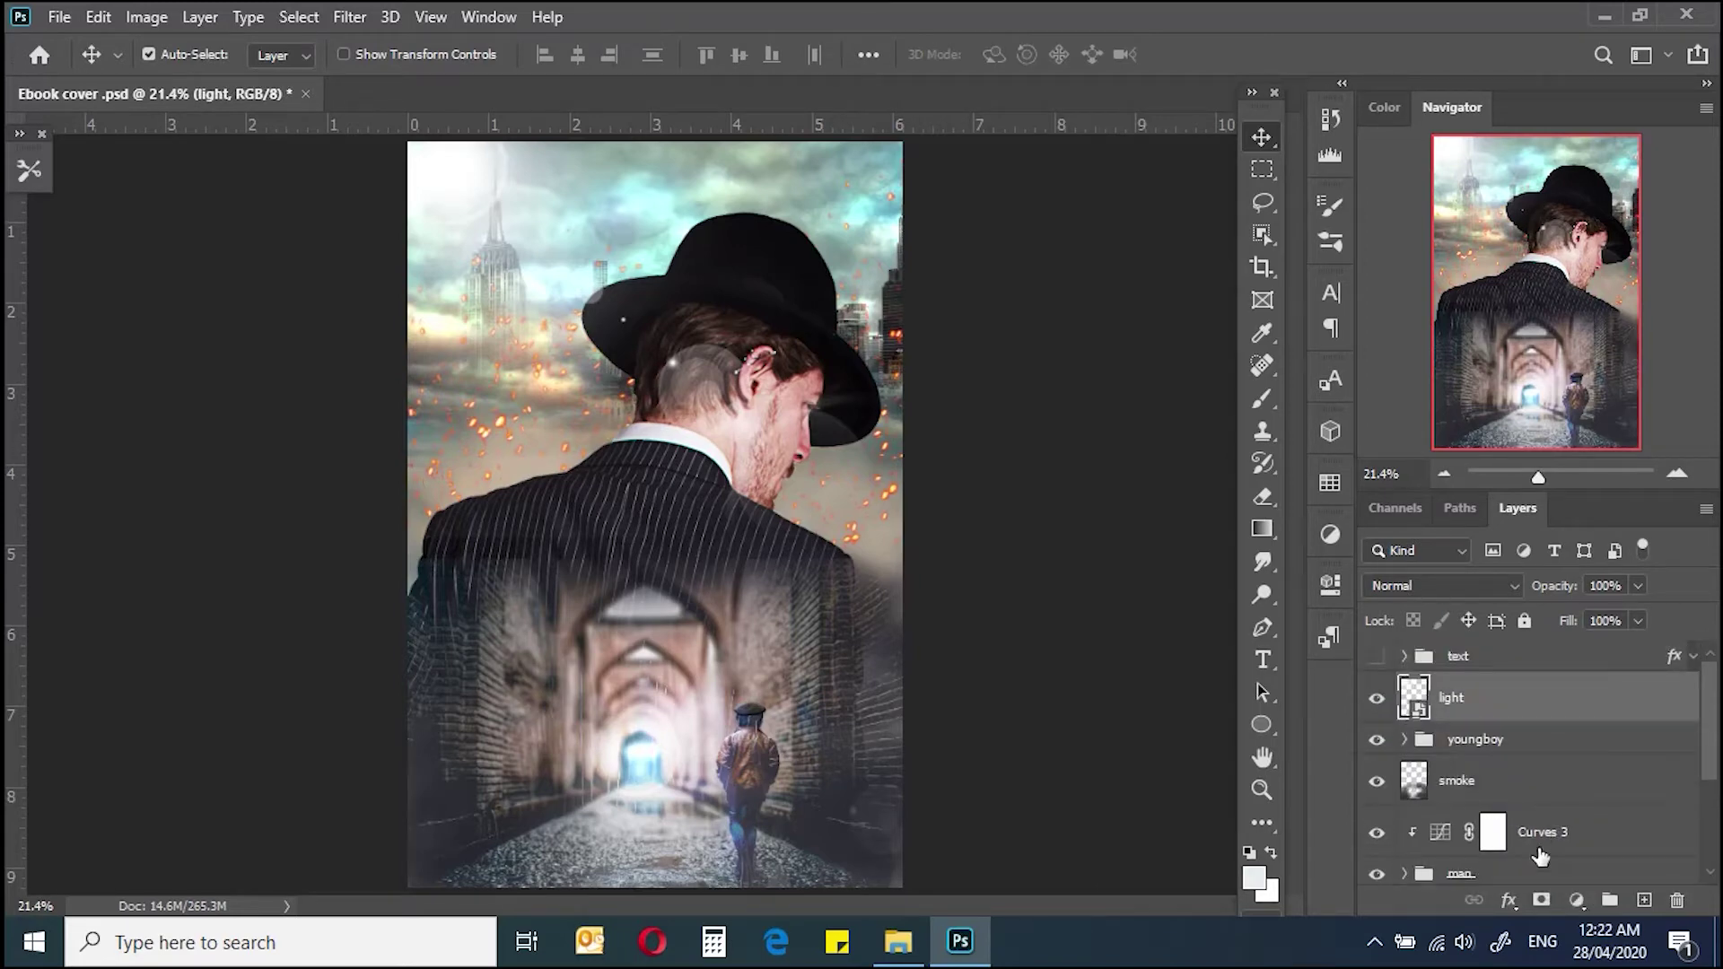
Step: Paint out the grey glow beside the man's neck with a ~790 px brush
key("b")
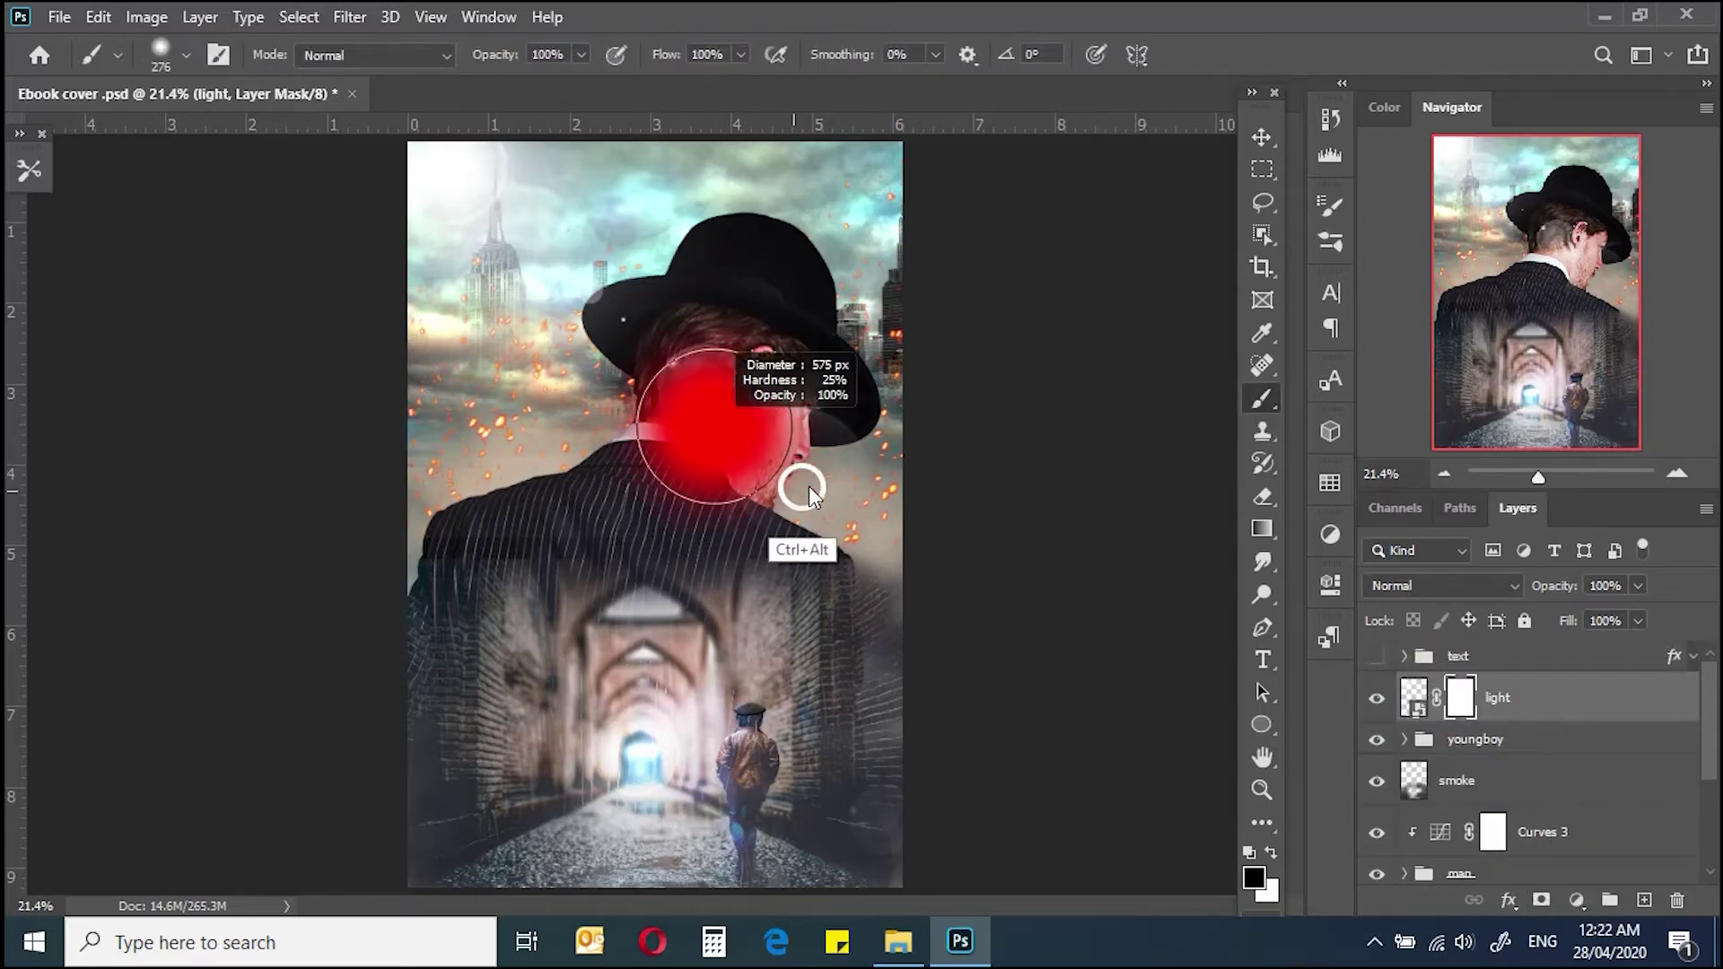
left_click_drag(758, 440, 710, 740)
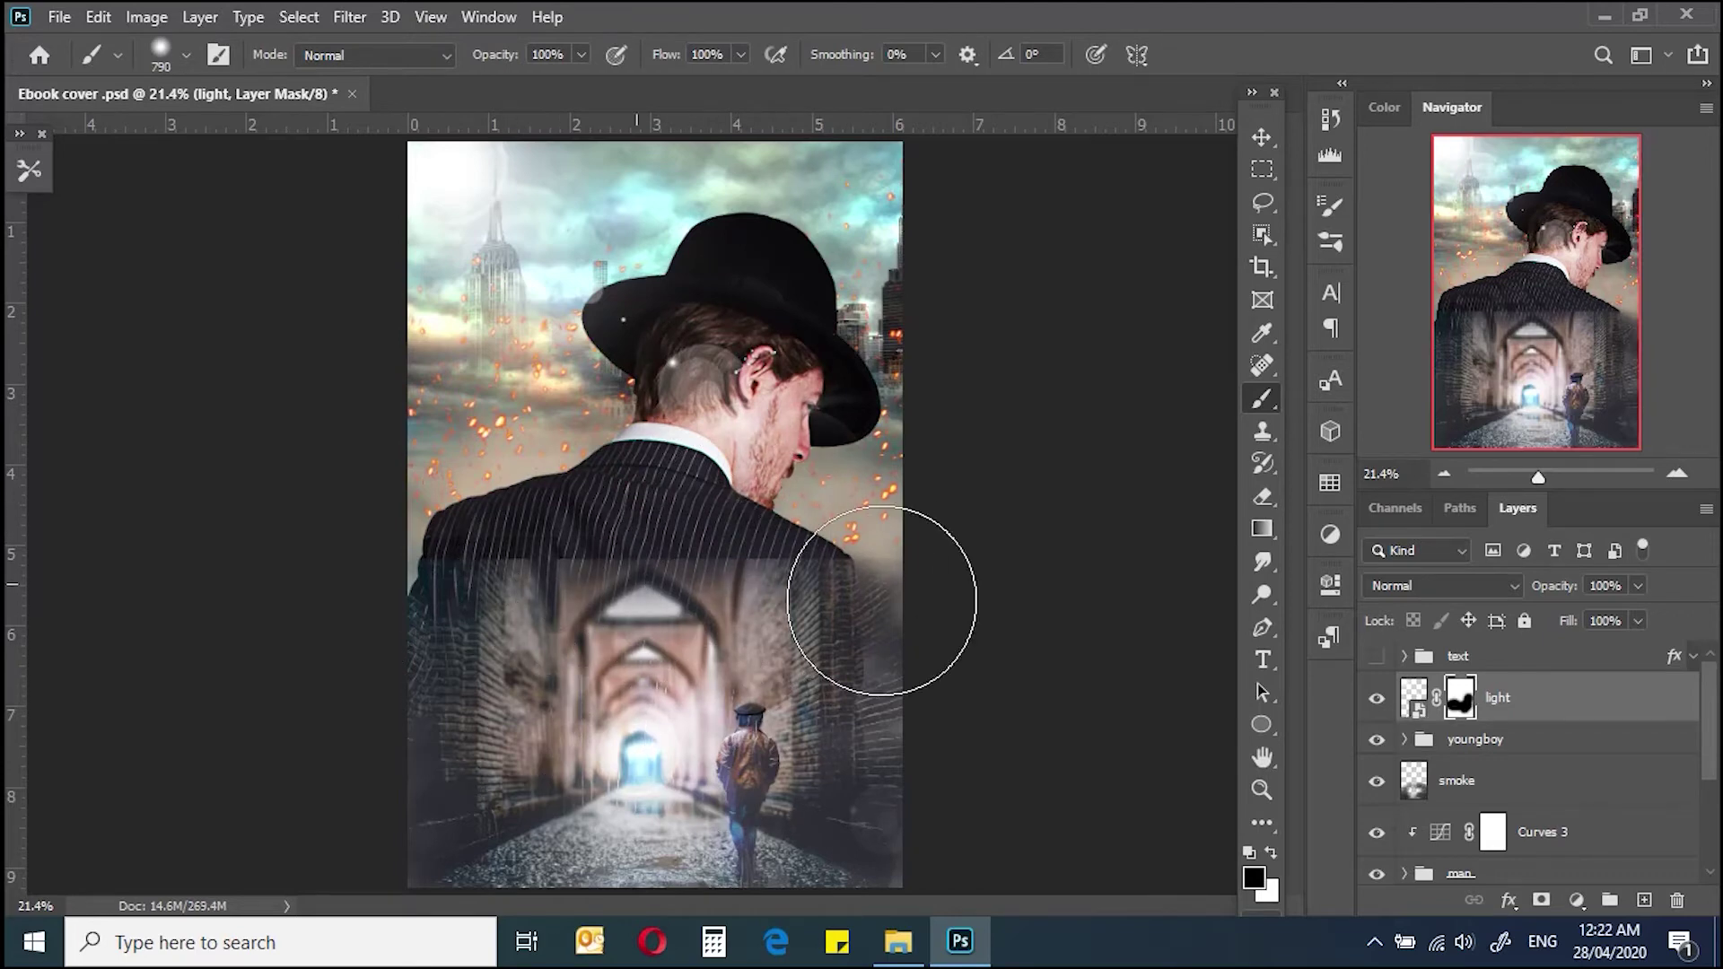
left_click_drag(745, 421, 759, 536)
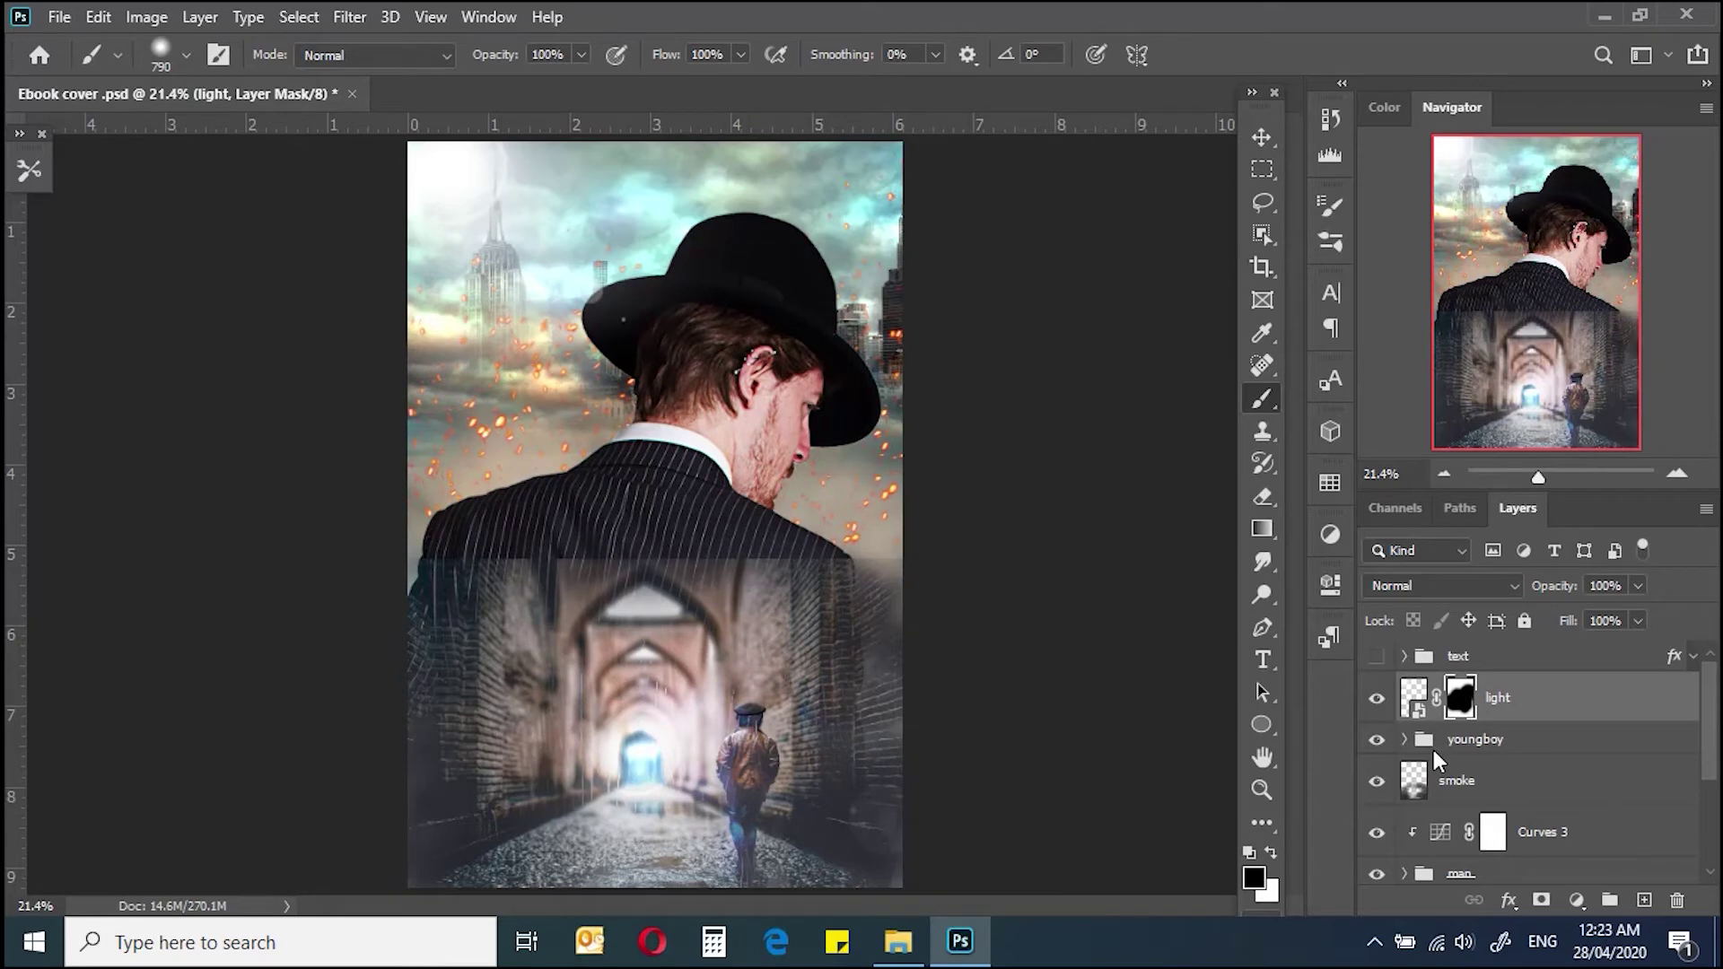
scroll(1665, 764, "down", 3)
Step: Work on the hasan-almasi layer mask with the brush shrunk to about 678 pixels
scroll(1704, 763, "down", 2)
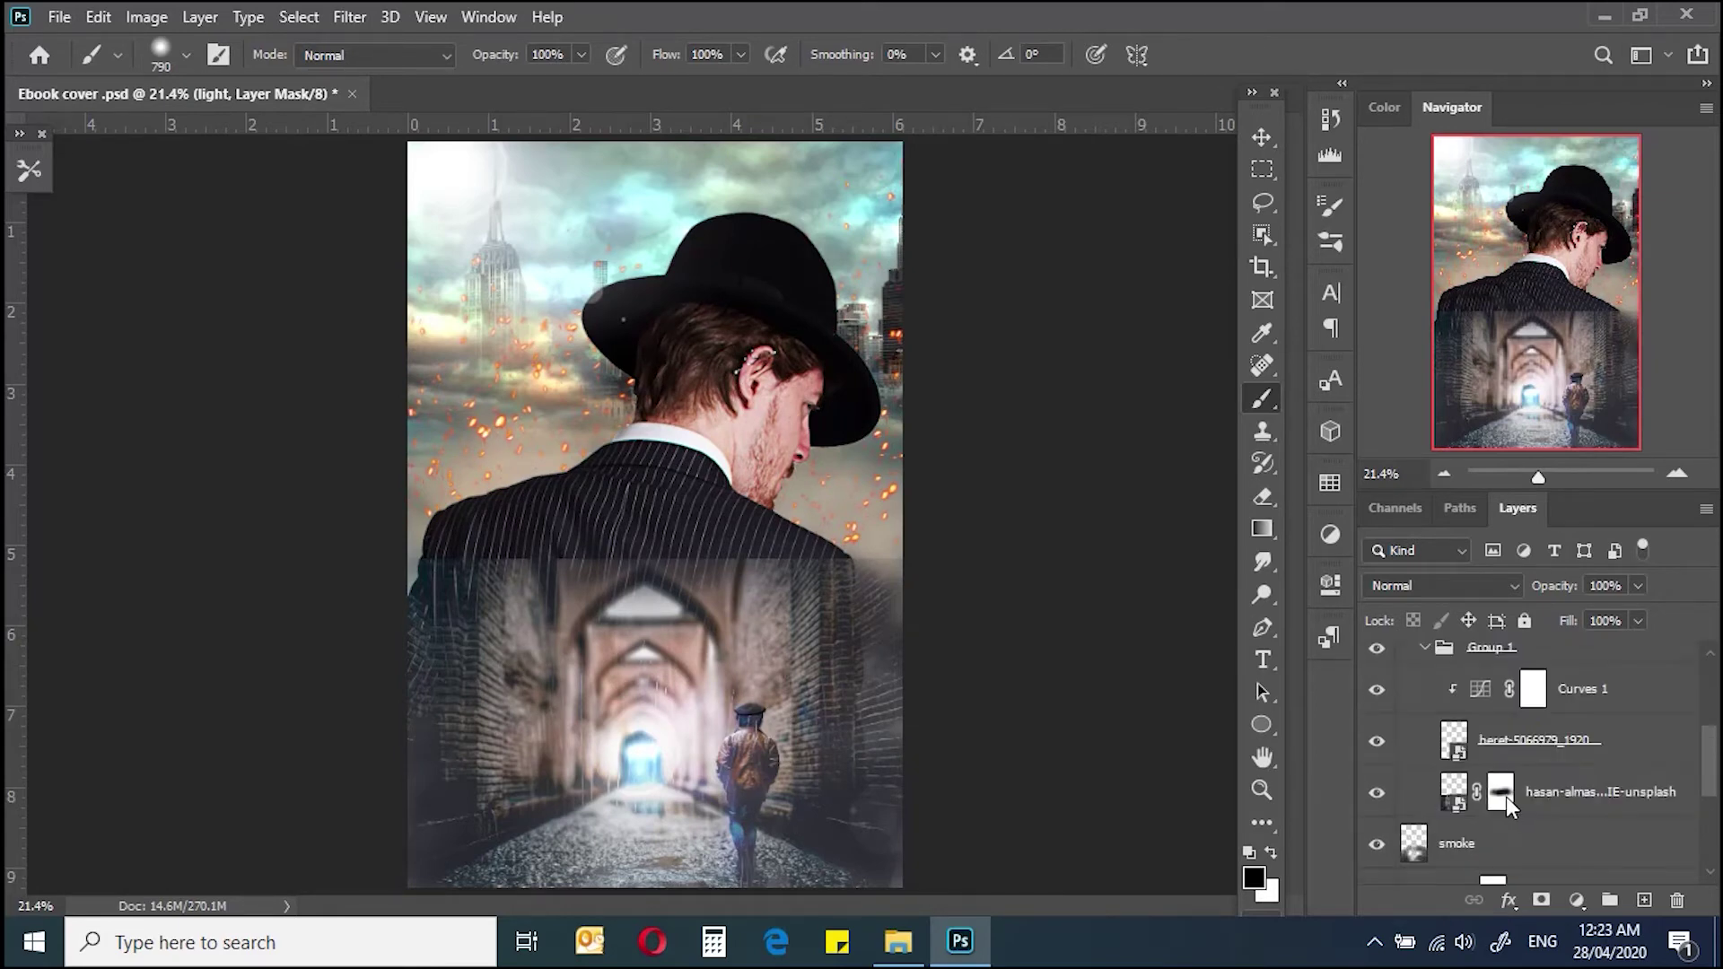
left_click(1597, 791)
left_click_drag(719, 508, 673, 577)
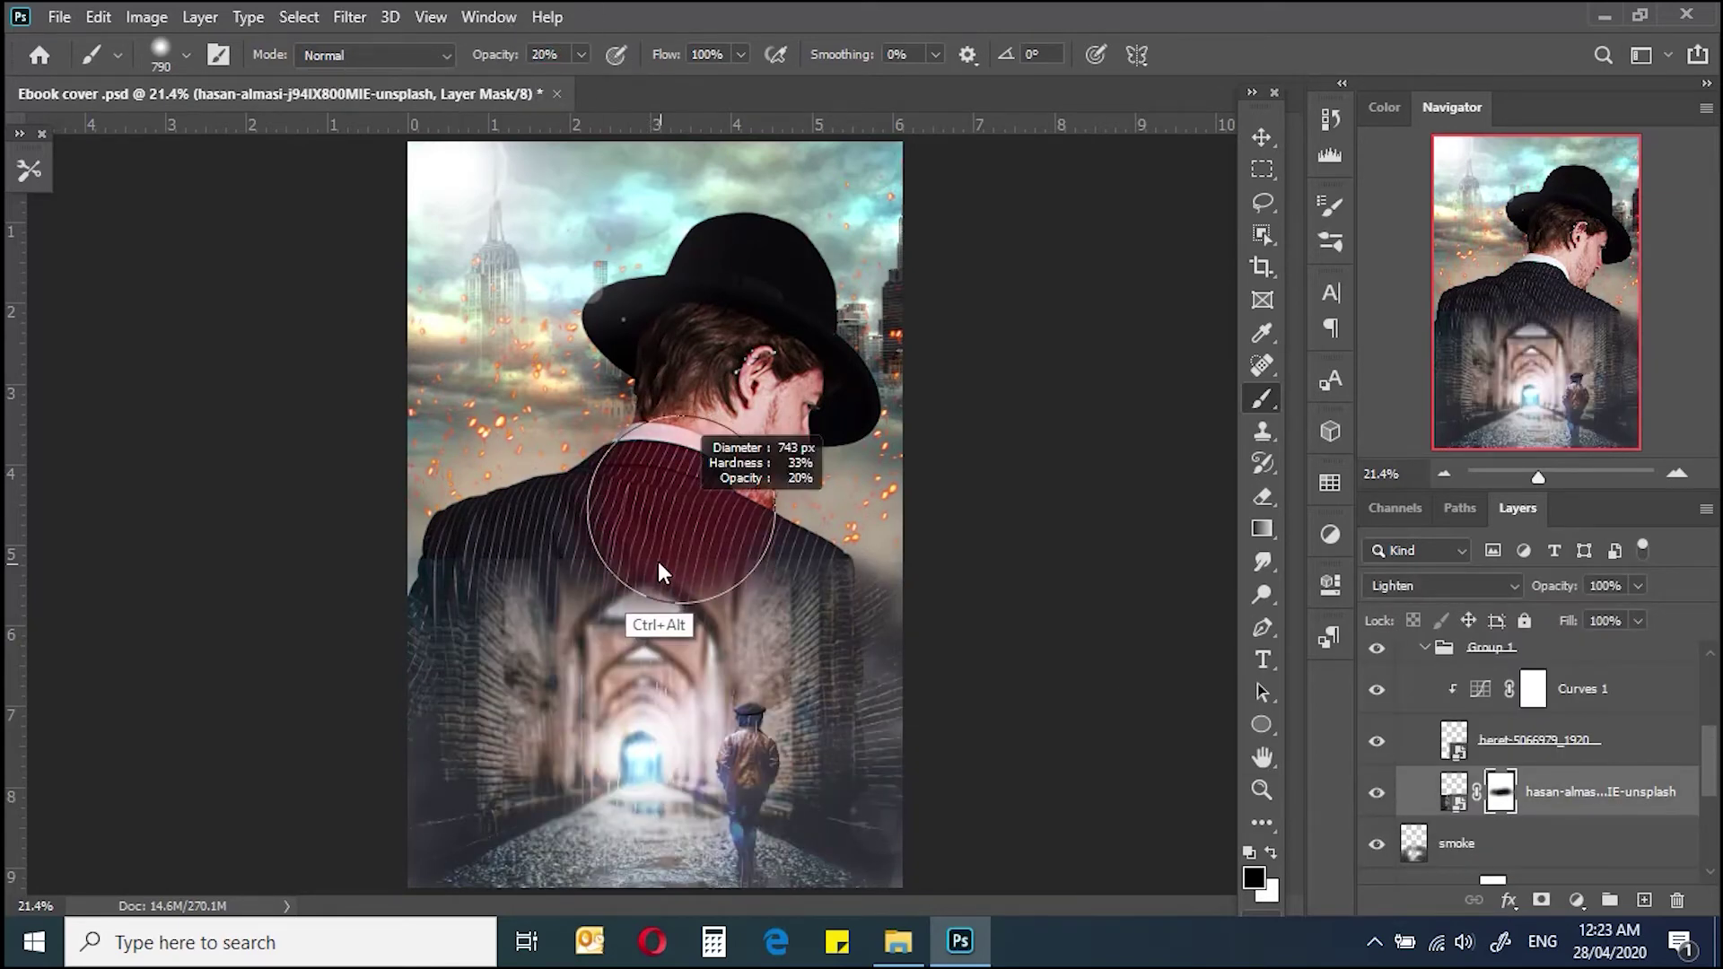
scroll(1664, 762, "up", 2)
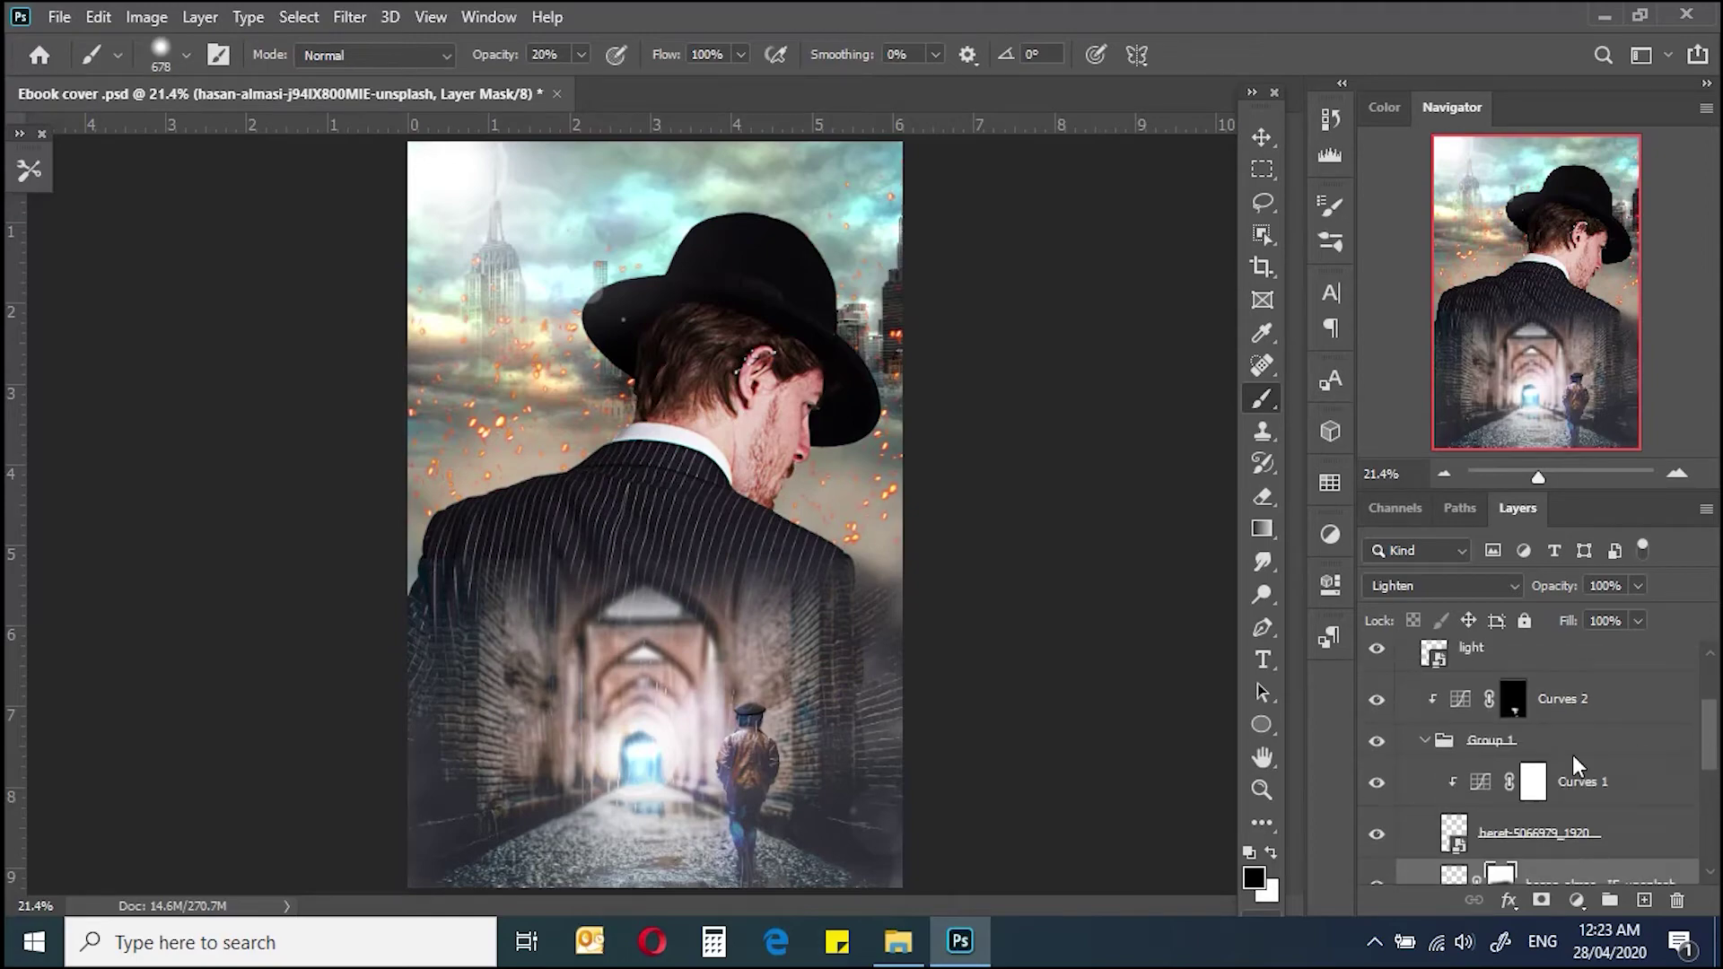
left_click(1424, 745)
scroll(992, 629, "up", 3)
key("ctrl+0")
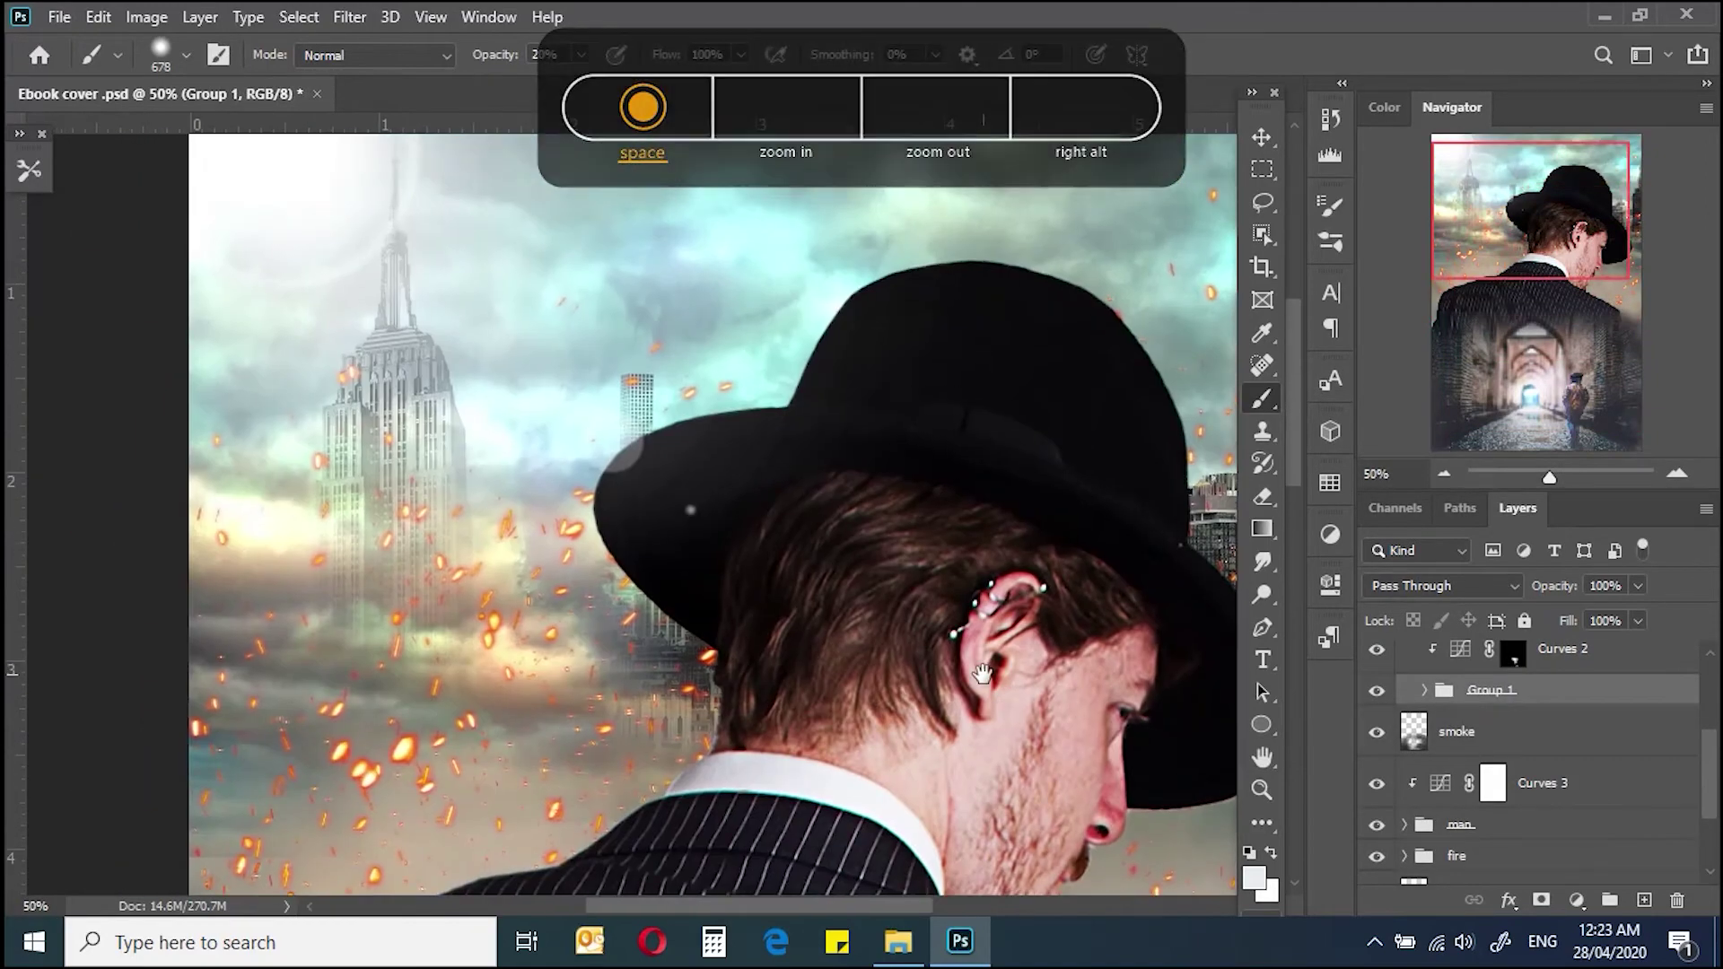
Step: Nudge the man group slightly down and left with Free Transform
scroll(1714, 786, "down", 2)
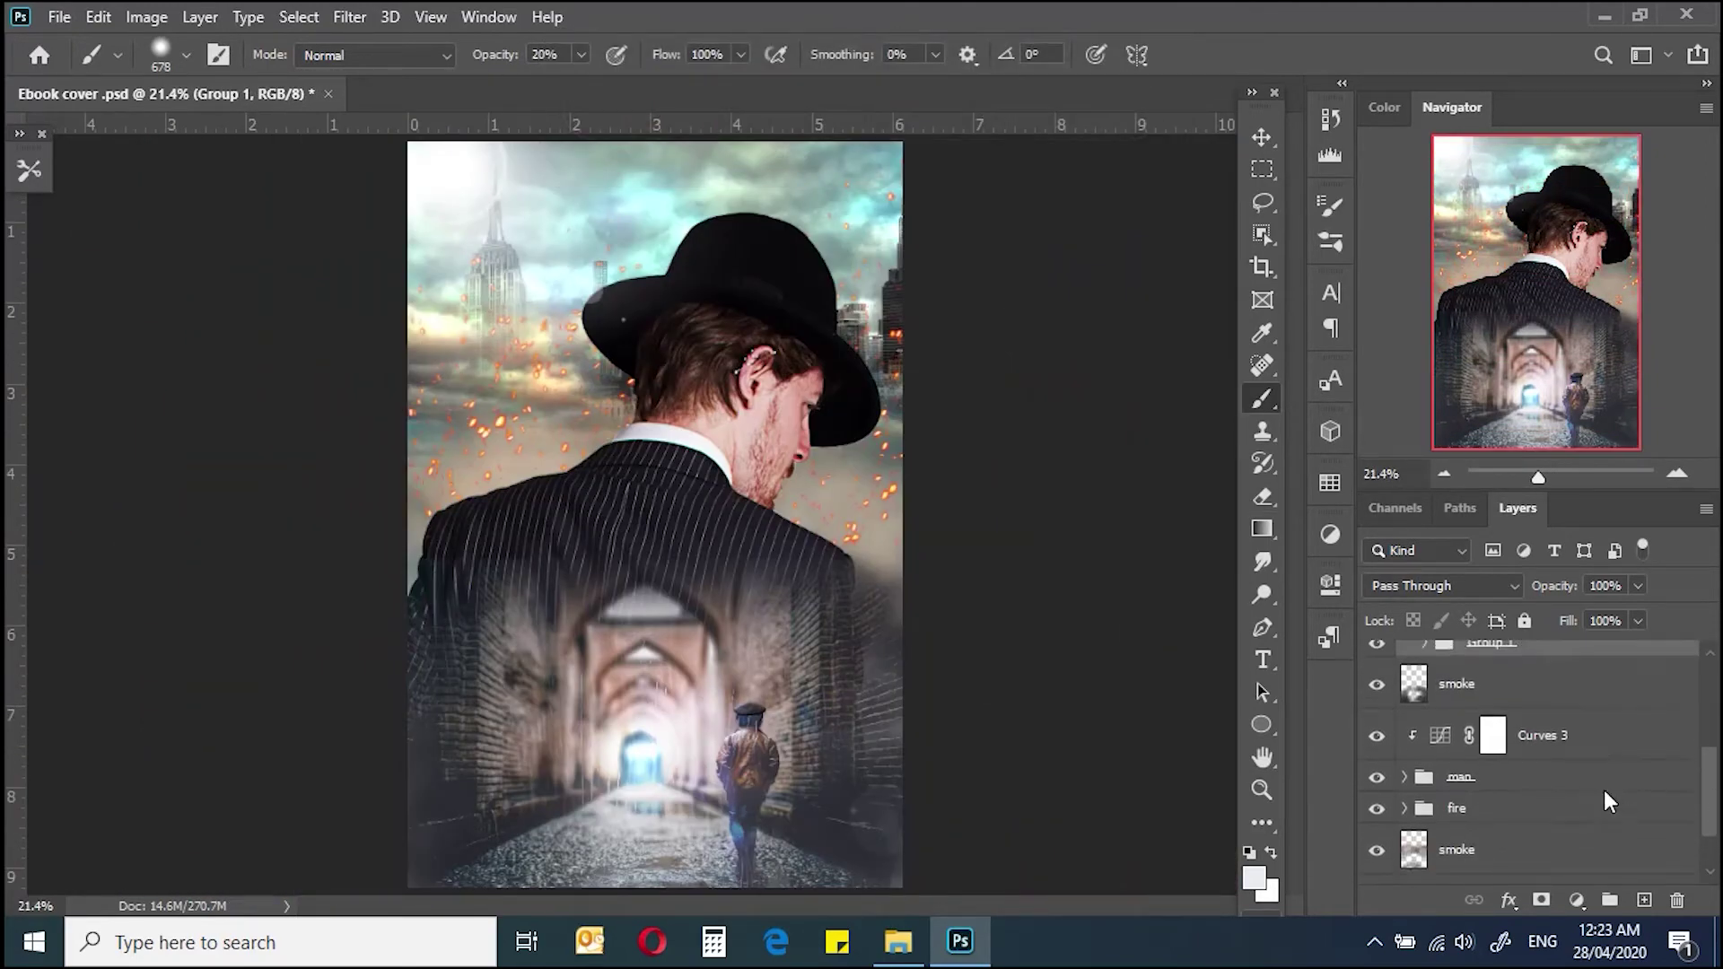
left_click(1460, 776)
key("ctrl+t")
key("shift+Down")
key("shift+Down")
key("shift+Down")
key("shift+Down")
key("shift+Down")
key("shift+Left")
key("shift+Left")
key("shift+Down")
key("shift+Down")
key("shift+Down")
key("shift+Down")
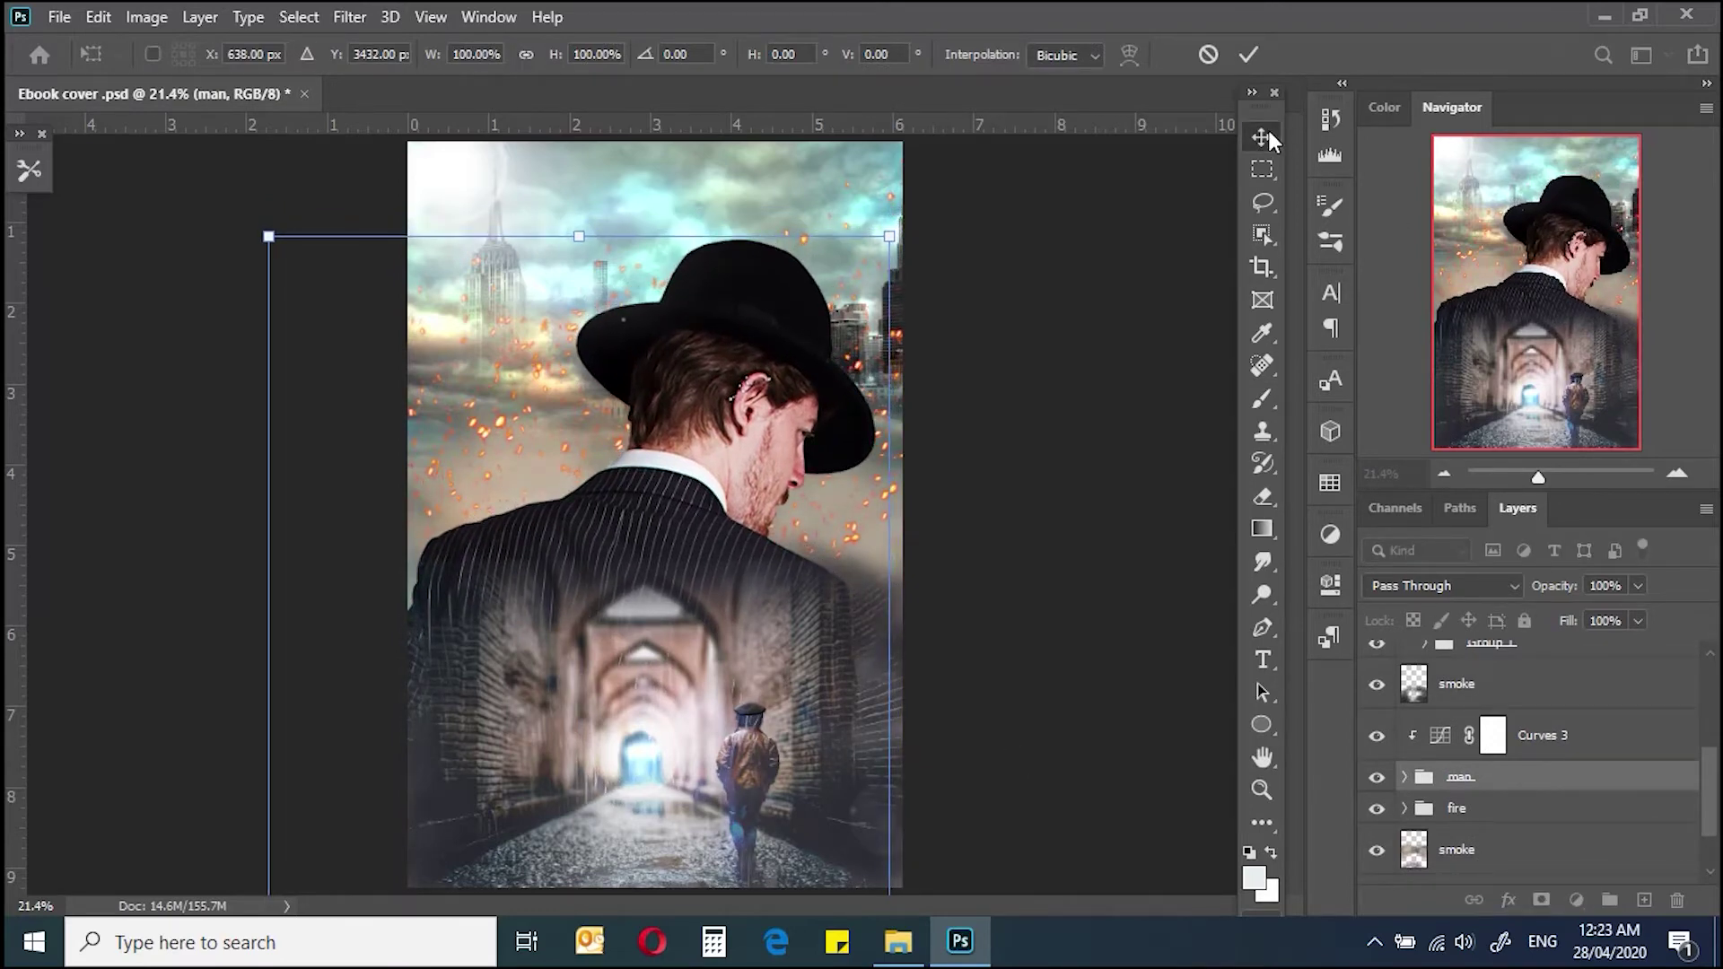
Step: Commit the man's new position and set the light layer to Overlay
key("Return")
scroll(1699, 791, "up", 3)
left_click(1475, 738)
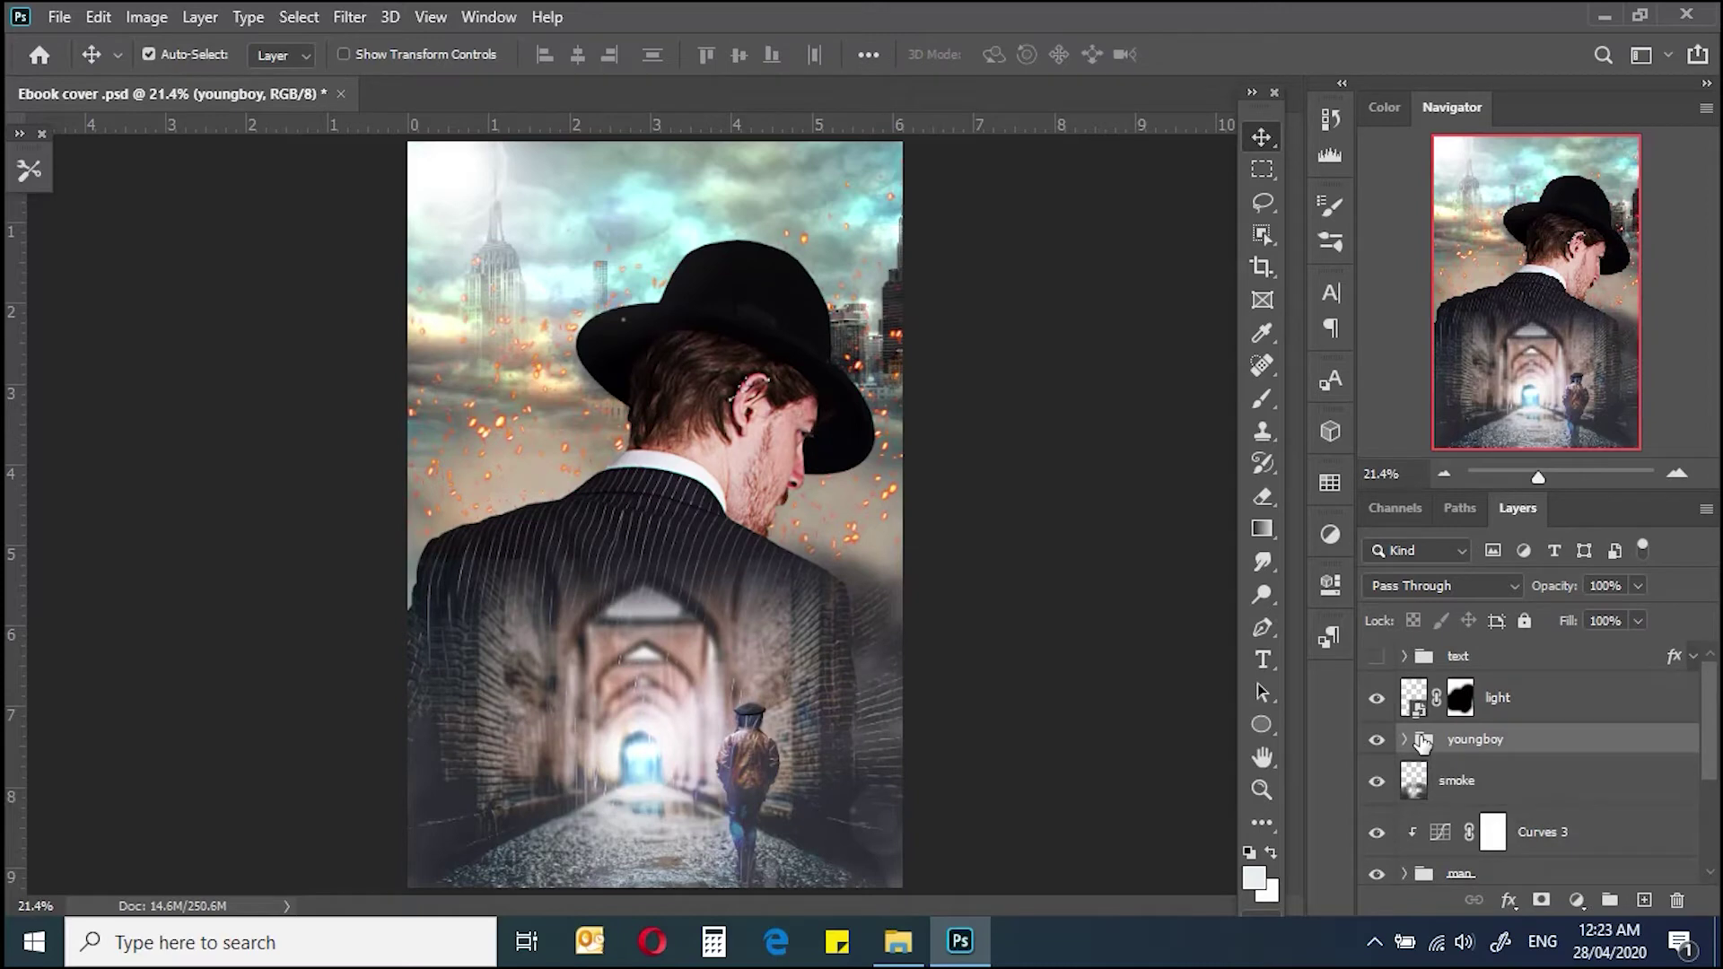
left_click(1497, 697)
left_click(1440, 585)
left_click(1436, 595)
Step: Lower the eberhard sky layer's opacity and move osman-rana above robert-bye
scroll(1712, 777, "down", 2)
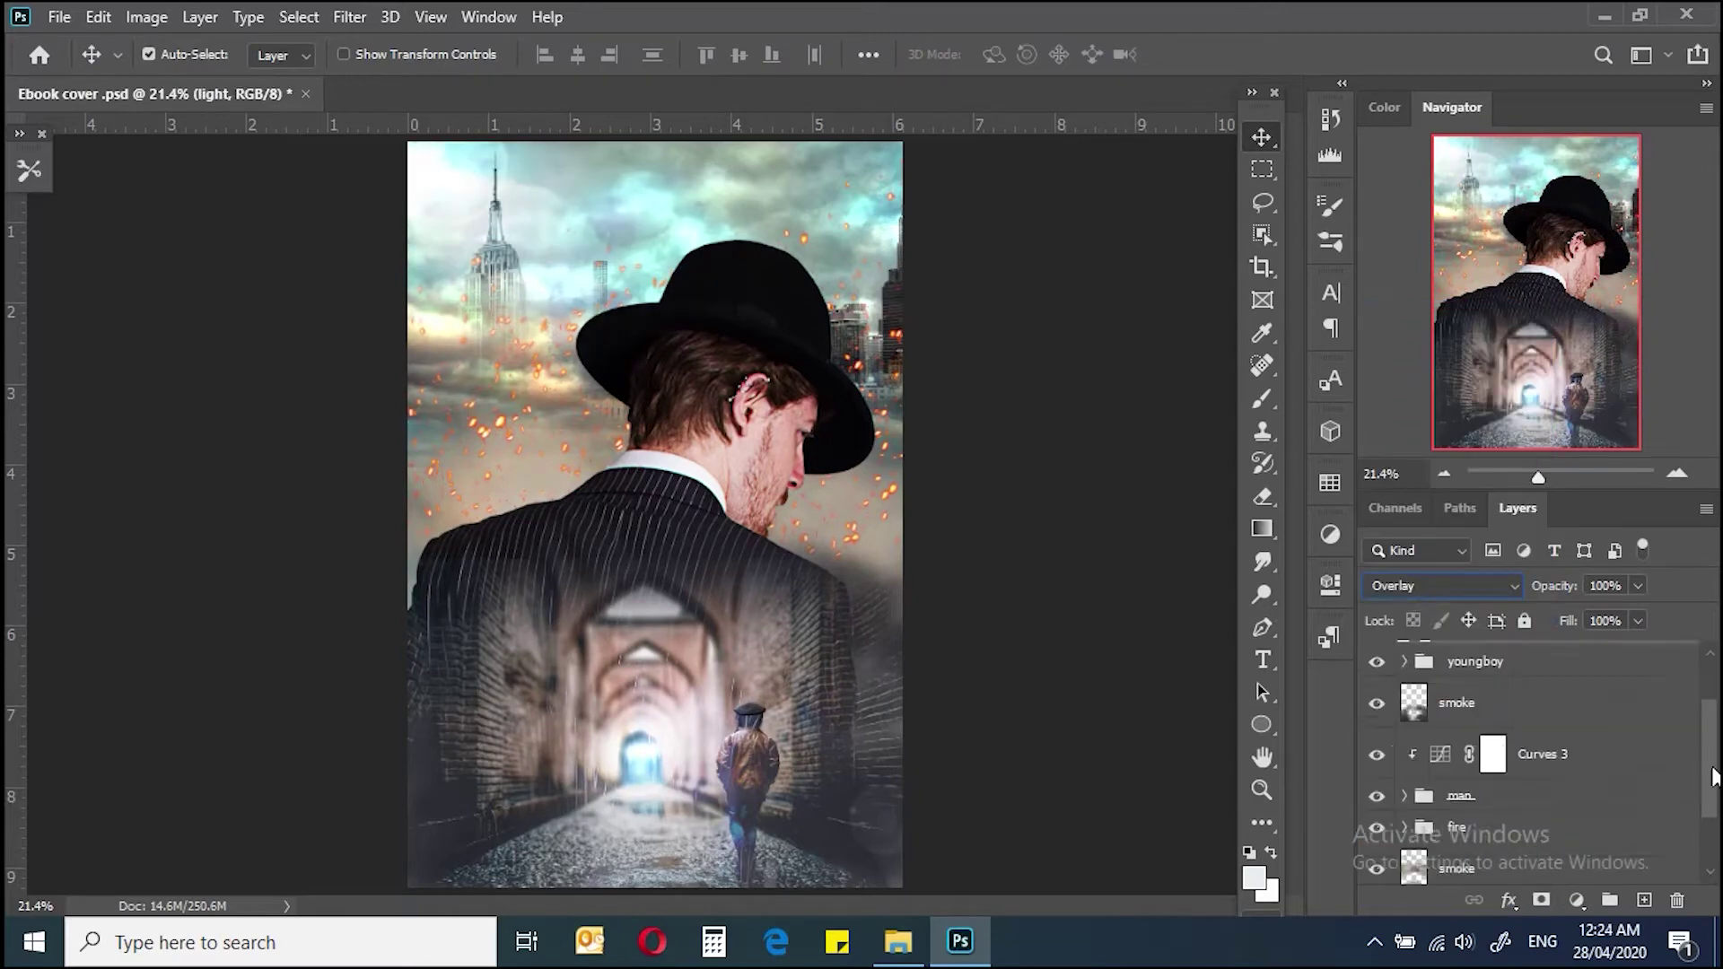
scroll(1712, 777, "down", 3)
scroll(1712, 777, "down", 3)
left_click(1569, 726)
left_click_drag(1569, 601, 1555, 595)
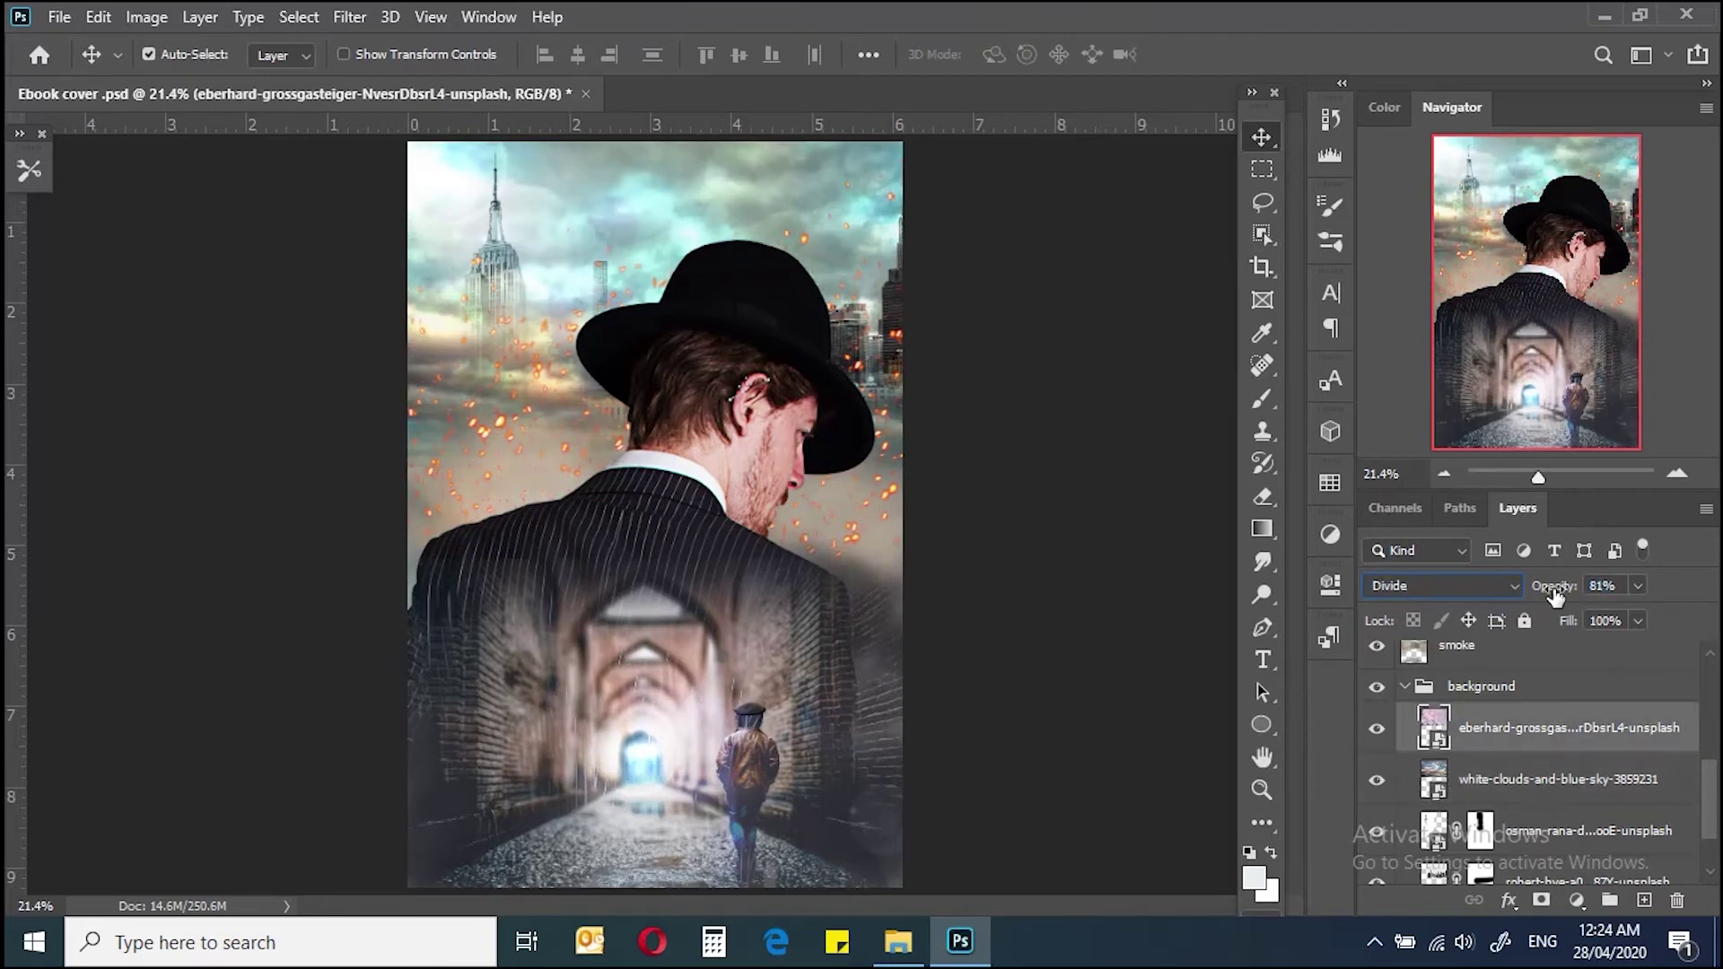
left_click_drag(1496, 808, 1434, 758)
Step: Shift and enlarge the robert-bye city skyline behind the hat
left_click(1433, 807)
key("ctrl+t")
left_click_drag(876, 289, 875, 290)
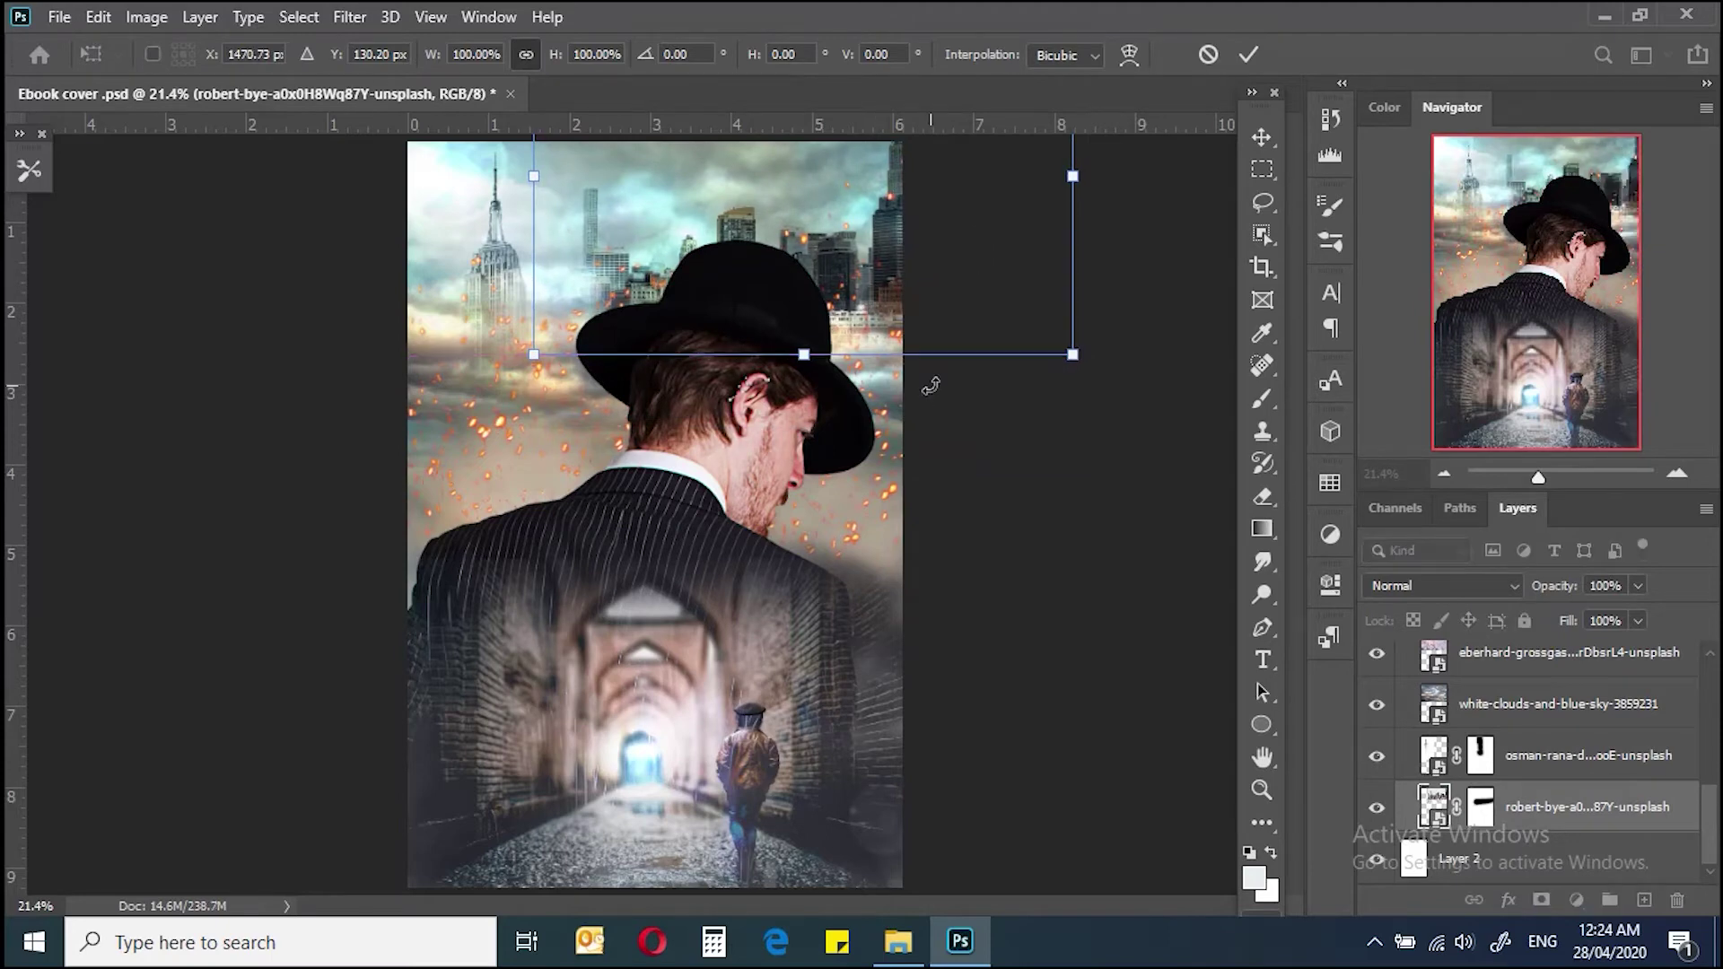
key("Return")
key("ctrl+t")
left_click_drag(1081, 430, 1133, 462)
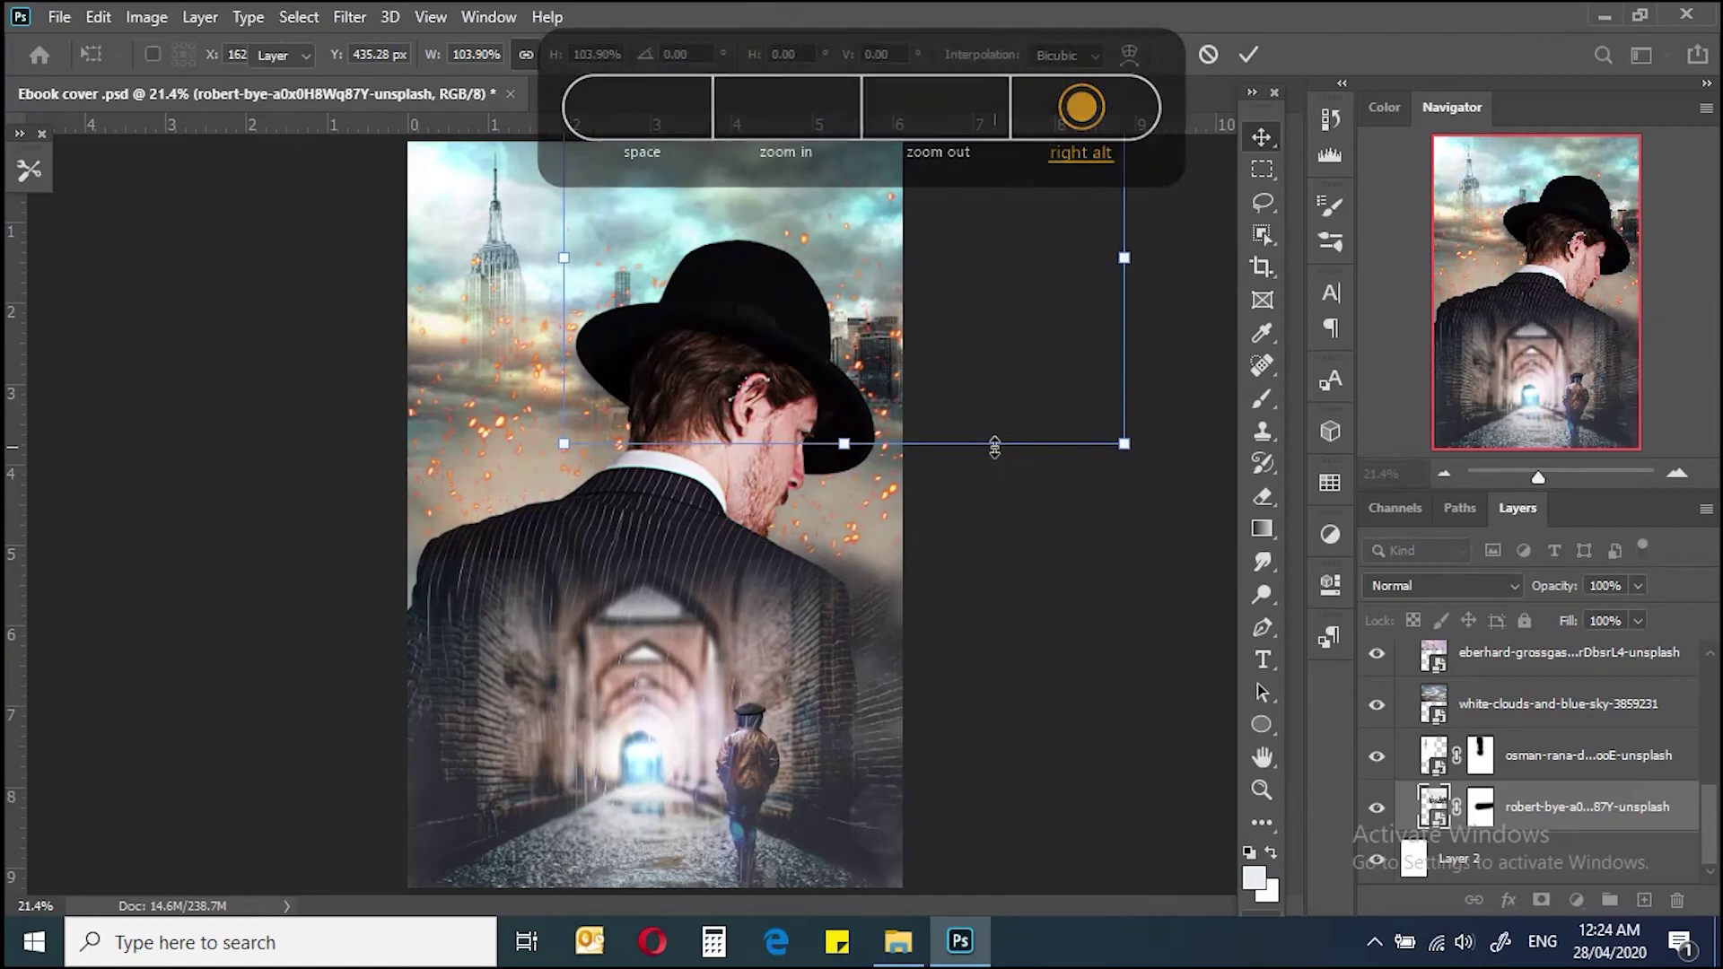
key("Return")
Step: Check the skyline around the hat and select the man group for a new adjustment
scroll(723, 520, "up", 3)
left_click_drag(725, 525, 769, 710)
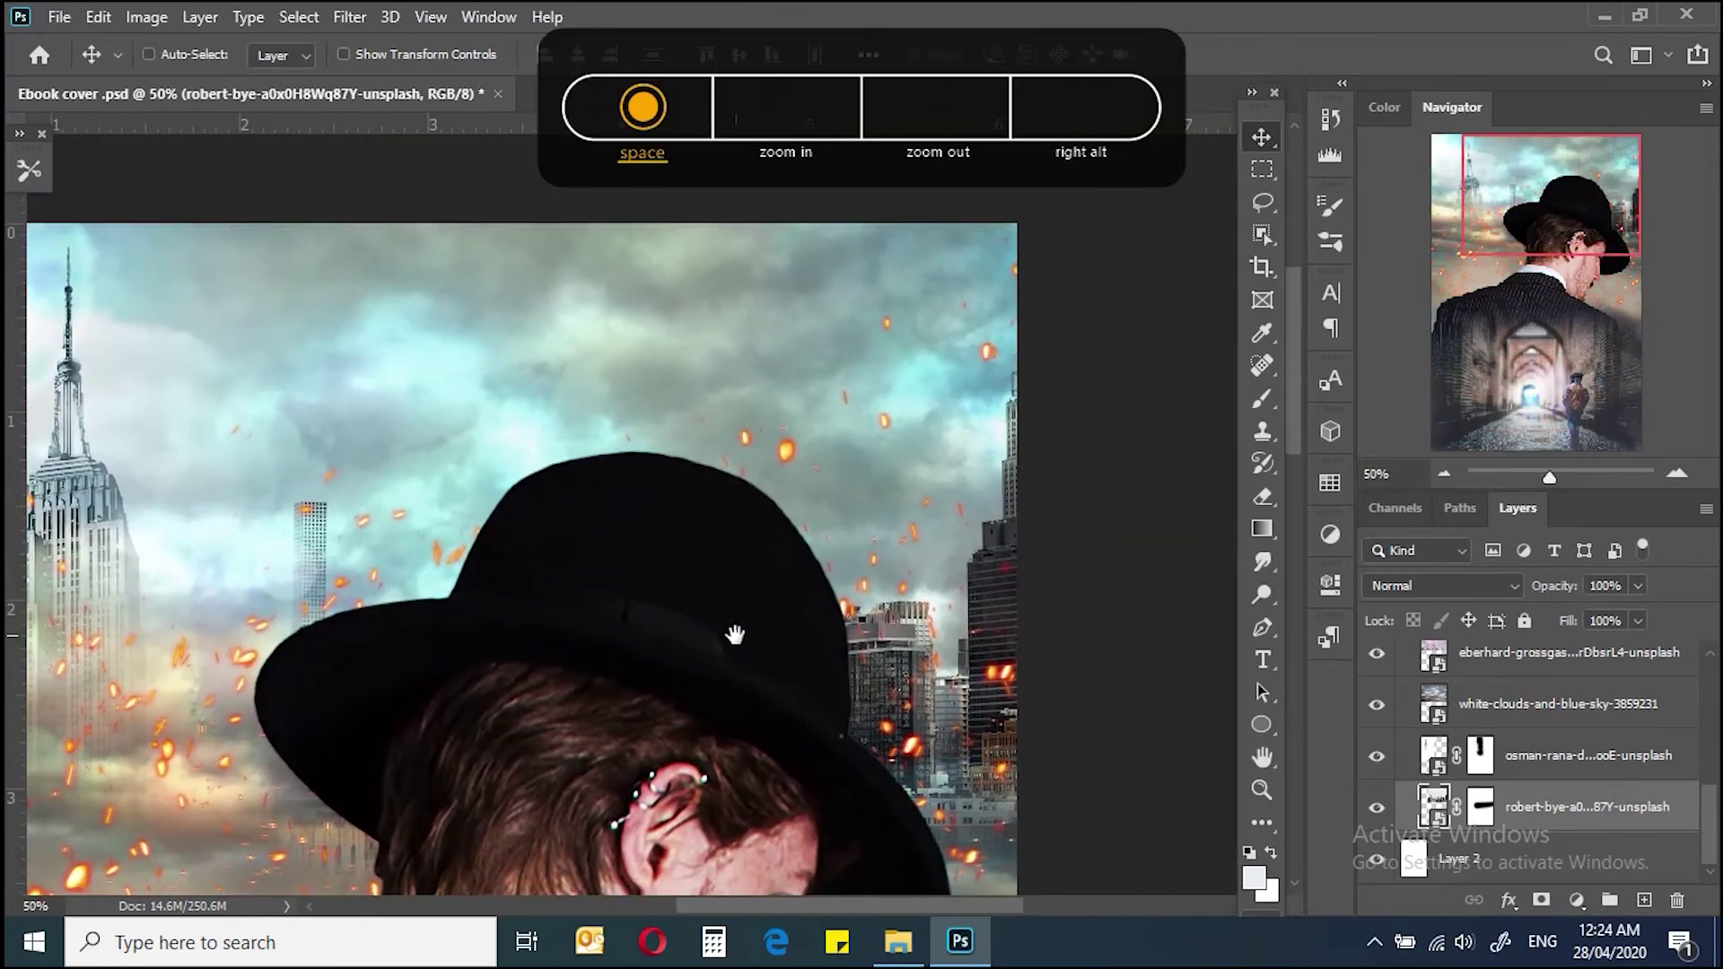
key("ctrl+0")
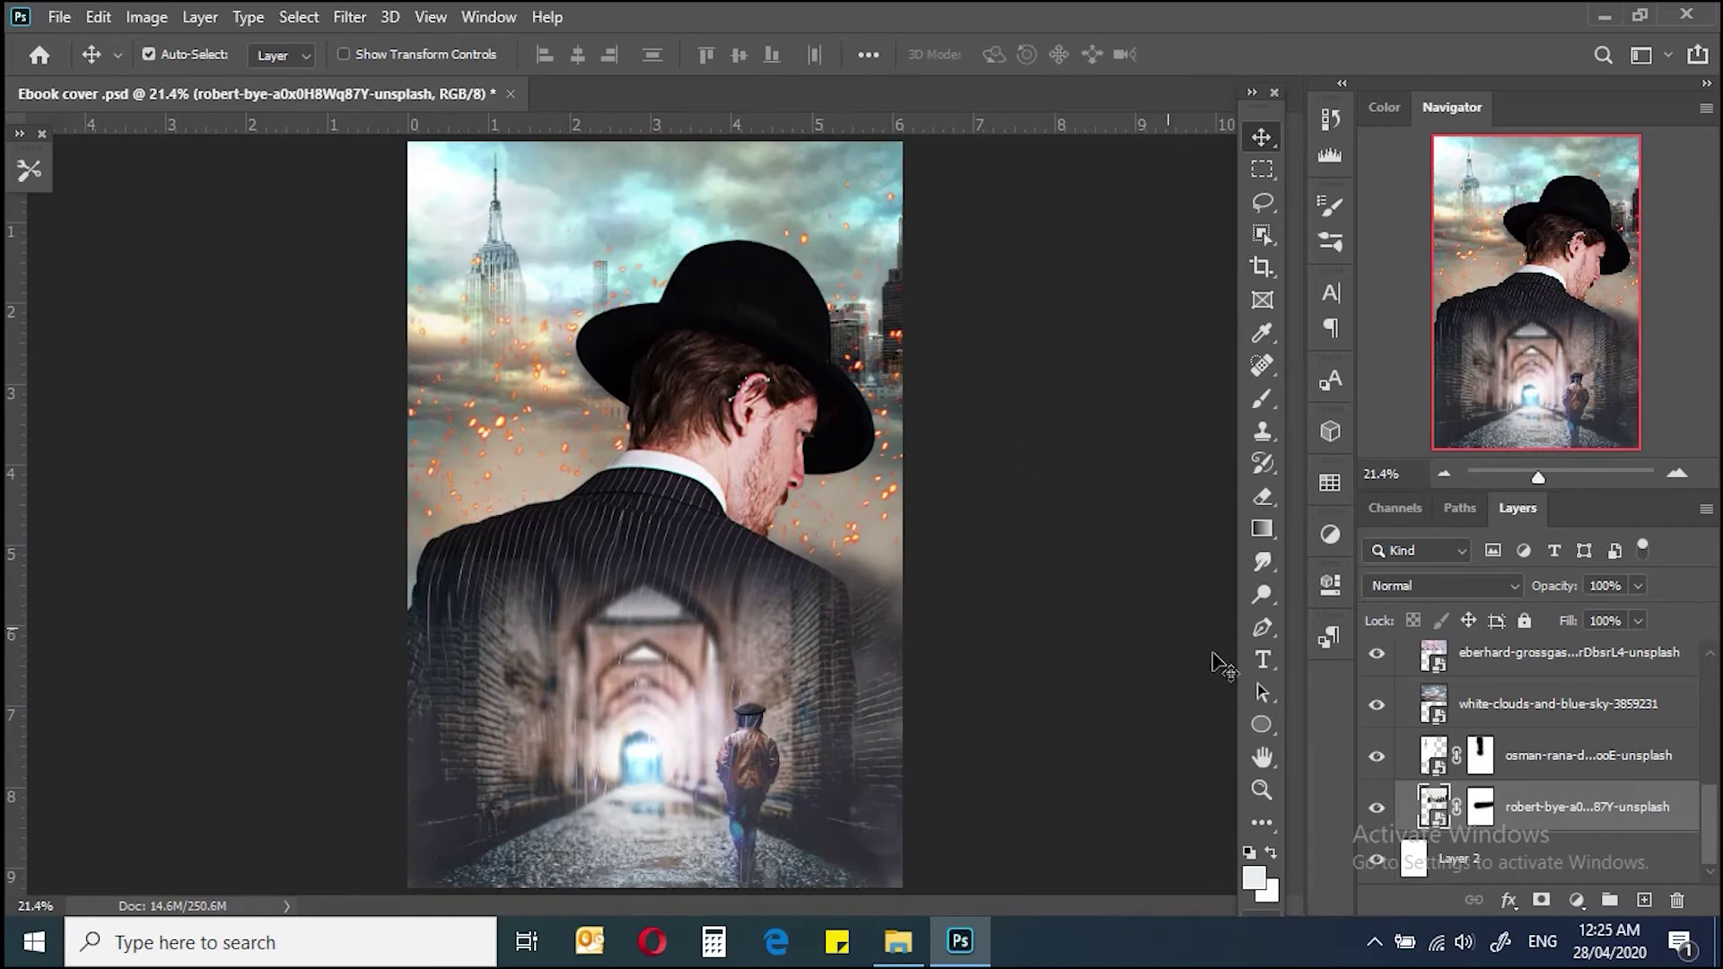
scroll(1561, 790, "up", 5)
left_click(1561, 817)
left_click(1562, 703)
left_click(1577, 900)
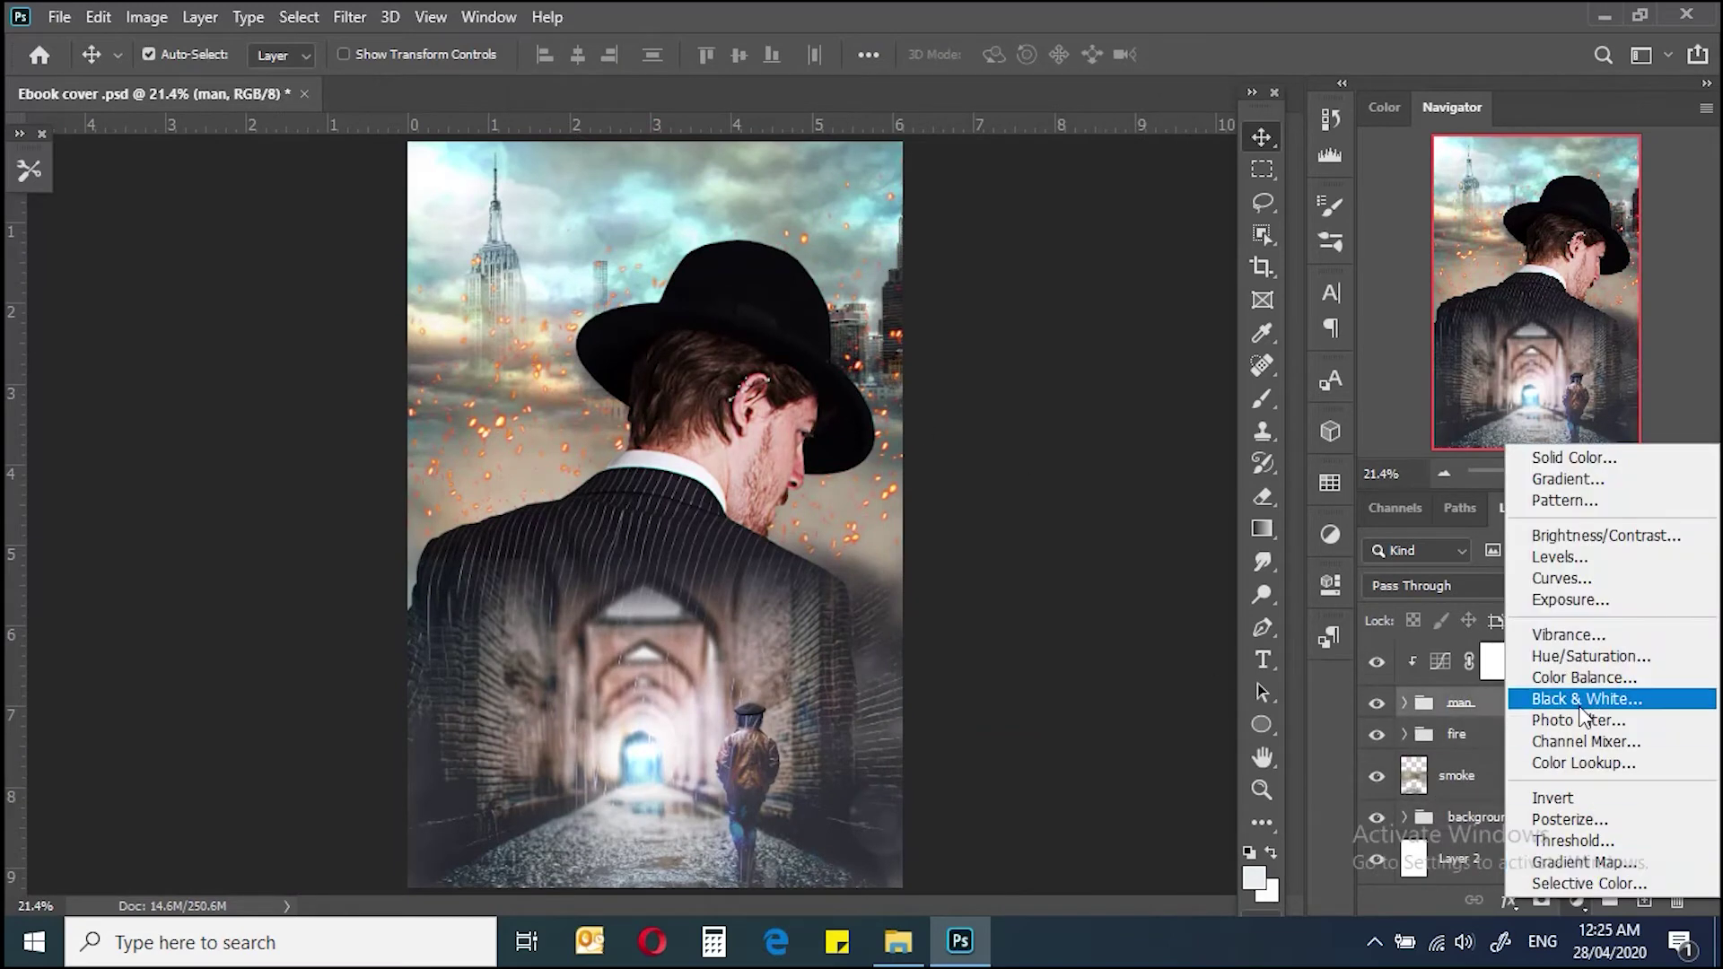
Step: Add a Color Balance adjustment with Blue +14 and drag the wall texture in from Explorer
left_click(1583, 677)
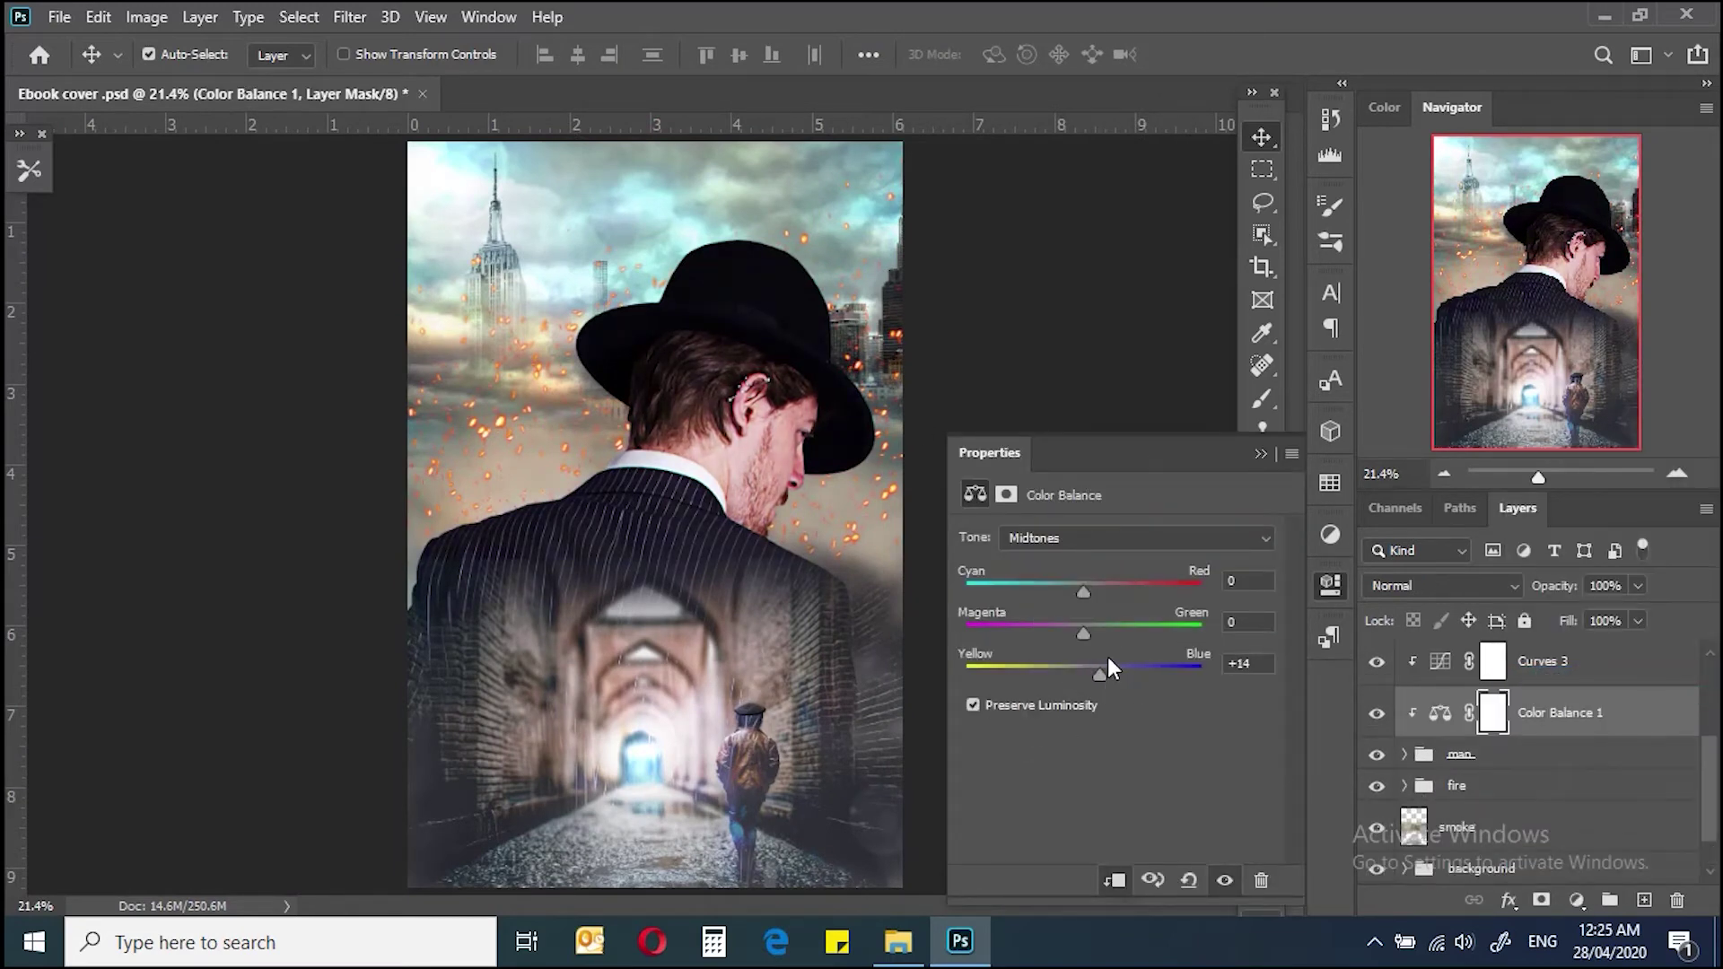
left_click(898, 941)
left_click_drag(1373, 310, 834, 691)
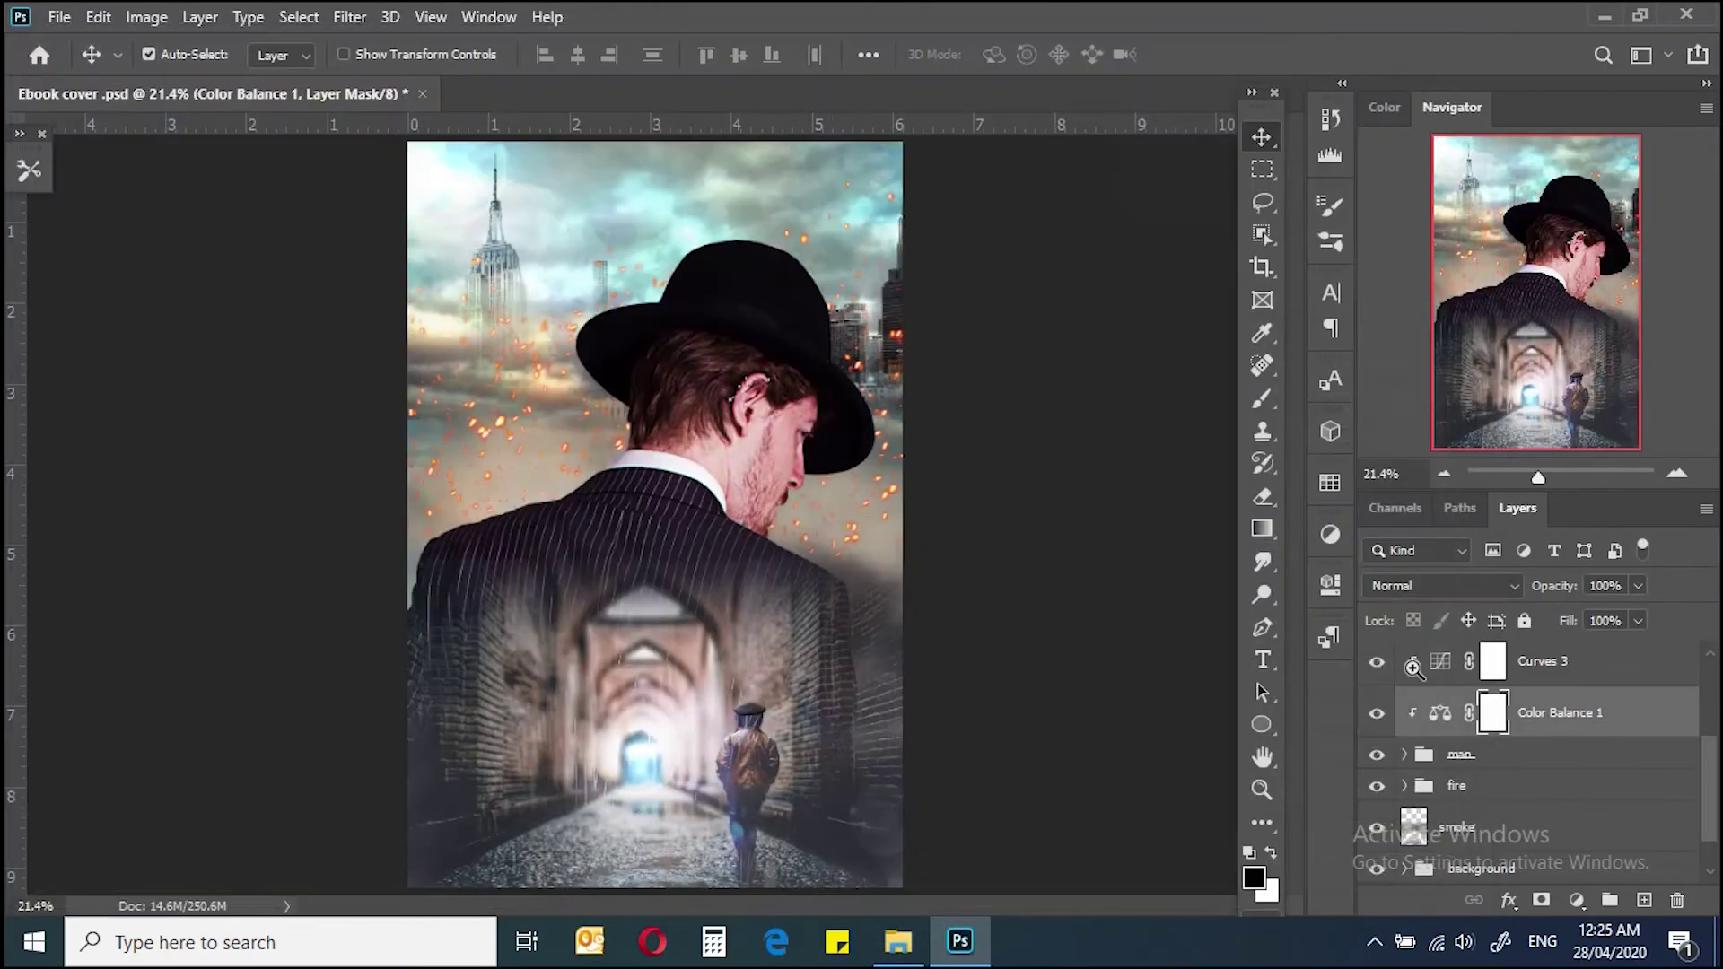
scroll(1634, 723, "up", 2)
scroll(1635, 723, "up", 2)
Step: Place wall-1217083_1920 above the light layer, rotated to portrait and scaled to fill the cover
left_click(1597, 700)
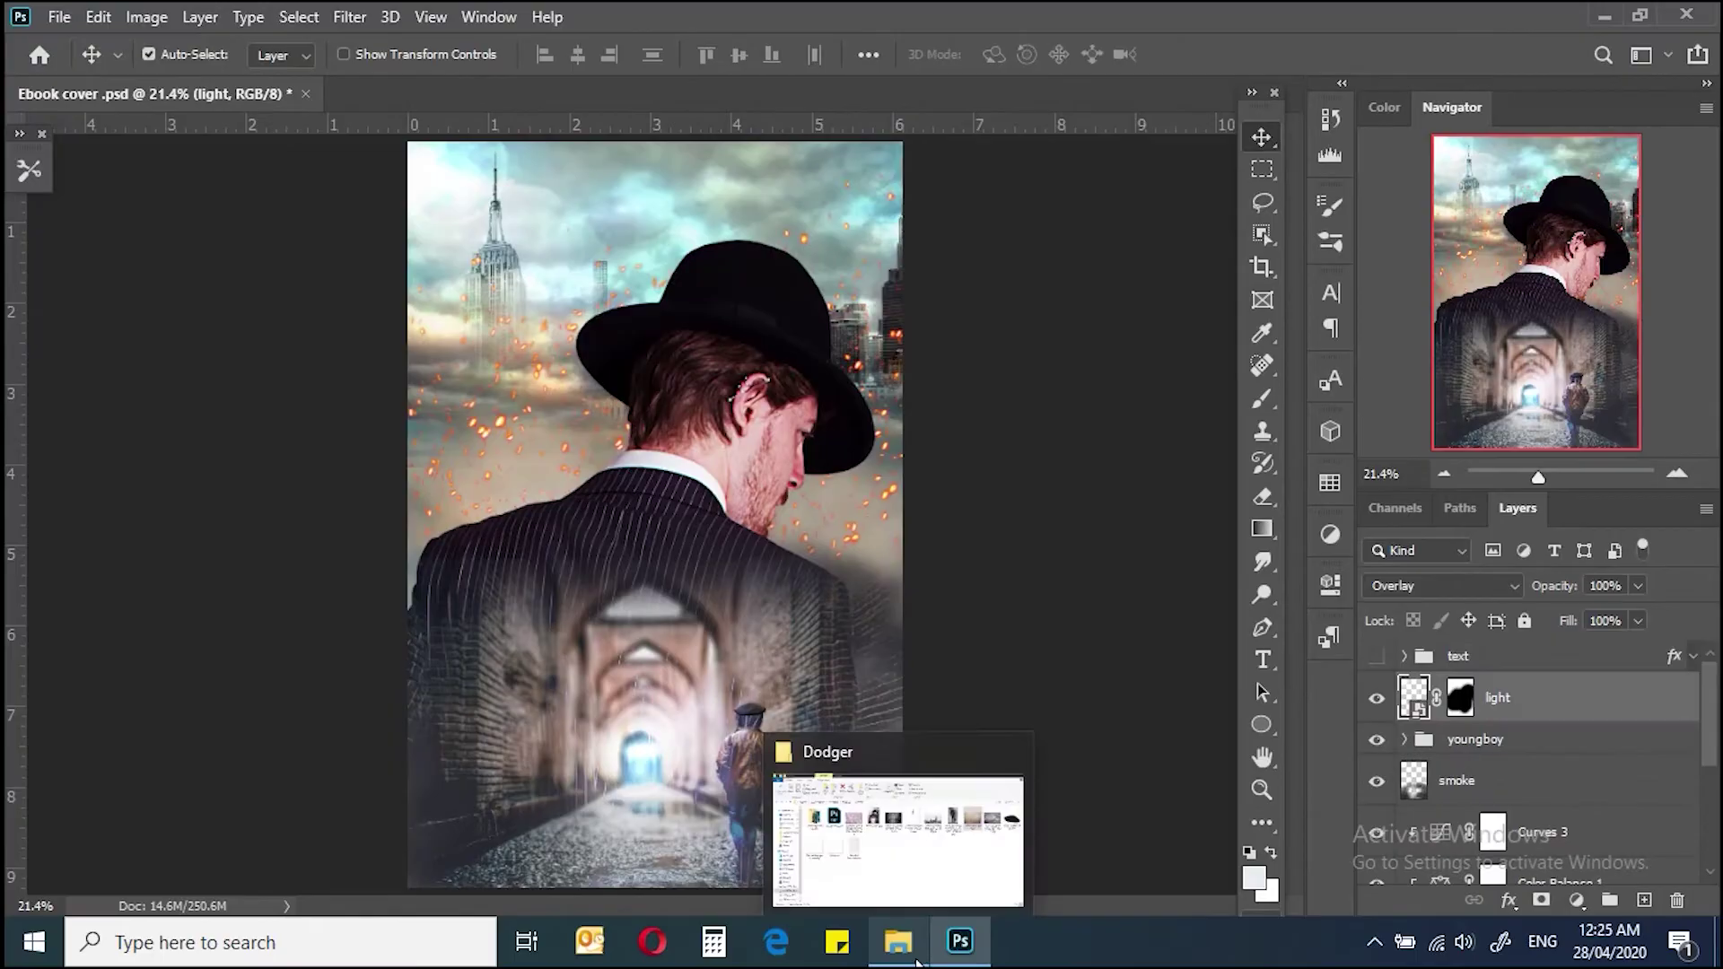
left_click(897, 941)
left_click_drag(1372, 296, 794, 777)
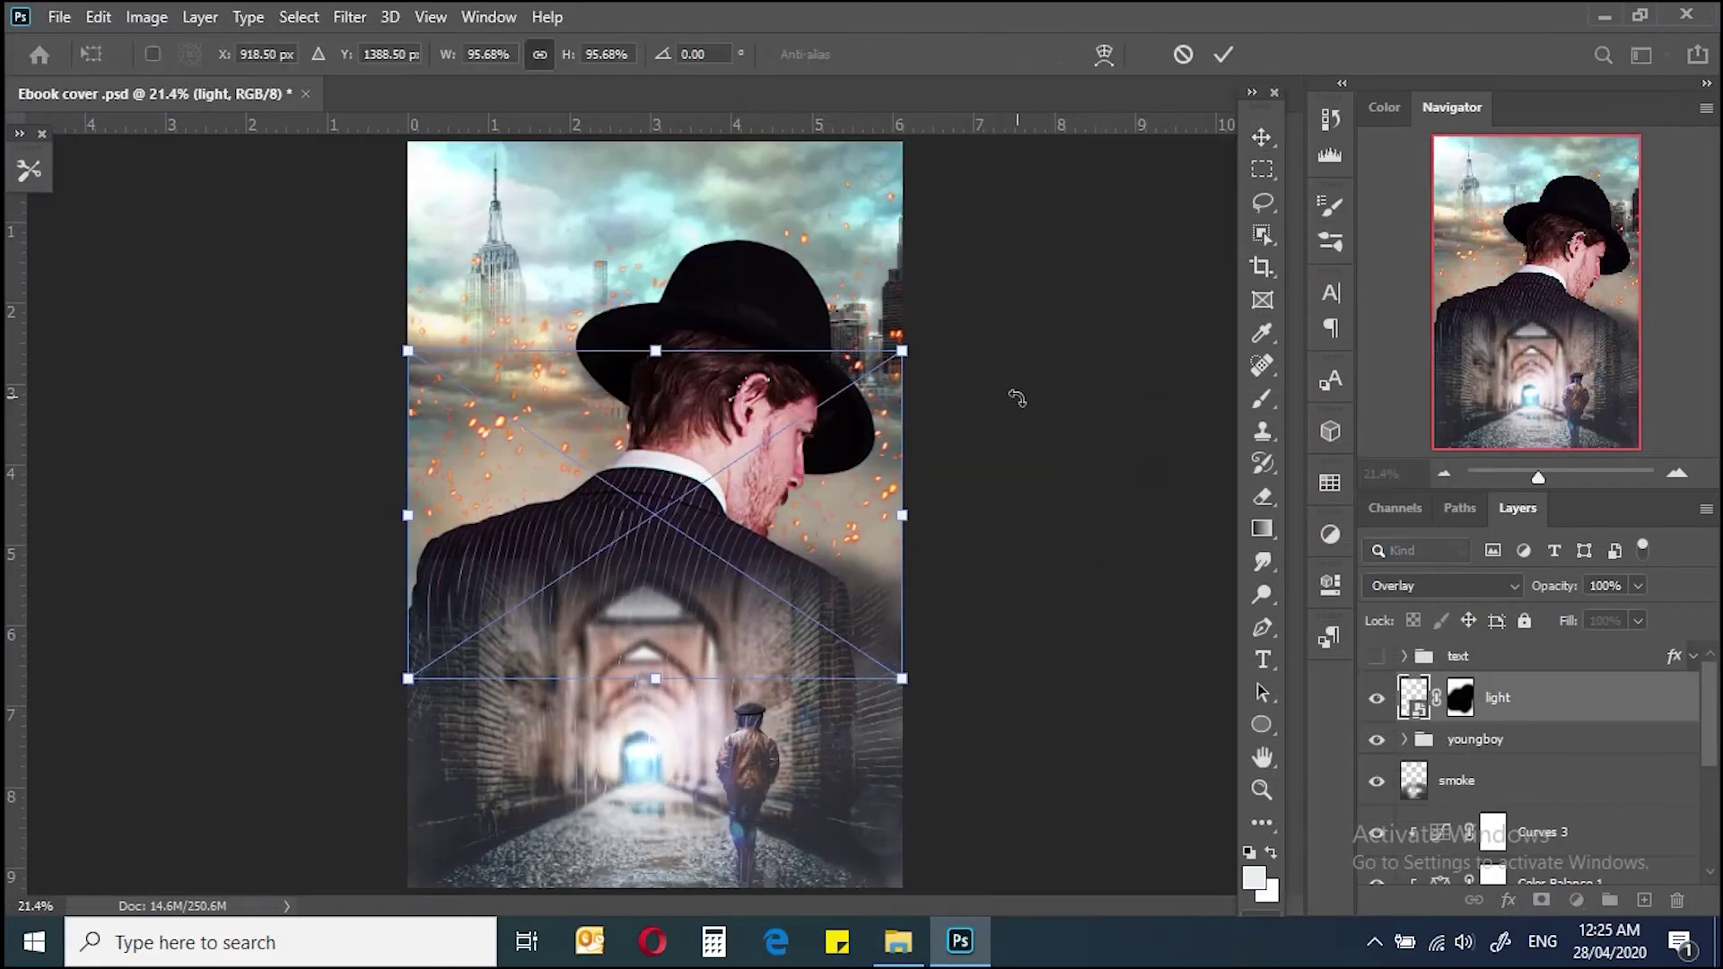
scroll(814, 272, "down", 1)
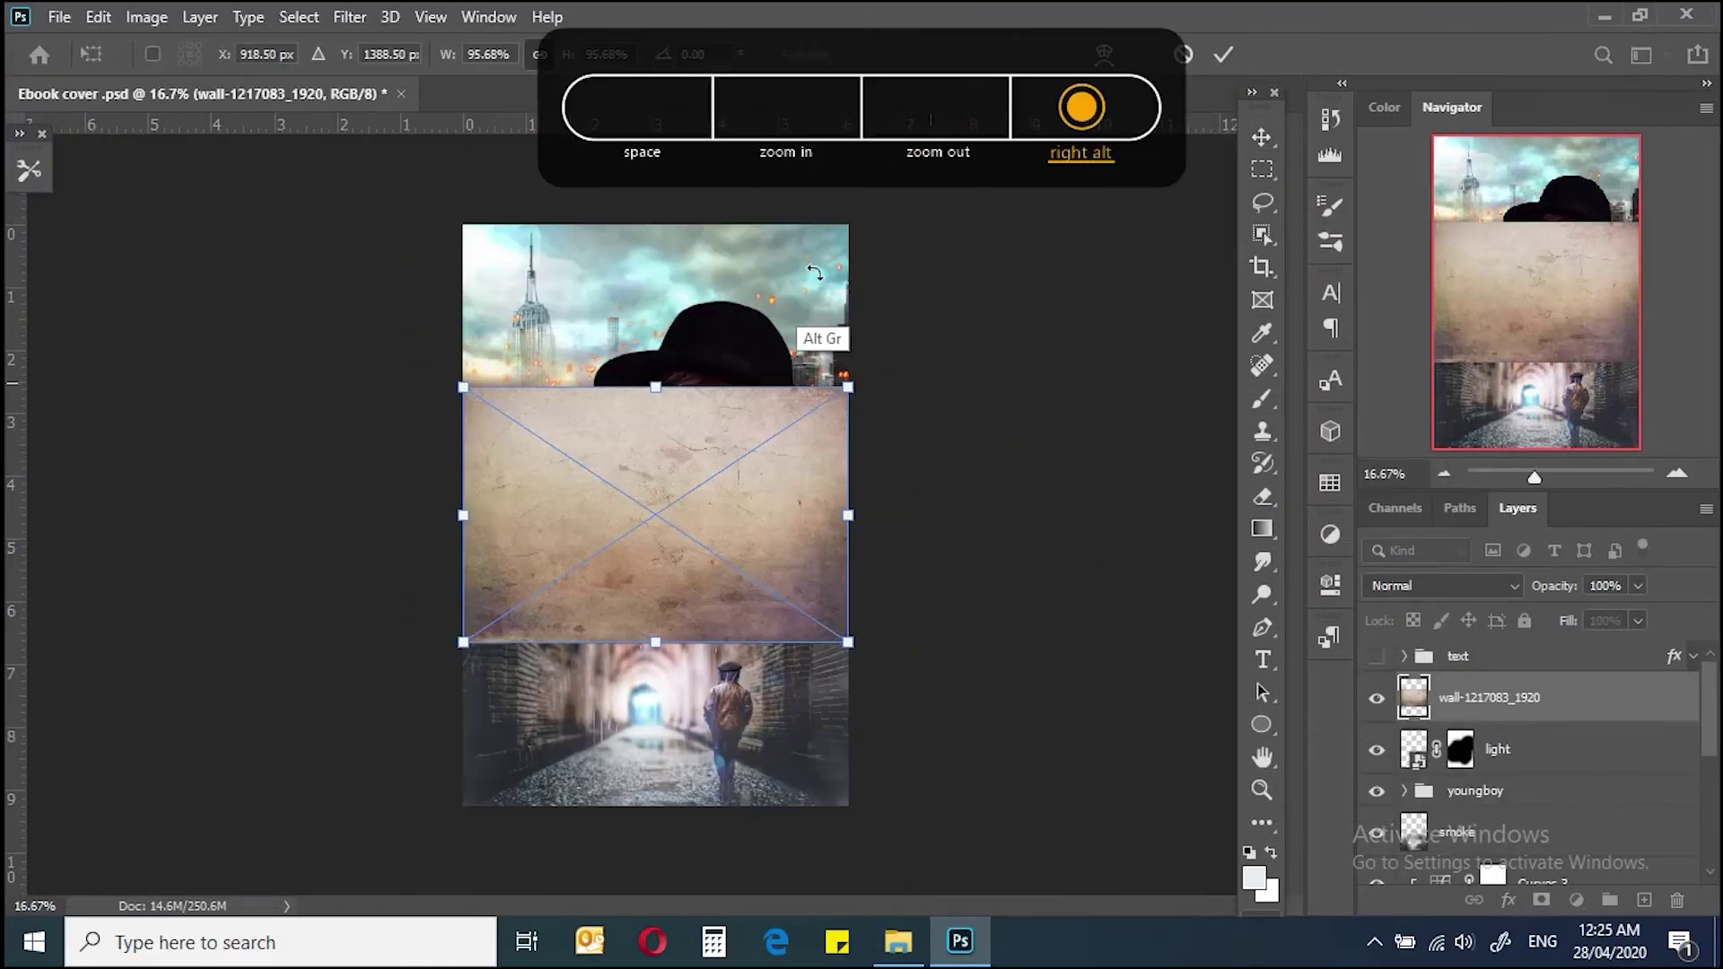
left_click_drag(848, 387, 843, 386)
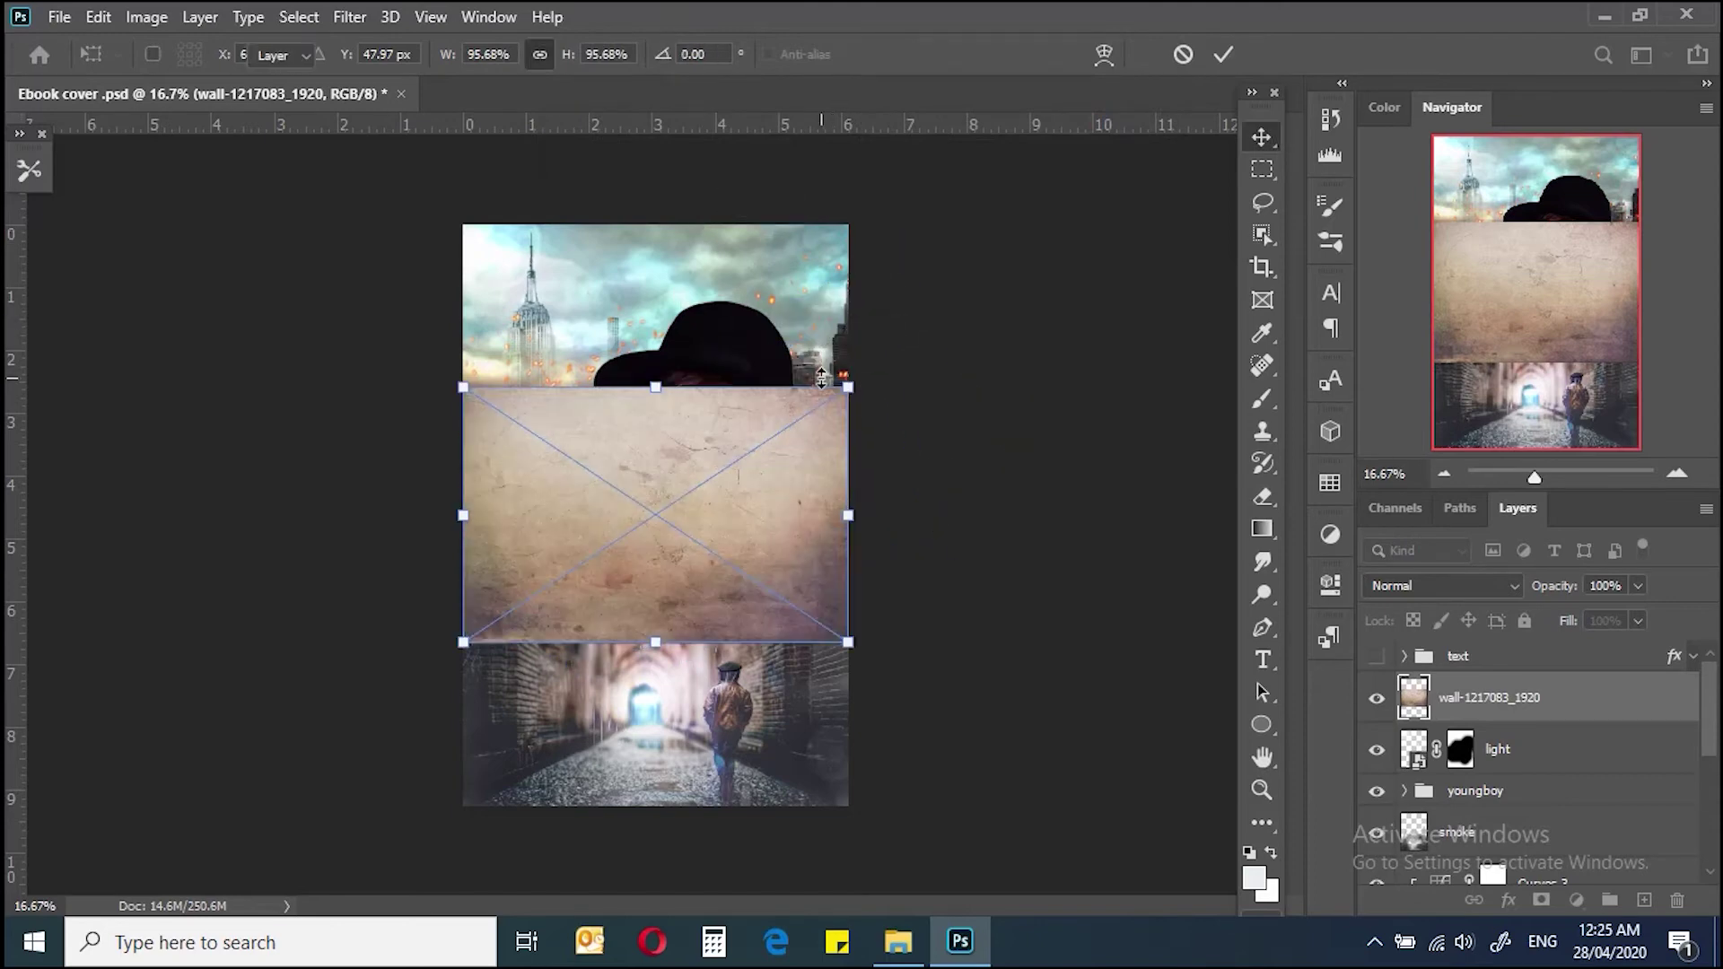
mouse_move(697, 181)
left_mouse_down()
mouse_move(830, 313)
mouse_move(927, 226)
left_mouse_up()
key("Return")
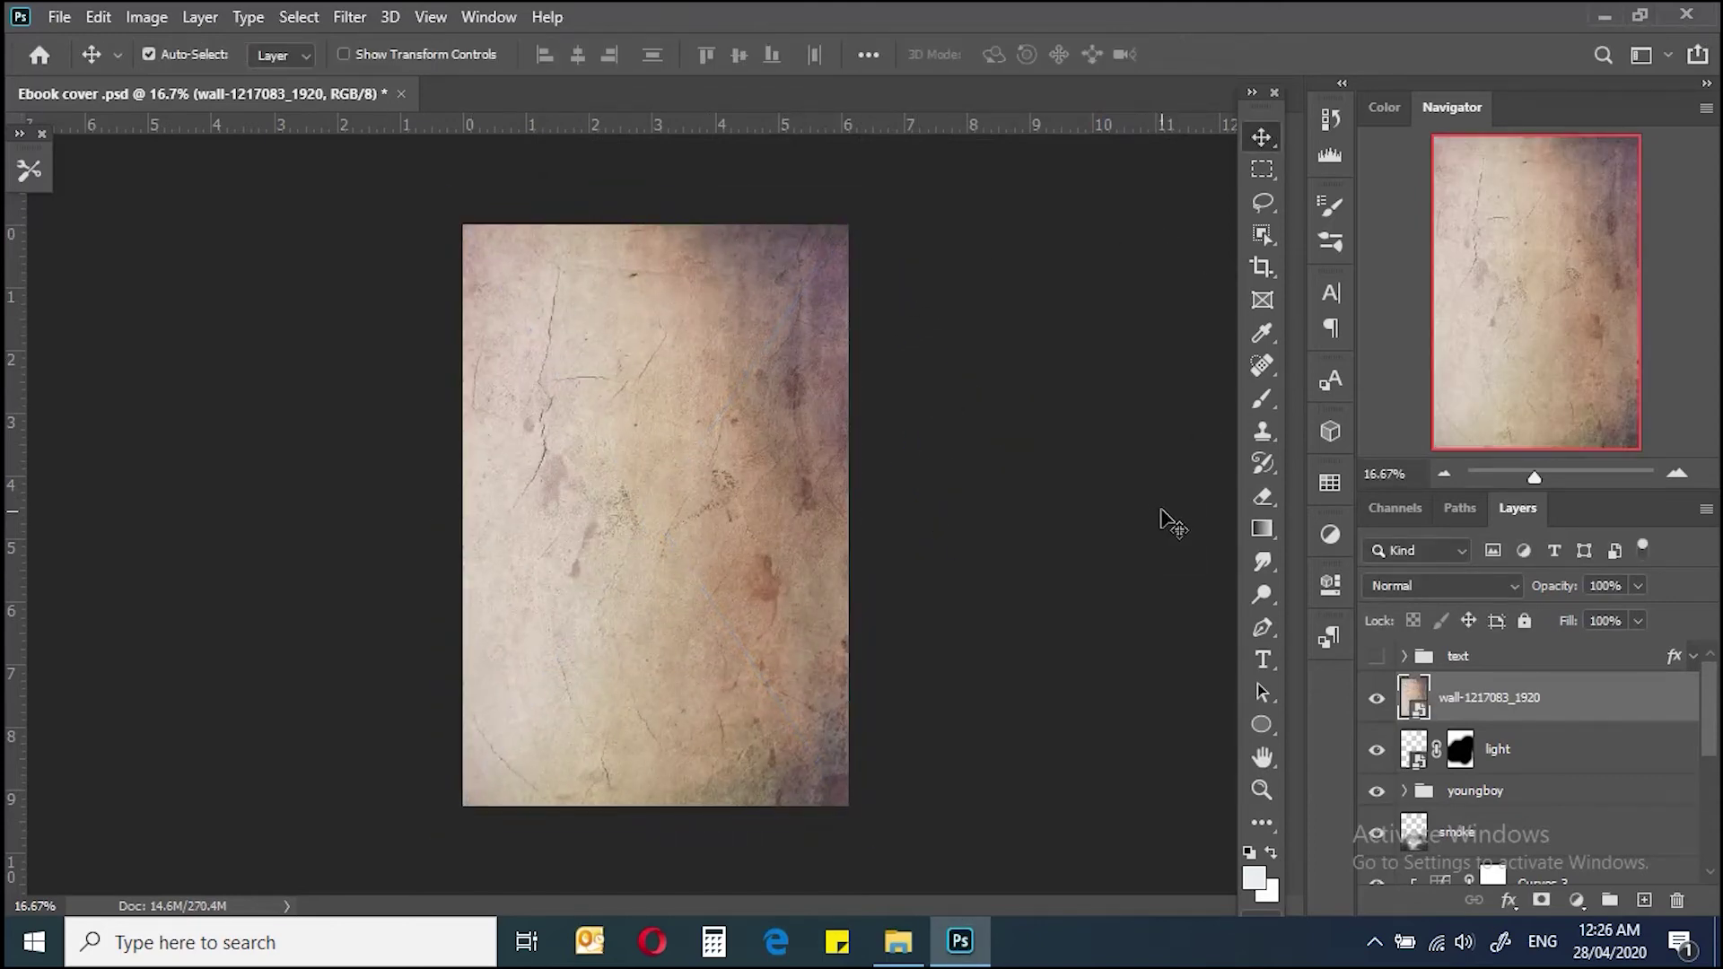
Step: Blend the wall texture in Overlay mode and add a Black & White adjustment
left_click(1440, 585)
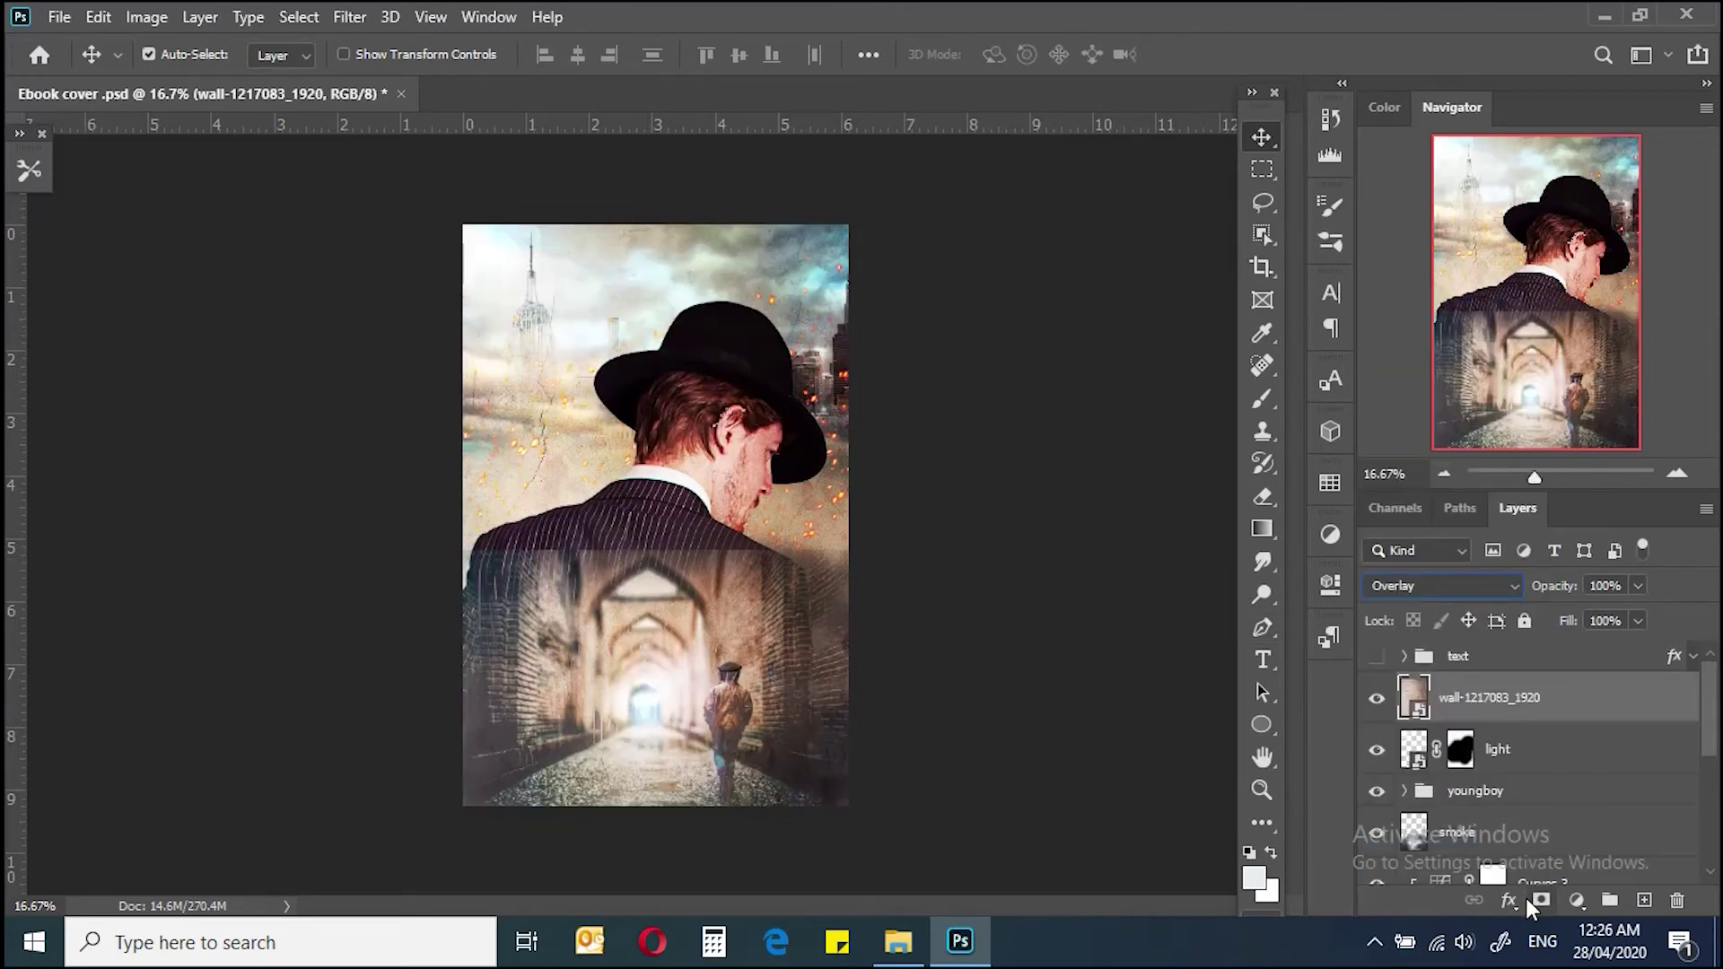
left_click(1576, 900)
left_click(1602, 704)
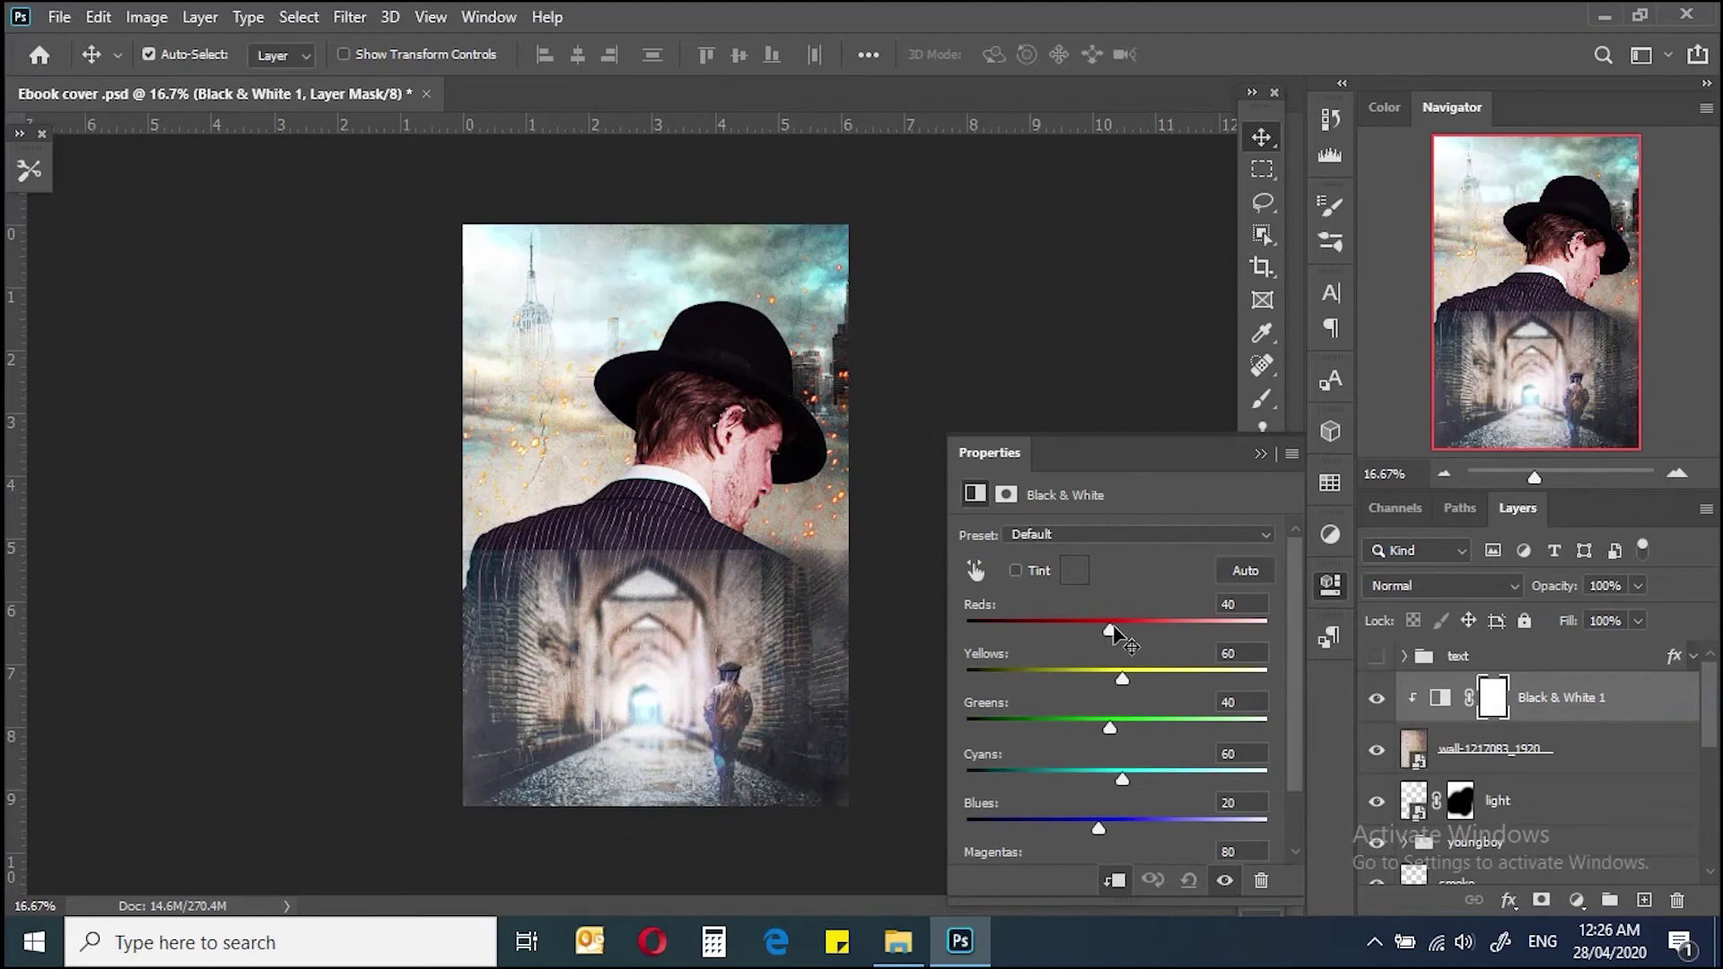
Step: Switch to the brush, expand the youngboy group and select the hasan-almasi layer's mask
scroll(731, 588, "up", 1)
scroll(807, 592, "up", 1)
scroll(822, 596, "down", 1)
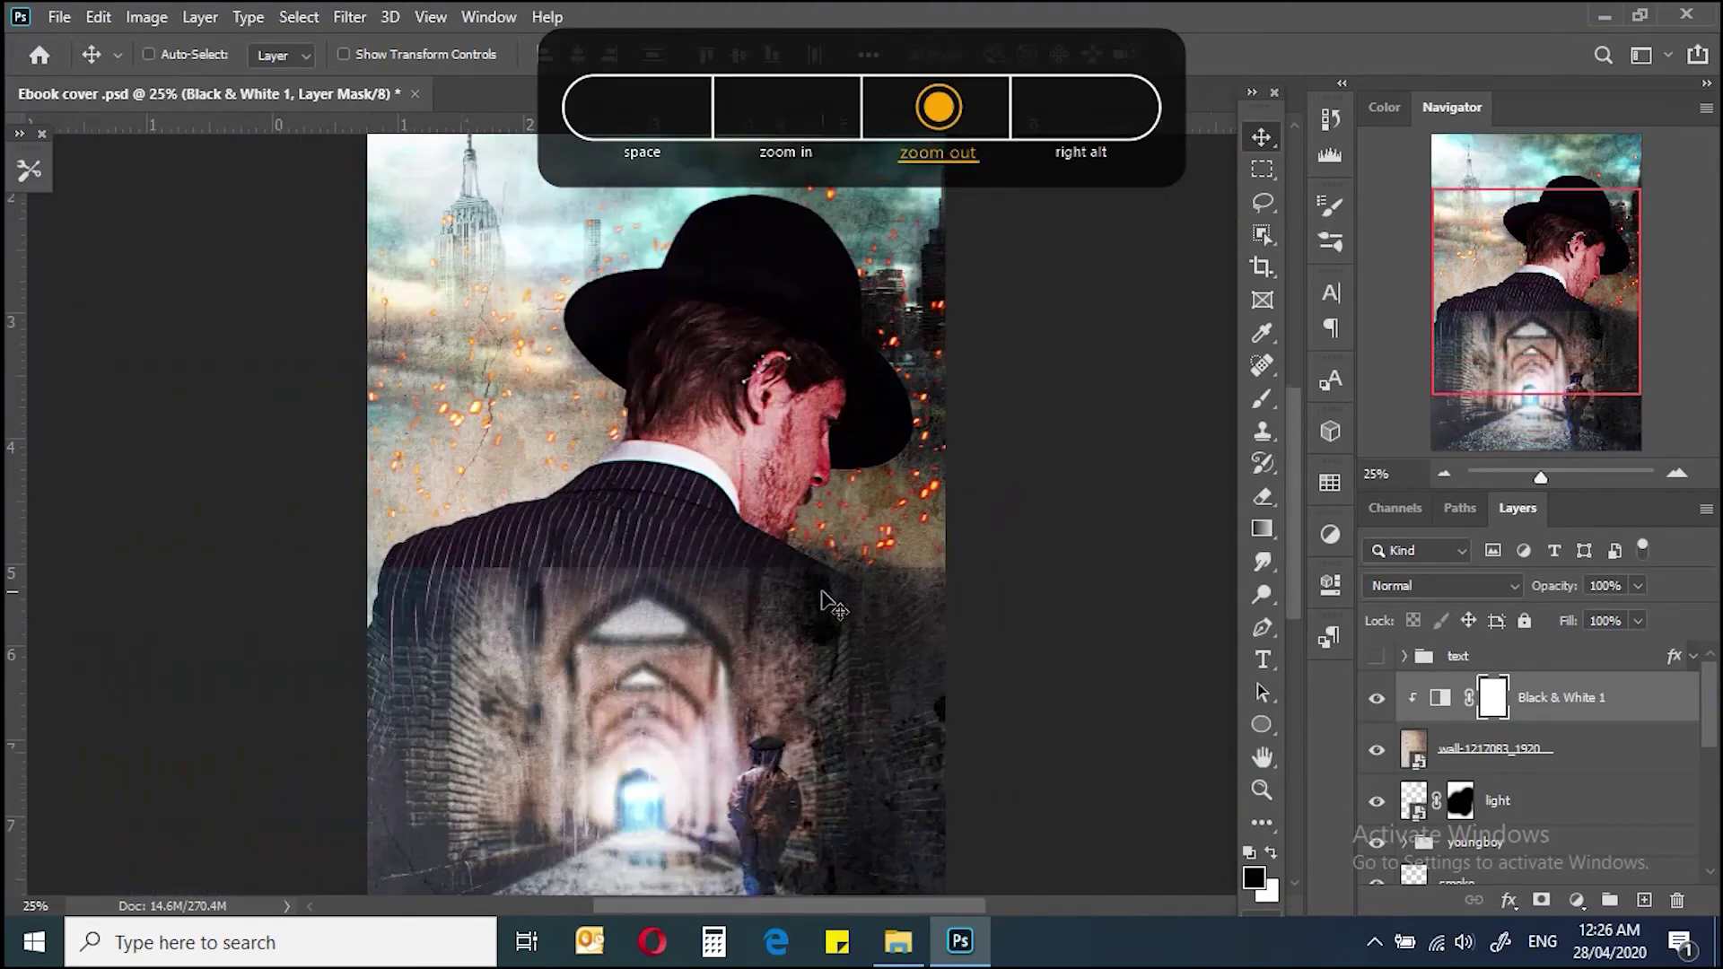
scroll(822, 595, "down", 1)
key("b")
scroll(1406, 734, "down", 2)
left_click(1405, 734)
scroll(1430, 706, "down", 2)
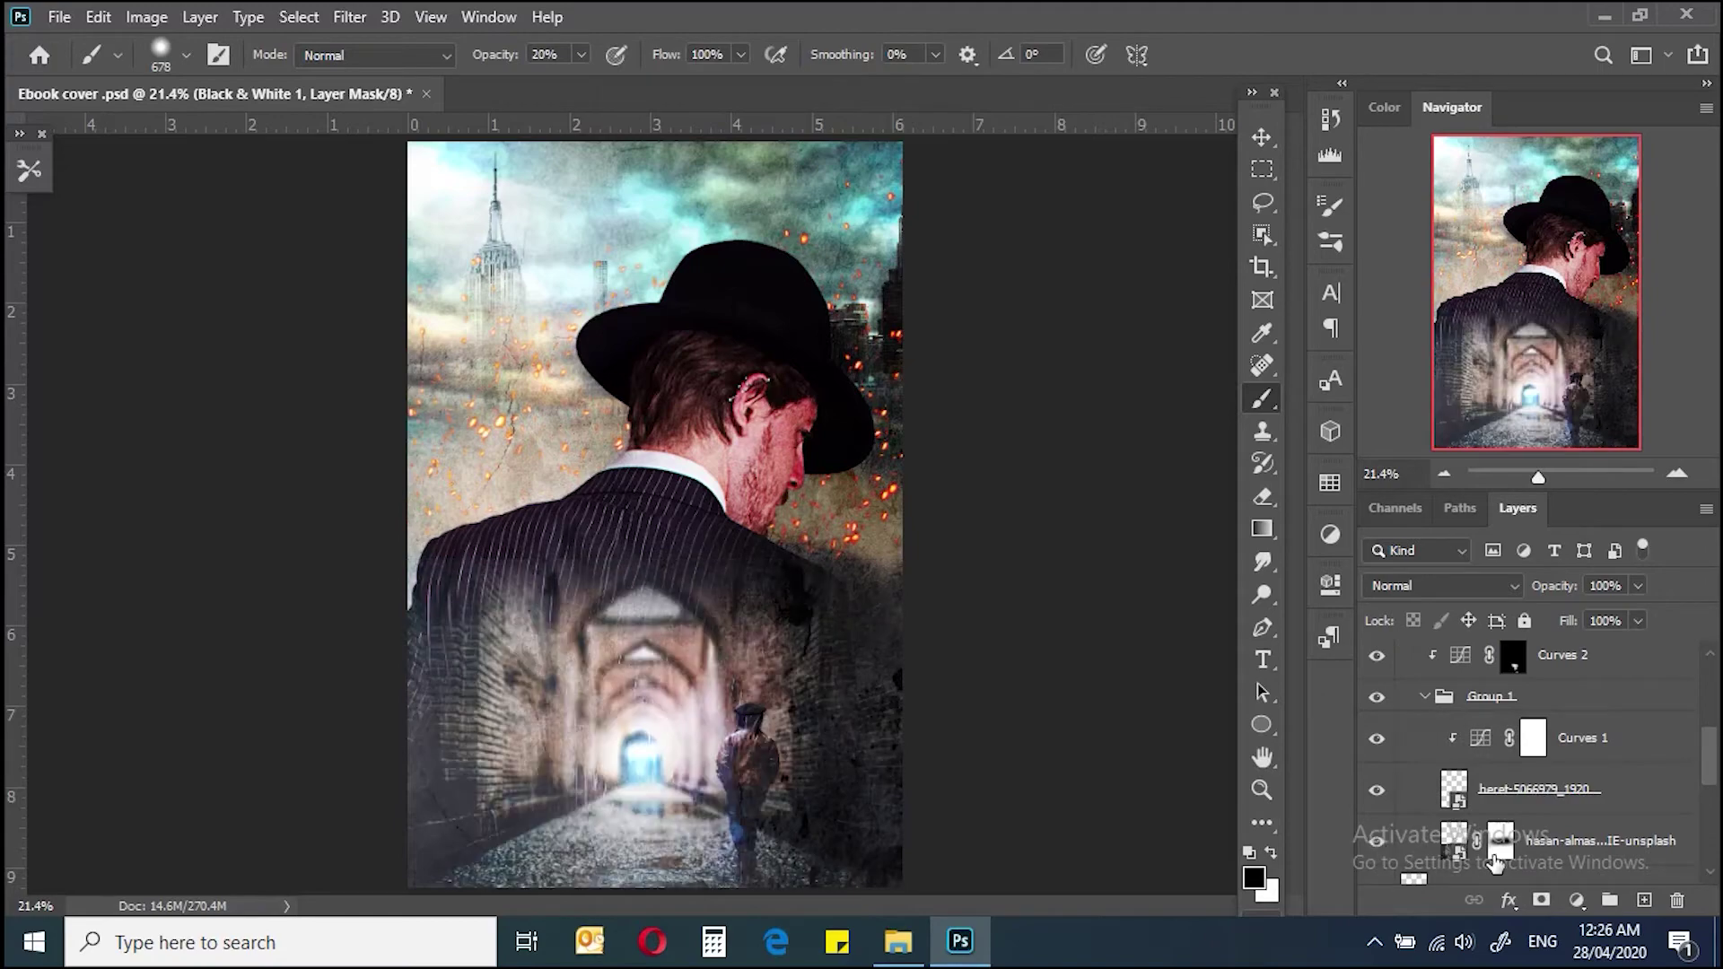
left_click(1418, 841)
Step: Collapse and select Group 1, then return to the Black & White 1 adjustment
left_click(1424, 696)
left_click(1489, 696)
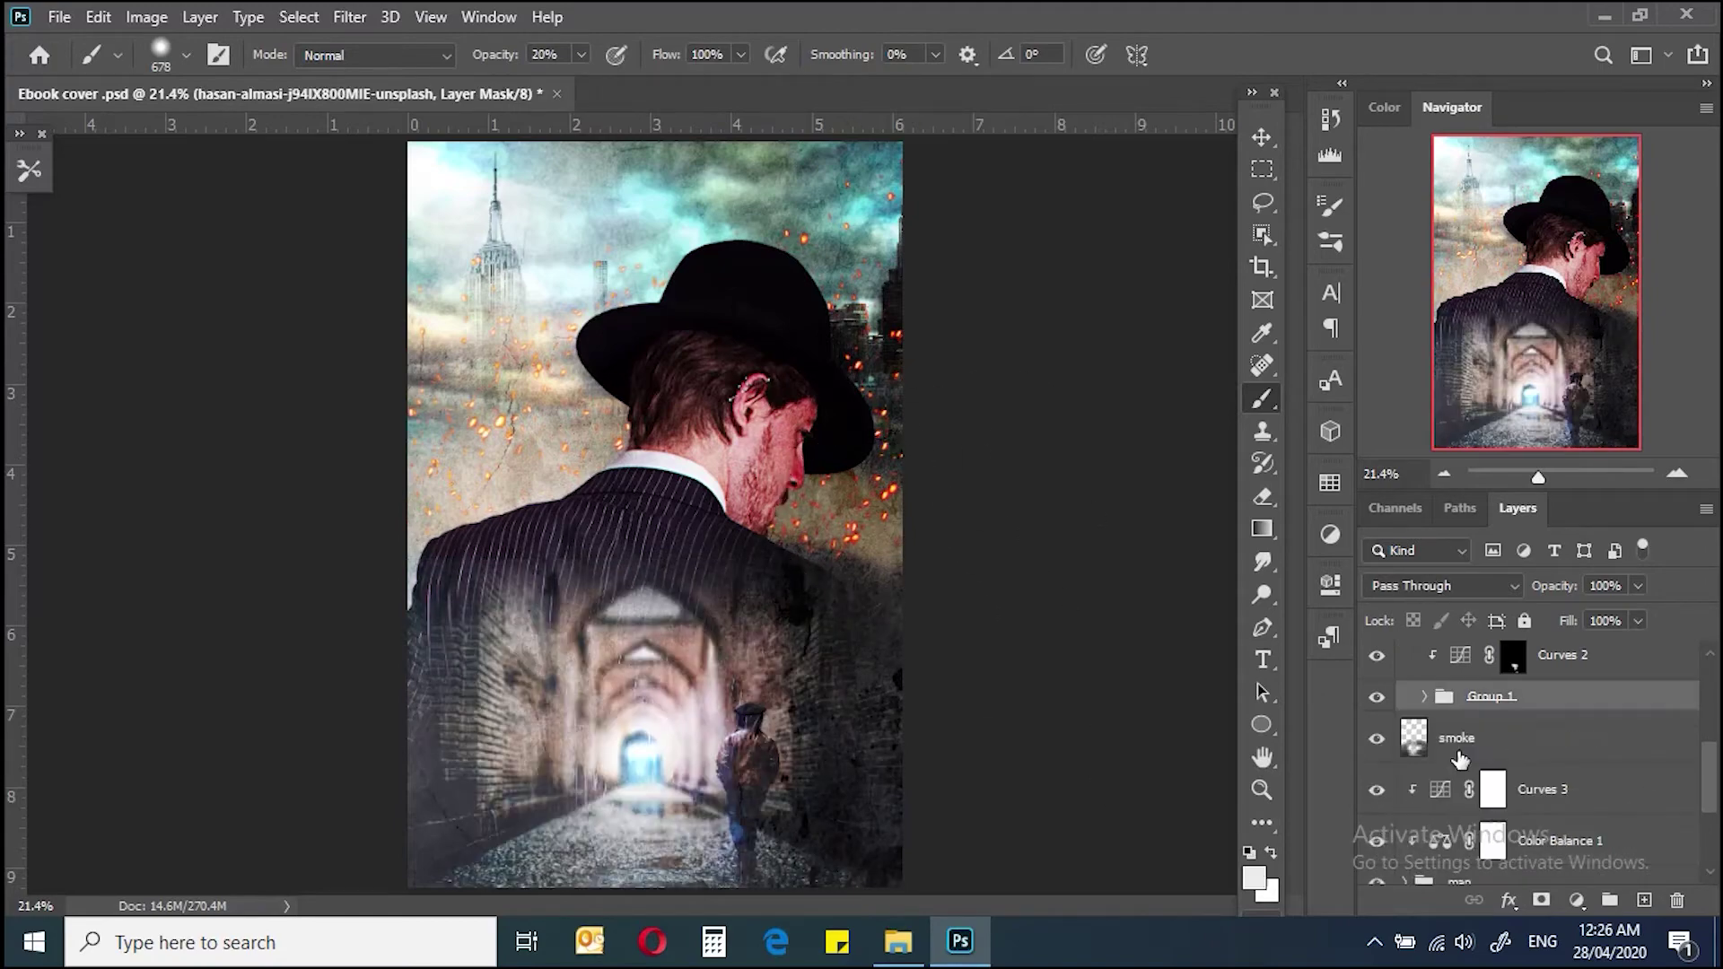
scroll(780, 655, "down", 1)
scroll(796, 670, "down", 1)
scroll(796, 671, "up", 4)
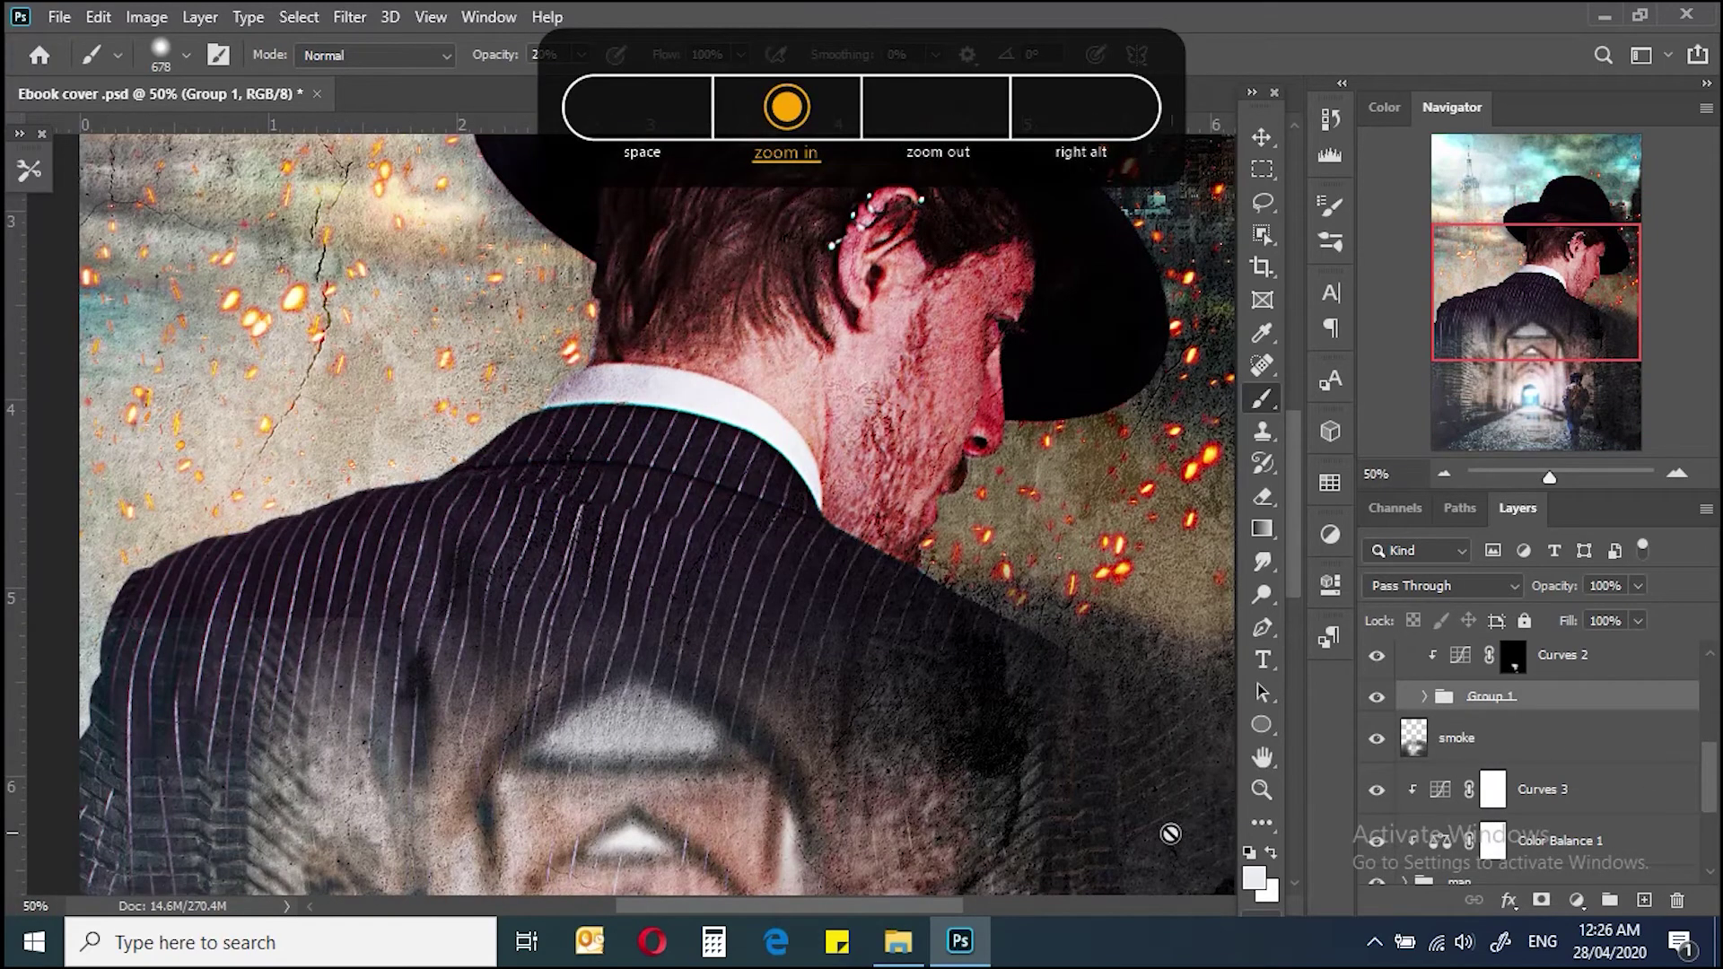
scroll(1039, 718, "down", 1)
scroll(891, 610, "down", 2)
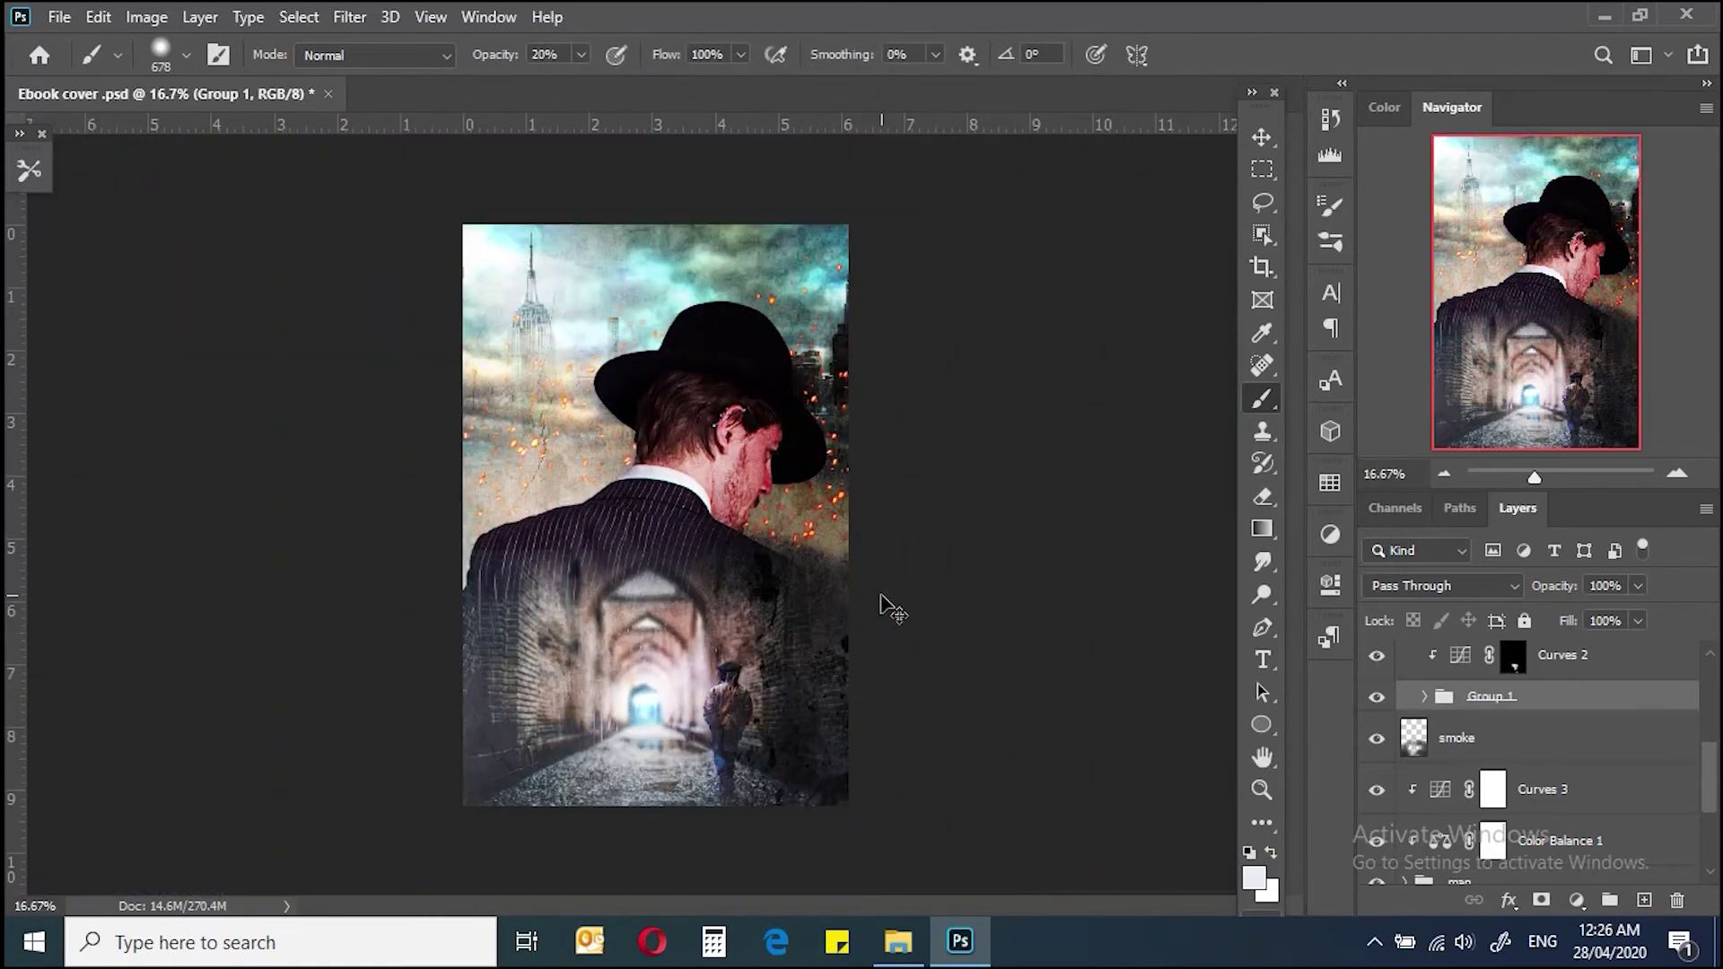
left_click_drag(1713, 798, 1712, 664)
left_click(1678, 698)
left_click(1577, 900)
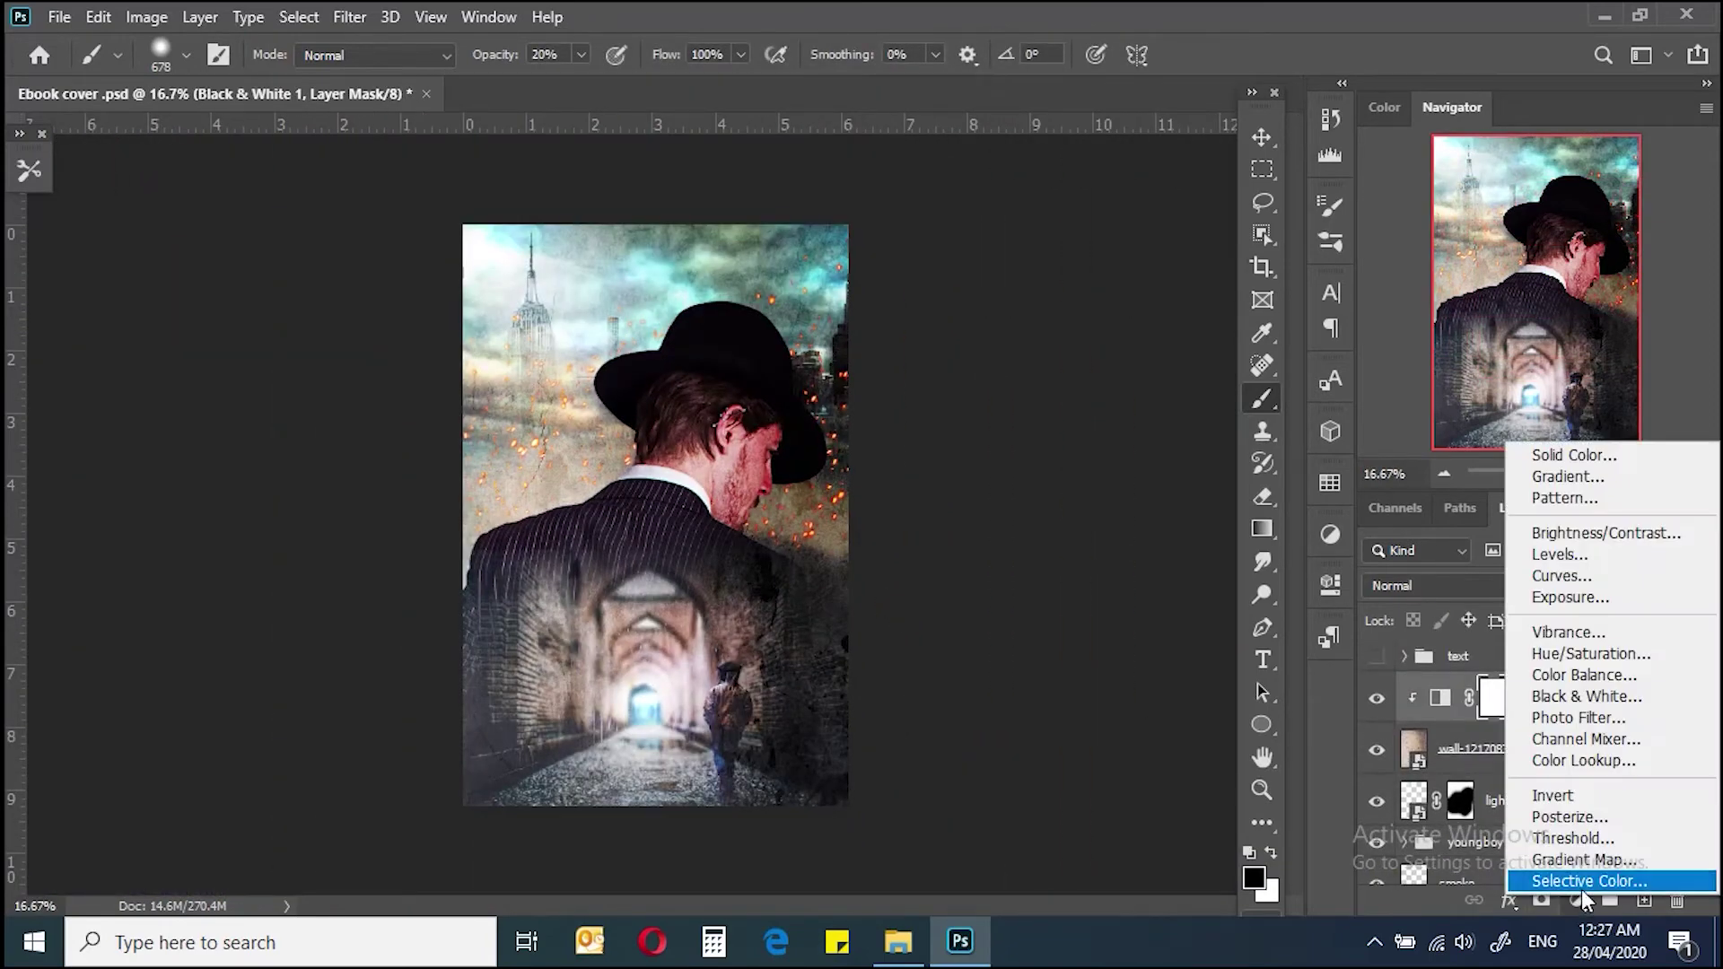
Step: Add a darkening Curves adjustment and a Color Lookup using the Kodak 2395 LUT
left_click(1561, 575)
left_click_drag(1102, 760, 1076, 793)
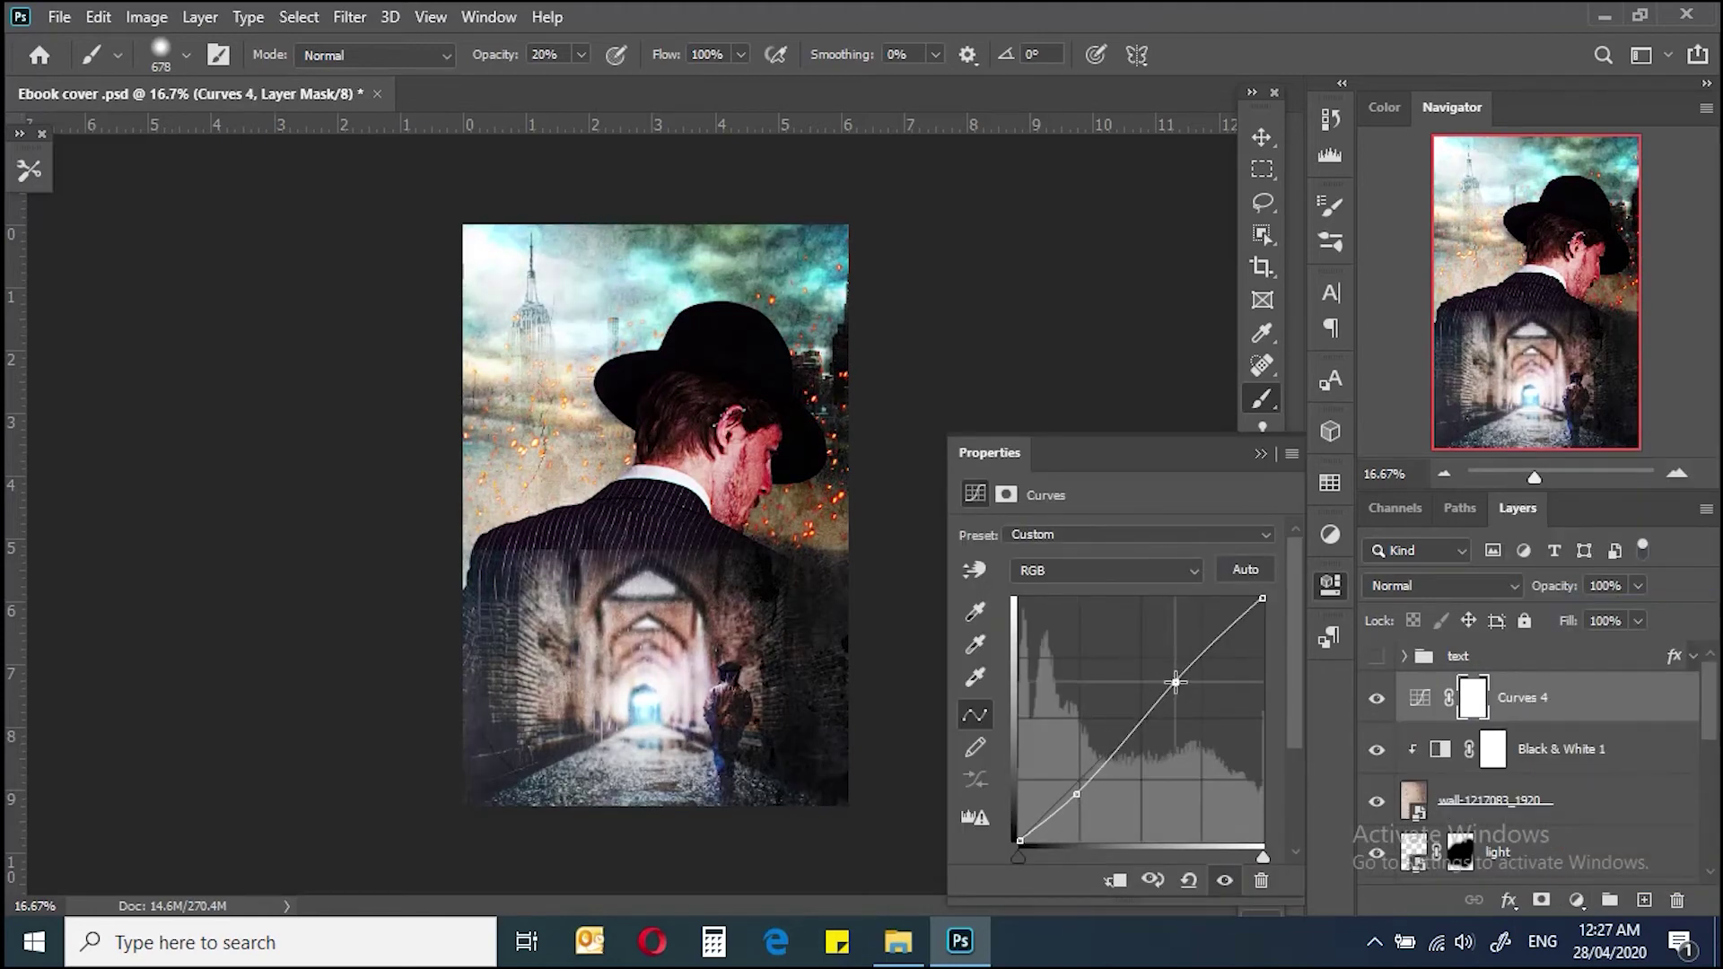
left_click(1576, 900)
left_click(1577, 757)
left_click(1157, 541)
left_click(1130, 380)
key("Down")
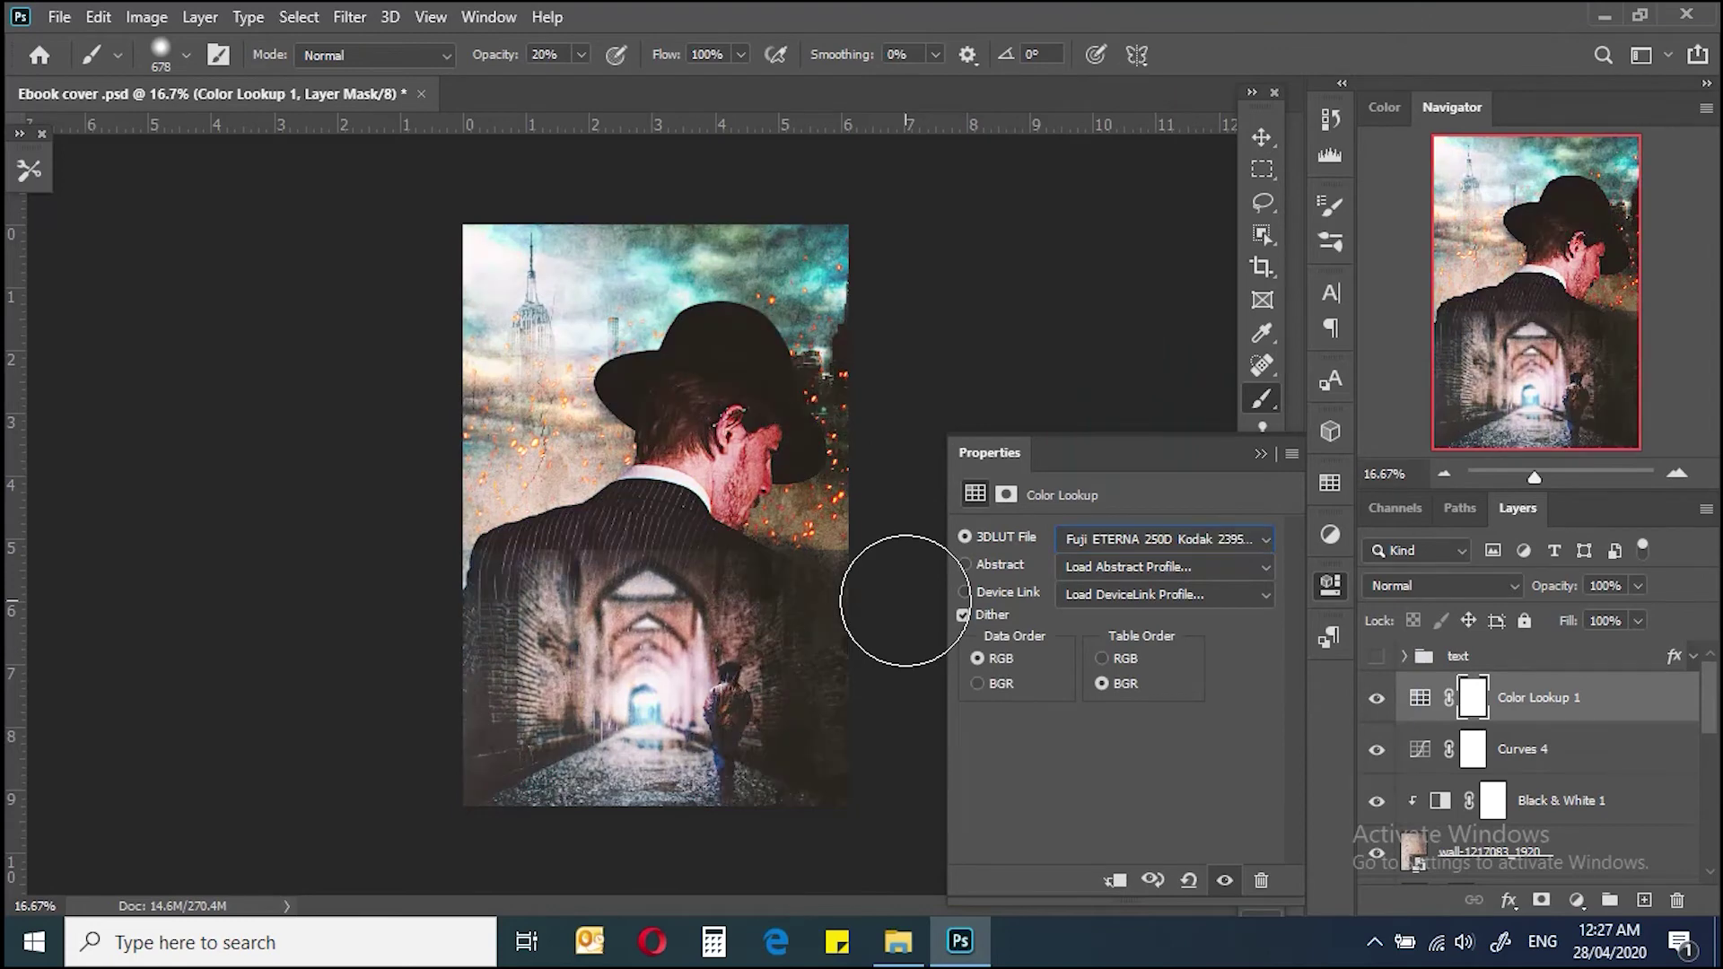
Step: Toggle the tunnel group to compare and select the hasan-almasi layer's mask
left_click_drag(1703, 717, 1704, 777)
left_click(1376, 863)
scroll(1580, 789, "down", 4)
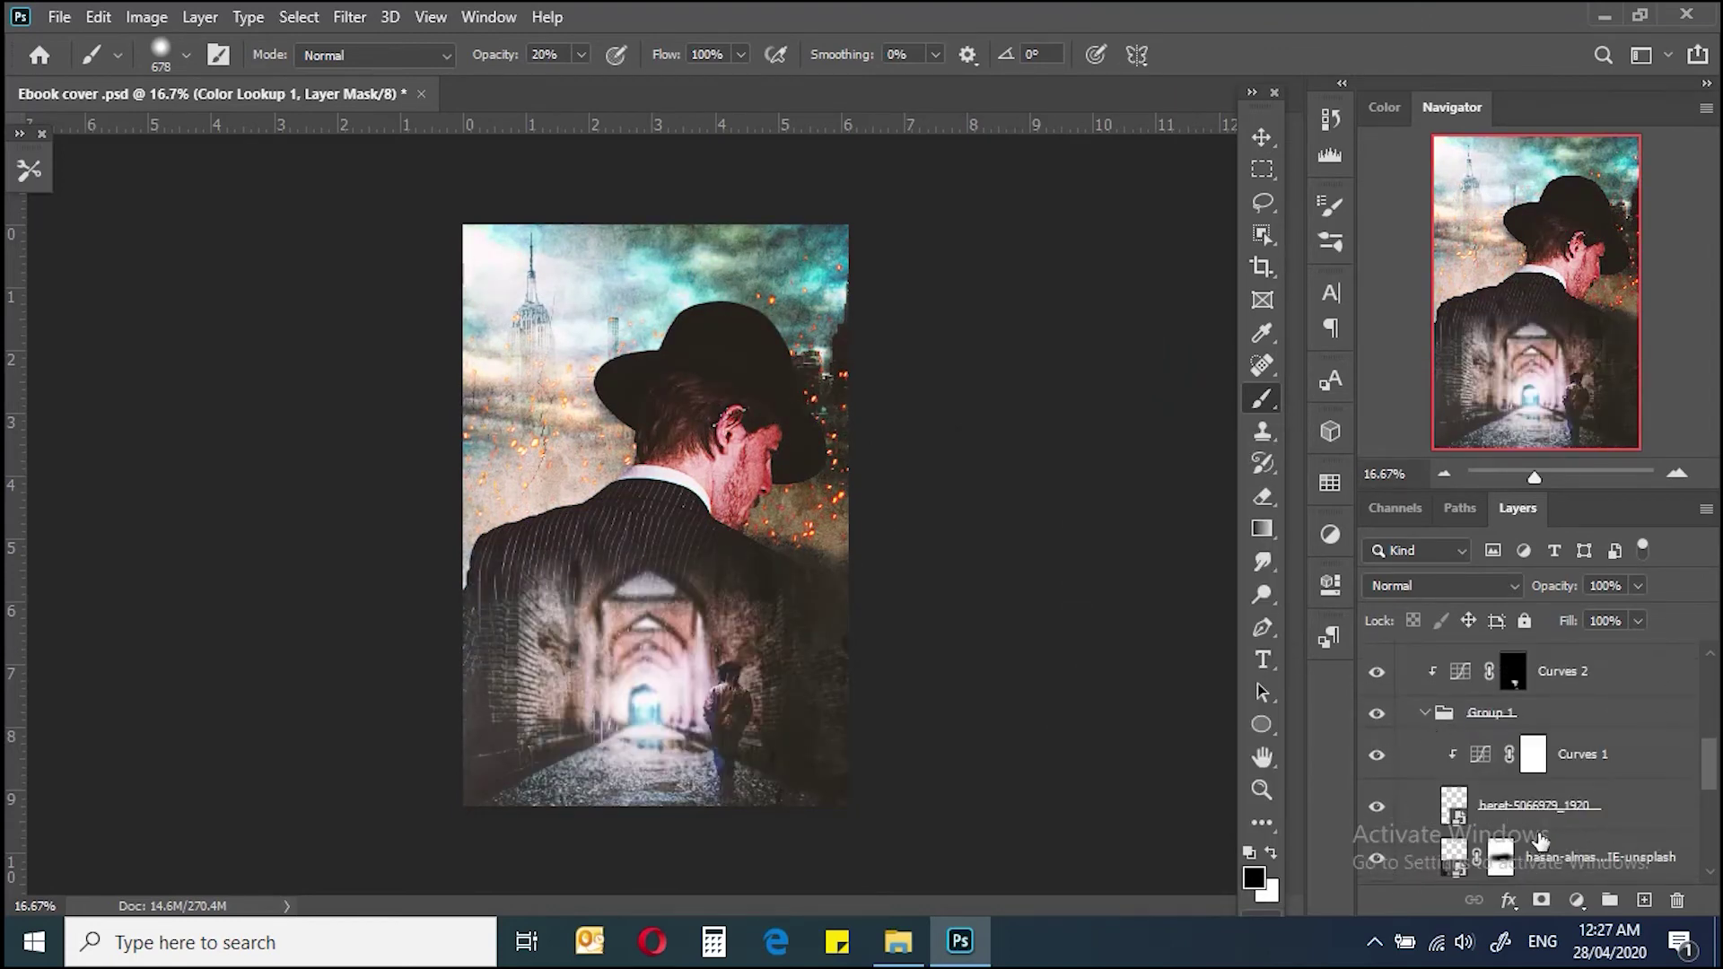
left_click(1540, 852)
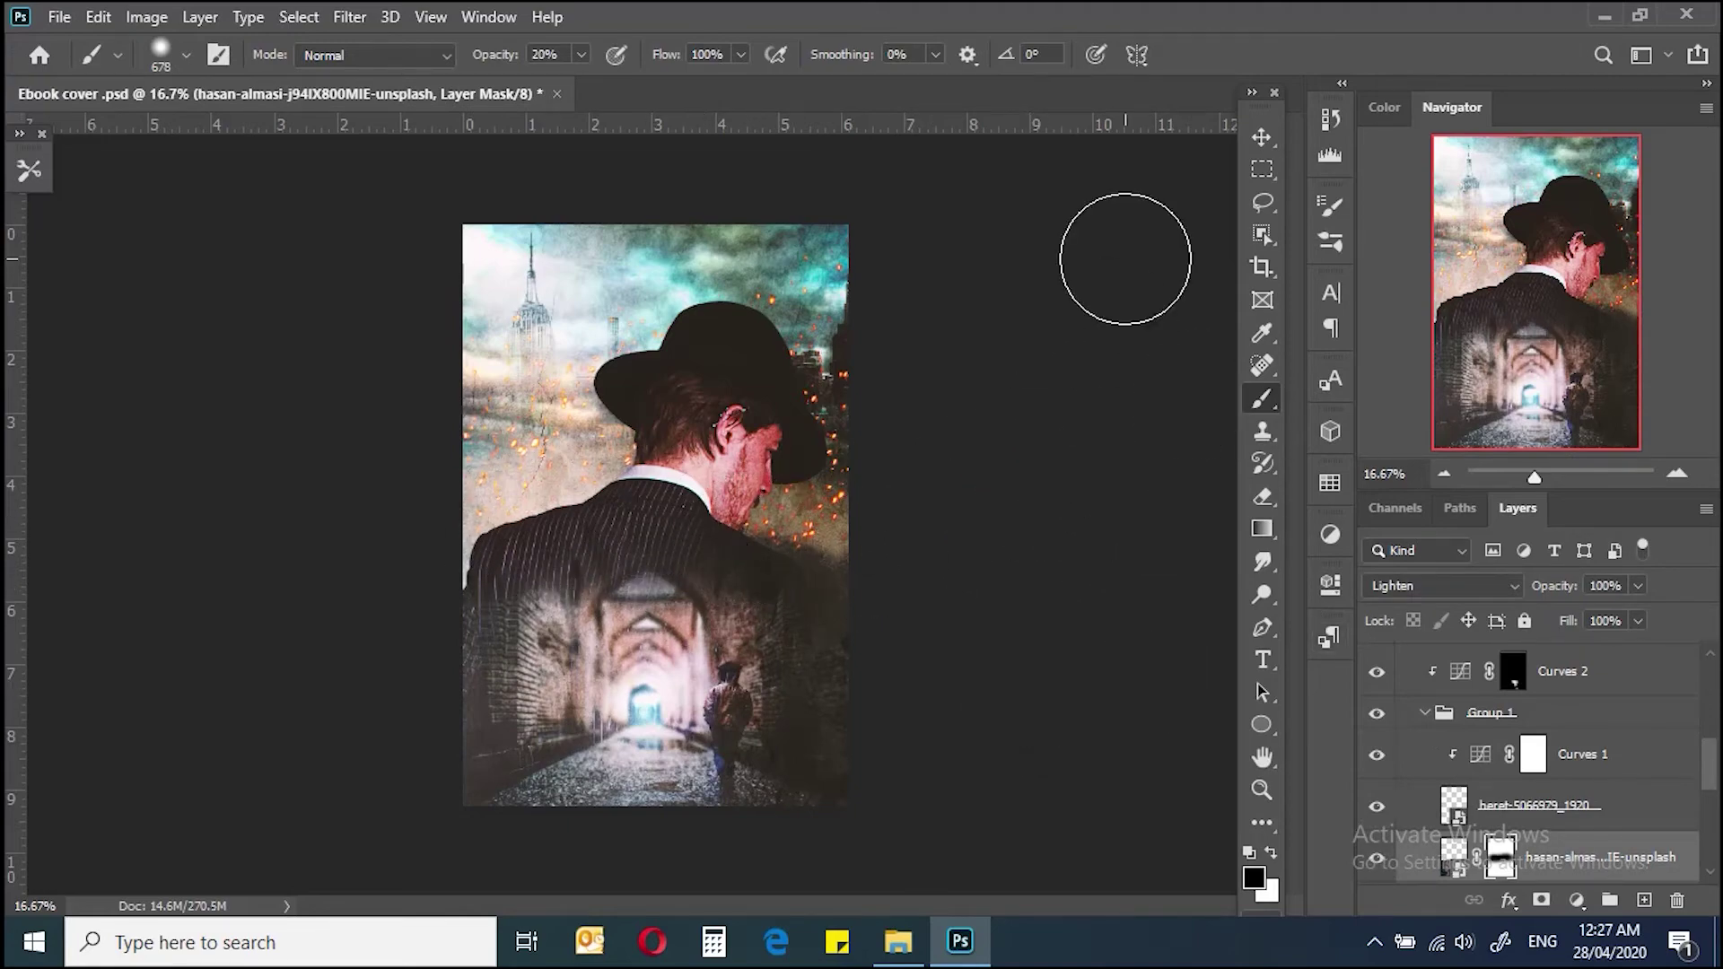
key("v")
scroll(898, 475, "up", 3)
scroll(897, 476, "up", 3)
key("ctrl+0")
Step: Collapse Group 1 and create an empty light 2 layer above light
left_click(1434, 713)
scroll(1610, 821, "down", 1)
left_click(1644, 899)
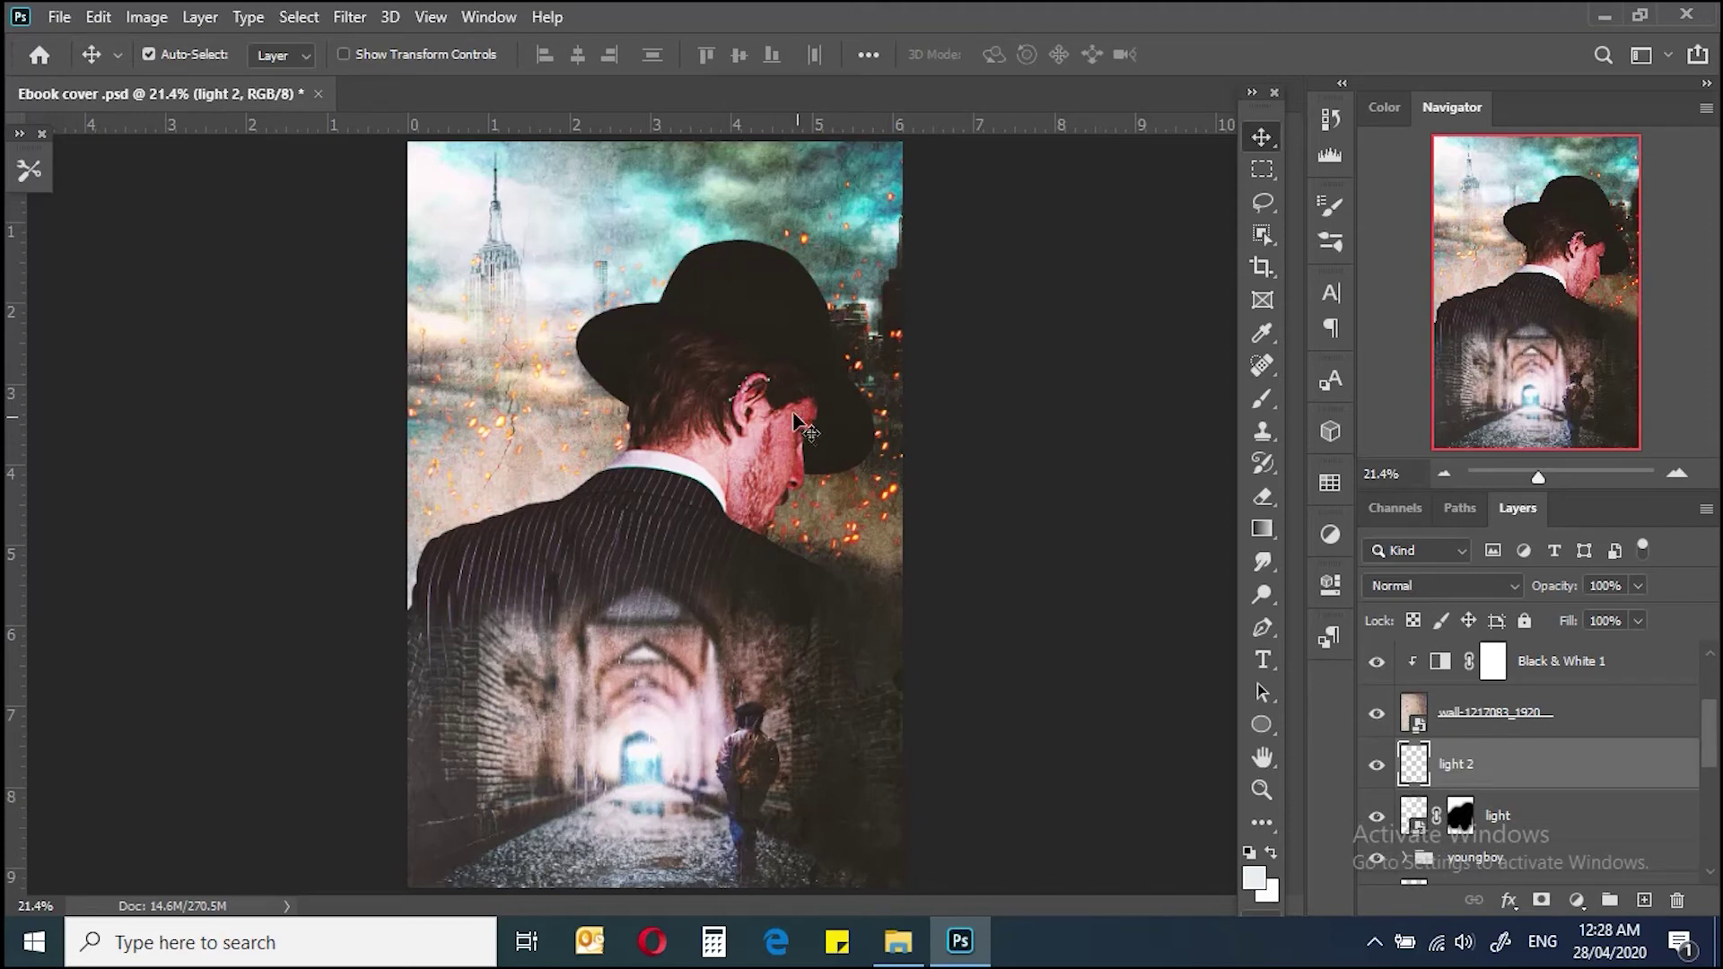
Step: Paint white glow on light 2, set it to Soft Light at 77% and move it lower
left_click(1261, 398)
key("ctrl+minus")
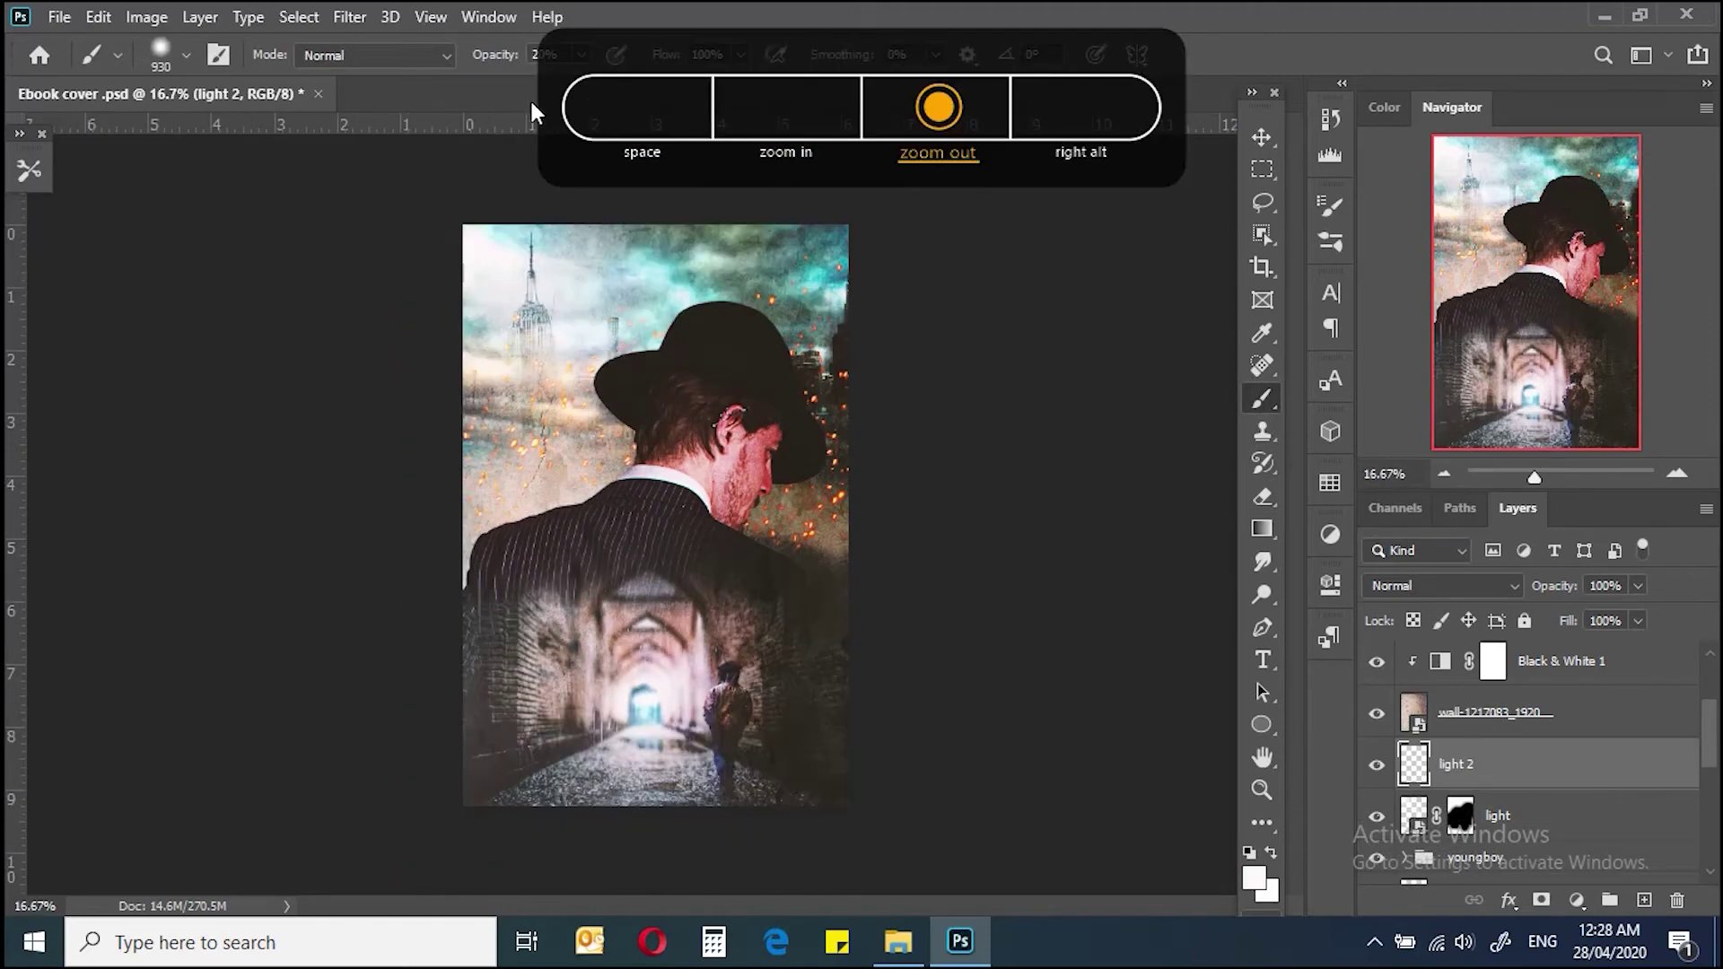
mouse_move(516, 258)
left_mouse_down()
mouse_move(500, 443)
mouse_move(718, 359)
left_mouse_up()
left_click(1442, 585)
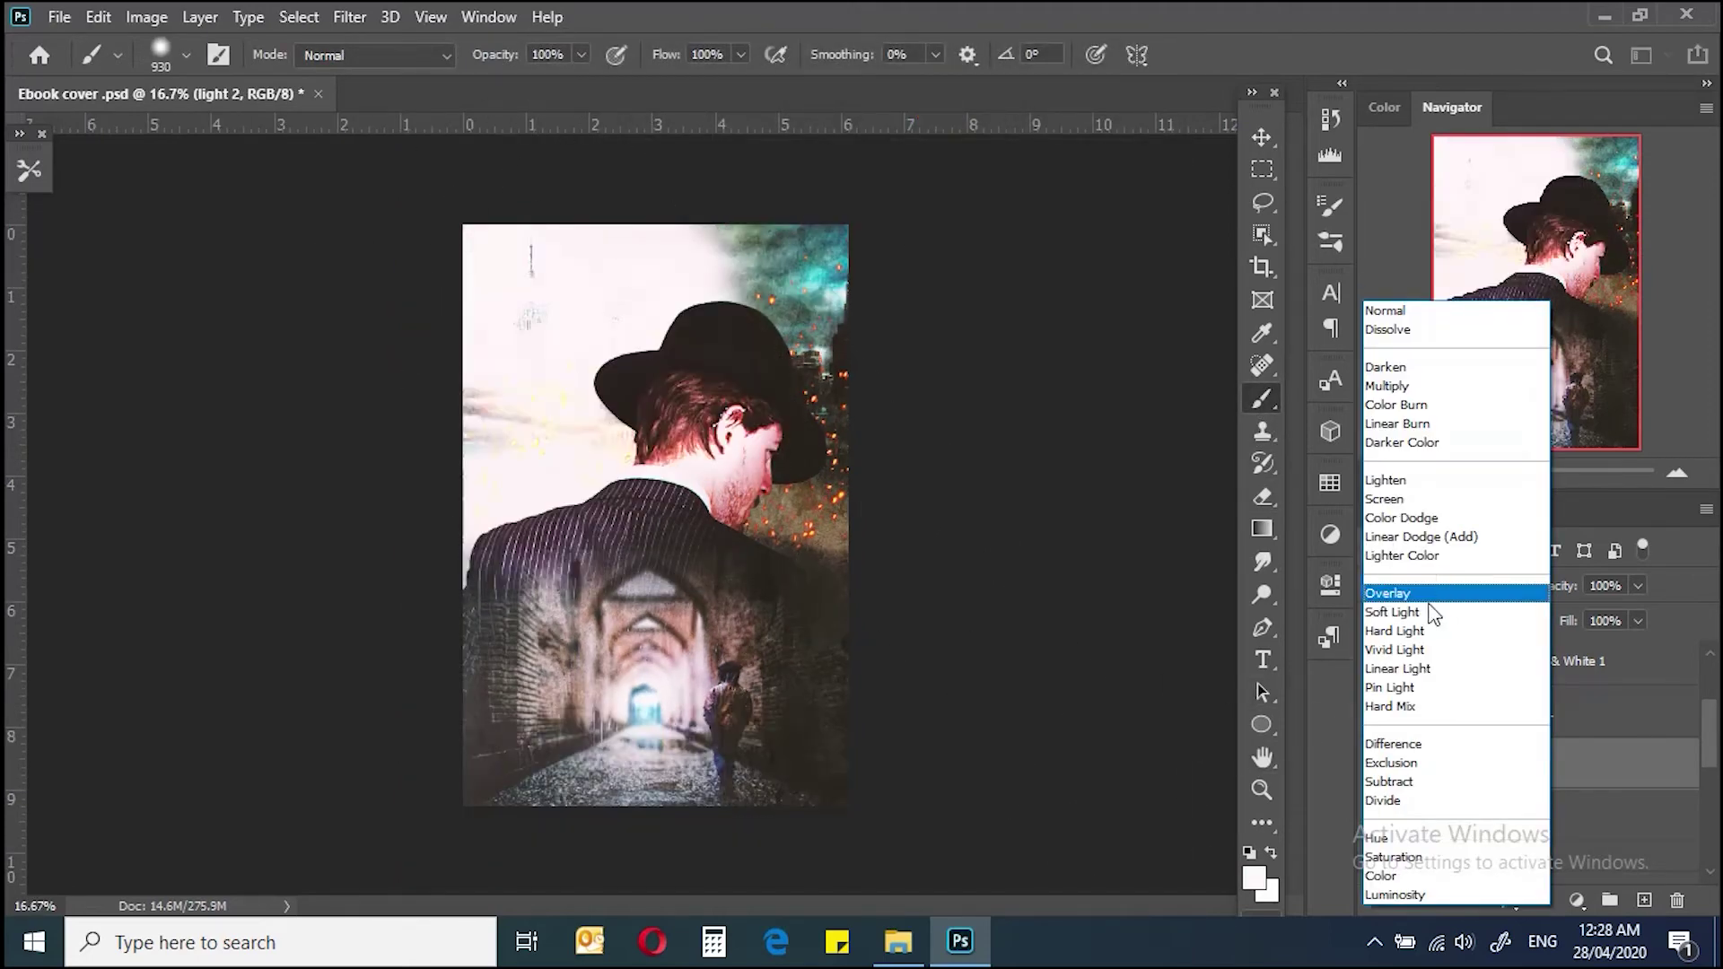
mouse_move(1446, 772)
left_mouse_down()
mouse_move(1449, 842)
mouse_move(1446, 772)
left_mouse_up()
left_click(1376, 745)
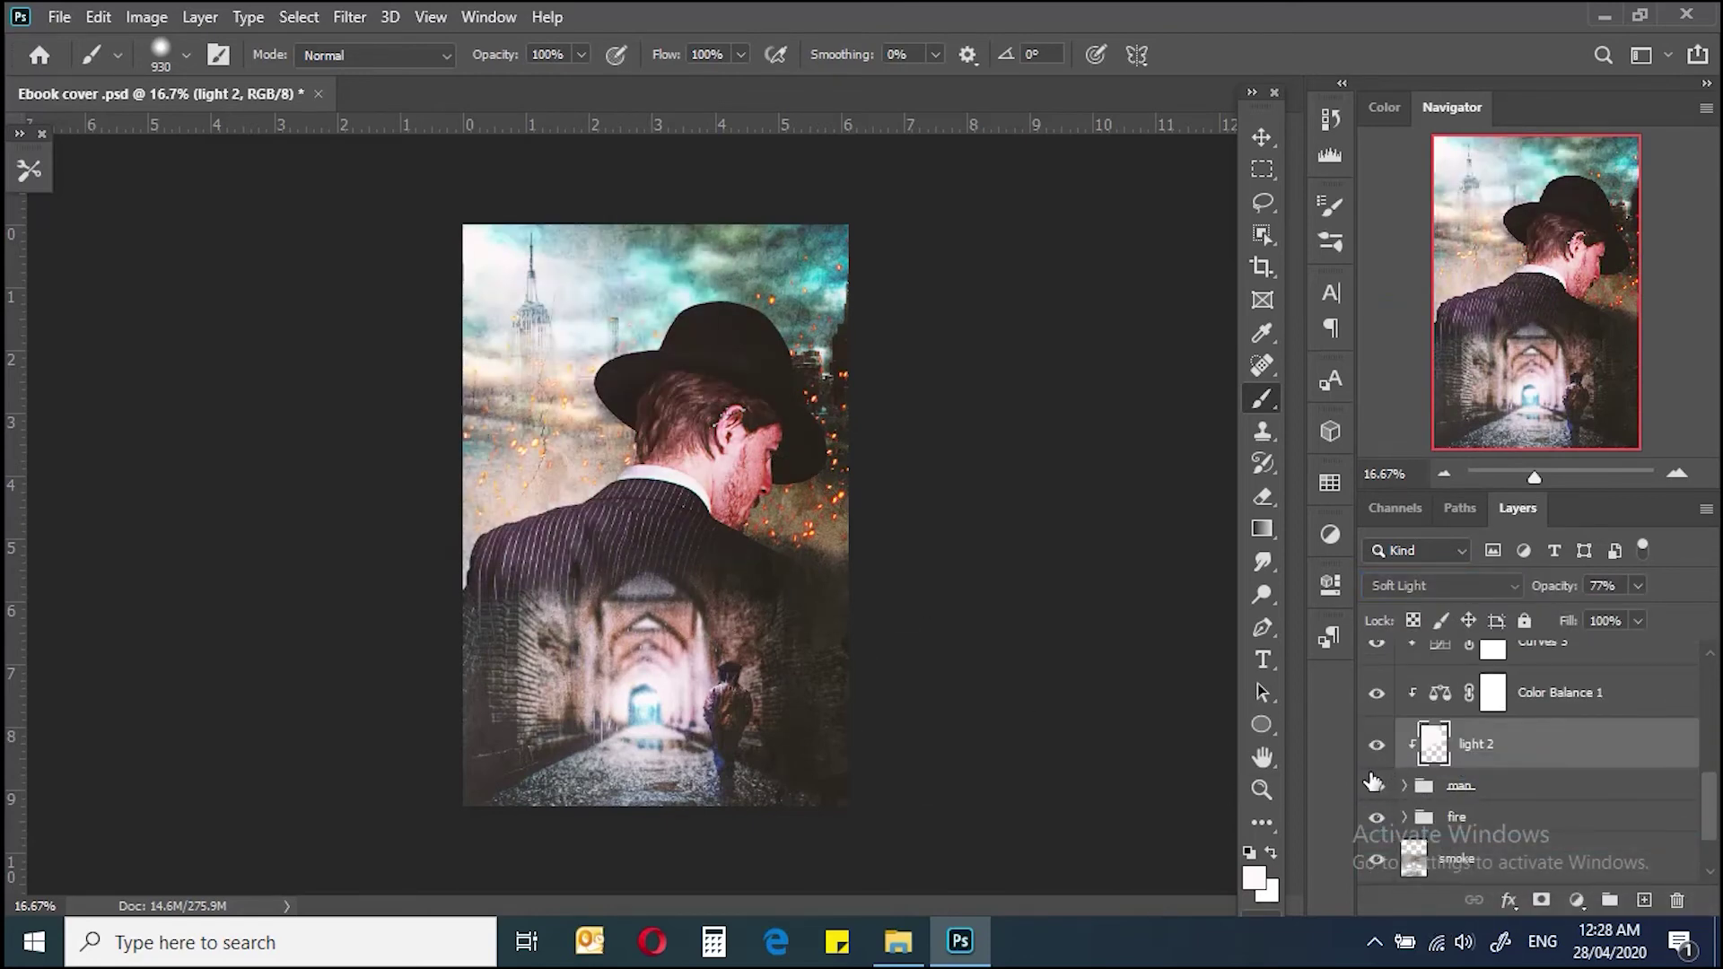
Step: Shrink the brush and add a Curves 5 adjustment bent downward to darken the cover
key("bracketleft")
left_click(1576, 900)
left_click(1552, 580)
left_click_drag(1143, 718, 1164, 758)
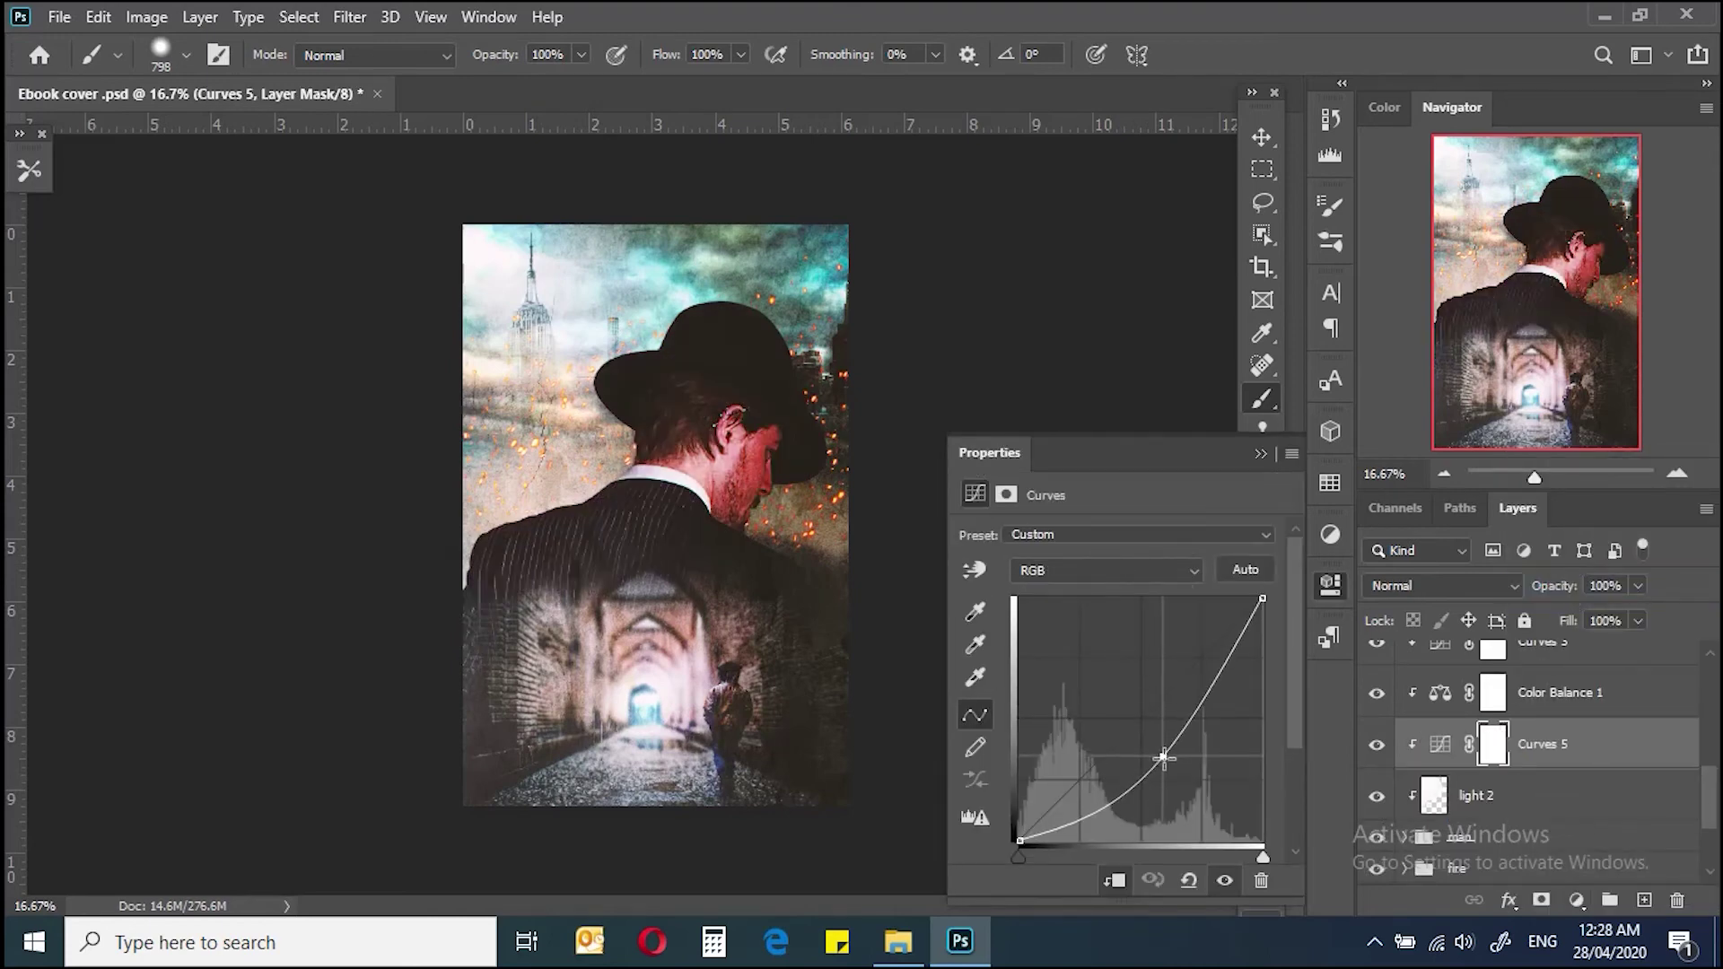
Step: Invert the Curves 5 mask to black and paint the darkening onto the head and jacket
left_click(1261, 454)
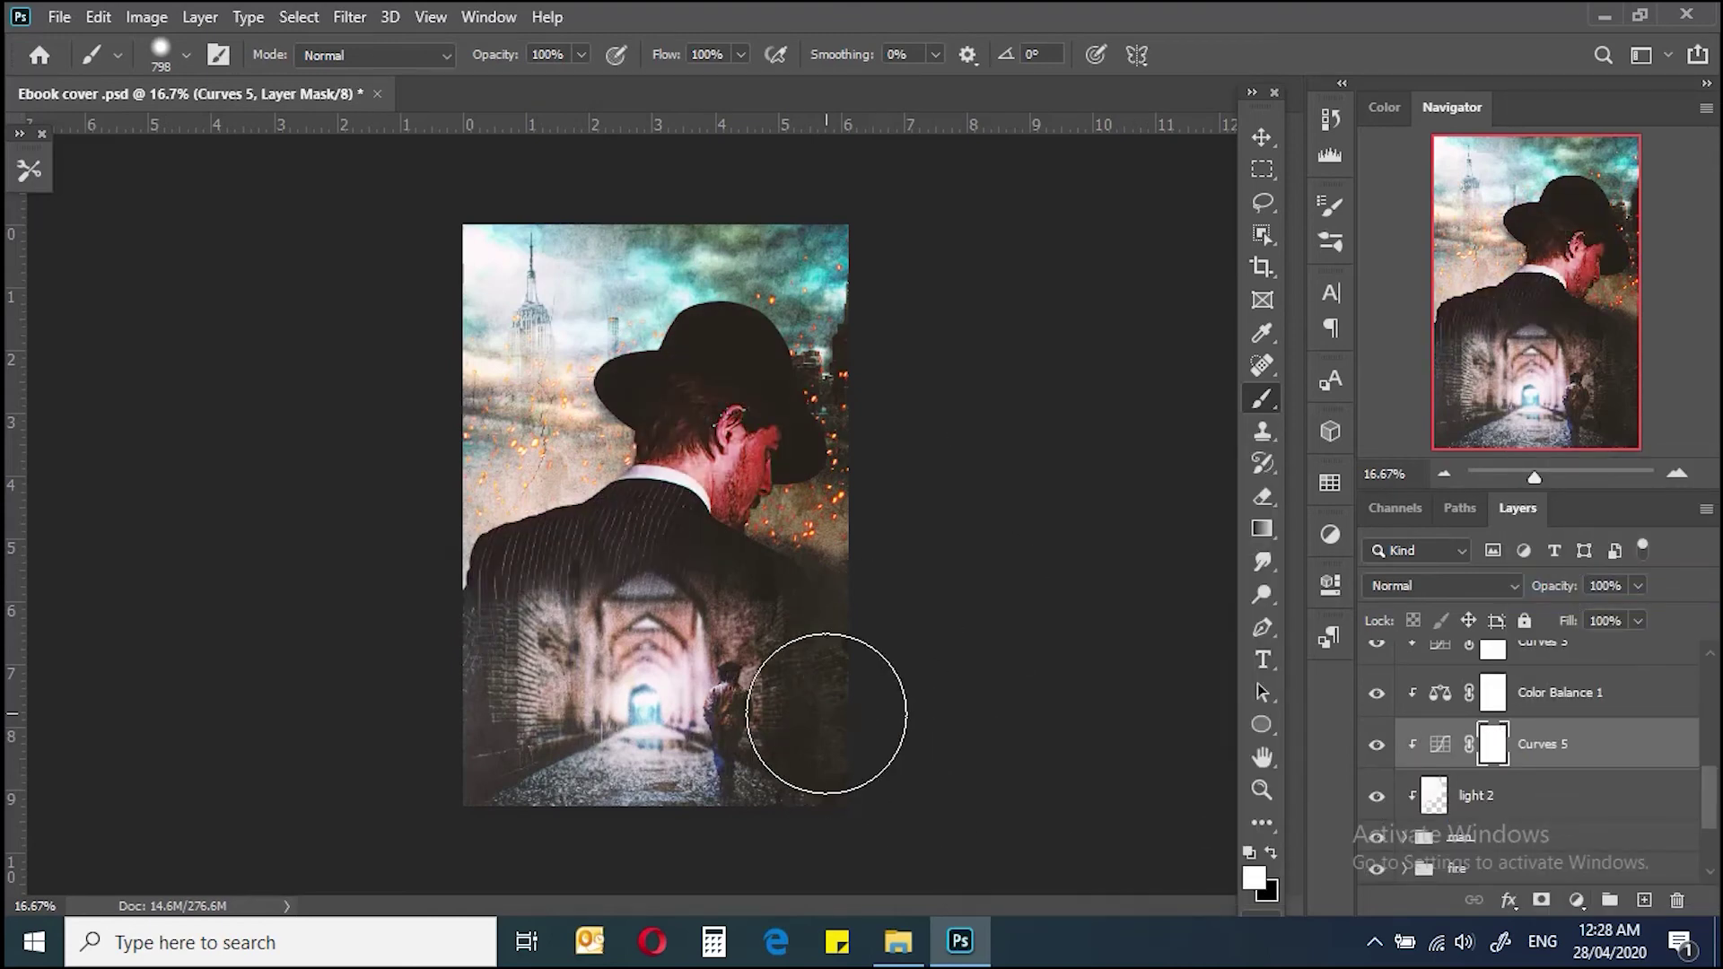
key("ctrl+i")
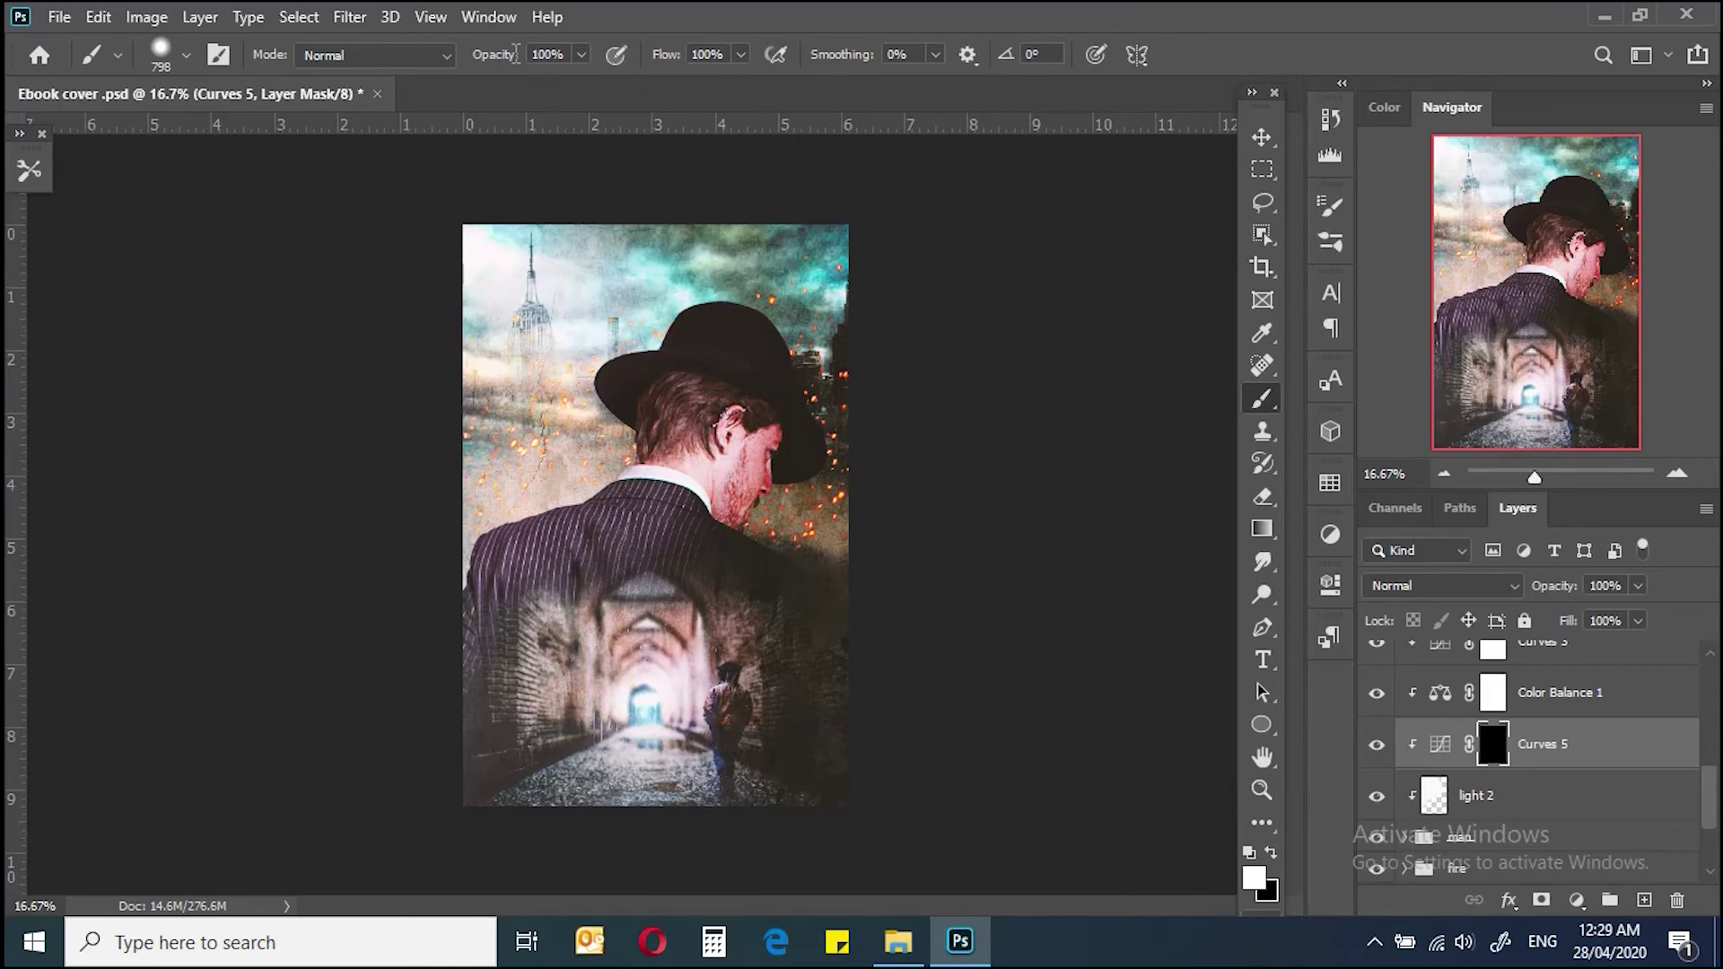
left_click_drag(786, 436, 682, 610)
mouse_move(583, 557)
left_mouse_down()
mouse_move(745, 421)
mouse_move(539, 583)
left_mouse_up()
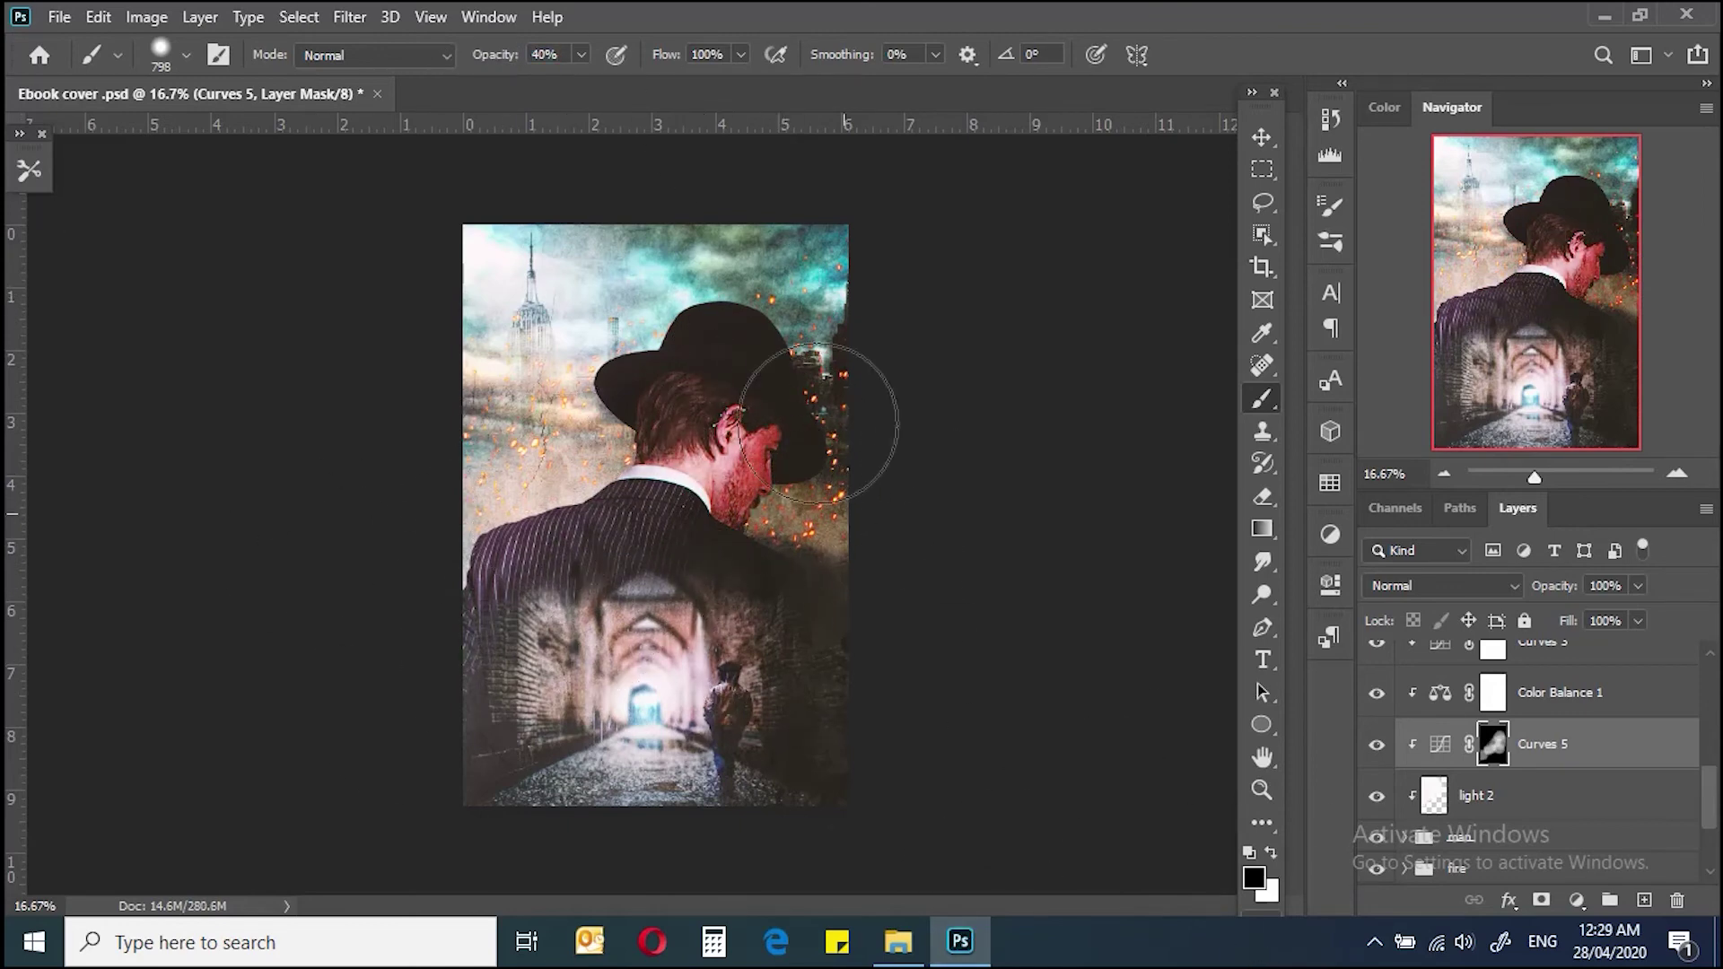
Step: Adjust the brush and compare Curves 5 on and off around the head, hat and sky
right_click(751, 410, "ctrl+alt")
key("ctrl+plus")
key("ctrl+plus")
key("ctrl+plus")
left_click(1376, 744)
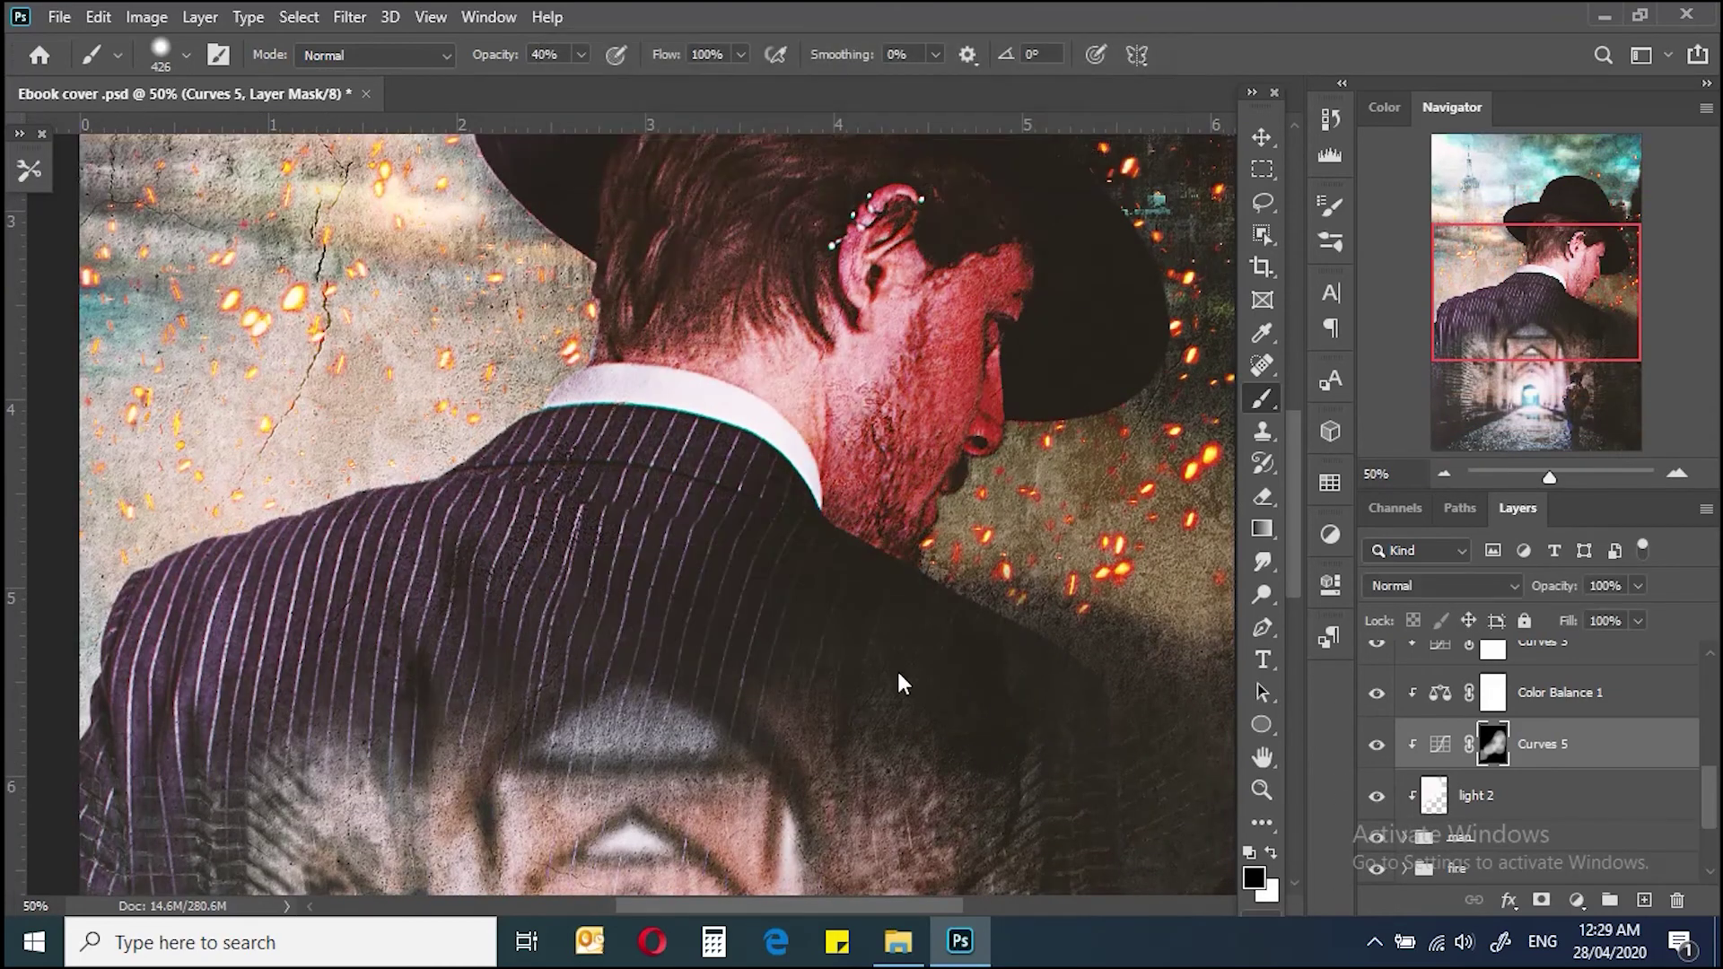
key("ctrl+minus")
key("ctrl+minus")
key("ctrl+minus")
key("ctrl+plus")
key("ctrl+plus")
key("ctrl+plus")
mouse_move(712, 489)
left_mouse_down()
mouse_move(797, 604)
mouse_move(705, 531)
mouse_move(818, 546)
mouse_move(1230, 413)
mouse_move(767, 374)
left_mouse_up()
key("ctrl+0")
scroll(1543, 763, "up", 5)
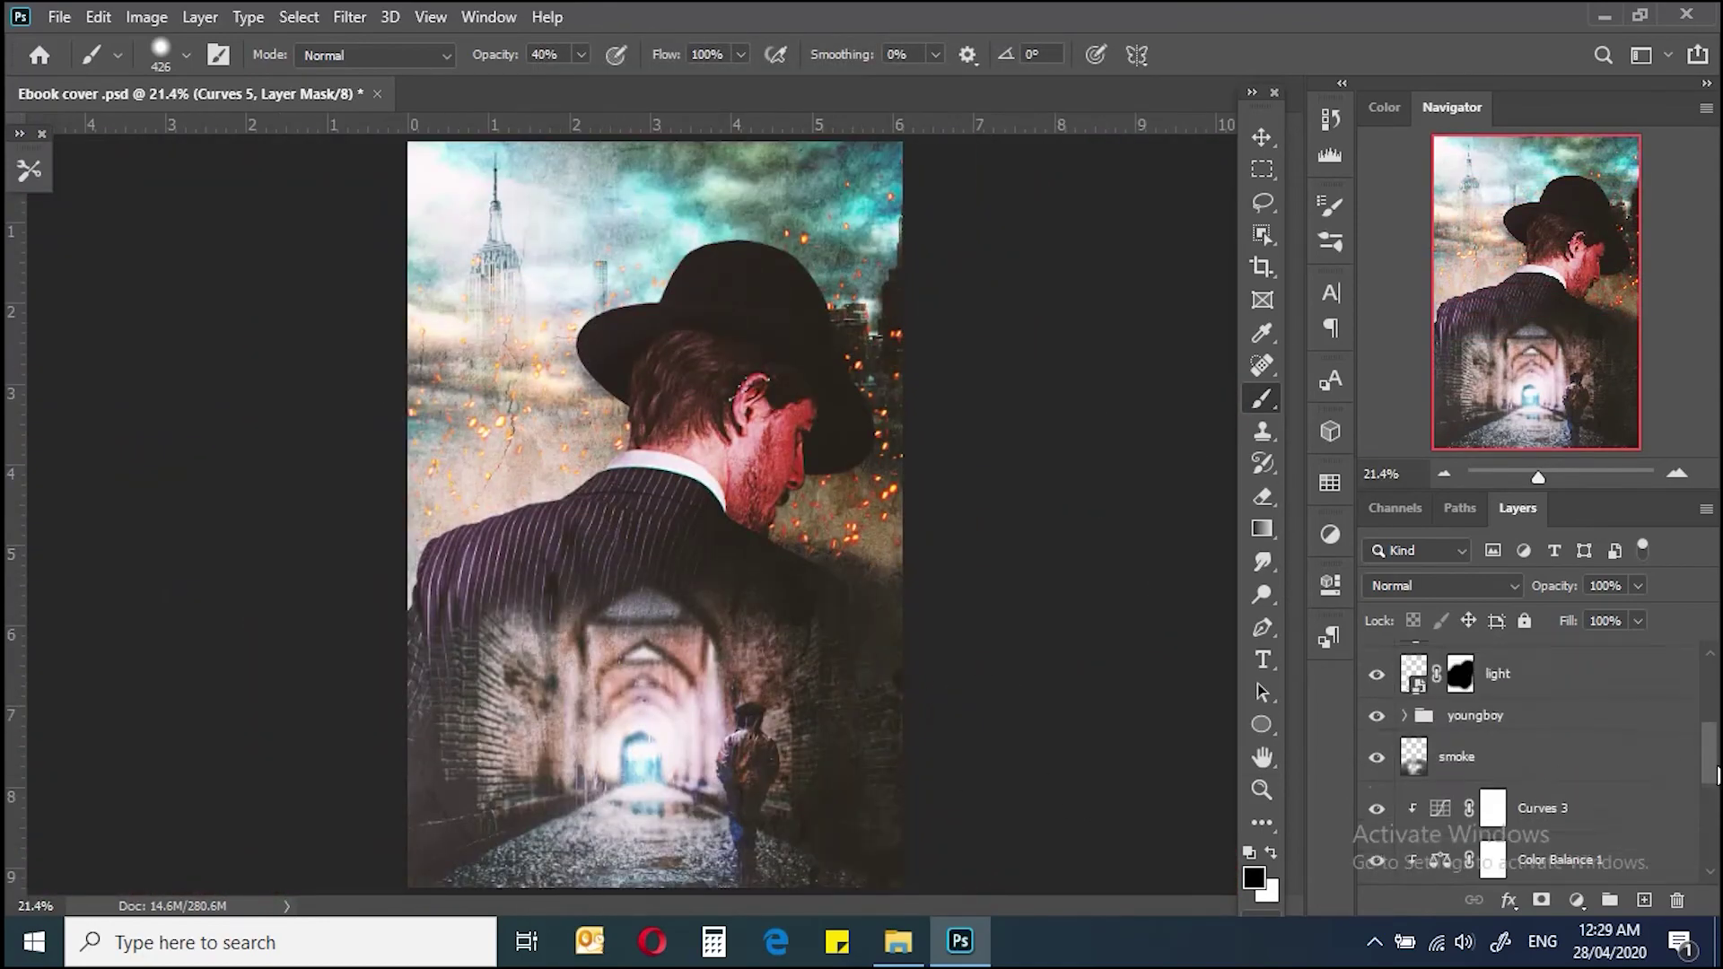
scroll(1579, 767, "down", 2)
Step: Merge visible layers from the wall-1217083_1920 layer, then undo the merge in History
left_click(1612, 773)
right_click(1612, 774)
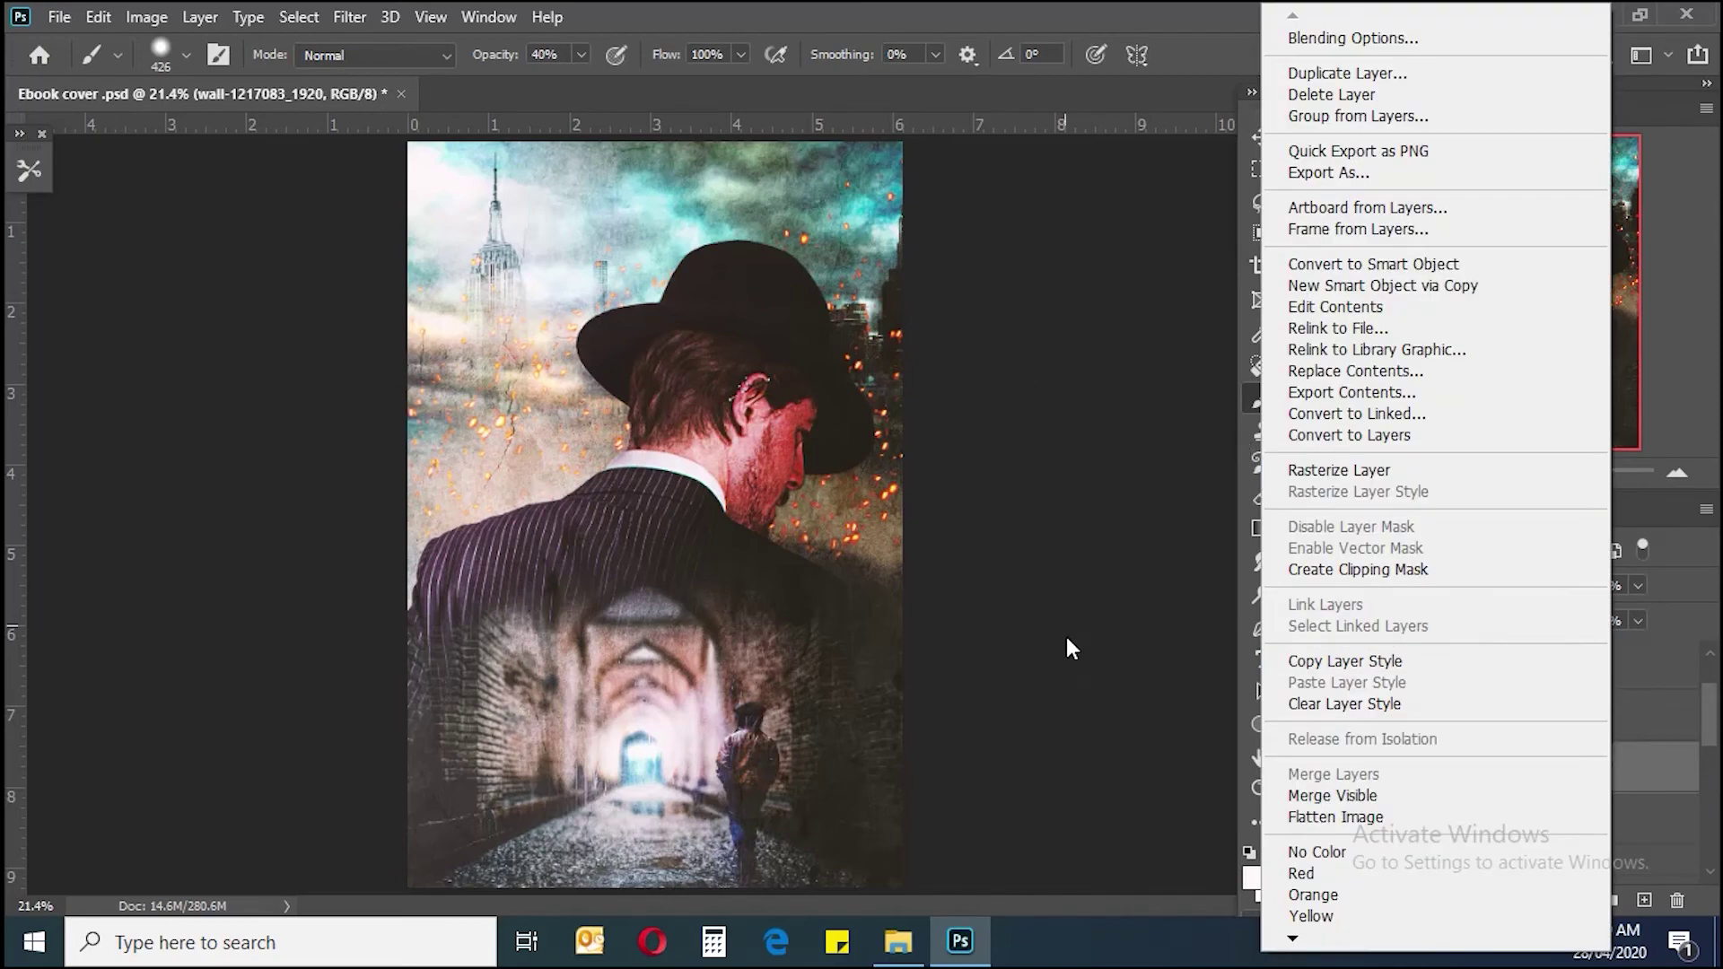
left_click(1332, 795)
key("z")
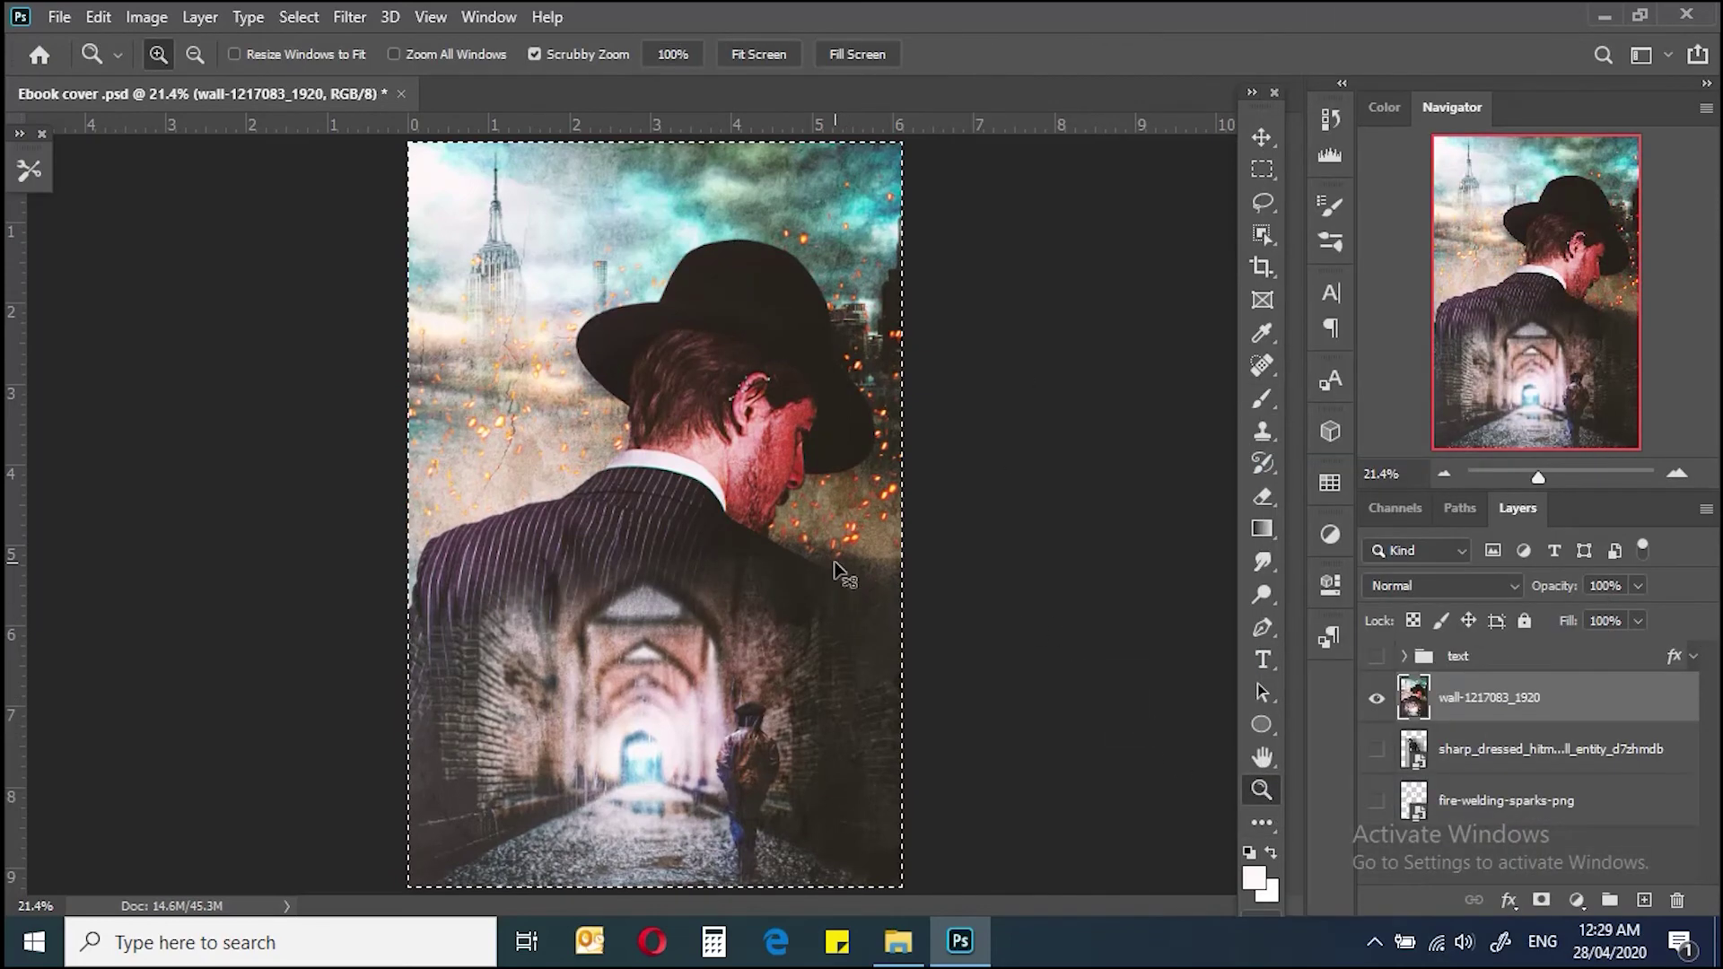
left_click(1331, 119)
left_click(1099, 579)
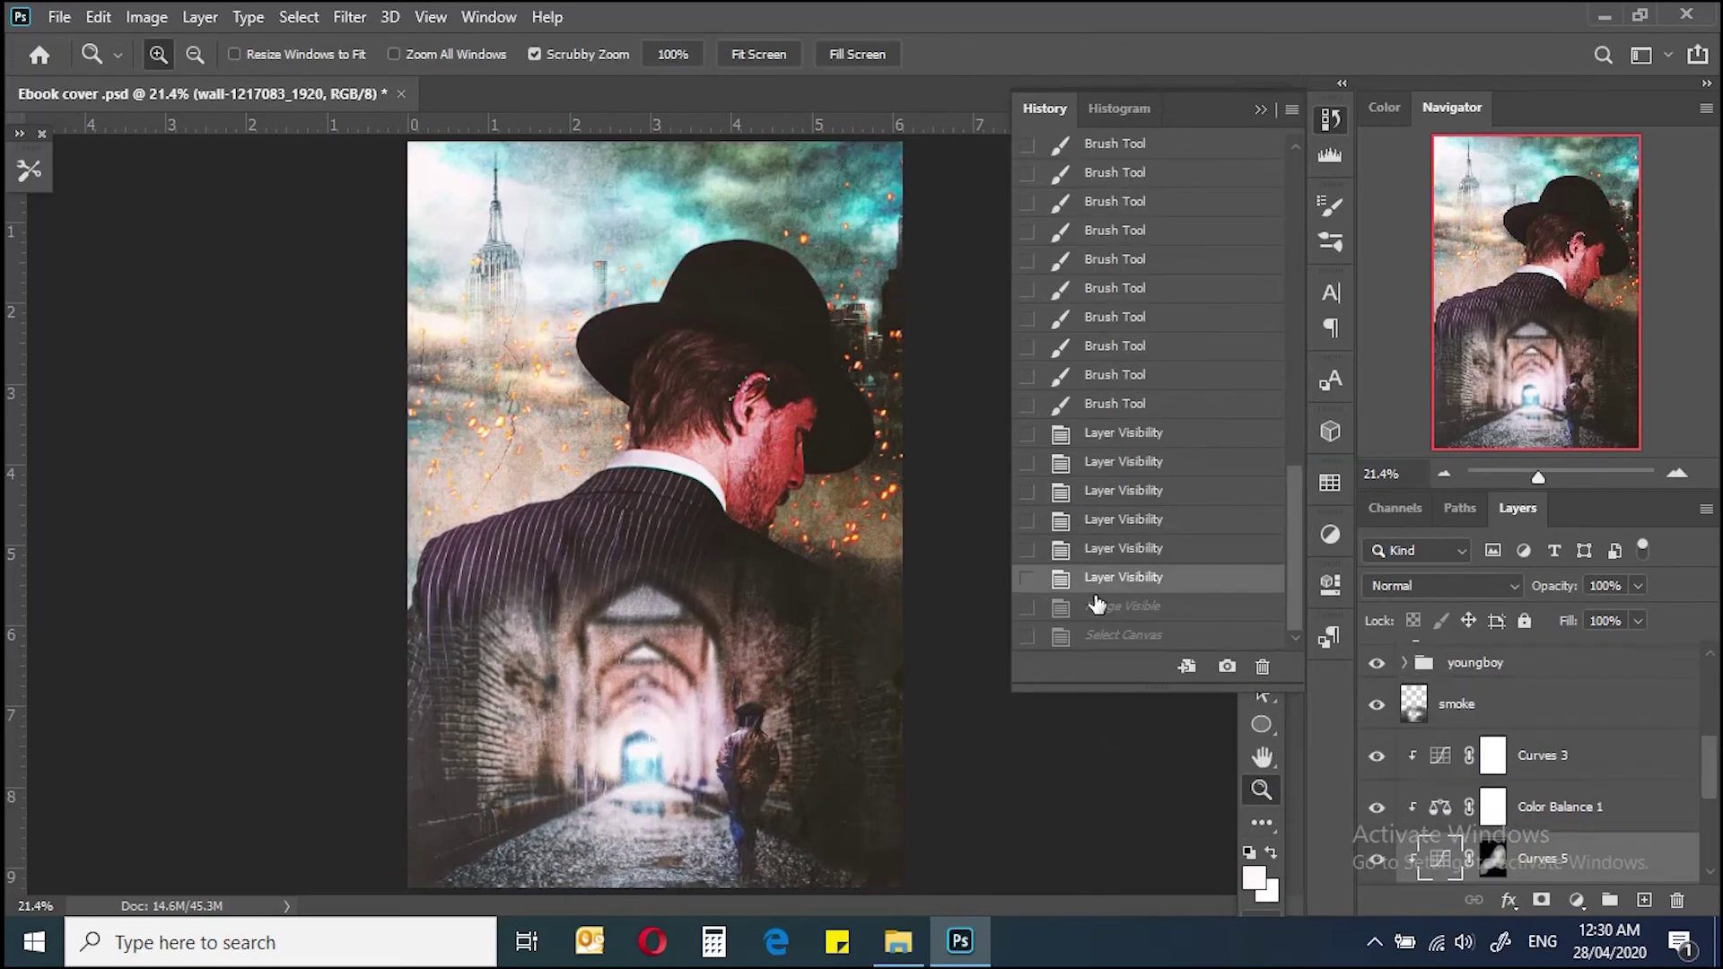
left_click(1261, 108)
Step: Stamp all visible layers into a new Layer 8 above Color Lookup 1
scroll(1615, 735, "up", 5)
left_click(1622, 711)
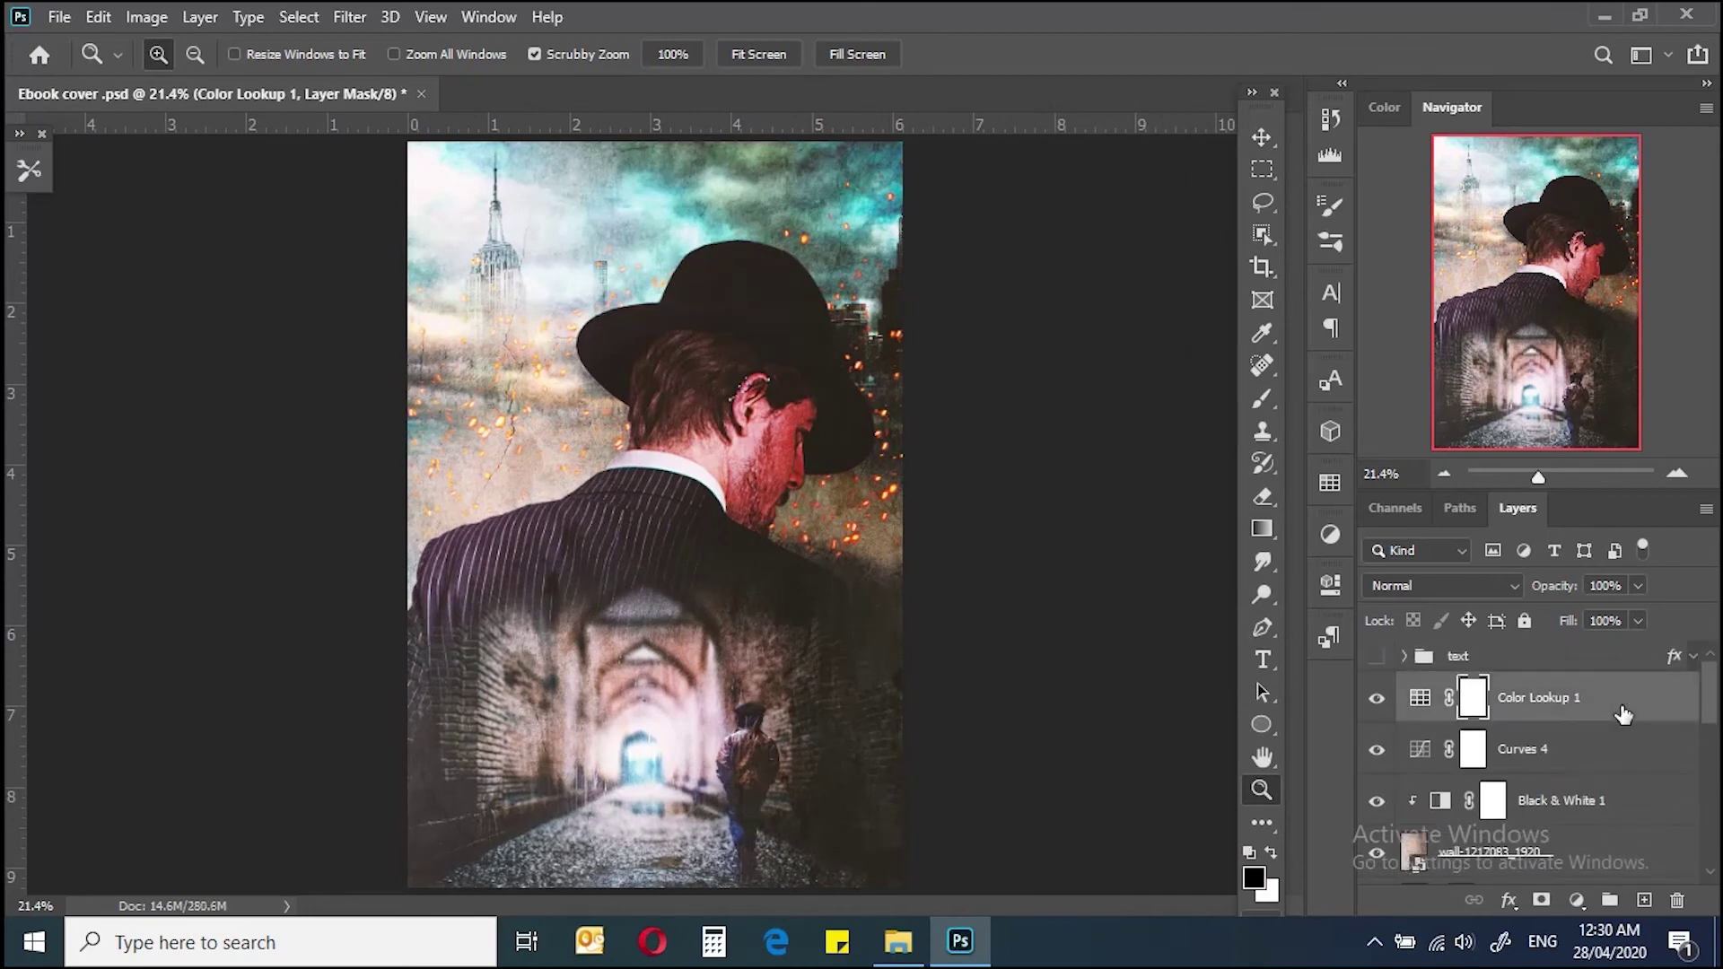
key("ctrl+shift+alt+e")
left_click(350, 17)
left_click(438, 166)
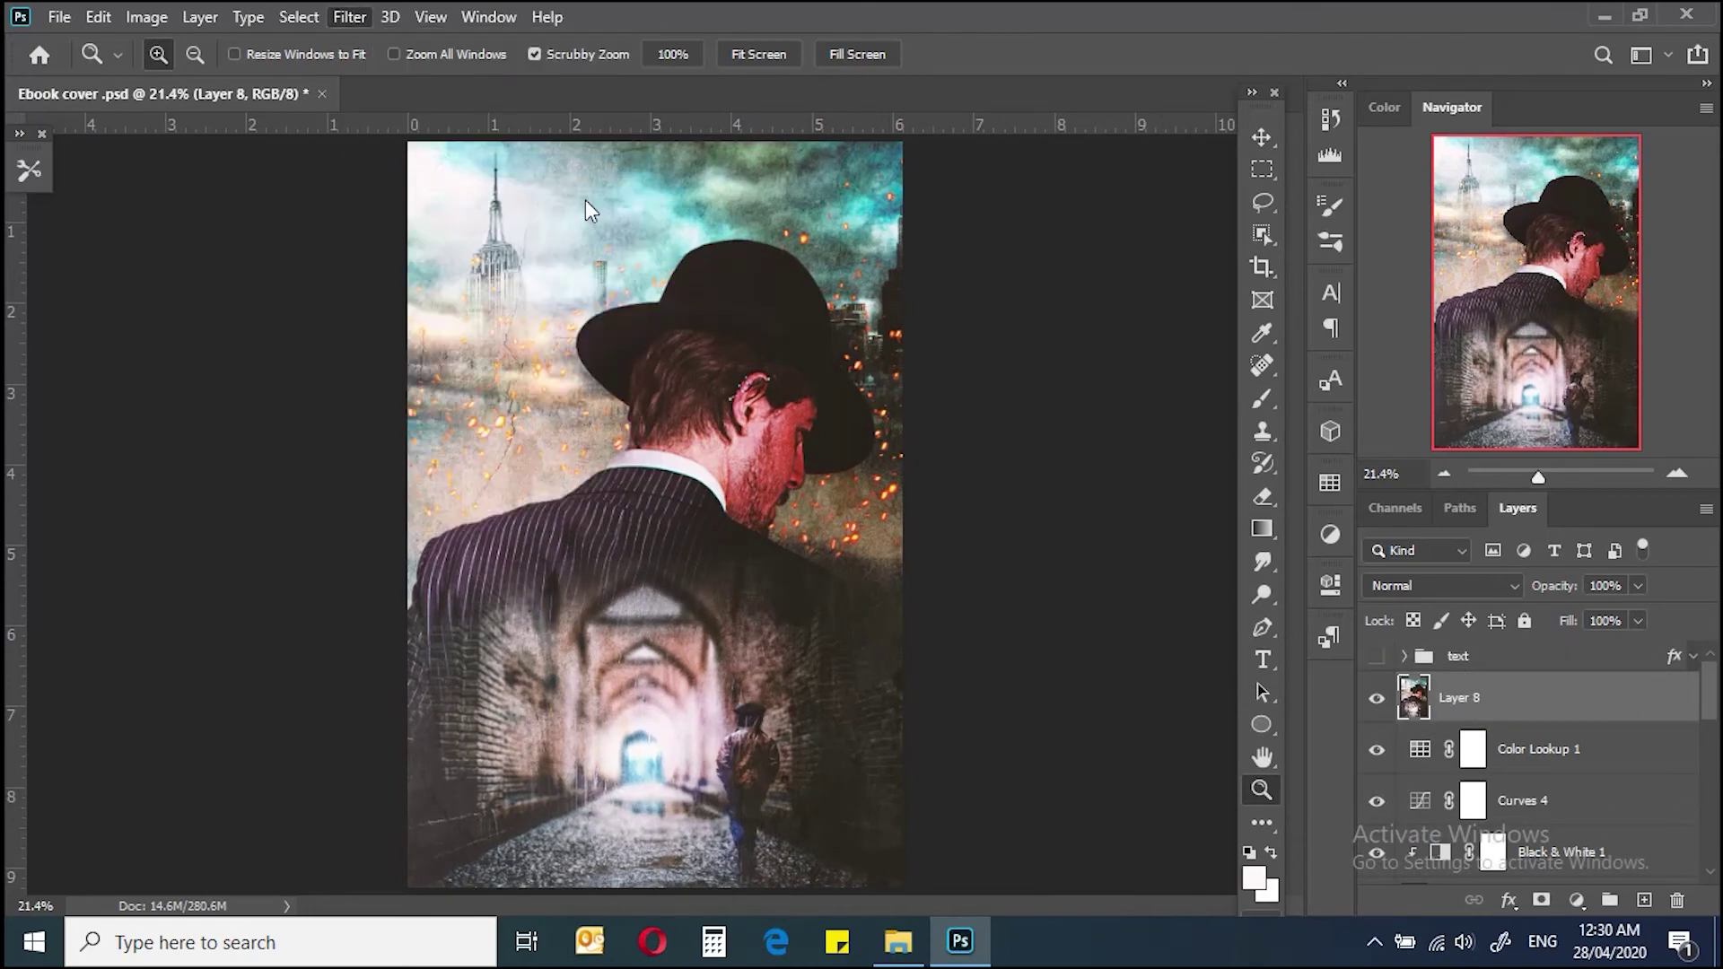
Step: Lower the clarity in Camera Raw and pan the preview to the hat and head
scroll(1450, 756, "down", 2)
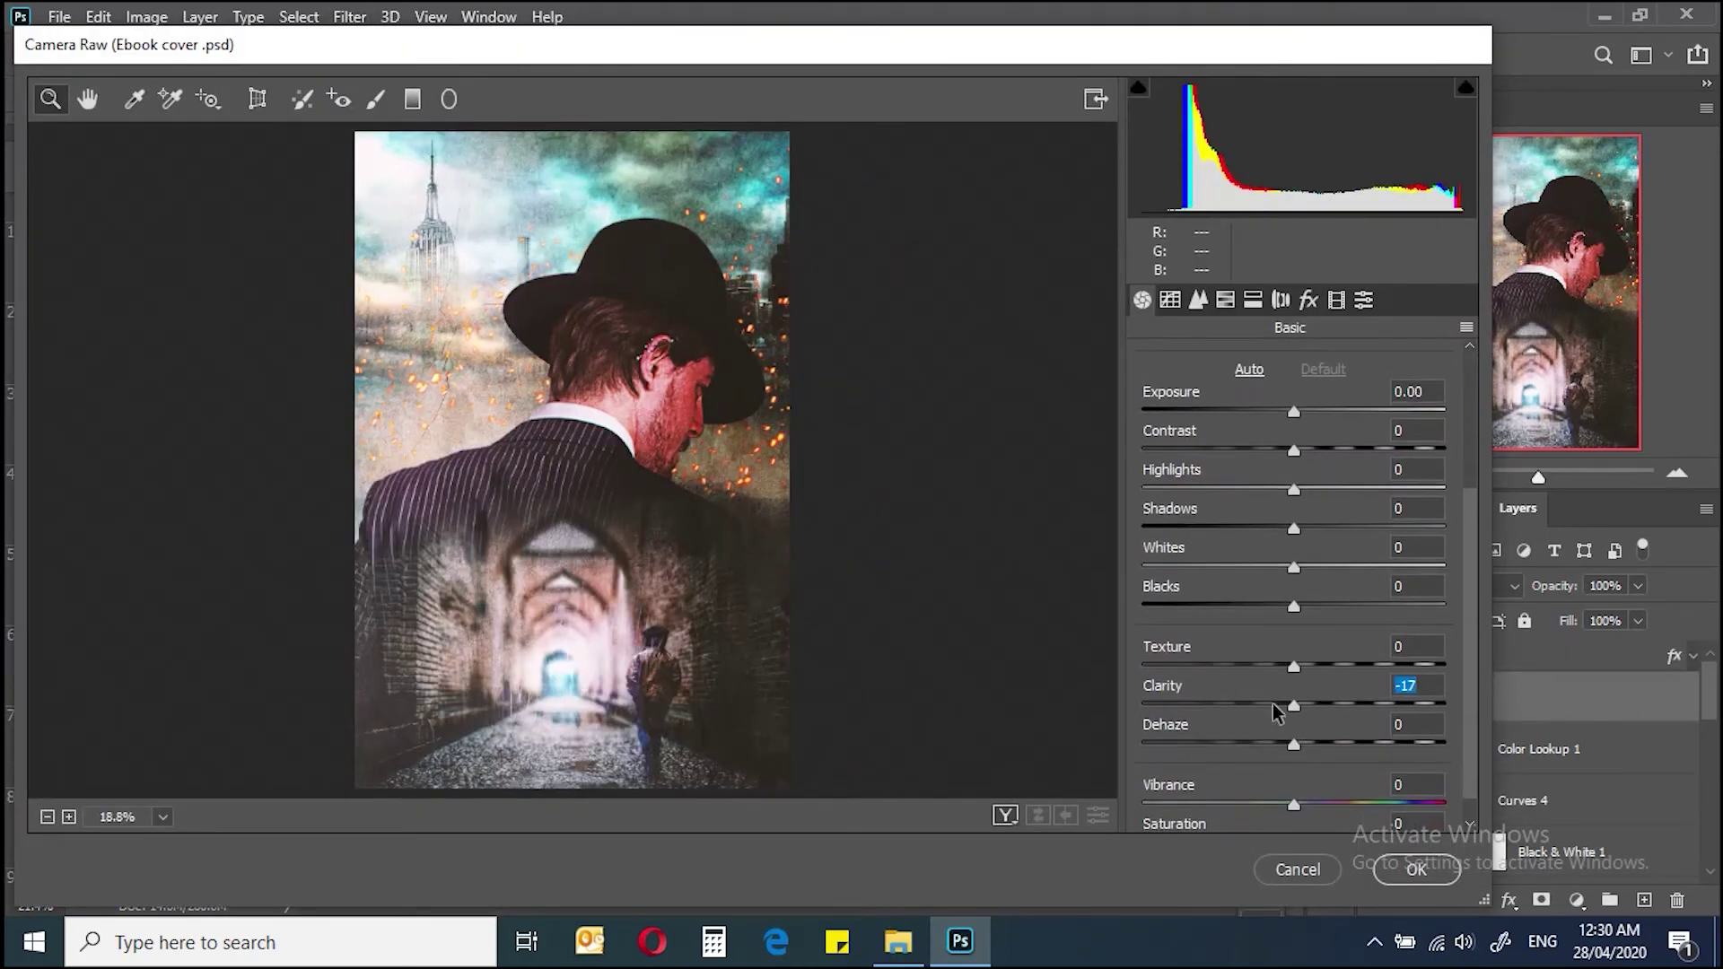
left_click_drag(1330, 697, 1300, 705)
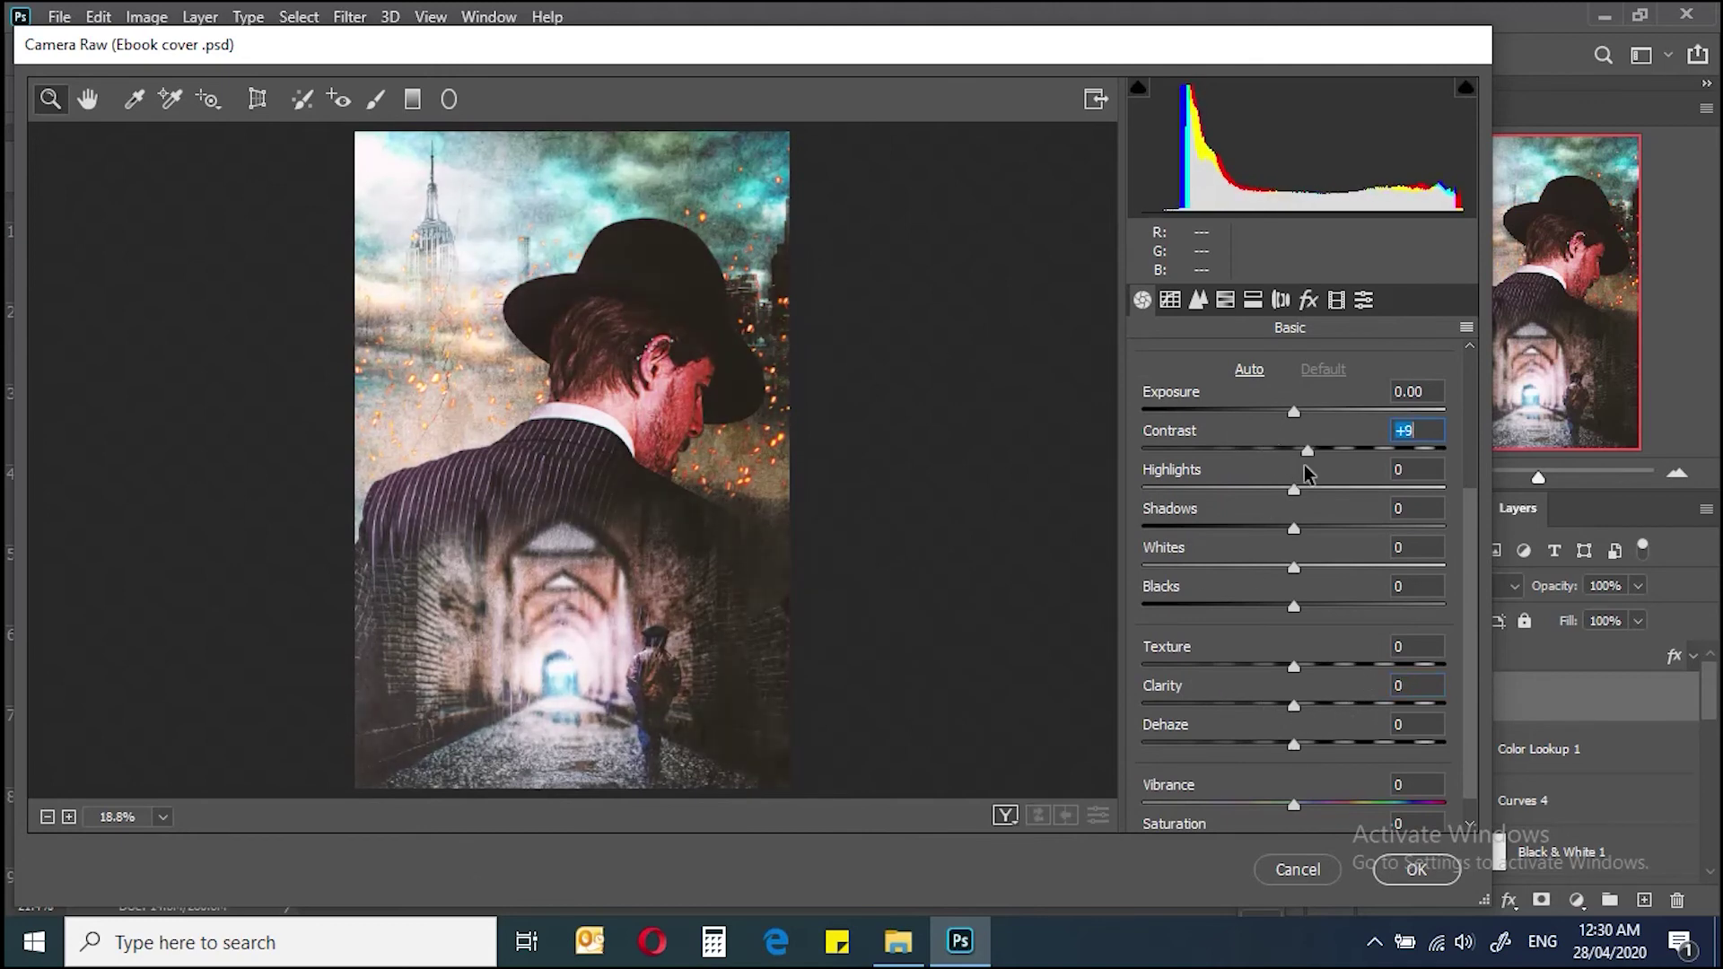
scroll(1270, 495, "up", 3)
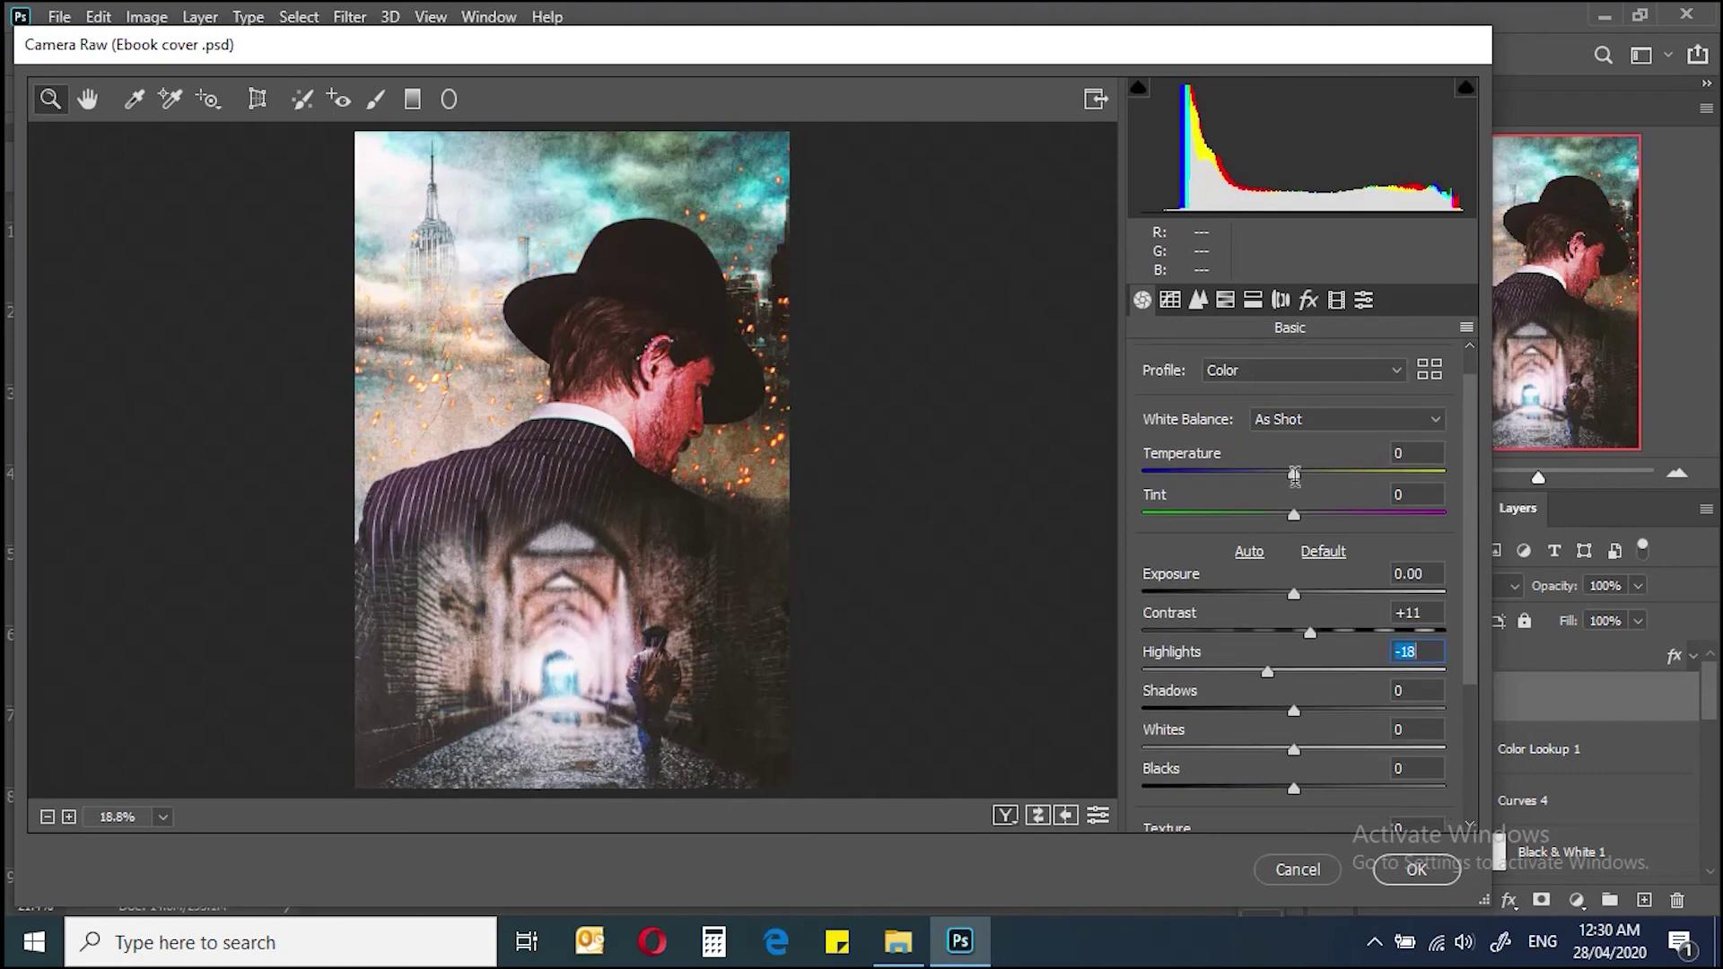
left_click_drag(706, 575, 922, 511)
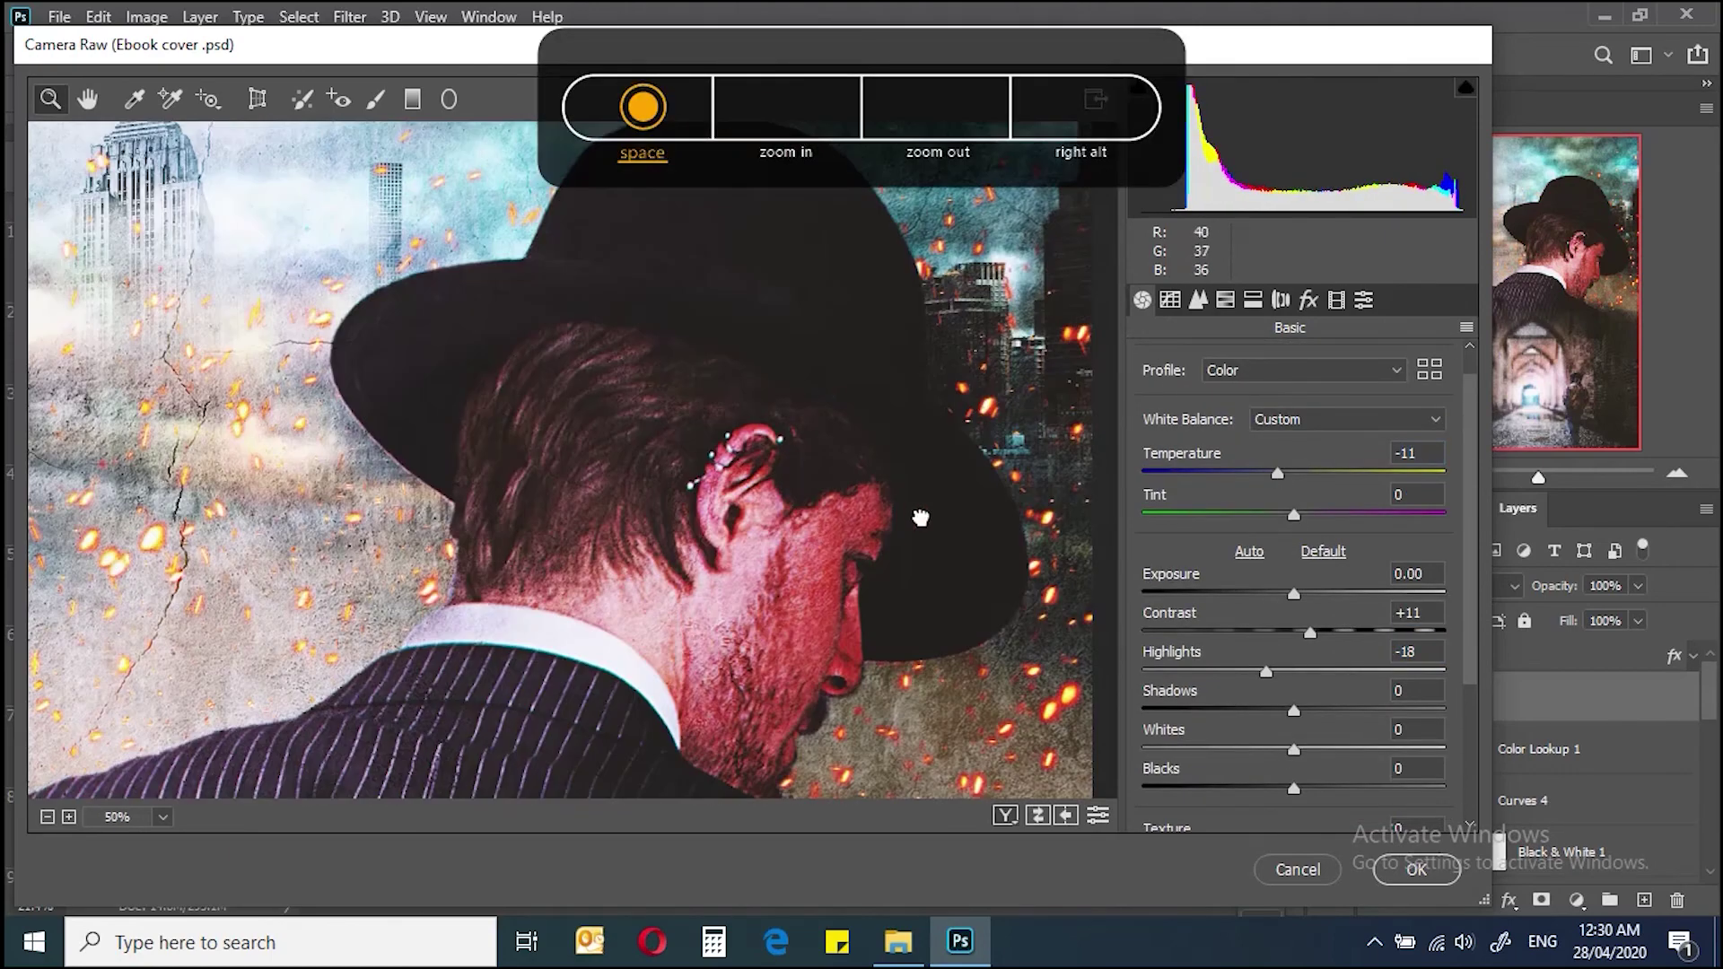
Step: Warm the temperature to +8, raise texture to +33 and apply the Camera Raw filter
left_click_drag(1253, 476, 1262, 474)
key("ctrl+minus")
key("ctrl+minus")
left_click_drag(1261, 474, 1307, 477)
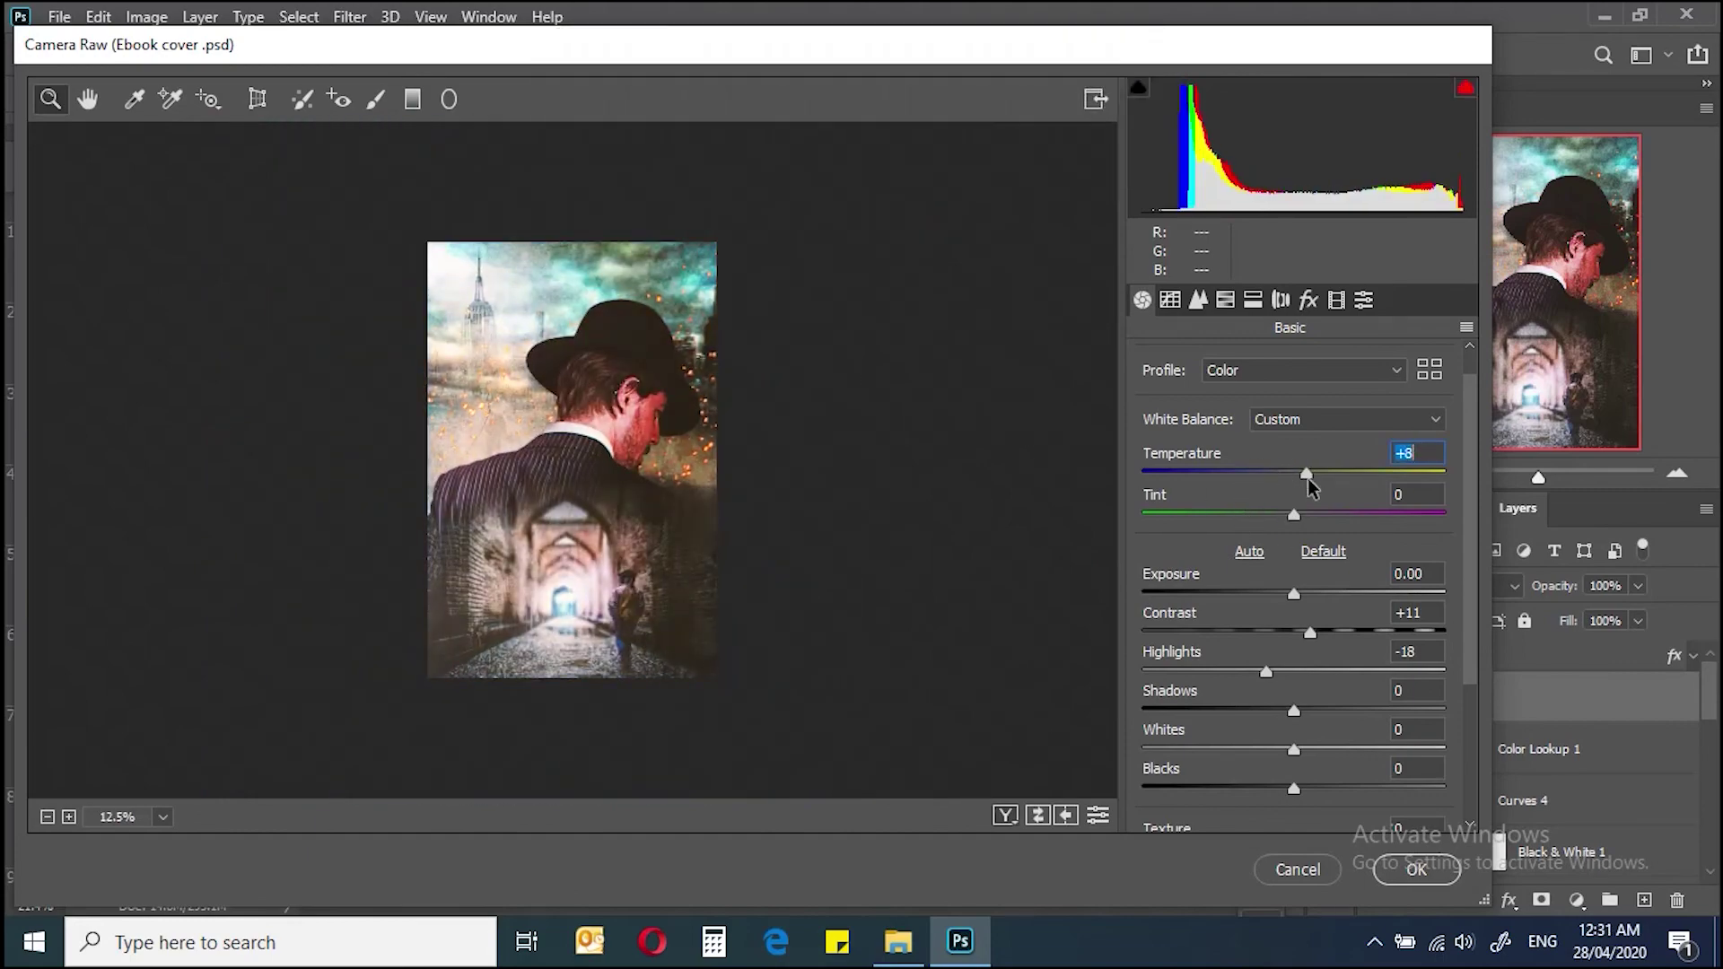
scroll(1284, 628, "down", 2)
scroll(1279, 700, "down", 3)
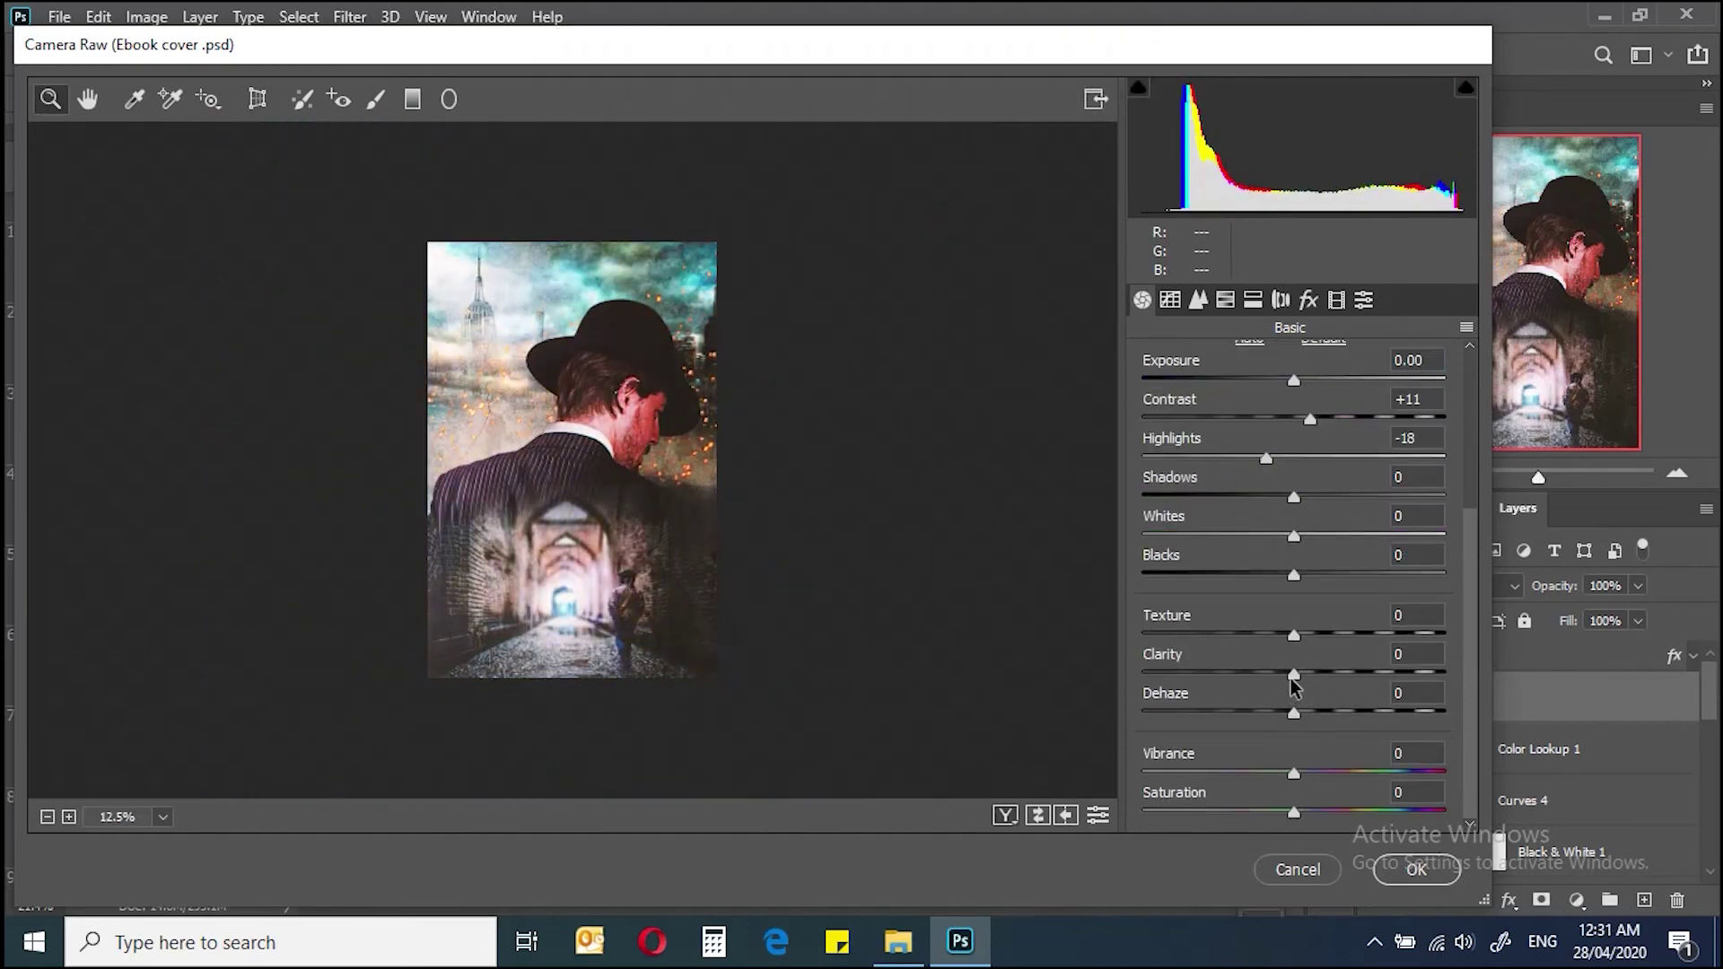
key("ctrl+plus")
left_click_drag(1307, 638, 1342, 644)
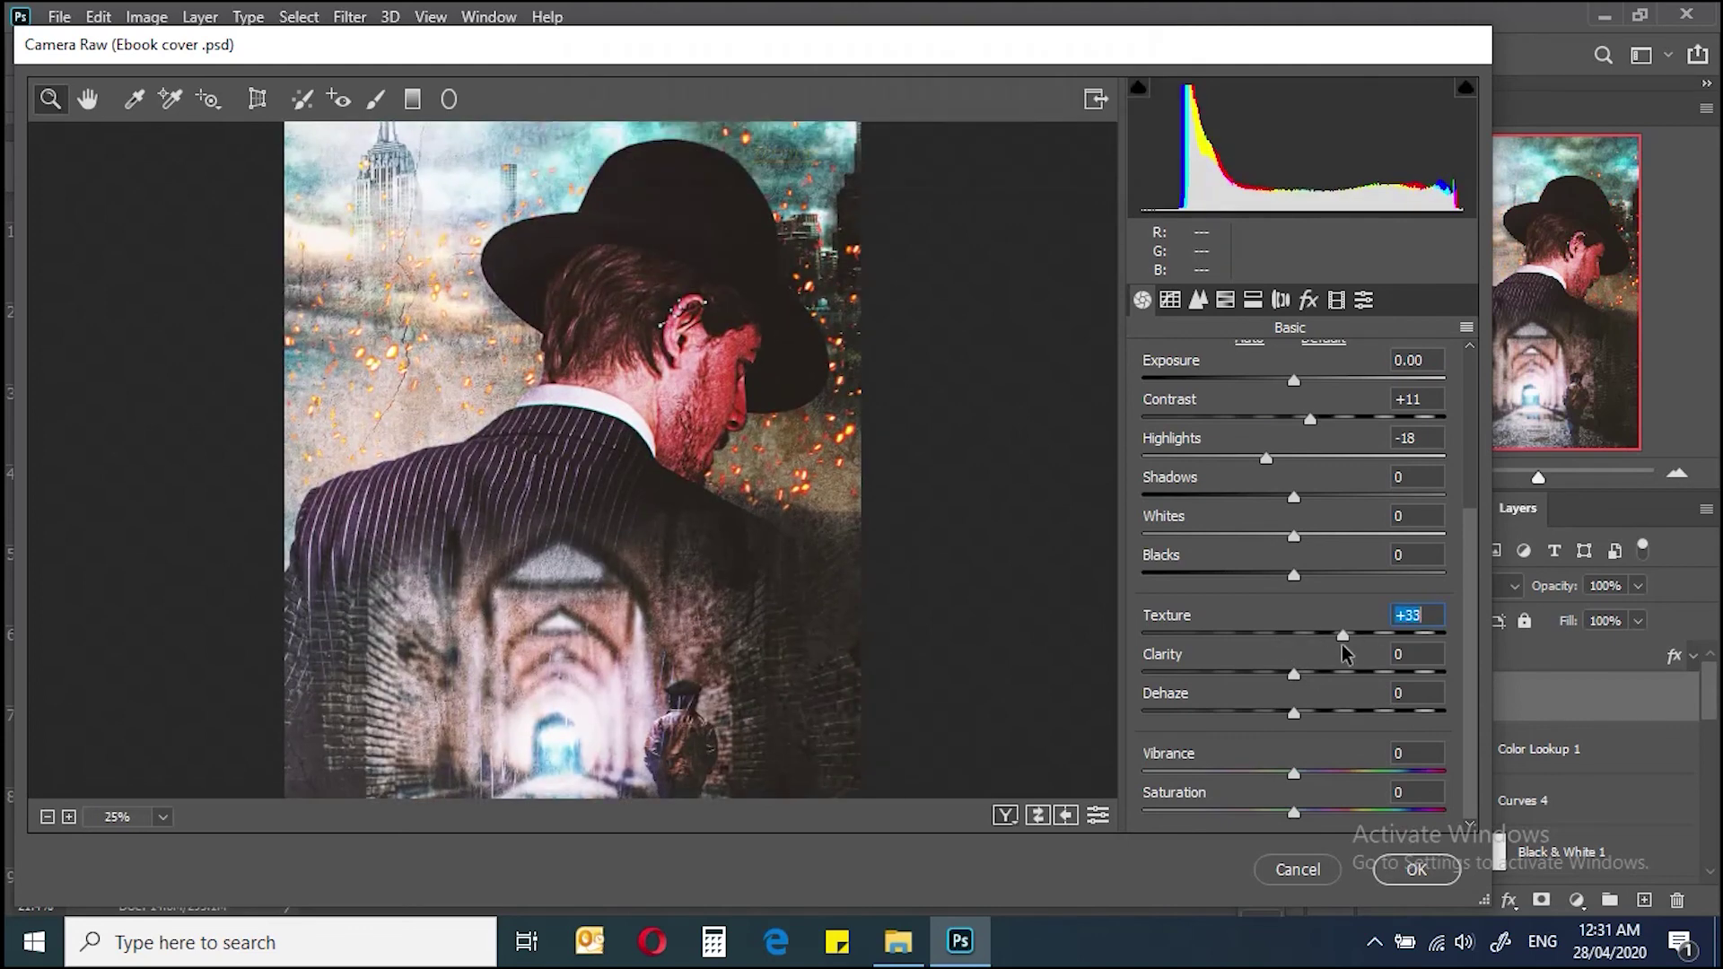
key("Tab")
key("Return")
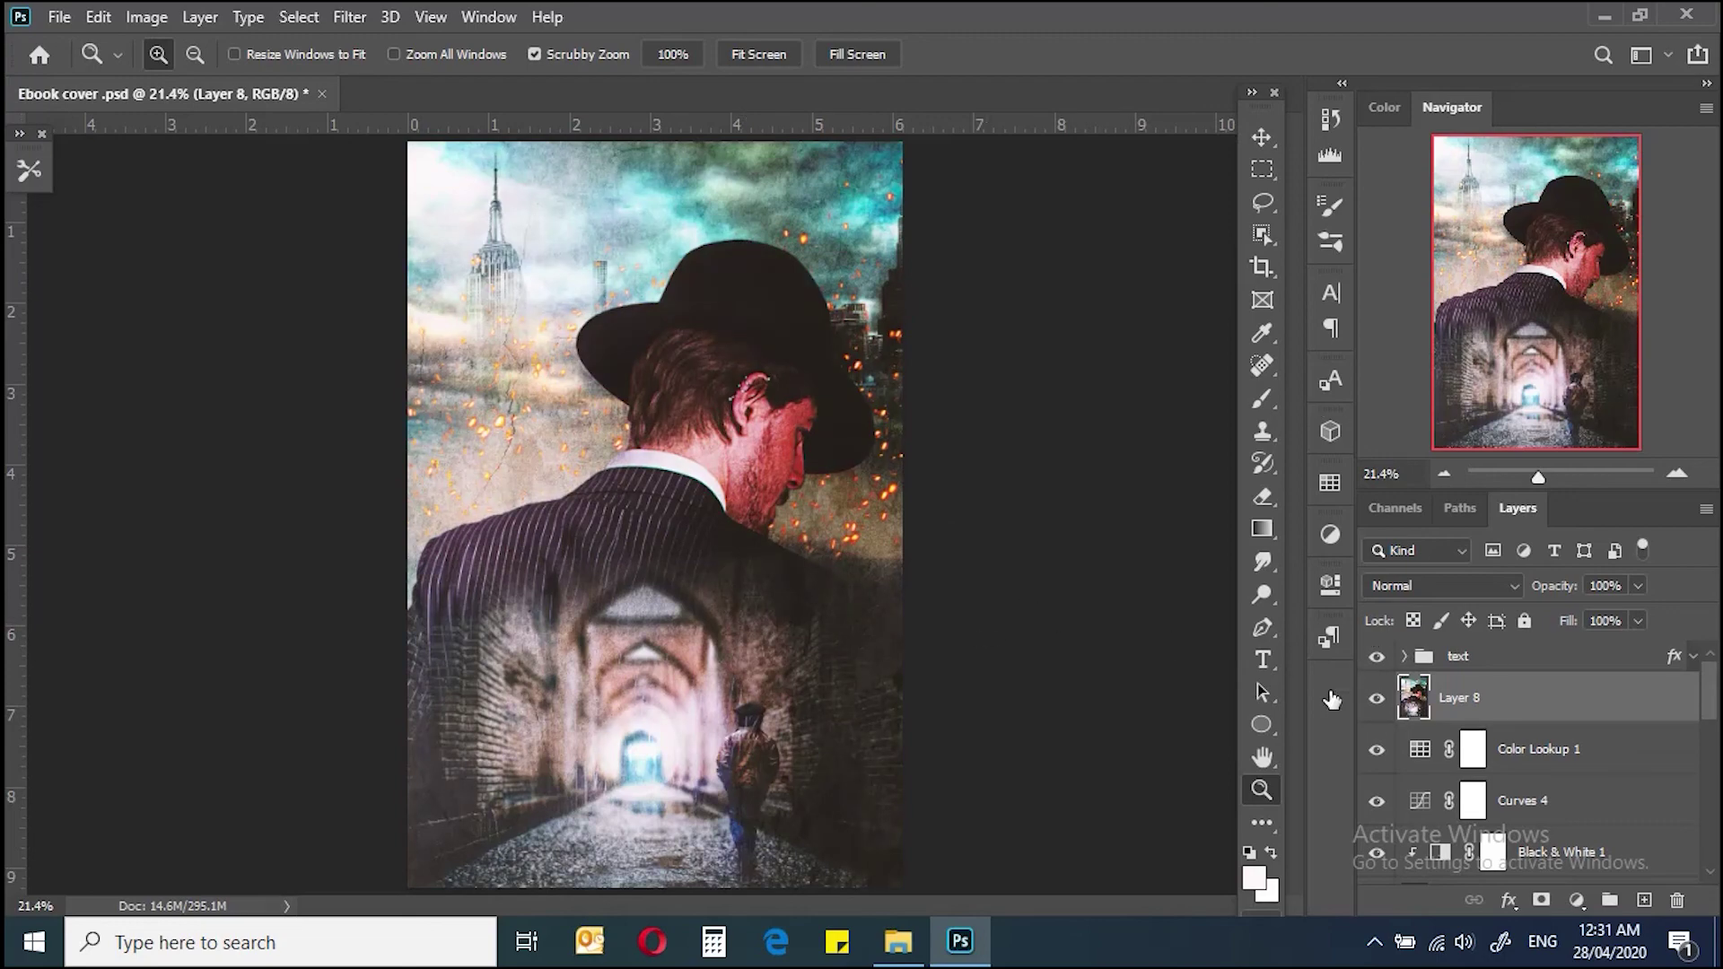
Step: Show the DODGER title, subtitle and author text group, then view the cover full screen
left_click(1376, 656)
key("ctrl+minus")
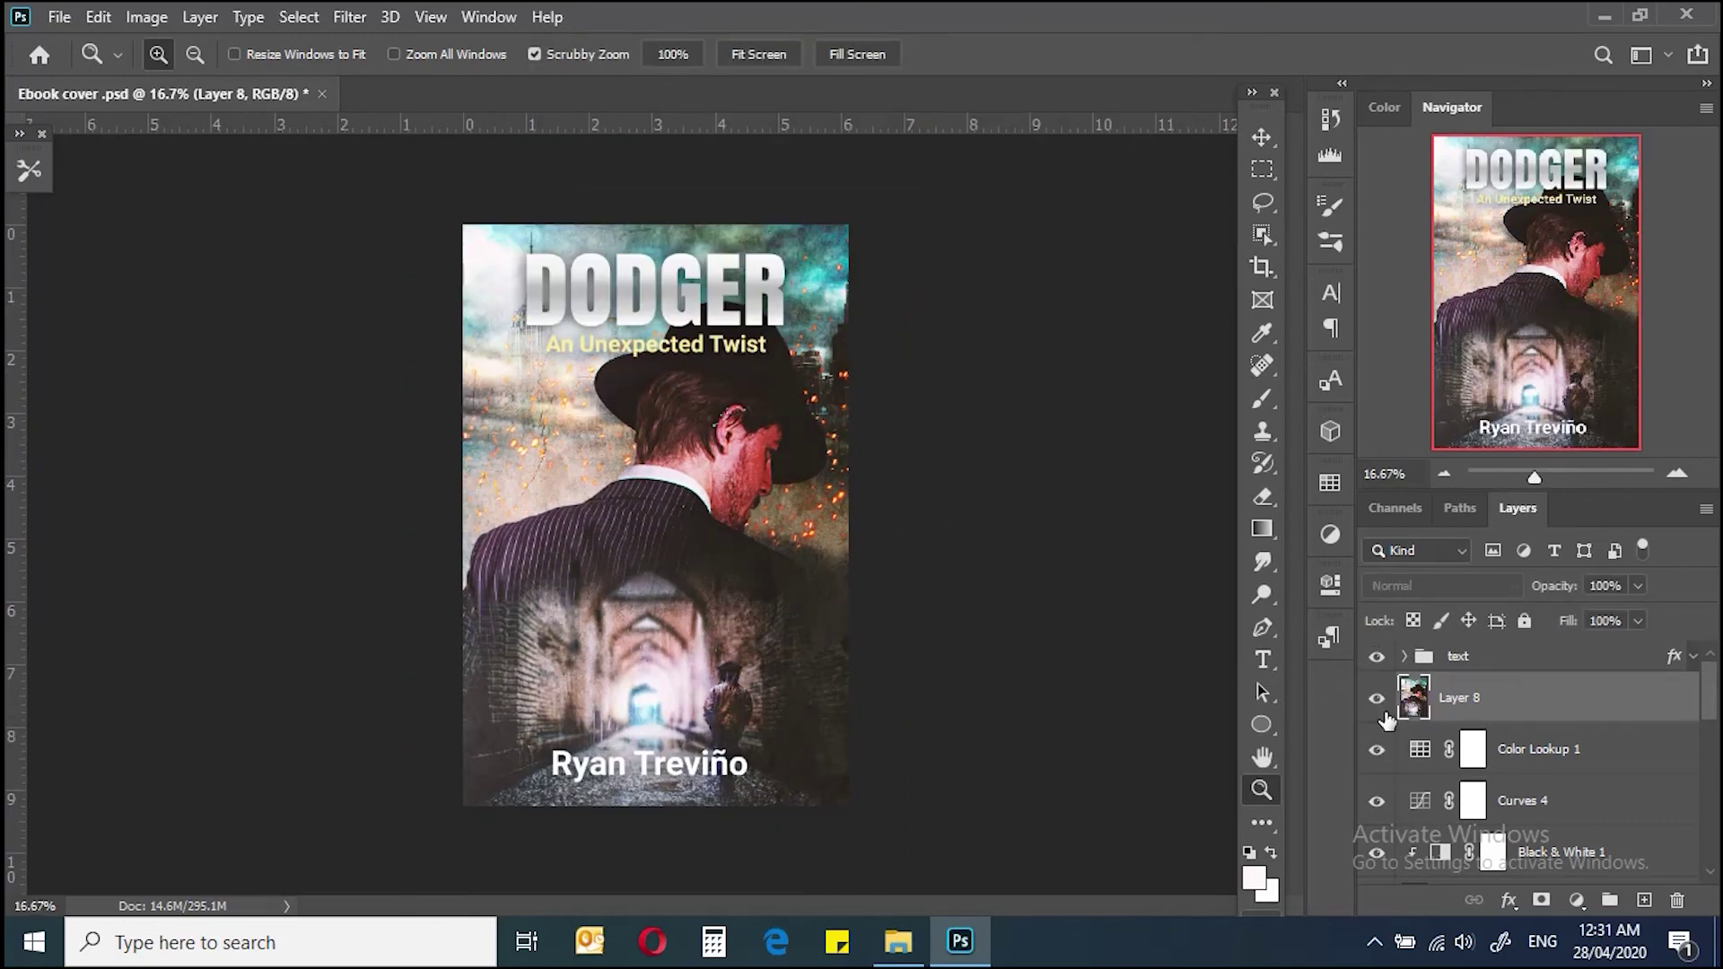
key("ctrl+plus")
key("ctrl+plus")
key("ctrl+plus")
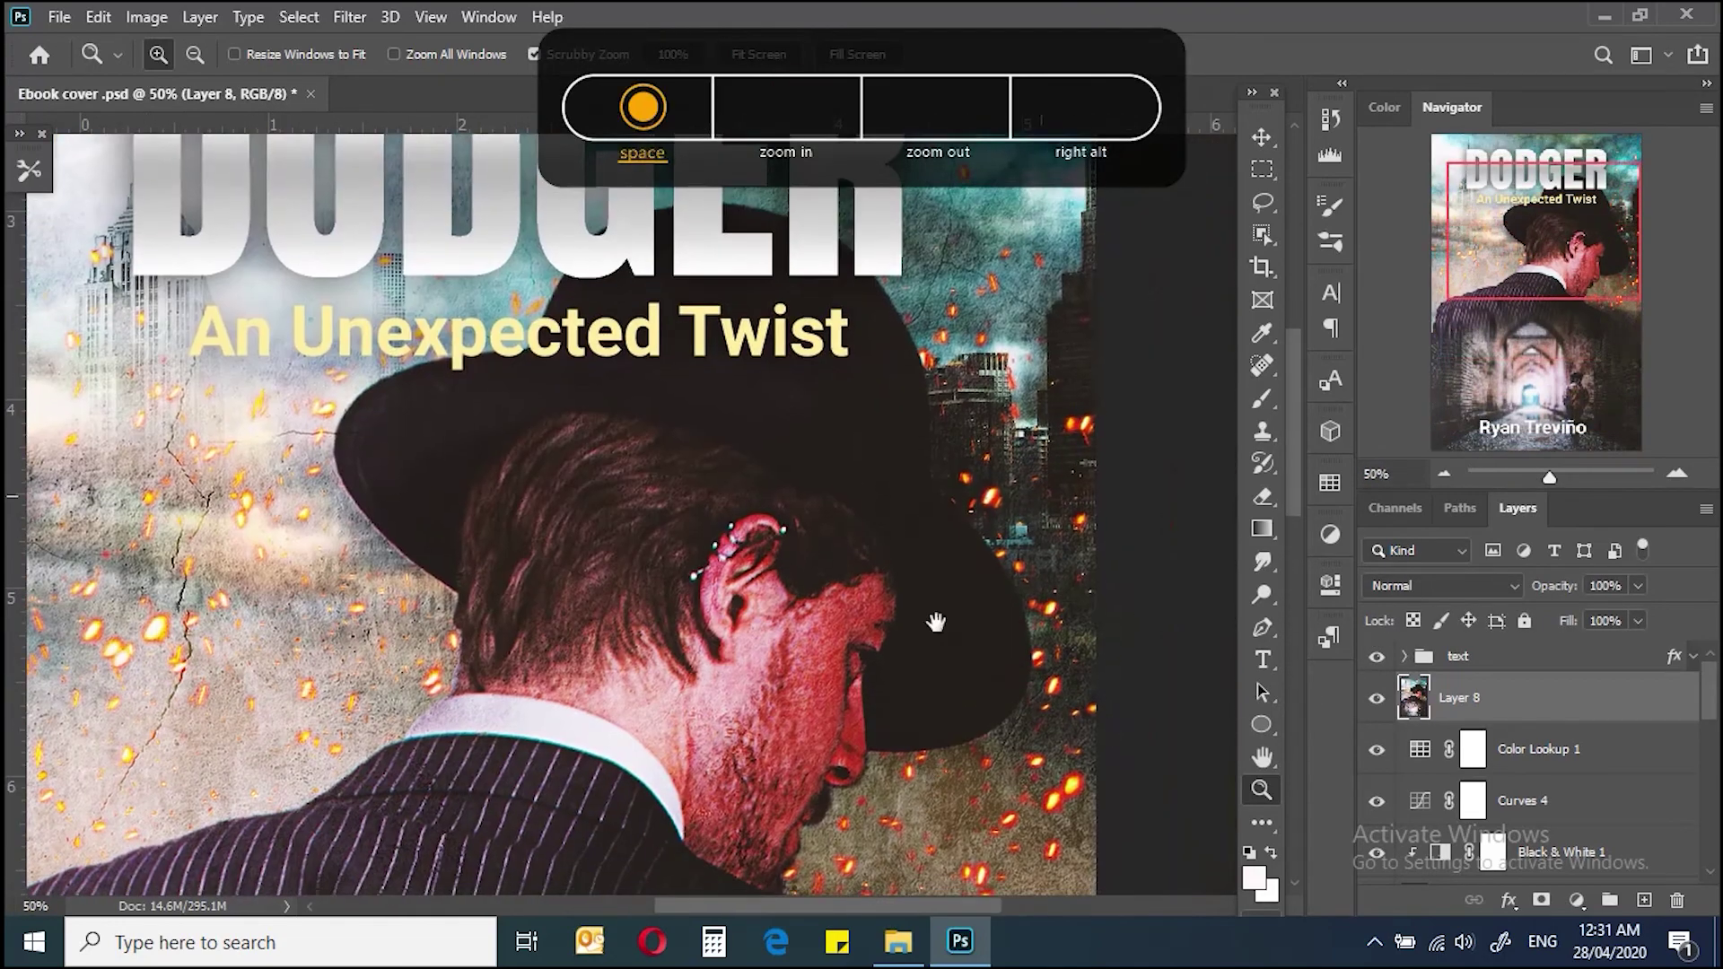
left_click_drag(915, 898, 903, 616)
key("ctrl+0")
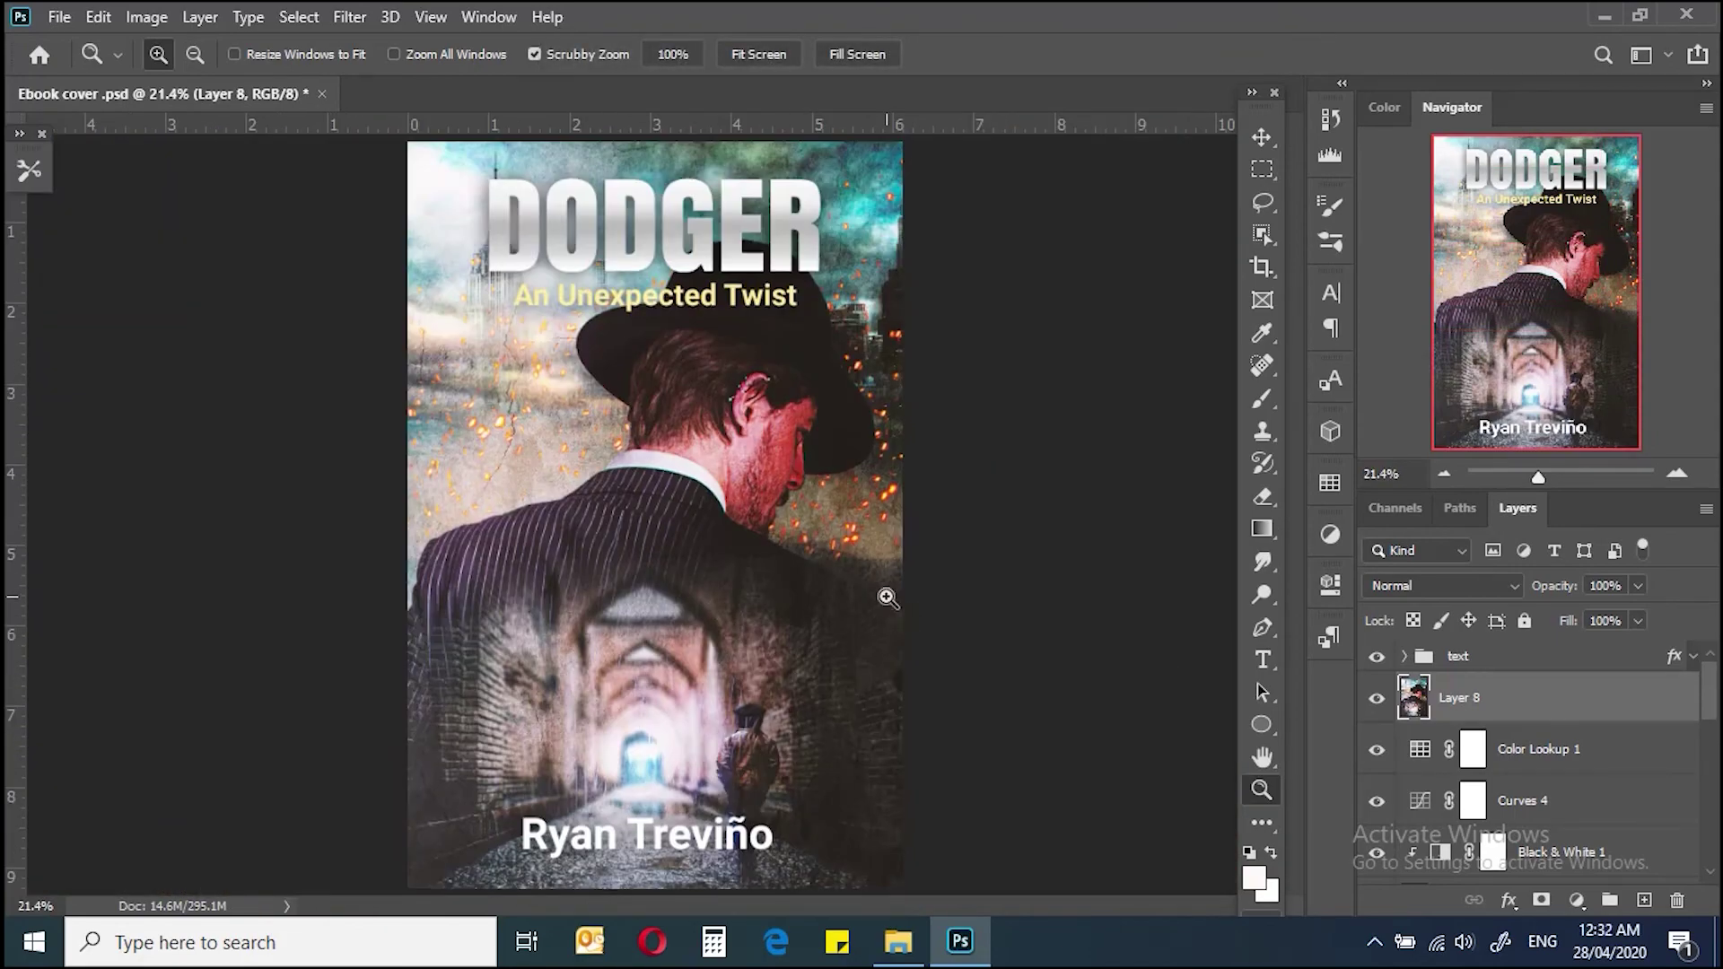
key("Tab")
key("f")
key("f")
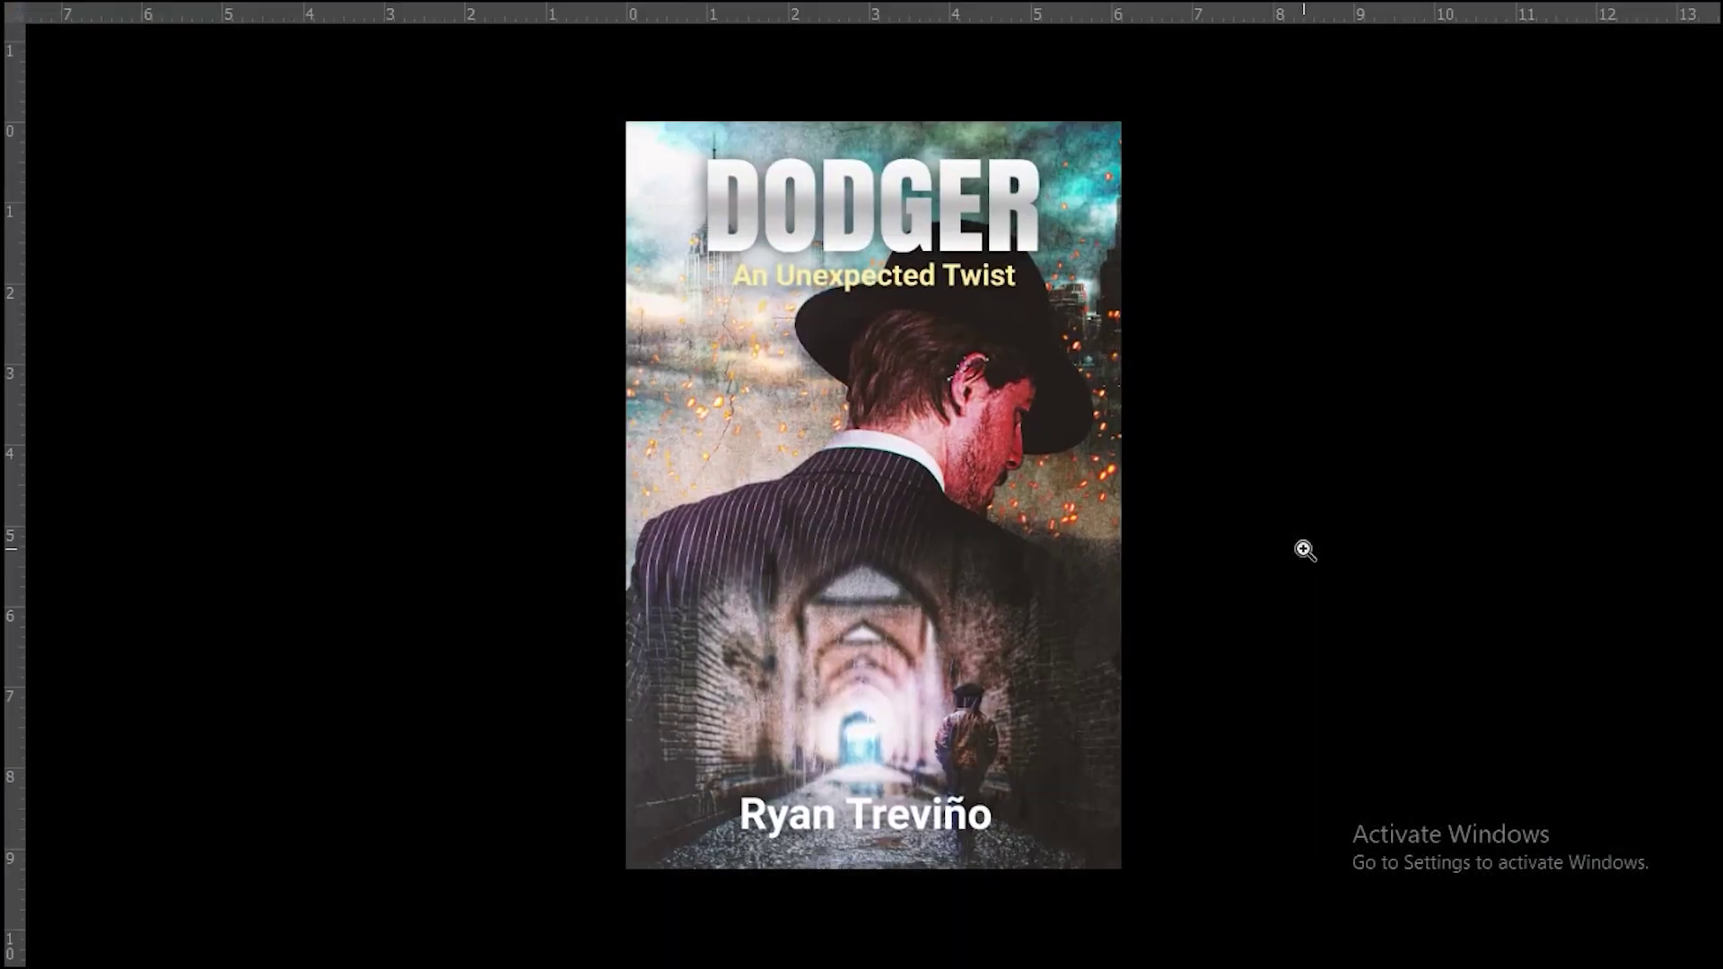